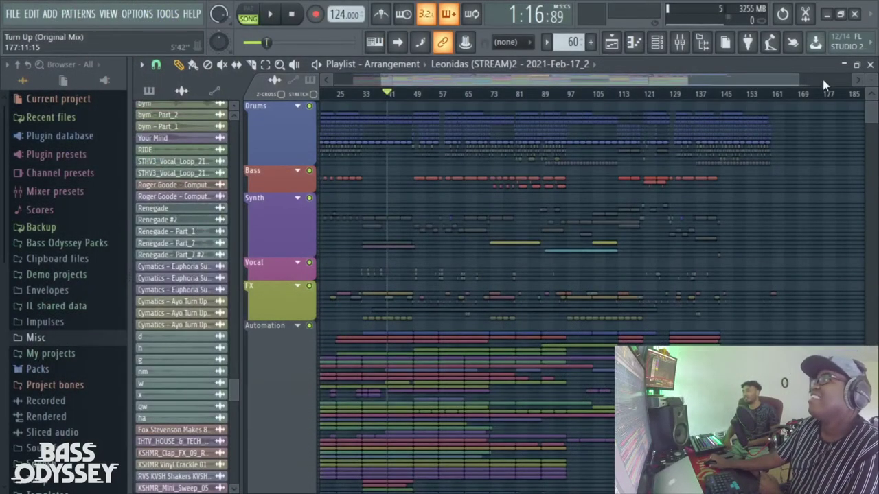
Play the song from just before bar 41
drag(798, 77, 559, 81)
key(space)
scroll(558, 88, left, 4)
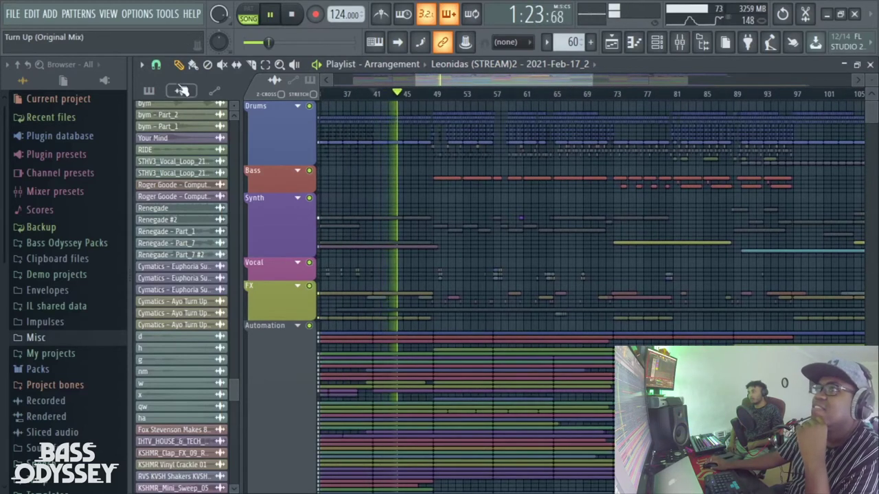
Expand the Drums, Bass, Synth, Vocal and FX track groups in the playlist
click(298, 106)
click(298, 246)
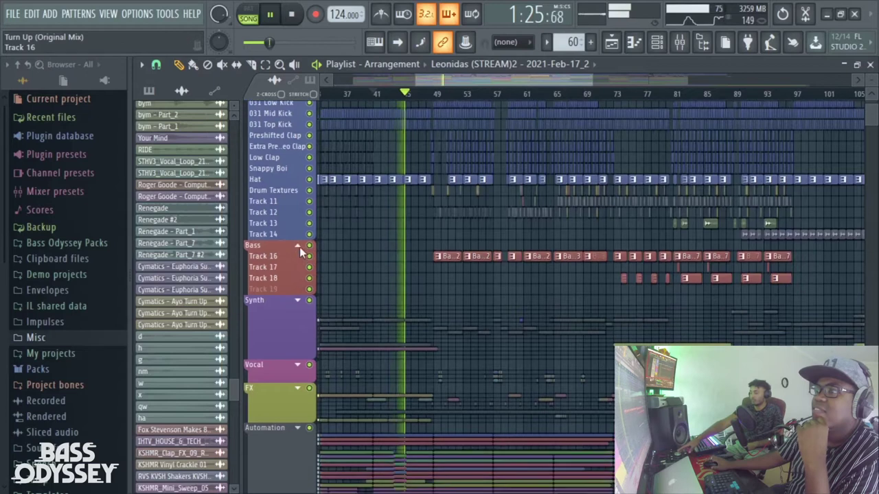
scroll(300, 254, down, 1)
click(298, 282)
scroll(292, 314, down, 3)
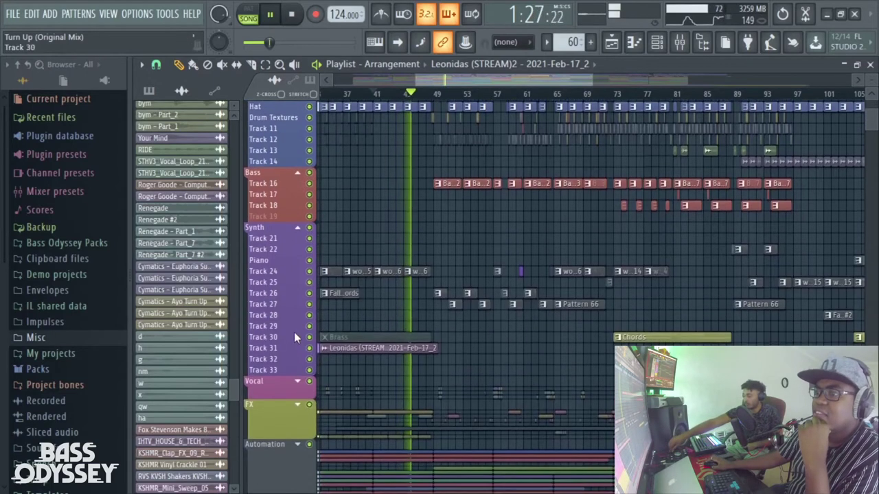
click(297, 380)
click(297, 424)
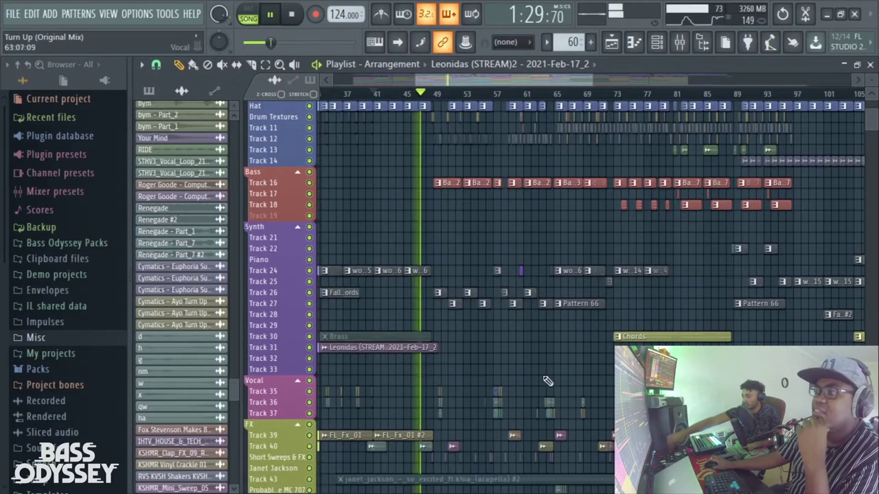
Listen to the arrangement up to bar 65 while following the playhead across the expanded tracks, and stop playback
scroll(561, 298, up, 4)
drag(590, 81, 573, 80)
drag(423, 81, 458, 80)
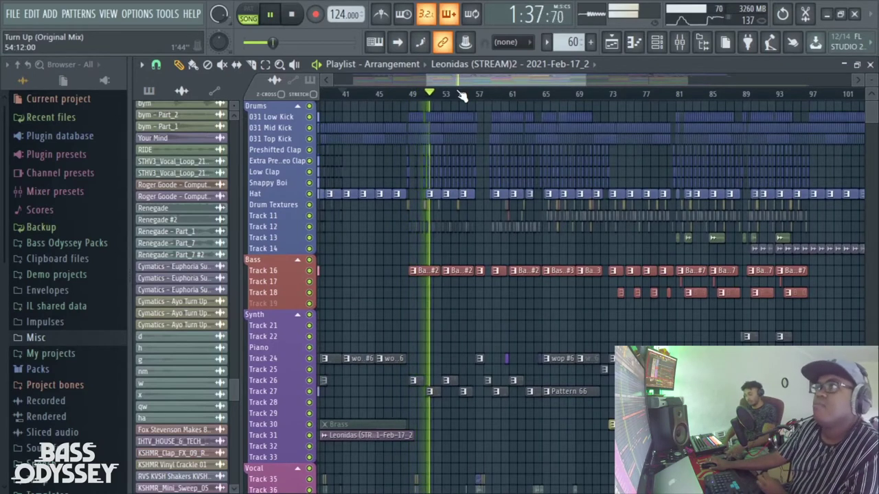
drag(454, 81, 458, 82)
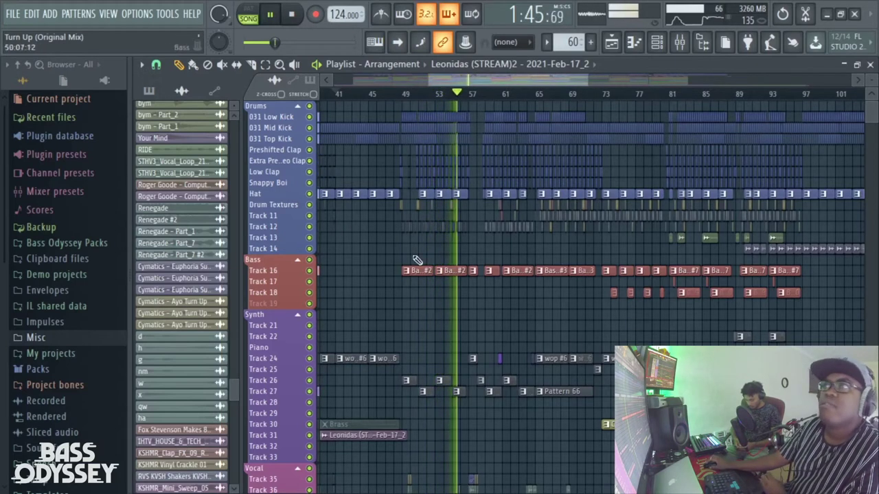
drag(532, 84, 534, 83)
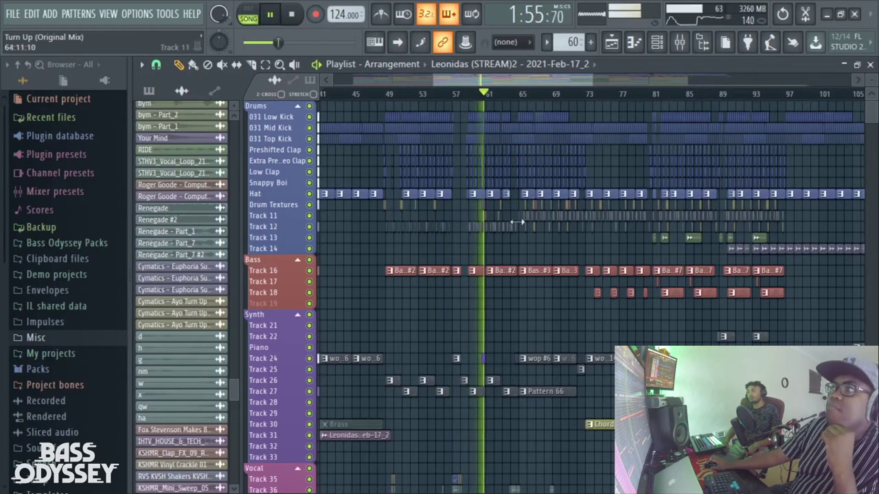
scroll(562, 315, down, 1)
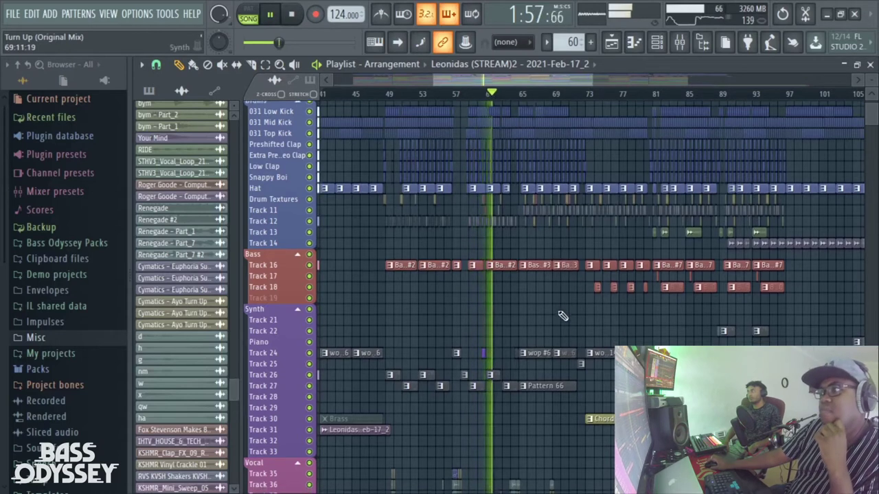
scroll(563, 316, up, 1)
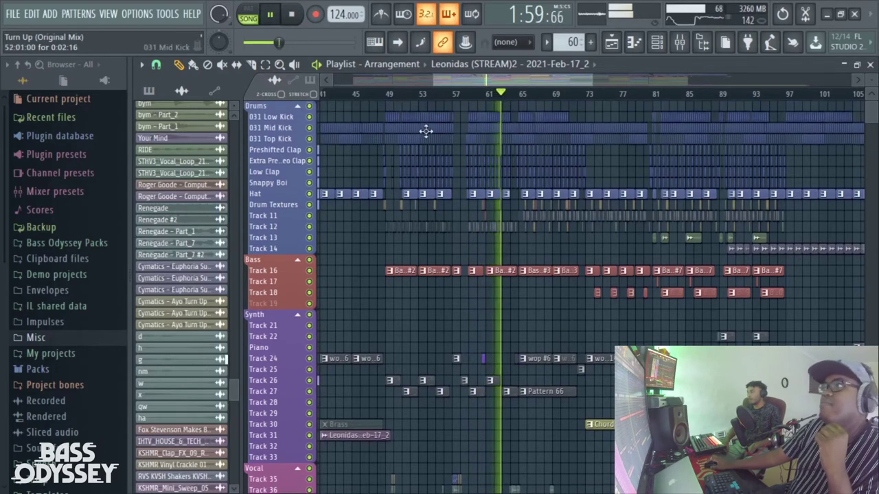
drag(456, 82, 470, 85)
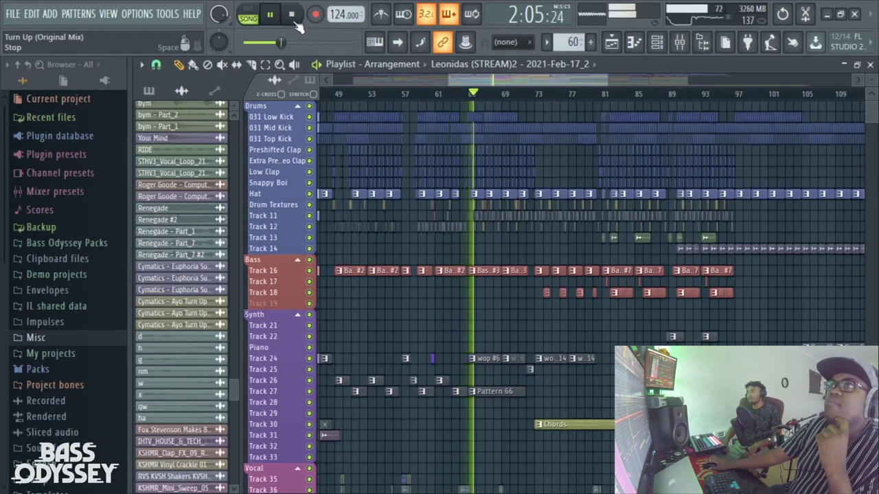
click(293, 15)
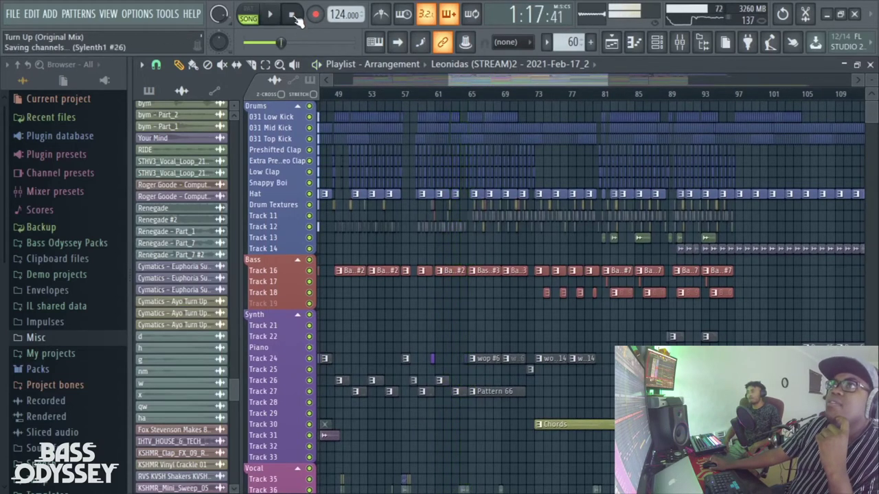
Collapse the Drums, Bass, Synth, Vocal and FX track groups in the playlist
drag(541, 83, 506, 81)
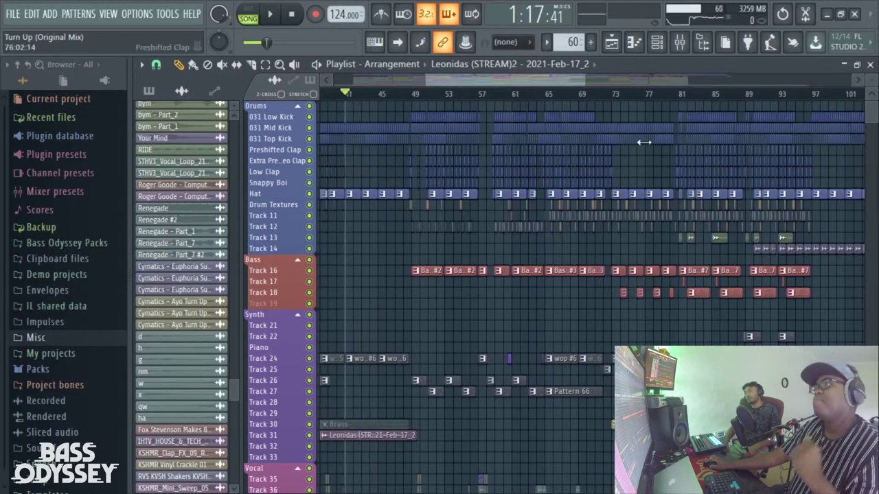
drag(507, 81, 469, 85)
mouse_move(873, 81)
mouse_down()
mouse_move(873, 61)
mouse_move(872, 80)
mouse_up()
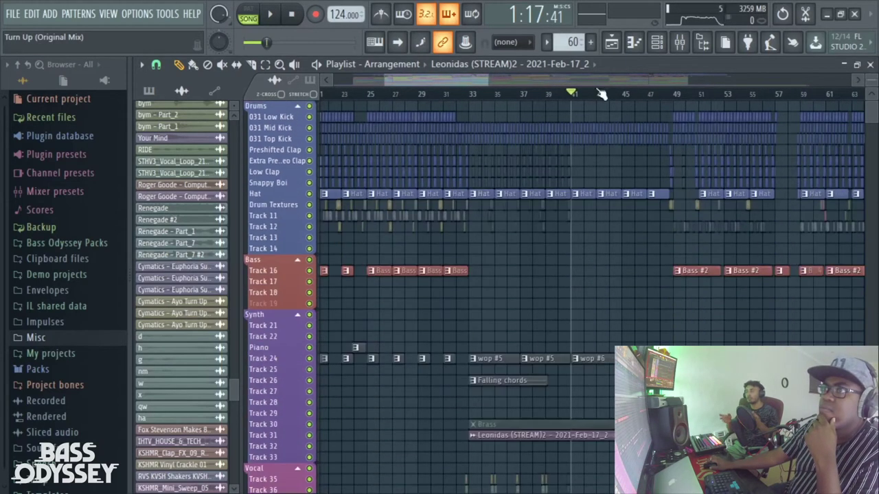
click(298, 106)
click(297, 172)
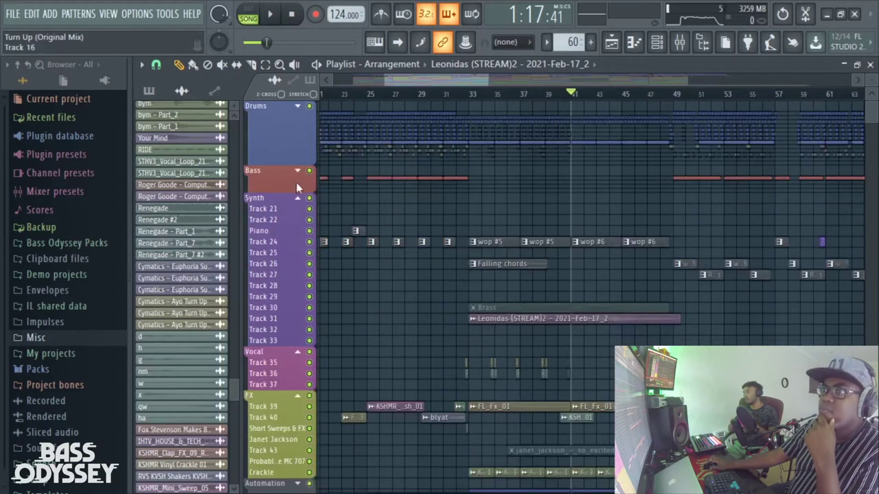
click(297, 197)
click(297, 262)
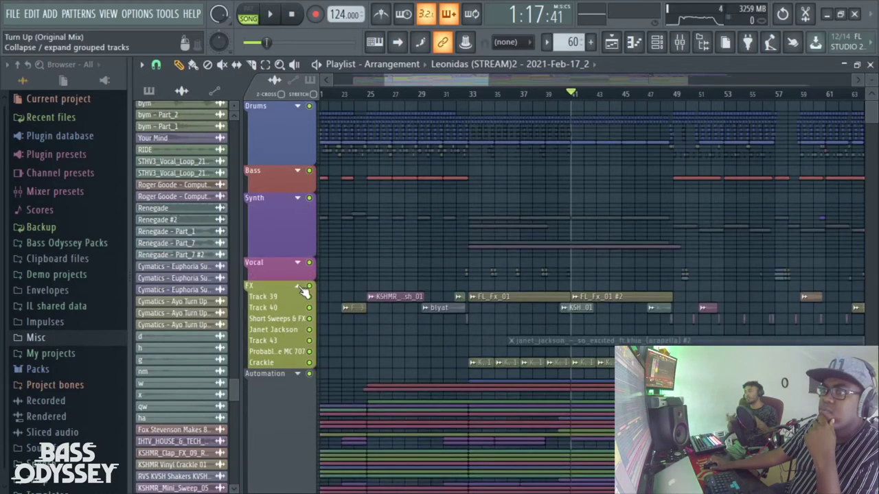
click(297, 285)
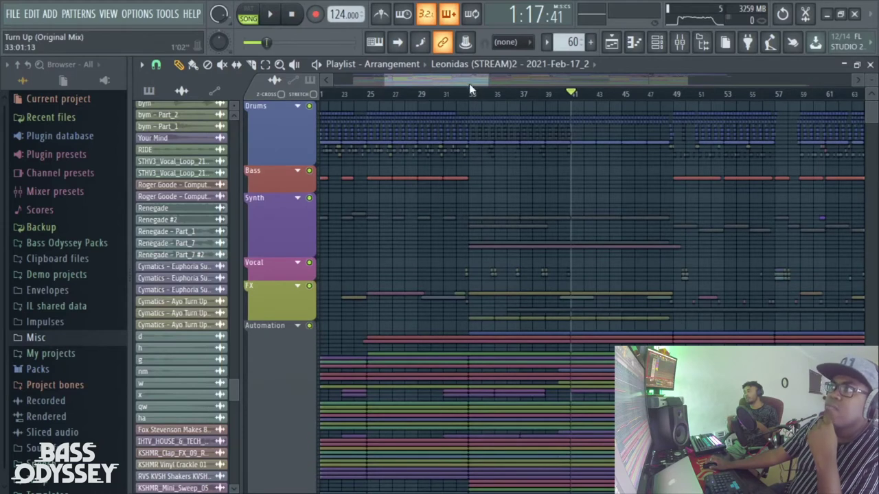
Select the playlist time range from bar 25 to bar 33
drag(488, 80, 599, 81)
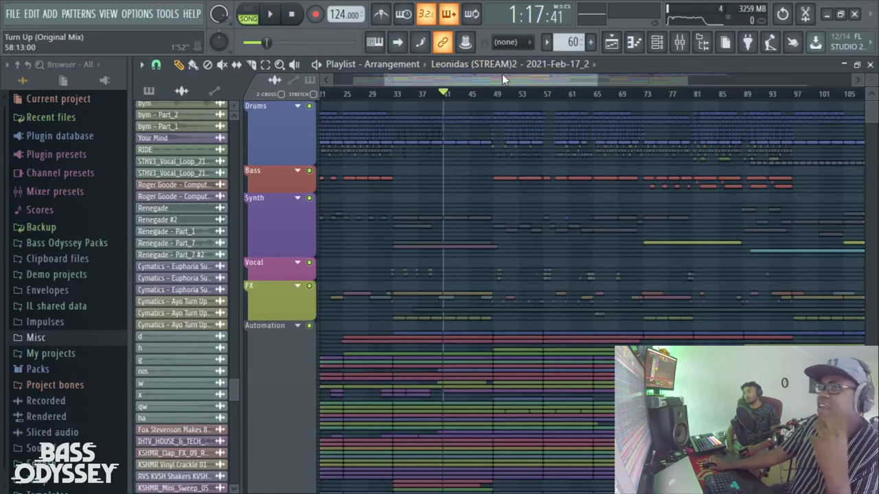
drag(499, 81, 479, 86)
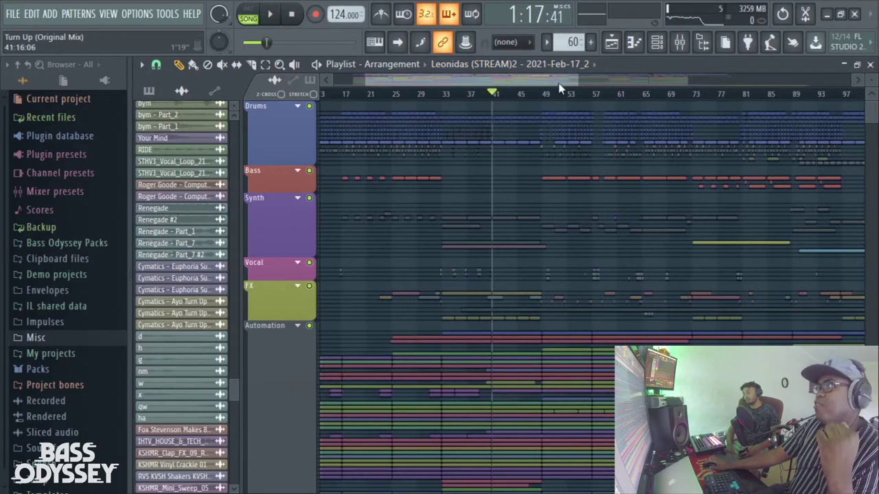
drag(576, 80, 520, 81)
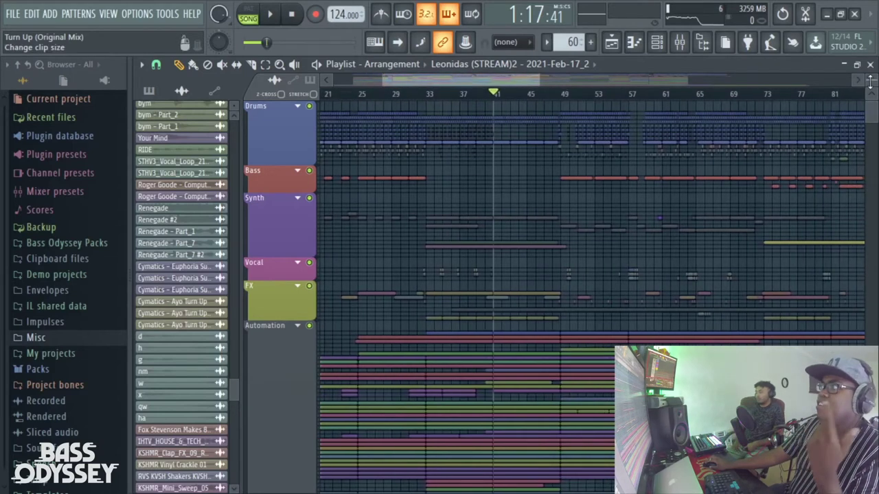
click(360, 94)
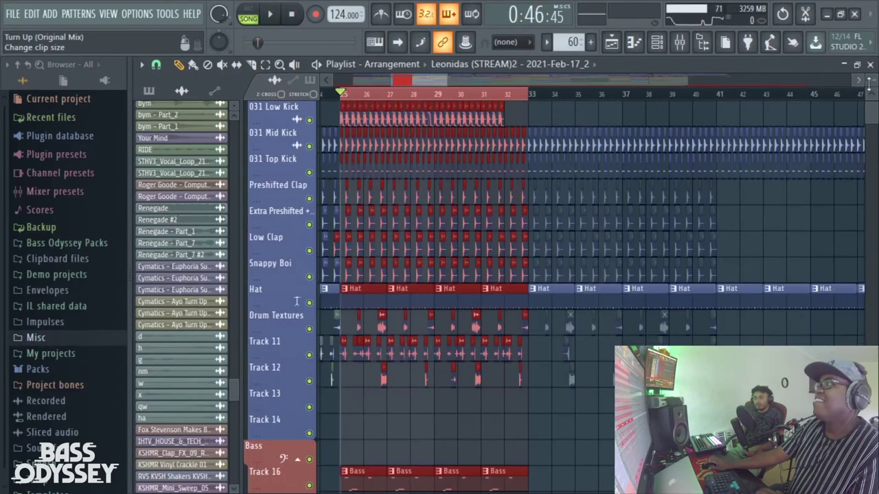
drag(869, 82, 870, 79)
mouse_move(427, 80)
mouse_down()
mouse_move(437, 79)
mouse_move(427, 80)
mouse_up()
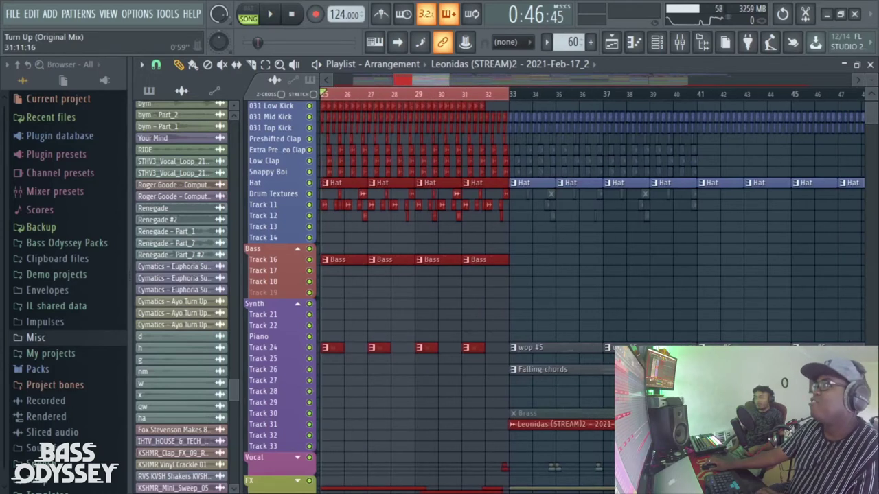
drag(873, 77, 872, 81)
scroll(368, 291, down, 4)
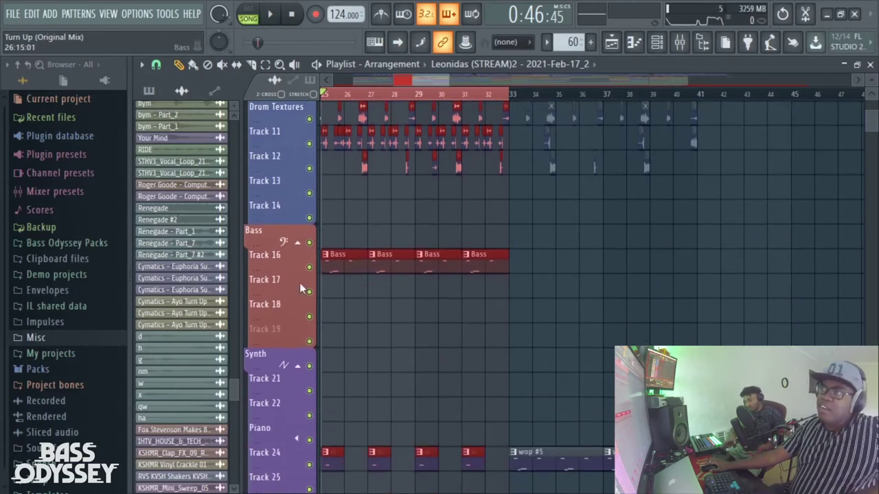
Play the selected section from bar 25 and look over its drum and bass tracks
click(271, 17)
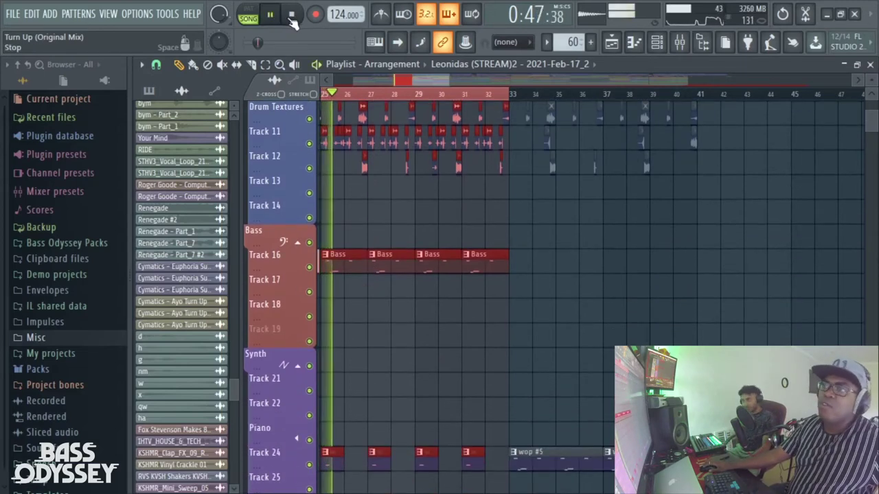
scroll(425, 109, up, 3)
scroll(423, 184, down, 3)
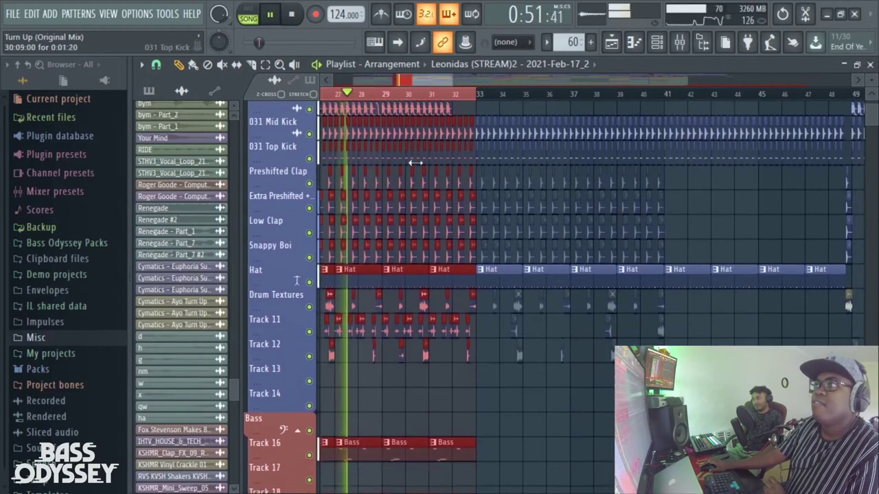
scroll(460, 216, down, 5)
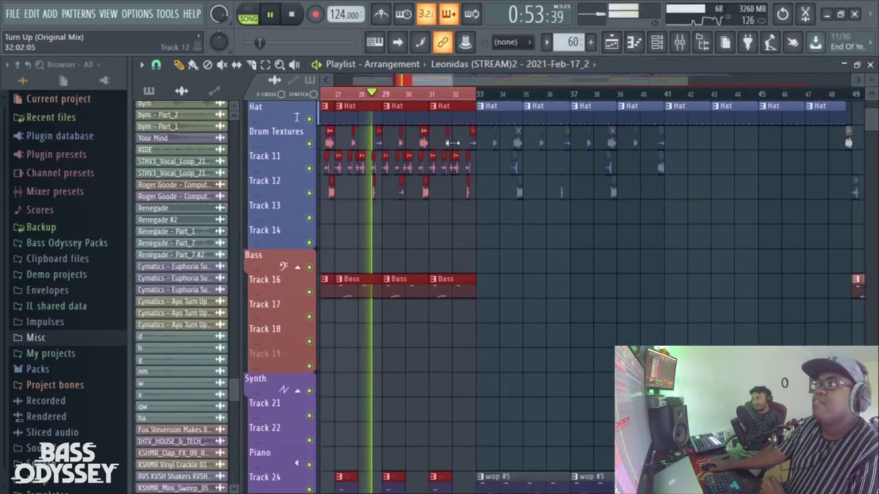
Extend the playlist time selection to run from bar 25 to bar 41, and stop playback
drag(483, 80, 537, 81)
scroll(445, 274, up, 8)
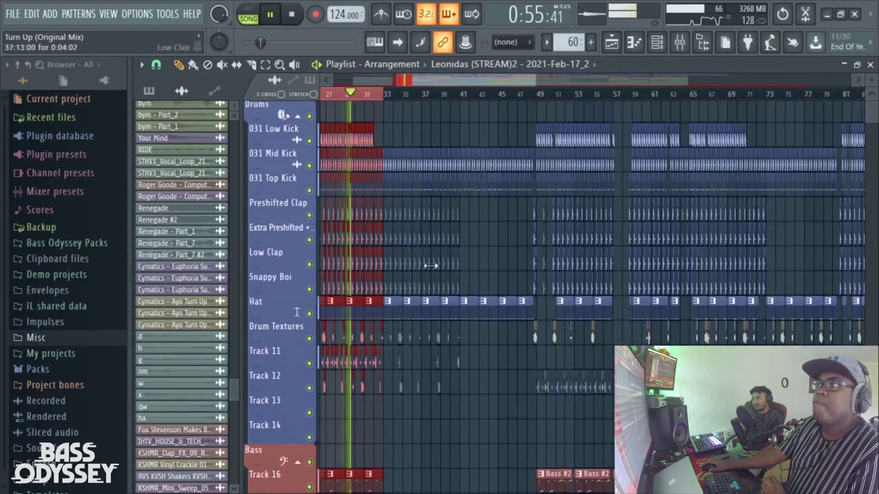
drag(386, 100, 456, 101)
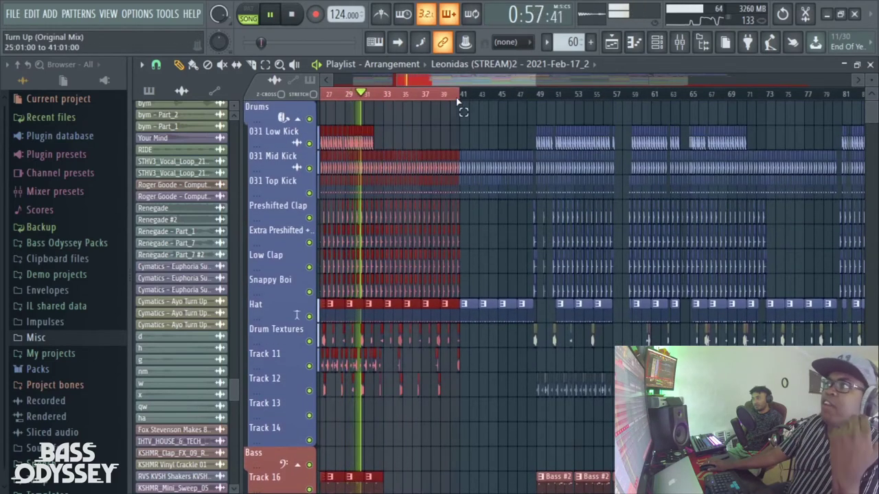
click(289, 14)
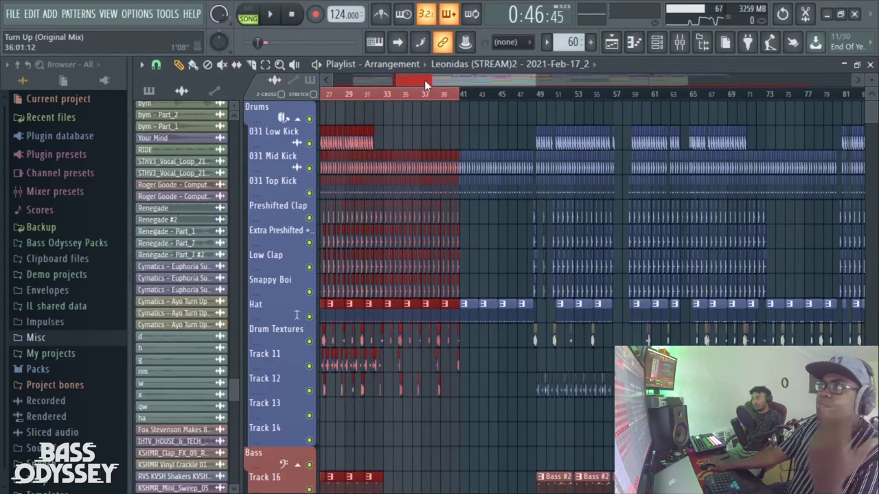
Move the song position to bar 97 and examine the drum tracks around it at a larger track height
drag(429, 82, 614, 121)
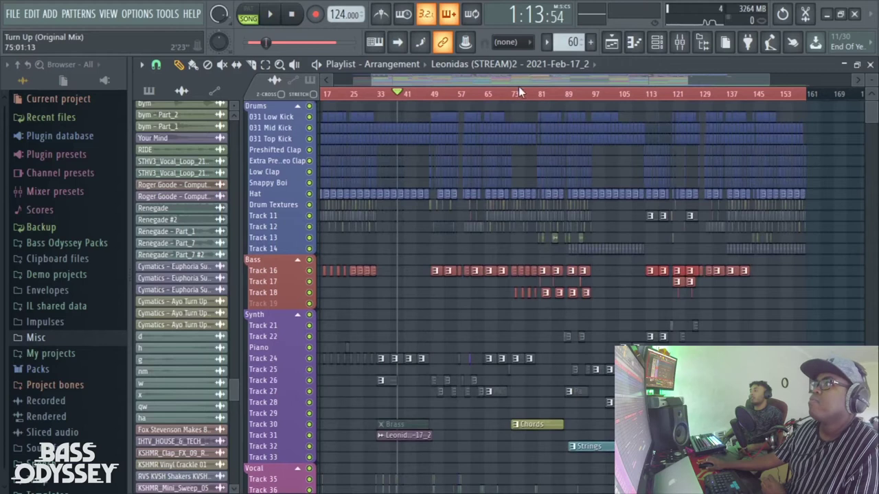
mouse_move(540, 84)
mouse_down()
mouse_move(491, 84)
mouse_move(531, 83)
mouse_move(501, 96)
mouse_move(543, 98)
mouse_up()
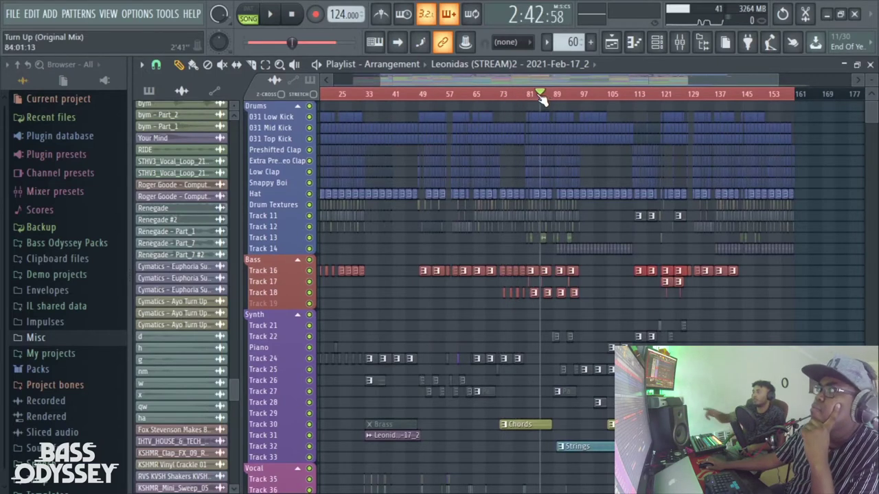
drag(543, 98, 585, 103)
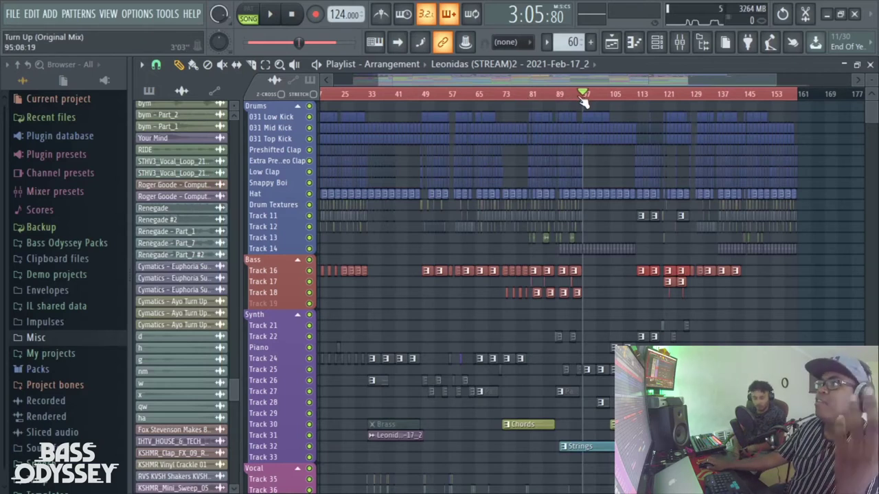
mouse_move(585, 97)
mouse_down()
mouse_move(573, 97)
mouse_move(584, 97)
mouse_up()
drag(776, 80, 675, 78)
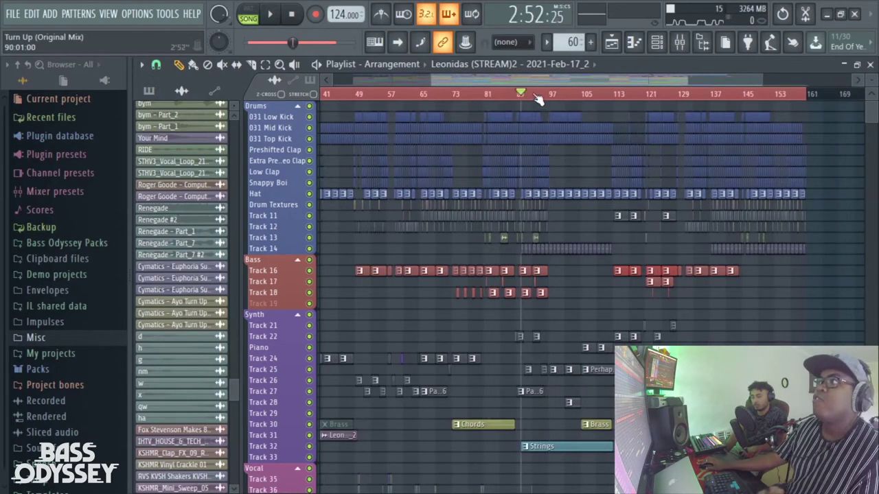
click(551, 94)
drag(555, 93, 552, 94)
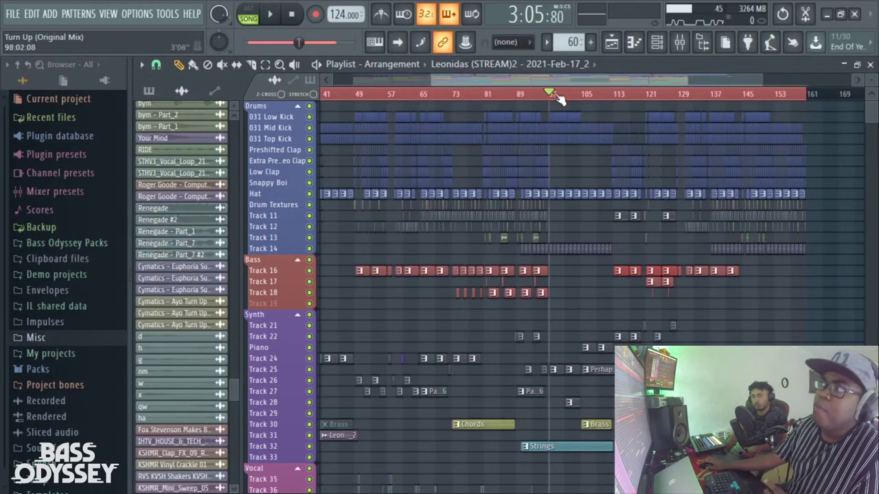
scroll(296, 345, up, 5)
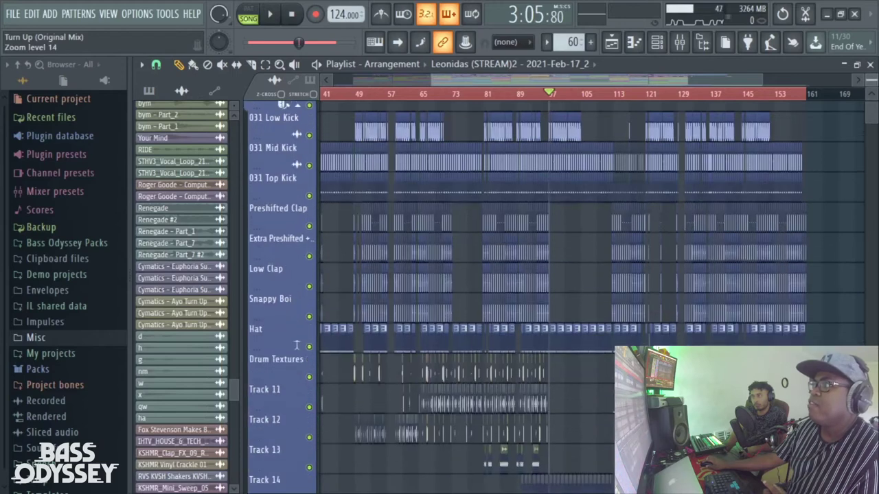
scroll(296, 345, down, 5)
drag(871, 80, 871, 77)
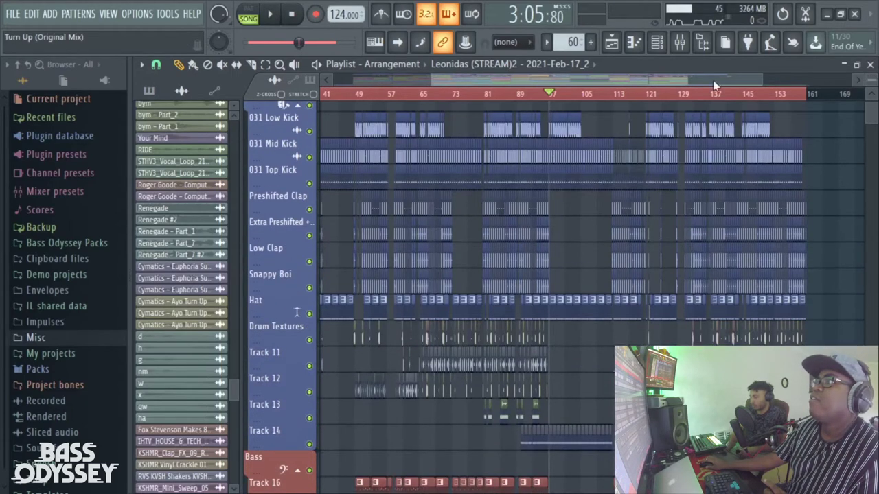
Move the song position back to bar 25 and start playback from there
drag(583, 77, 512, 81)
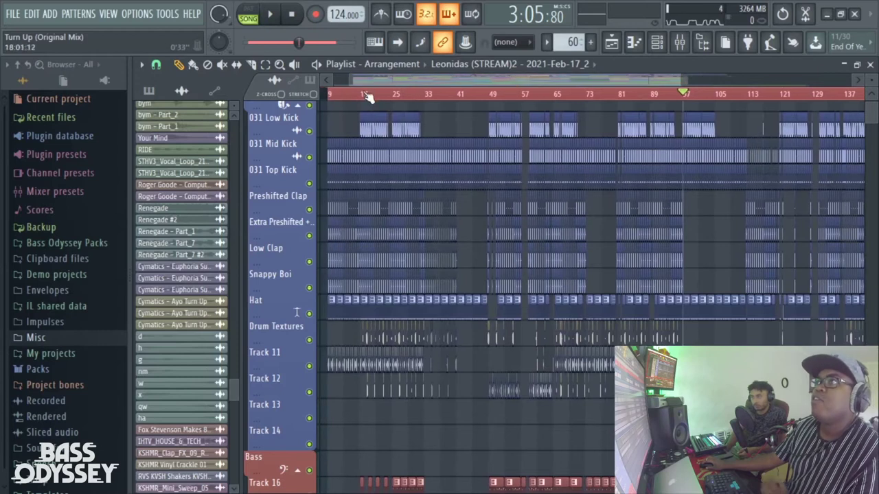
click(394, 95)
drag(408, 78, 417, 79)
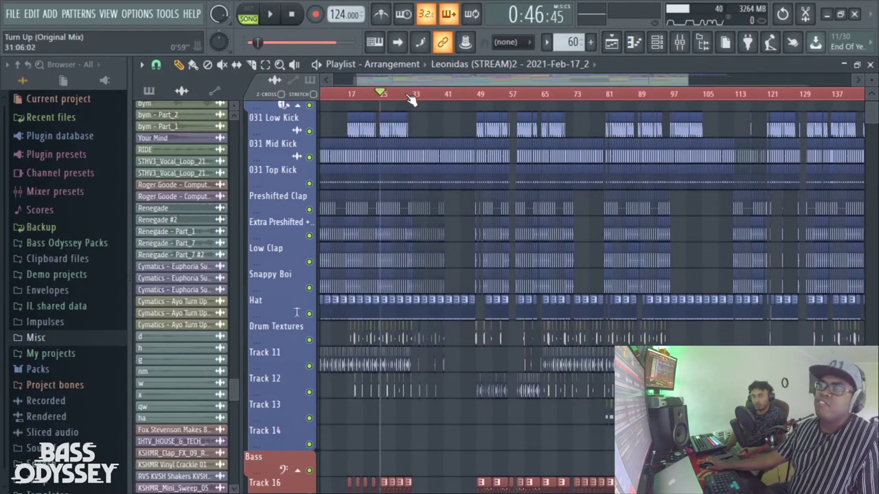
key(space)
mouse_move(450, 82)
mouse_down()
mouse_move(461, 81)
mouse_move(450, 83)
mouse_up()
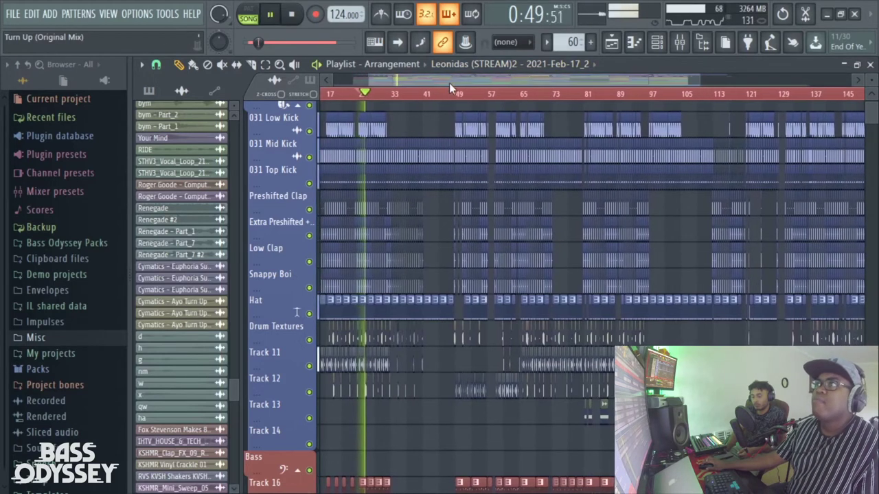
Skip playback to bar 33, bar 41, just before bar 49 and bar 64, and stop it
click(403, 95)
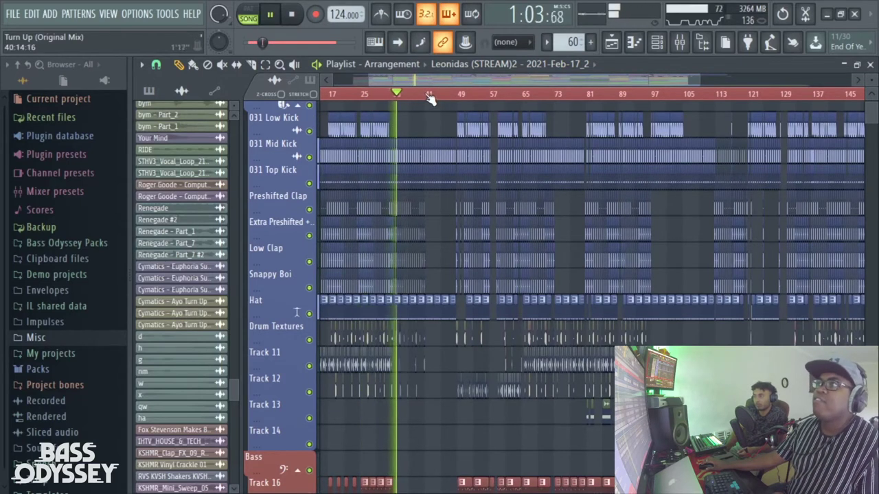
click(427, 95)
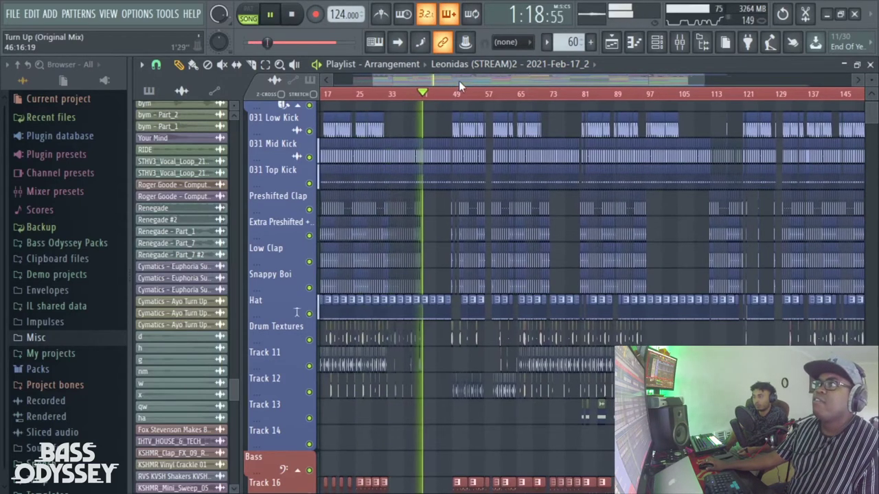
click(451, 95)
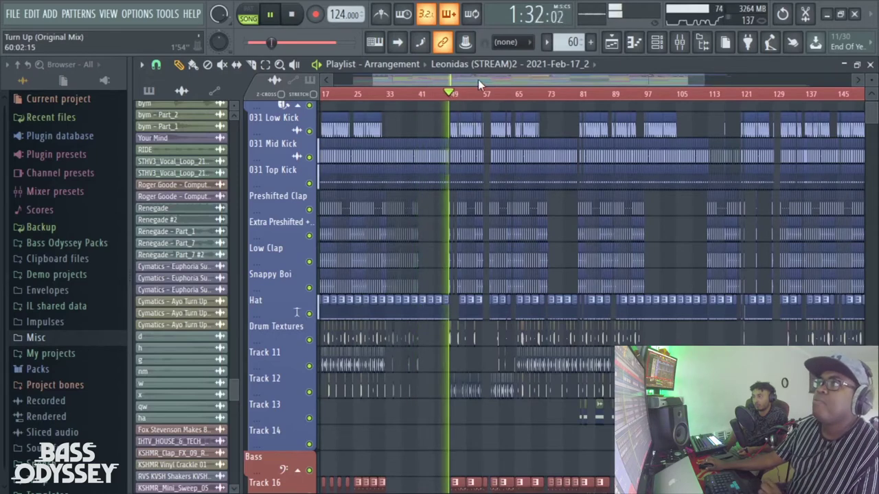
drag(725, 80, 653, 80)
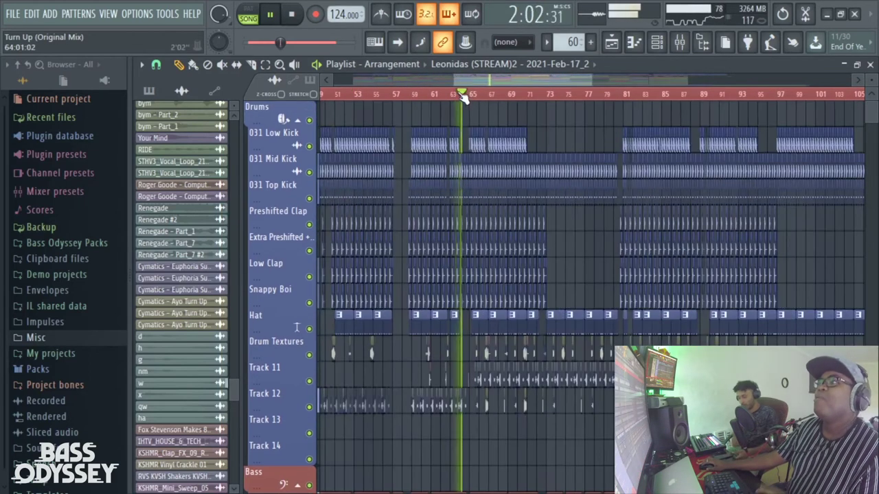
key(space)
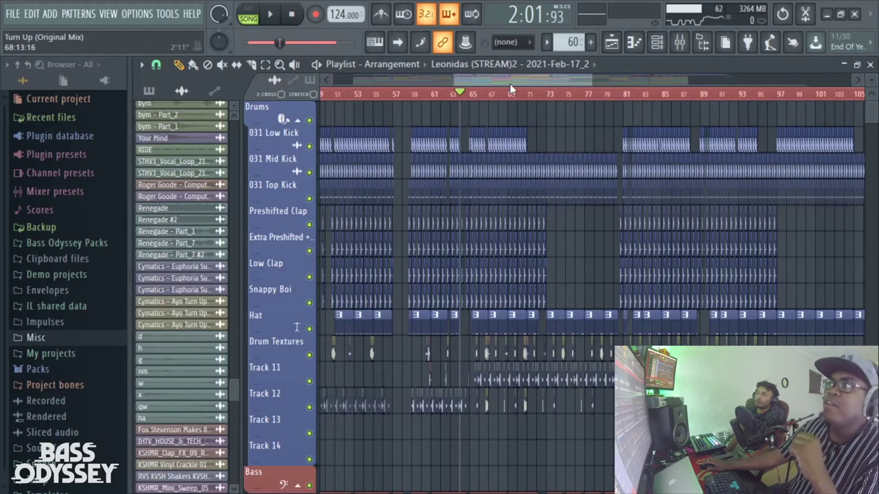
Move the song position to bar 73 and start playback
drag(509, 83, 529, 84)
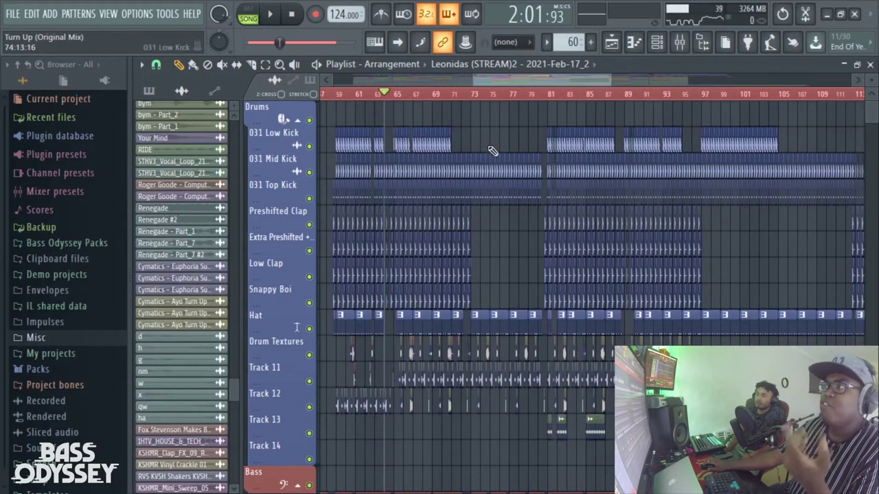
drag(510, 81, 518, 82)
mouse_move(425, 99)
mouse_down()
mouse_move(508, 95)
mouse_move(426, 102)
mouse_move(438, 100)
mouse_up()
click(404, 97)
key(space)
click(443, 101)
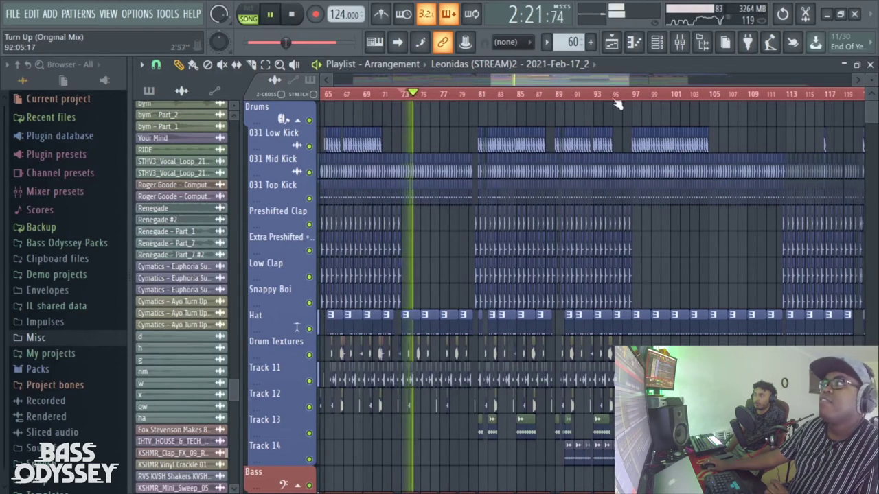
Reduce the playlist track height, skip playback to bar 80 and follow the drum and bass tracks
drag(872, 80, 871, 75)
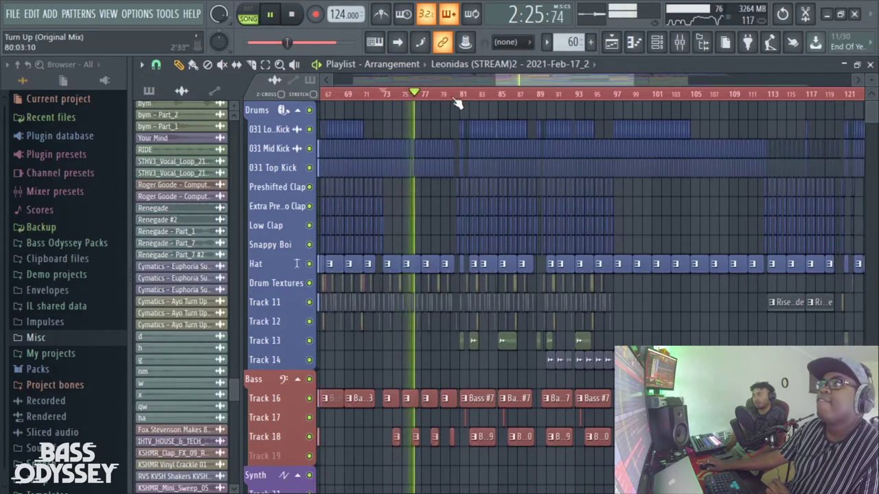
click(456, 101)
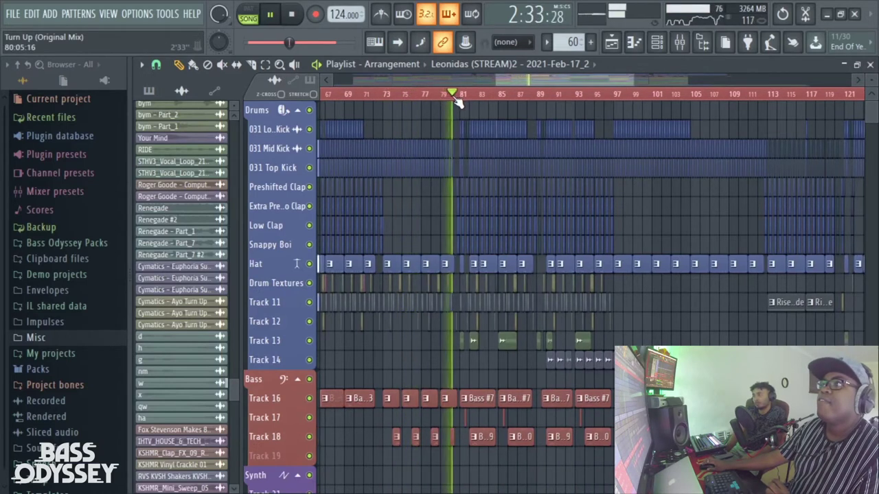
drag(557, 80, 565, 82)
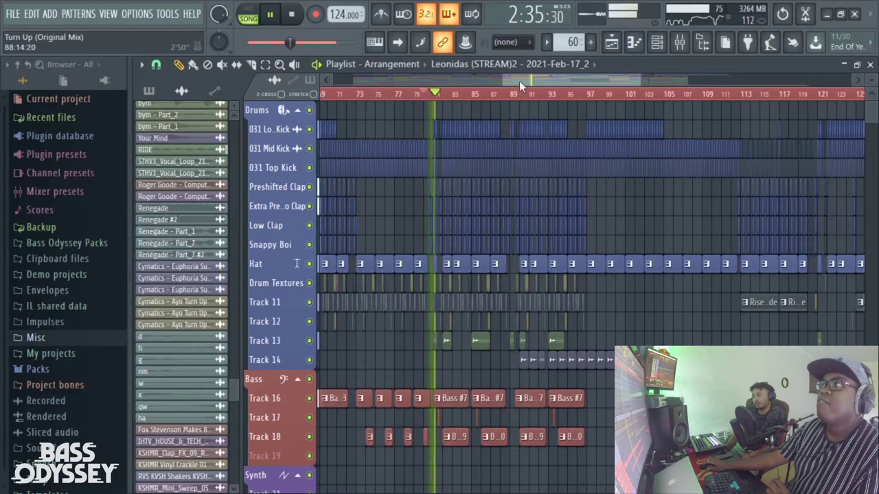
scroll(535, 78, right, 4)
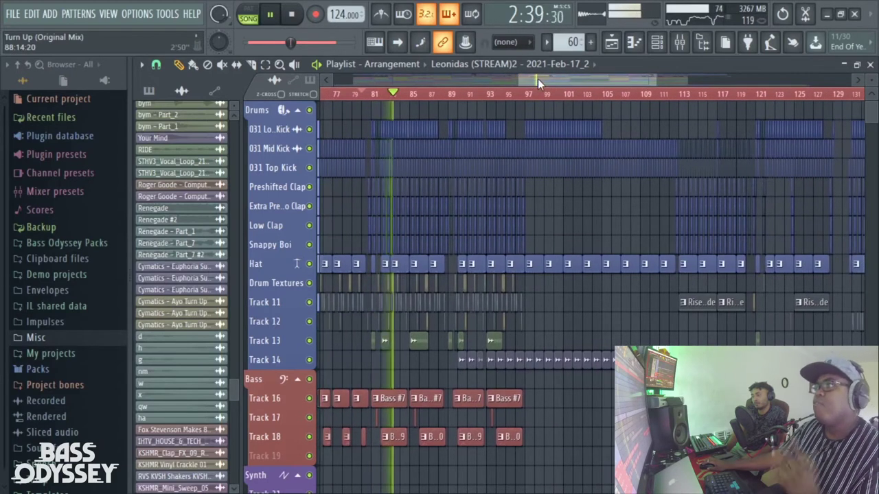
scroll(538, 79, right, 2)
drag(537, 79, 542, 78)
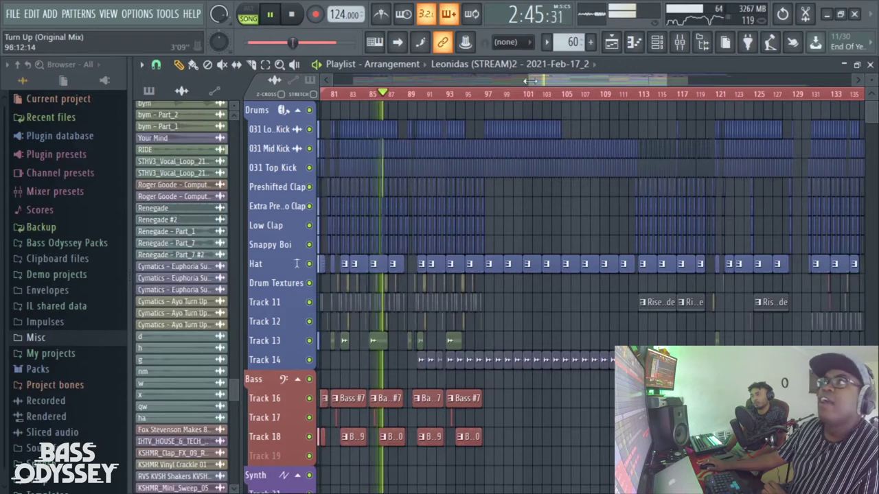
Follow playback from bar 96 across the drum, bass and synth tracks at a smaller track height, and stop it
scroll(546, 82, right, 1)
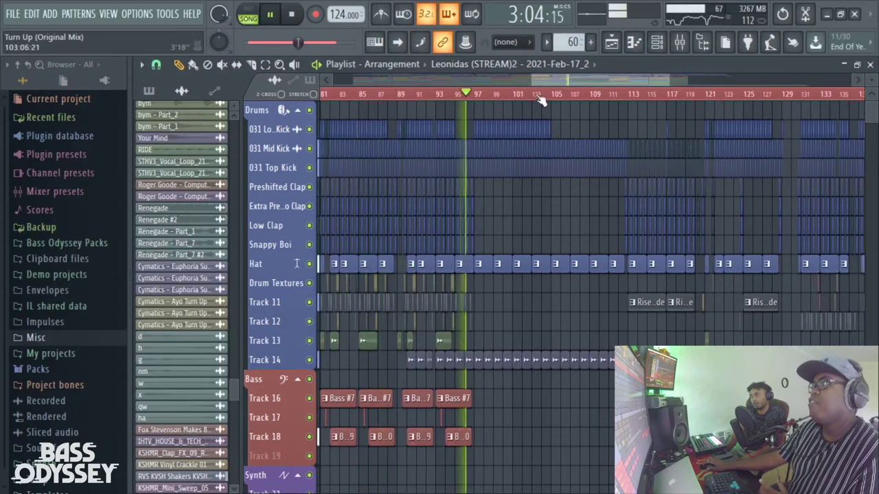
scroll(551, 79, right, 3)
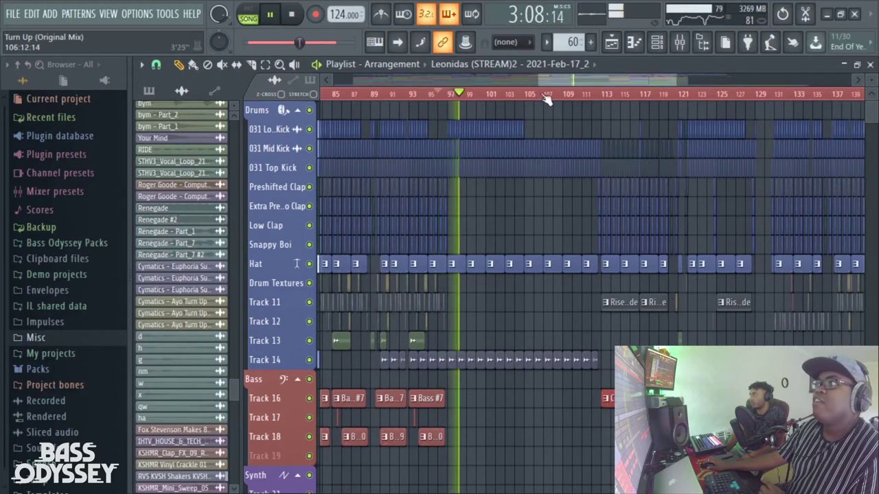
scroll(564, 82, right, 2)
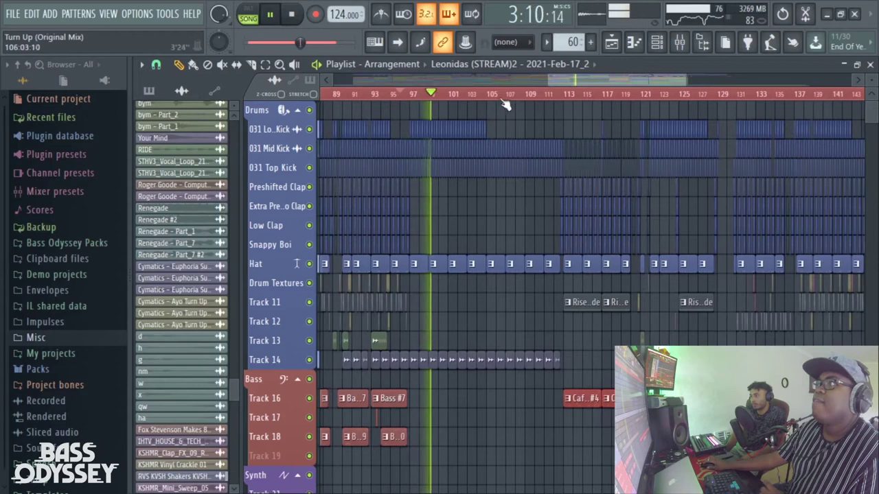
drag(555, 83, 587, 84)
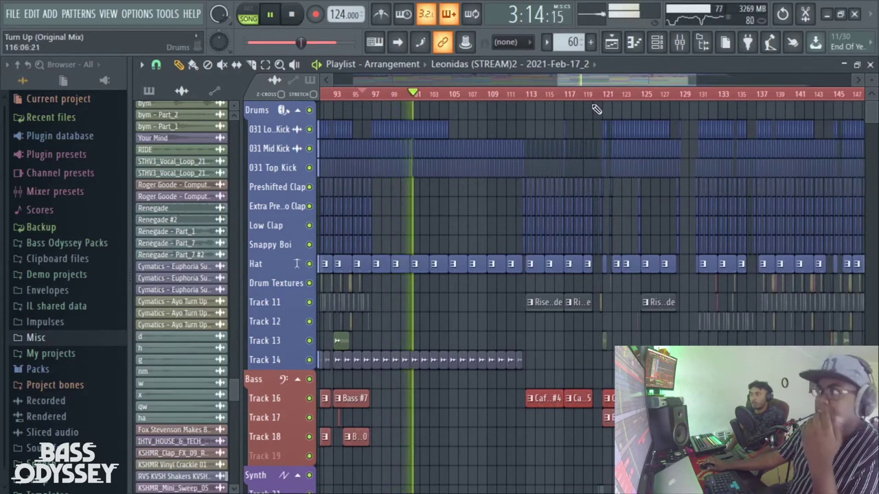
drag(871, 83, 871, 80)
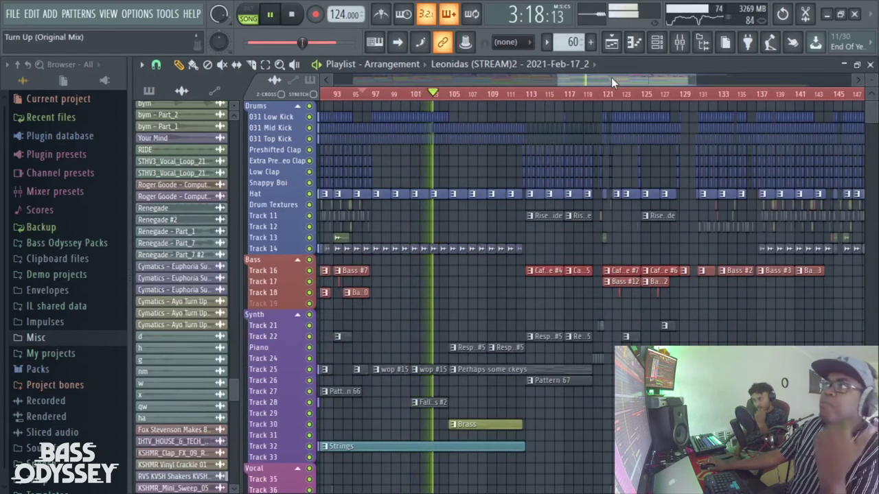
drag(611, 77, 616, 81)
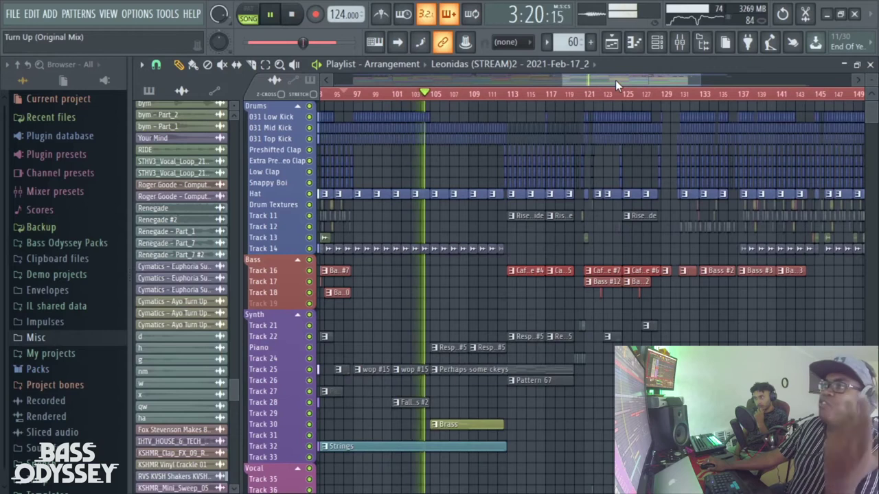
scroll(616, 82, right, 1)
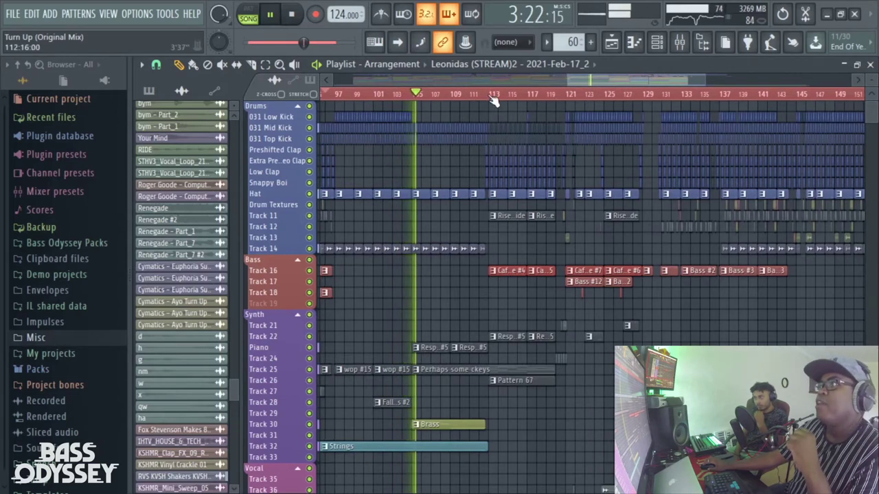
key(space)
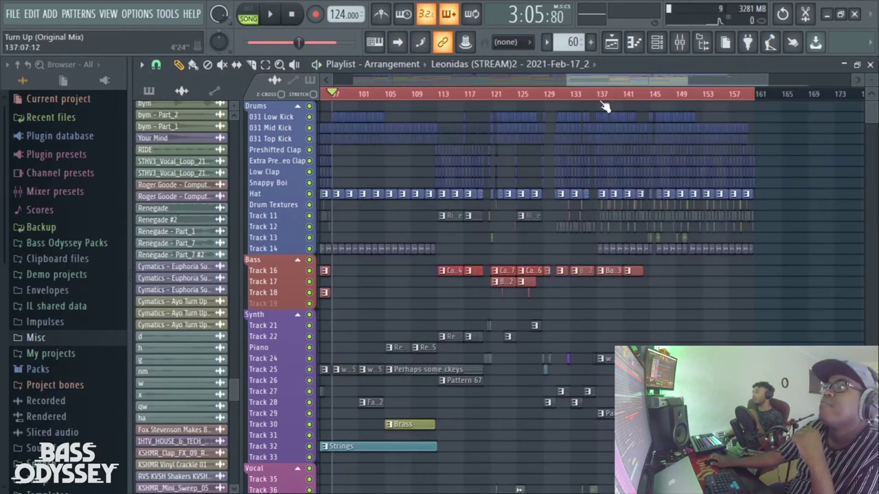
Look over the arrangement after bar 97, then move the song position to bar 105 and start playback
drag(560, 80, 553, 81)
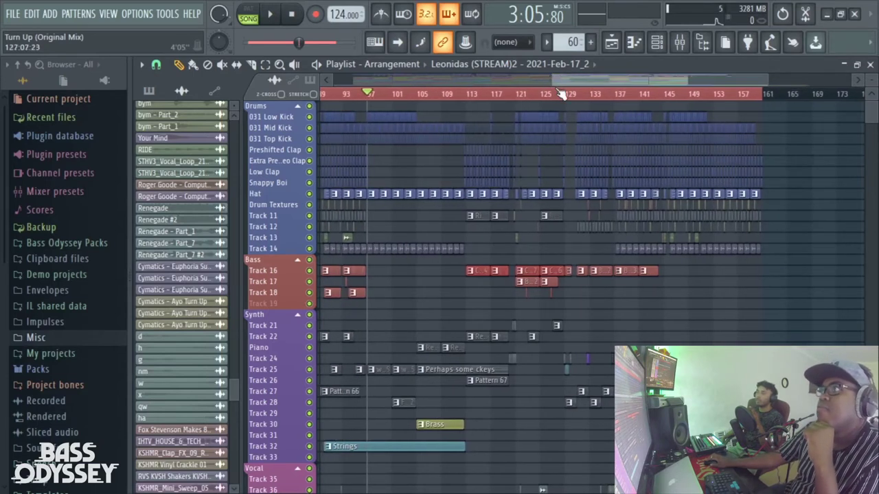
drag(766, 81, 729, 84)
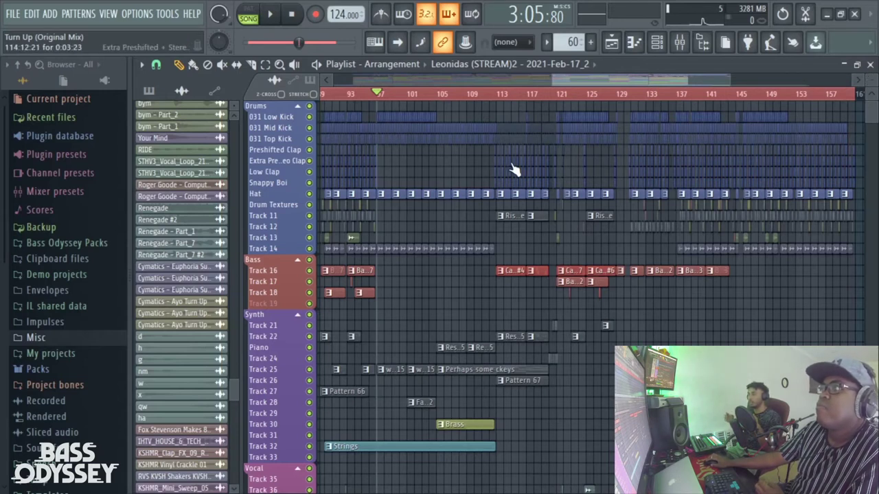
mouse_move(571, 79)
mouse_down()
mouse_move(548, 85)
mouse_move(579, 82)
mouse_up()
click(424, 98)
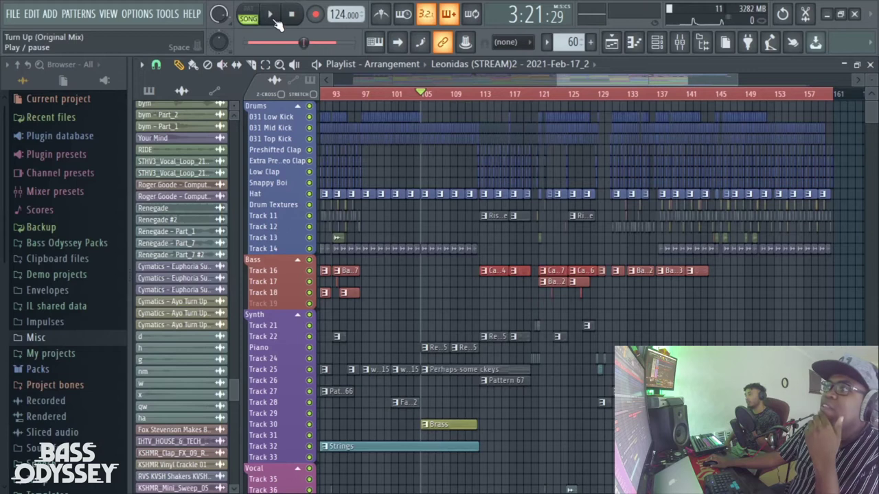
drag(572, 74, 582, 77)
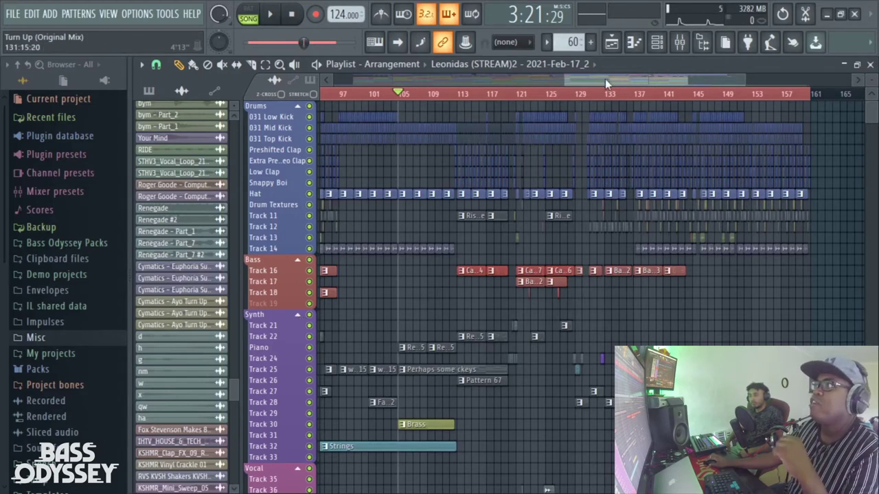
drag(606, 81, 610, 81)
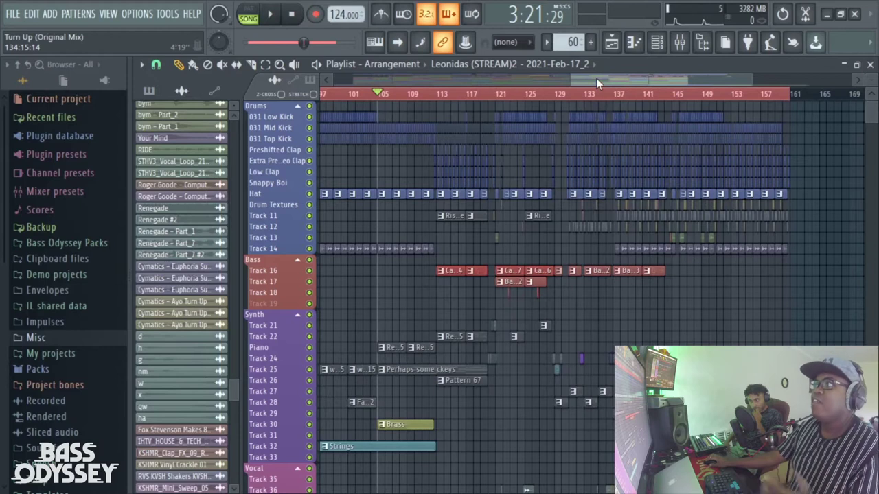
scroll(596, 77, right, 1)
click(275, 14)
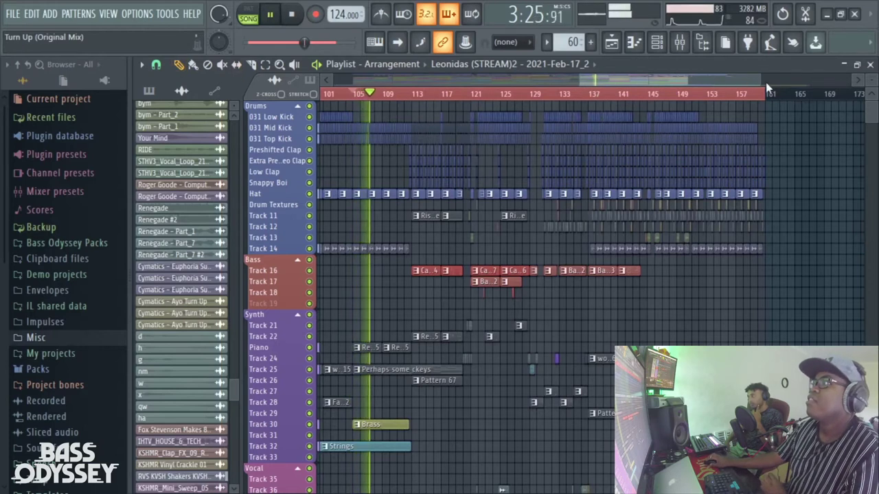
Enlarge the playlist tracks and examine the synth tracks from bar 101 onward during playback
drag(765, 78, 700, 78)
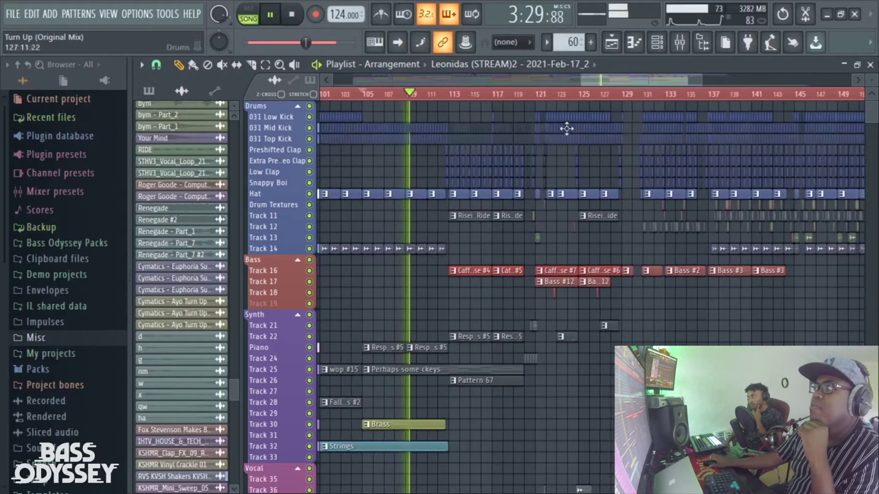
drag(871, 81, 871, 66)
scroll(483, 293, down, 4)
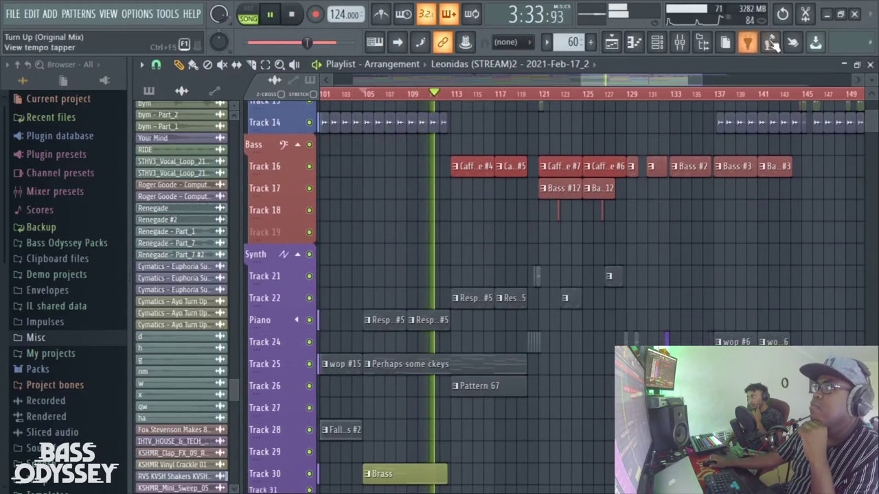
drag(870, 79, 871, 63)
scroll(529, 190, down, 5)
scroll(522, 182, up, 1)
scroll(511, 211, up, 1)
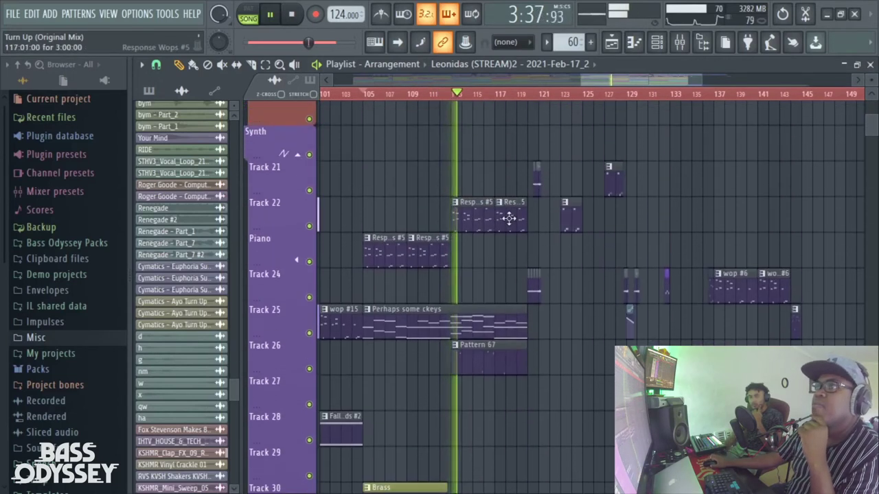
Run a project macro during playback and reduce the track height slightly to show more synth tracks
click(166, 13)
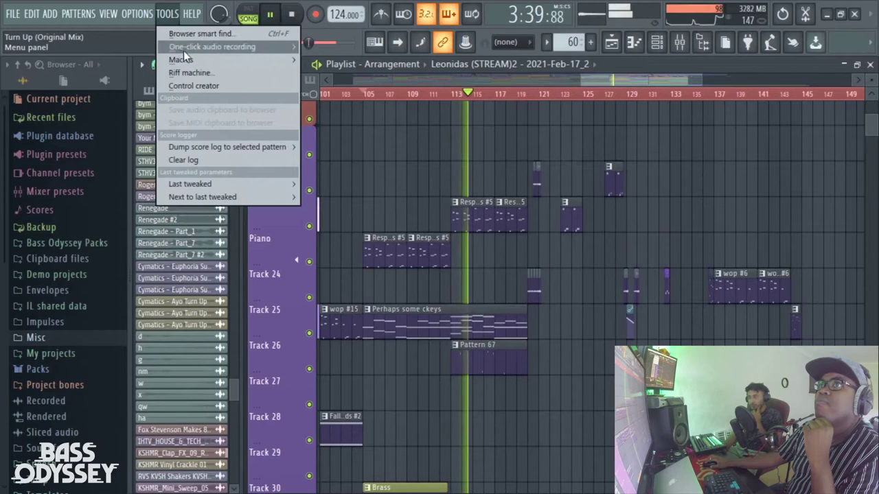
mouse_move(302, 62)
click(385, 159)
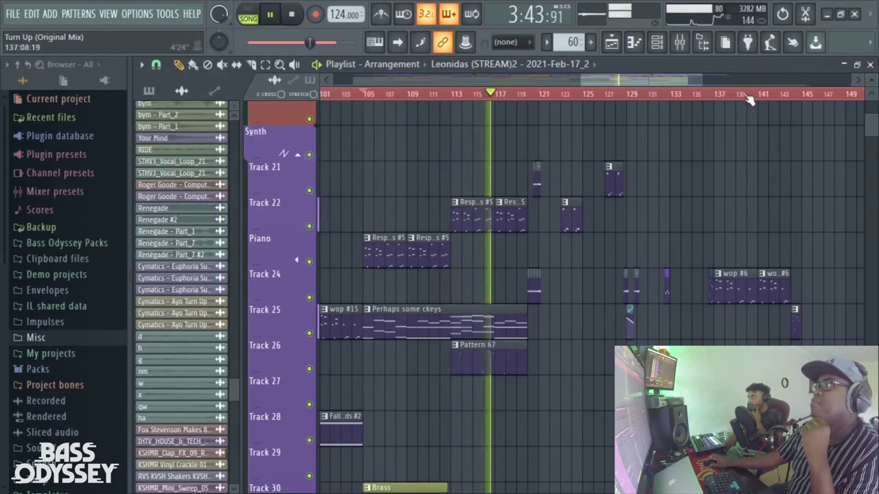
drag(872, 81, 871, 92)
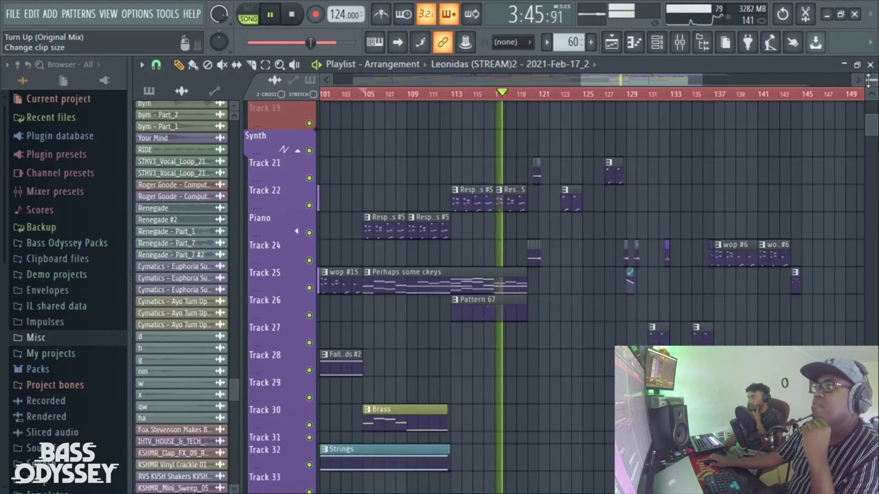
Run the macro that switches smart disable for all plugins
click(166, 14)
mouse_move(229, 59)
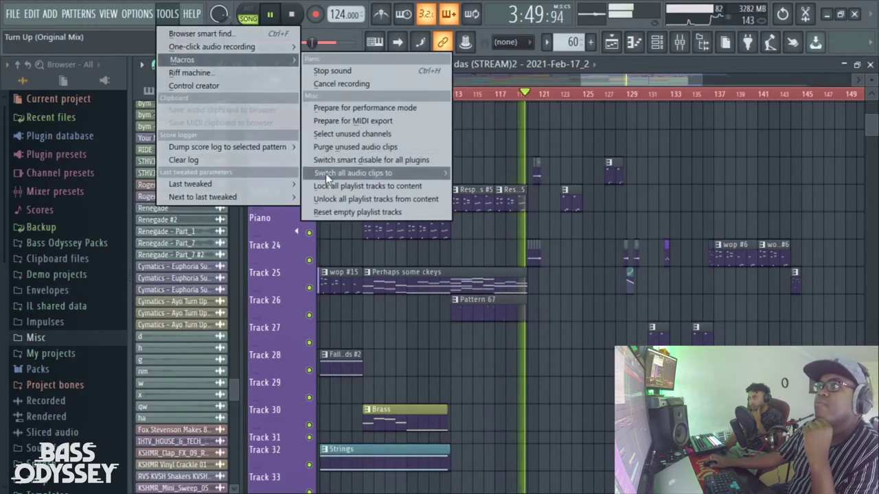
click(348, 161)
Follow playback past bar 117 across the synth, drum and bass tracks, and stop it
drag(664, 79, 675, 75)
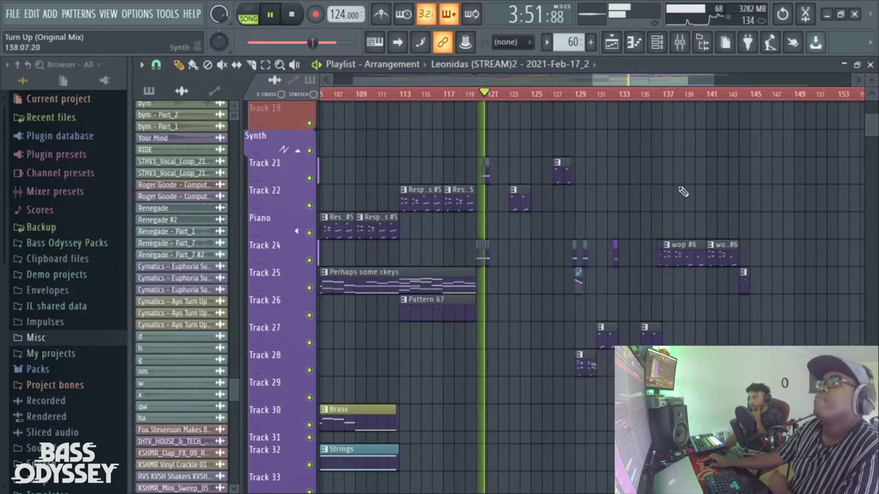
scroll(681, 190, up, 4)
scroll(574, 261, up, 3)
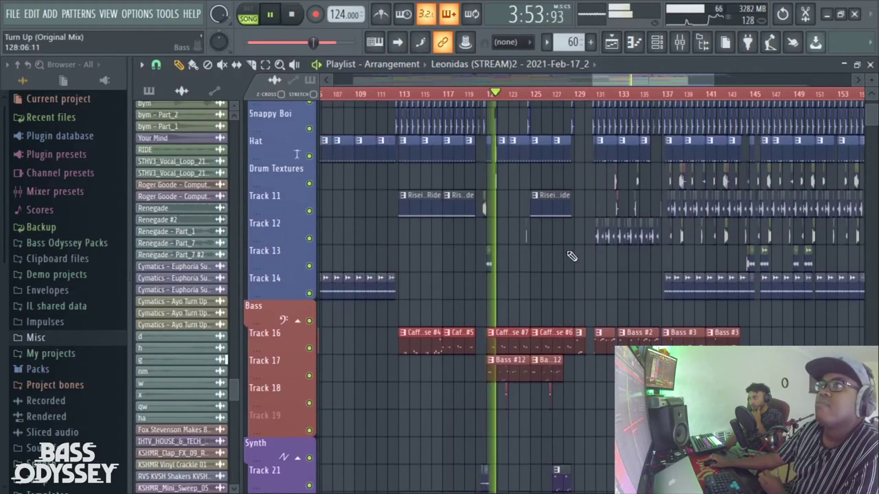
mouse_move(599, 79)
mouse_down()
mouse_move(566, 80)
mouse_move(603, 84)
mouse_up()
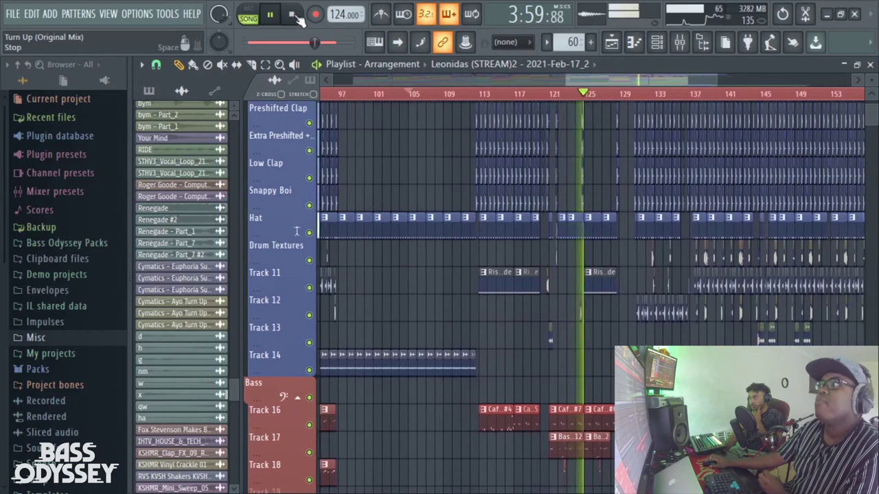
click(294, 17)
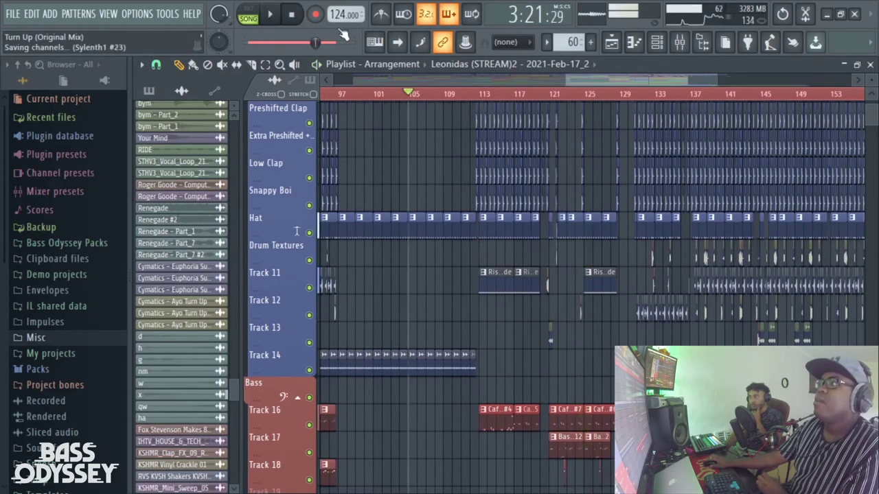
Examine the drum and bass tracks from bar 16 onward, and collapse the Bass track group
drag(446, 81, 420, 79)
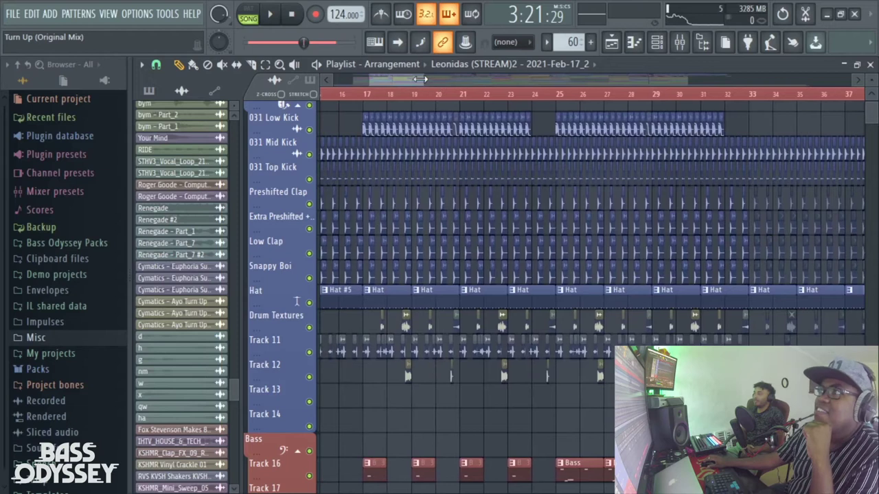
scroll(394, 302, down, 4)
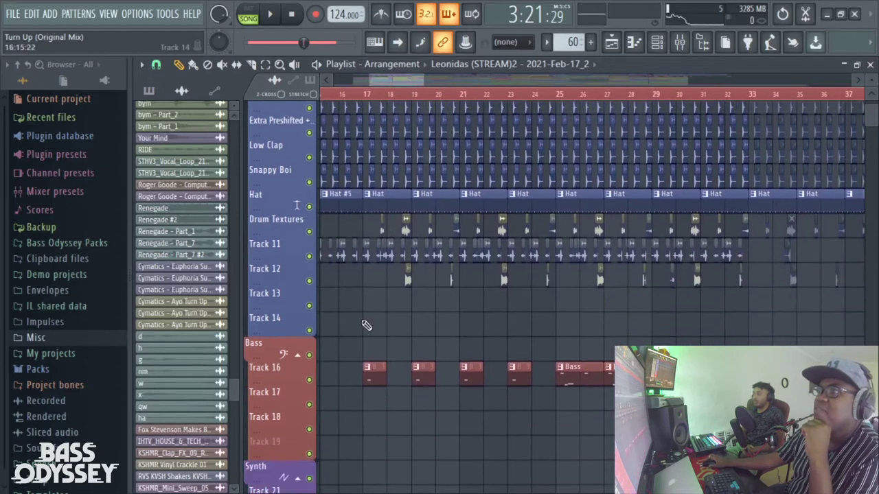
scroll(363, 323, up, 5)
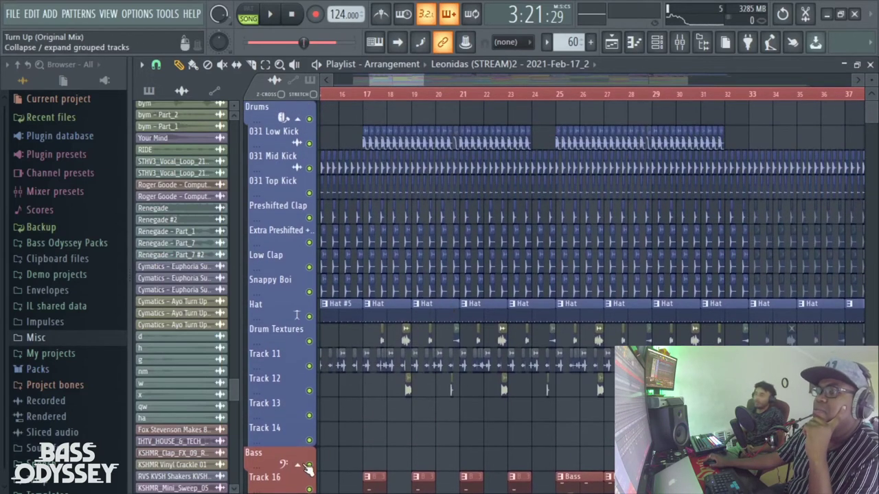
click(301, 465)
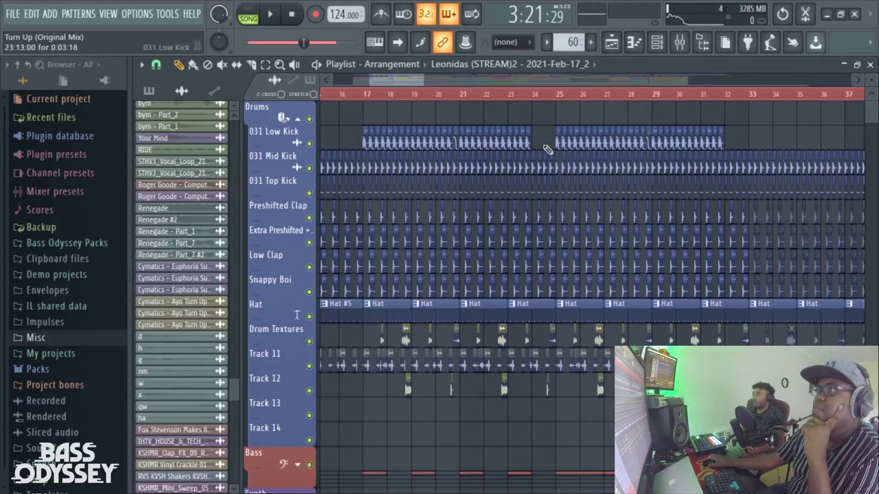
scroll(468, 266, down, 2)
scroll(468, 266, up, 2)
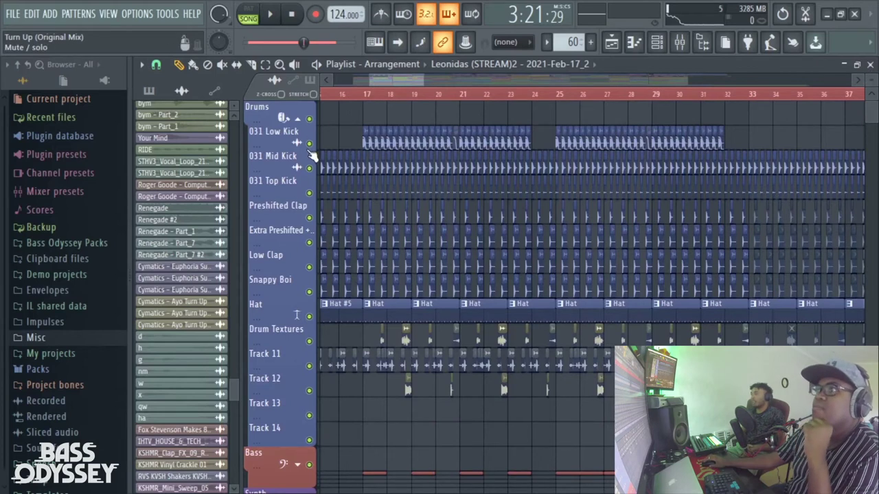
Solo the 031 Low Kick, 031 Mid Kick and 031 Top Kick tracks together and focus on the bars from 17 onward
right_click(309, 144)
click(309, 168)
click(309, 193)
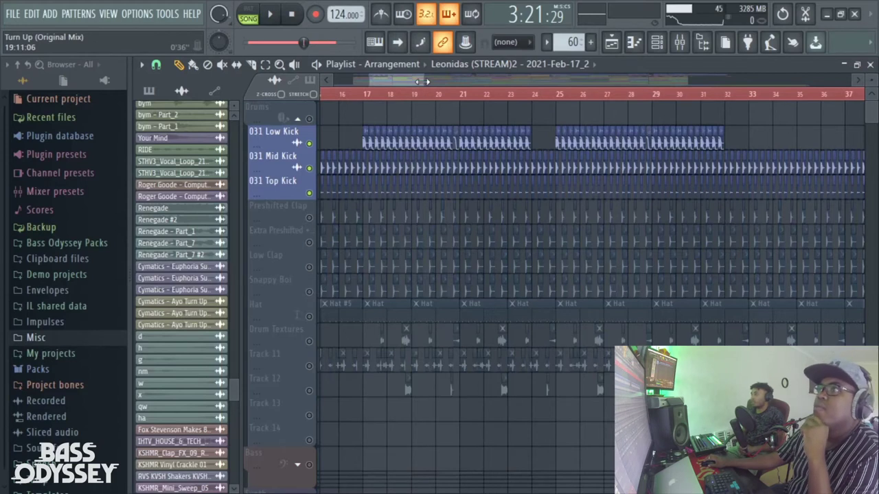
drag(421, 81, 394, 81)
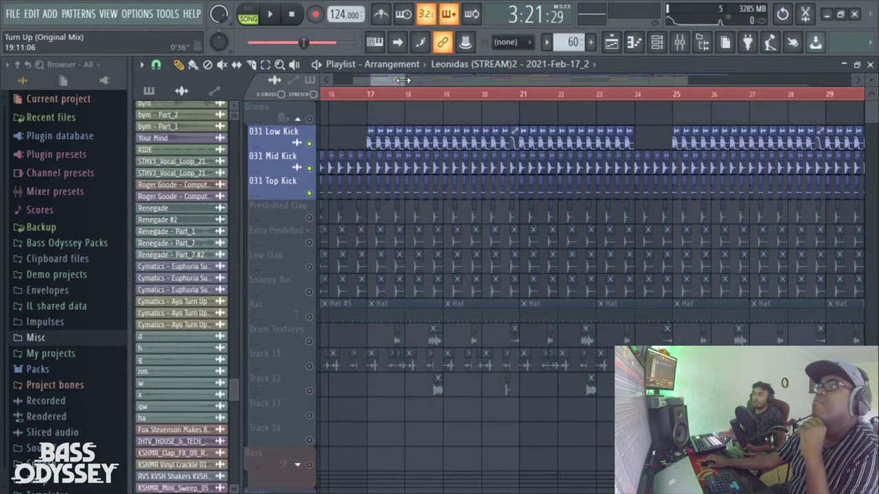
drag(402, 80, 407, 120)
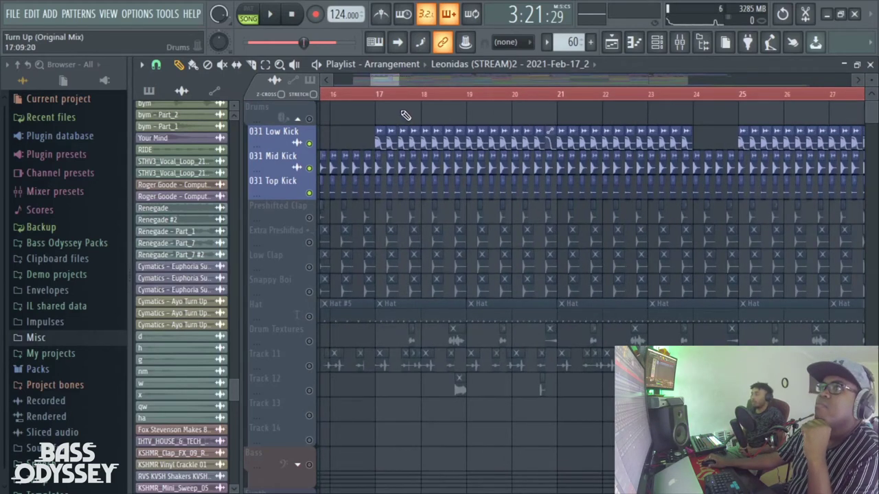
Play the 031 Low Kick track on its own from bar 17, stop it, and examine its clips up close
drag(383, 78, 392, 80)
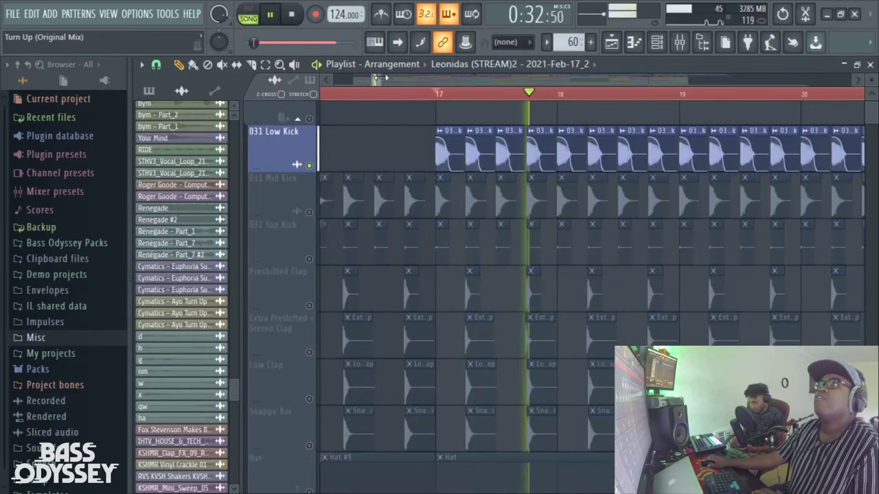
mouse_move(383, 80)
mouse_down()
mouse_move(402, 79)
mouse_move(393, 79)
mouse_up()
key(space)
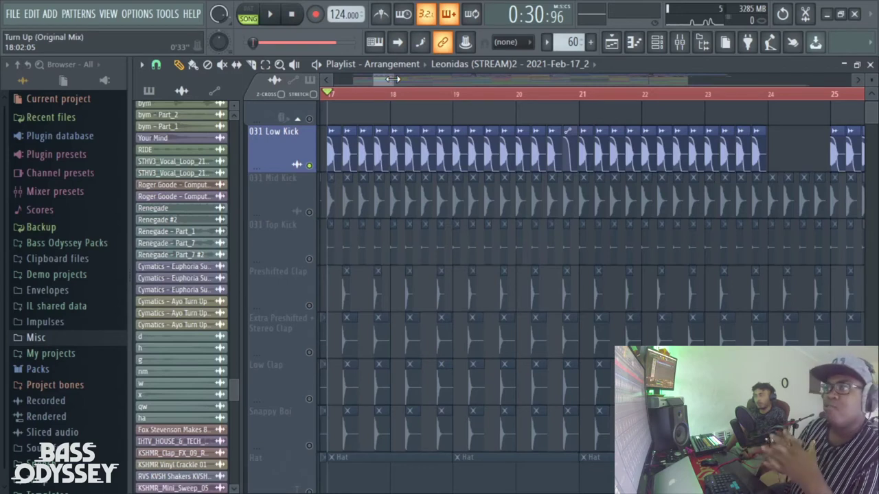
drag(392, 79, 379, 81)
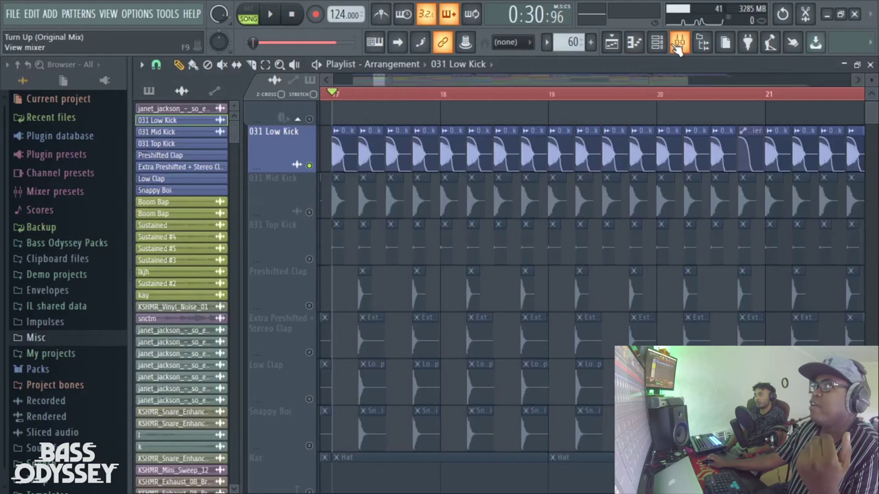
Temporarily unmute the 031 Mid Kick and 031 Top Kick tracks, and mute both again to leave the low kick alone
click(309, 212)
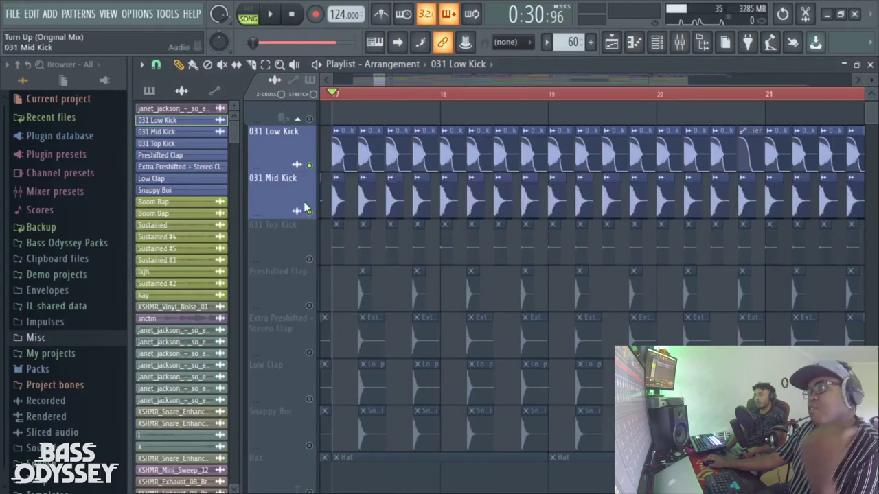
click(310, 258)
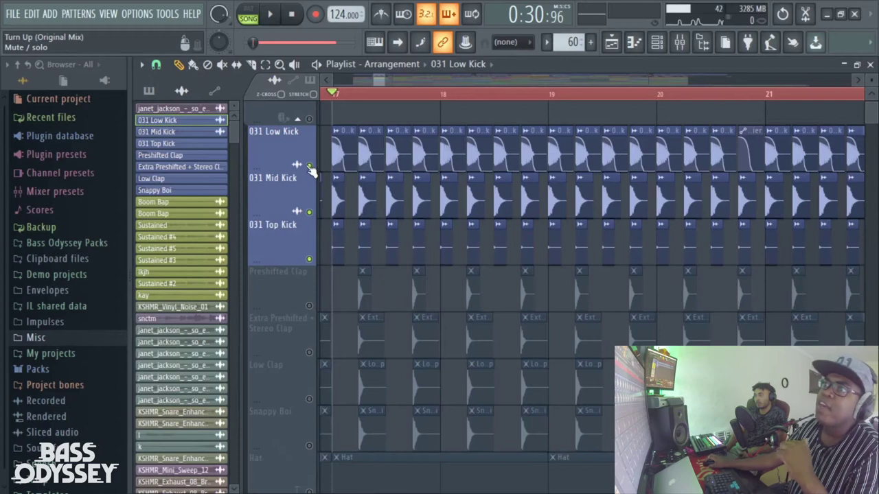
click(310, 212)
click(310, 259)
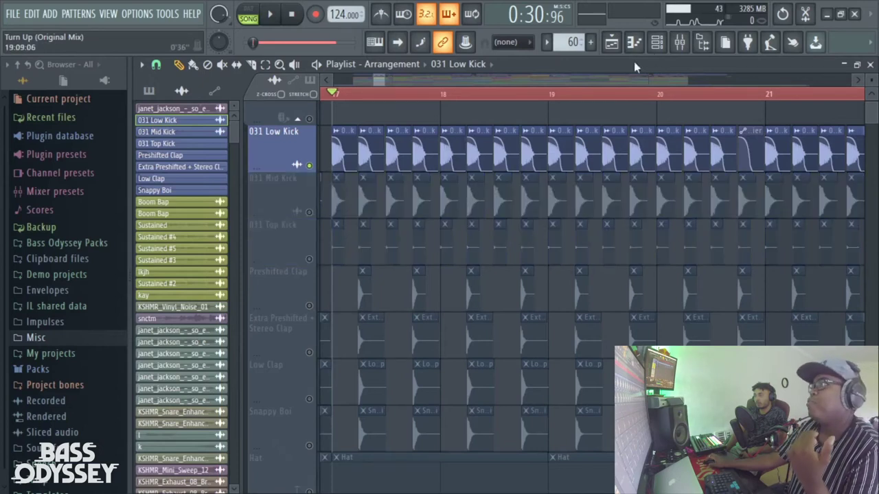
Enable FabFilter Pro-Q 3 on the 031 Low Kick mixer track, inspect its curve during playback, and return to the playlist with playback stopped
click(680, 43)
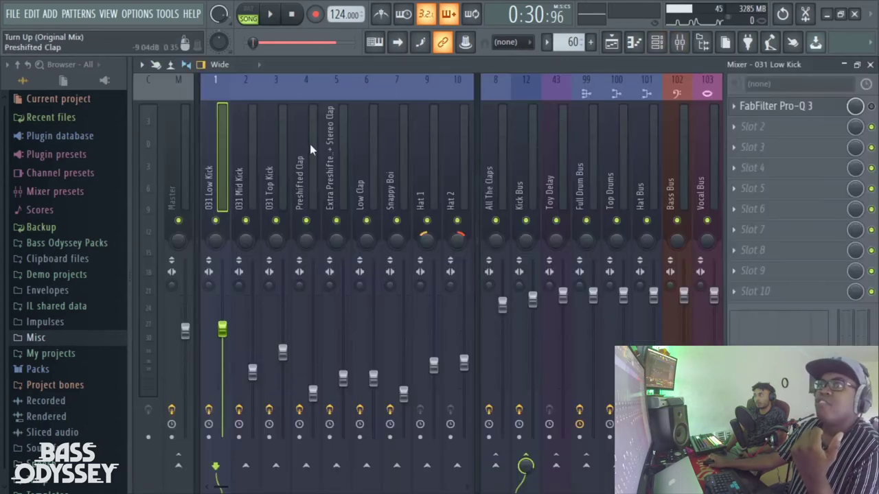
click(810, 109)
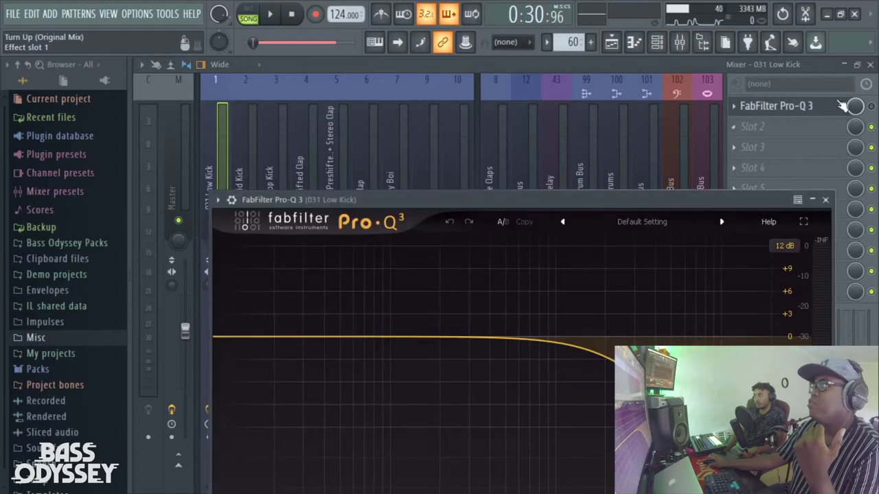
click(828, 107)
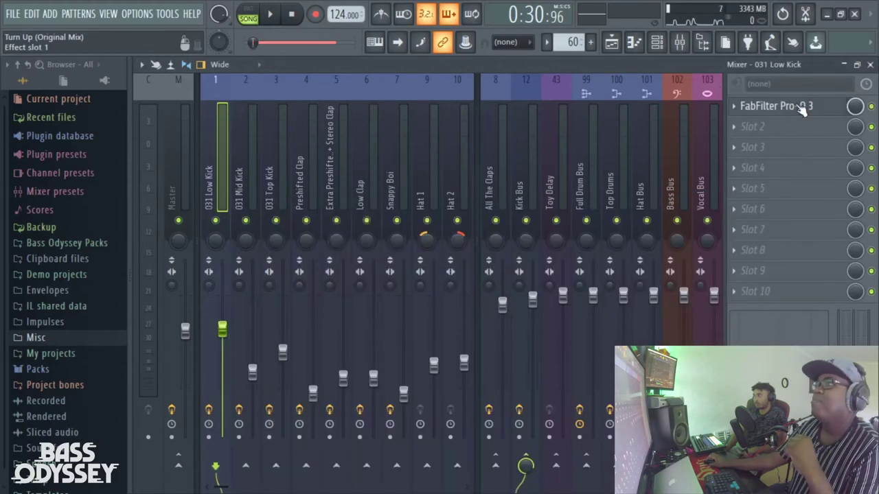
click(817, 106)
key(space)
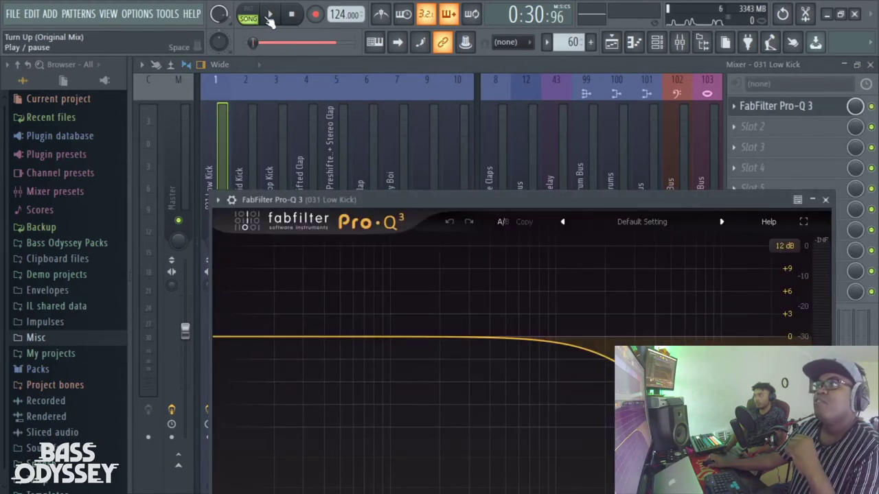
drag(454, 208, 410, 150)
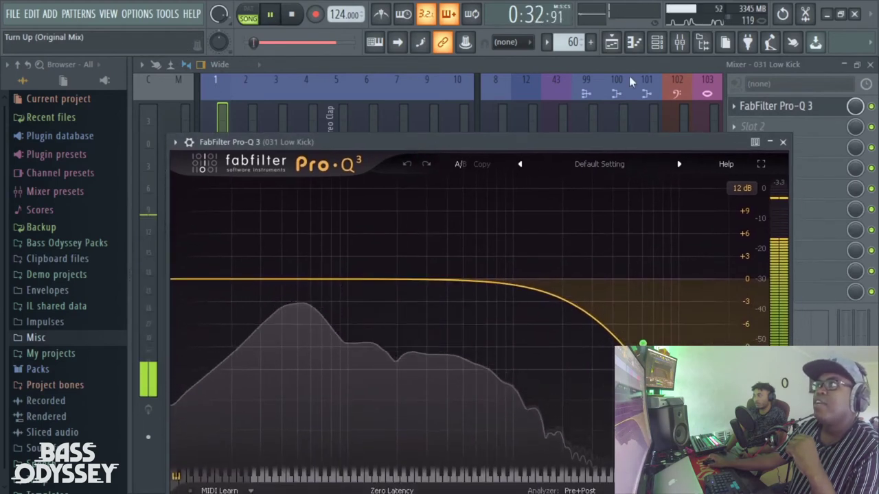
click(870, 65)
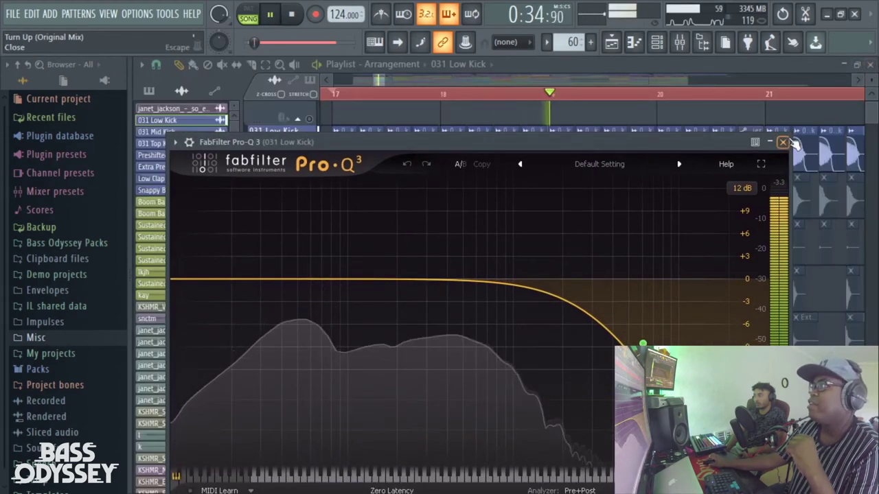
click(783, 142)
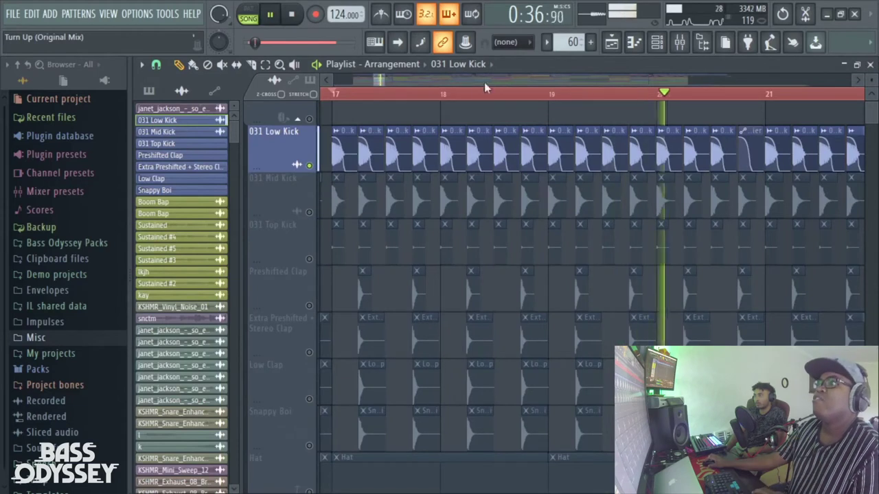
key(space)
Unmute the 031 Mid Kick track, mute the 031 Low Kick track, and play the mid kick from bar 17
drag(383, 77, 376, 80)
click(309, 212)
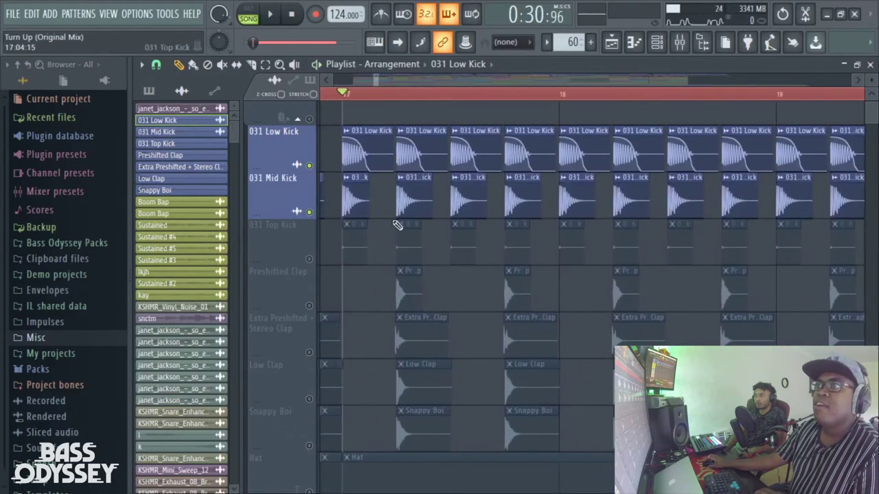
click(309, 166)
key(space)
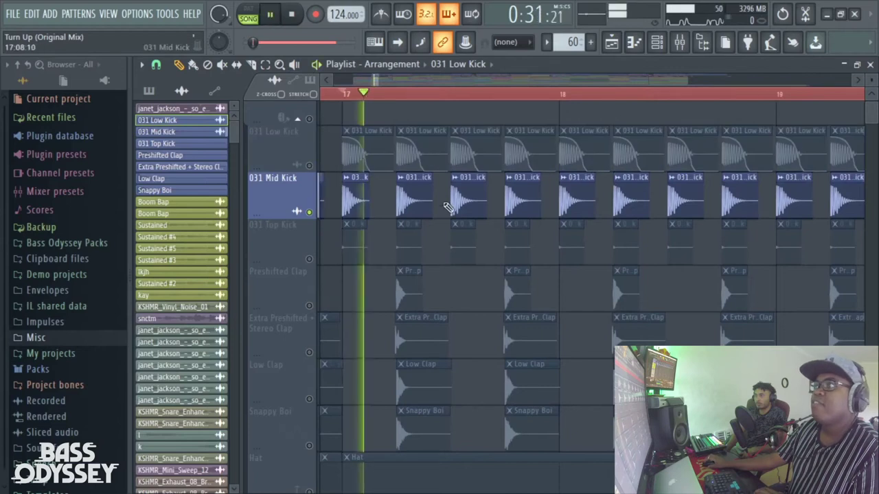
Stop playback and inspect the FabFilter Pro-Q 3 curve on the 031 Mid Kick mixer track
click(680, 43)
key(space)
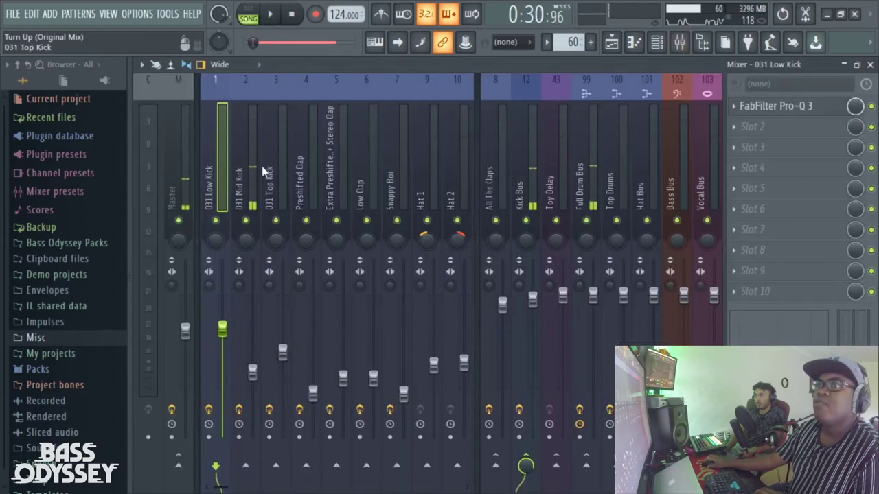
click(250, 165)
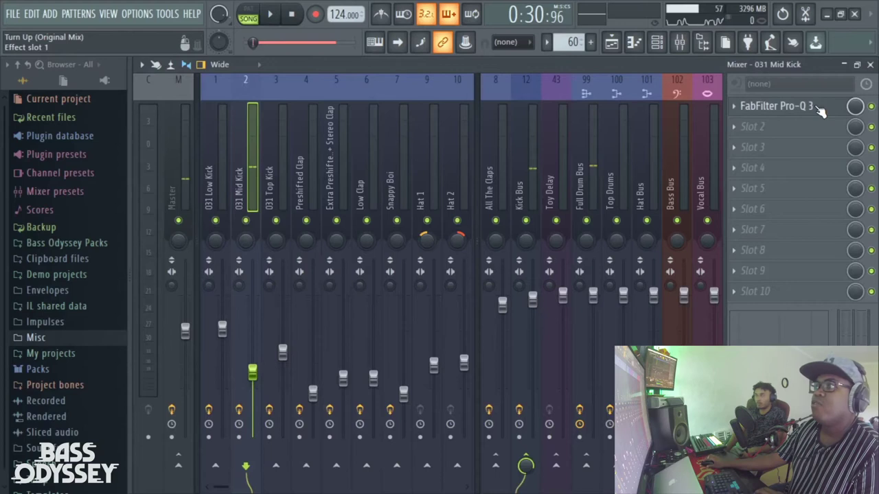
click(790, 107)
drag(620, 232, 462, 84)
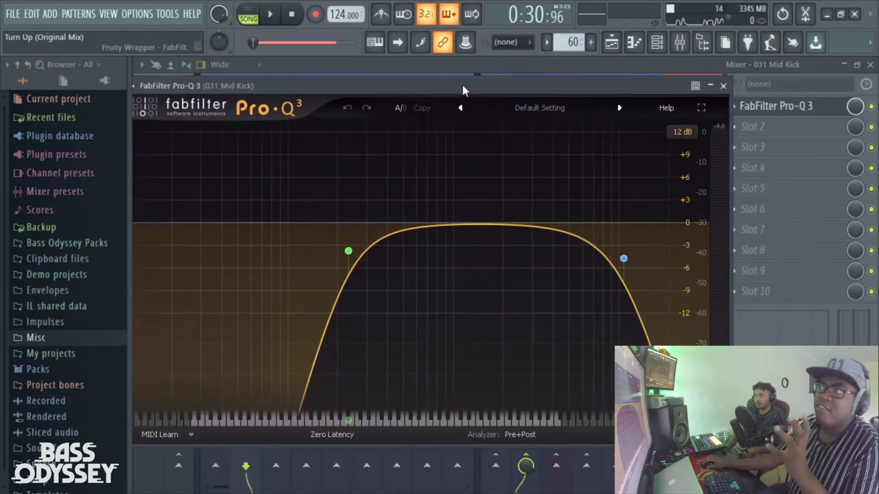
Return to the playlist, leave only the 031 Top Kick track unmuted, and play it from bar 17 before stopping
click(612, 43)
ctrl+click(309, 221)
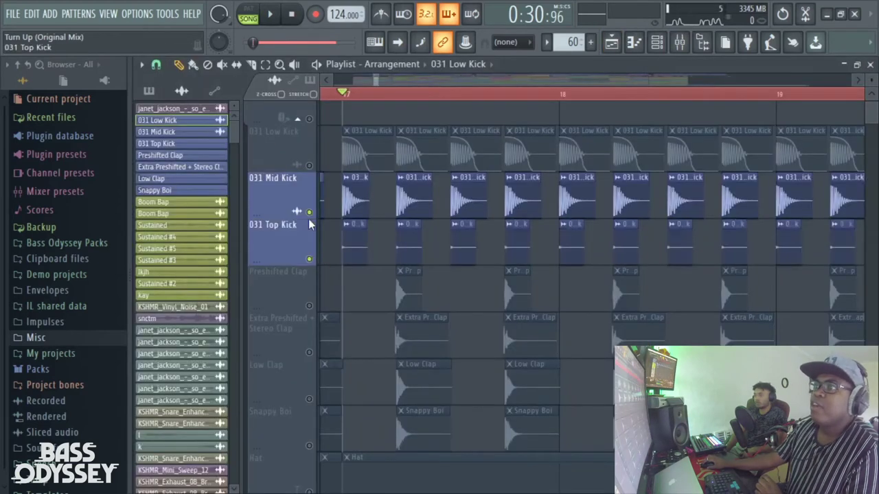
click(309, 219)
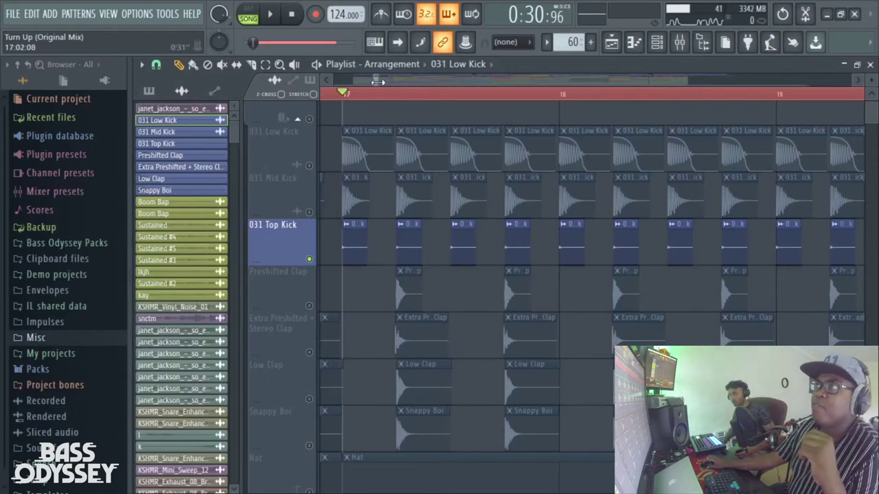
scroll(377, 82, up, 3)
key(space)
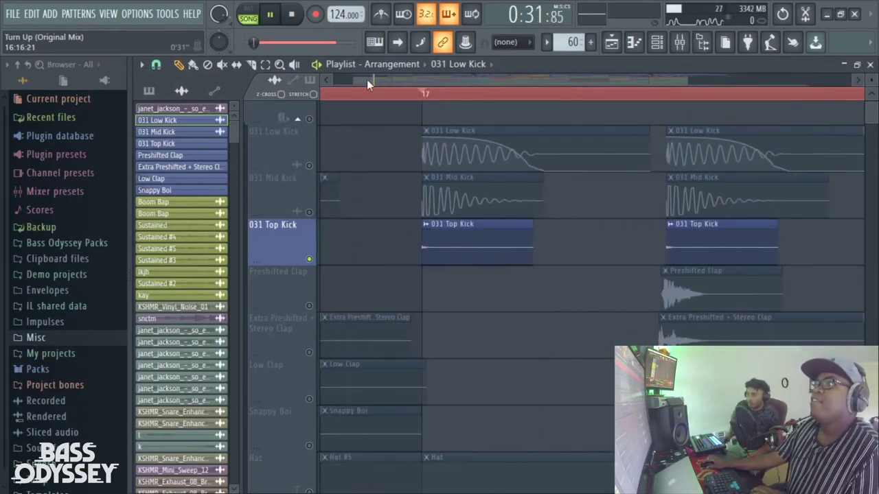
scroll(374, 79, down, 3)
key(space)
Unmute the 031 Low Kick and 031 Mid Kick tracks and play all three kick layers together from bar 17
drag(379, 79, 370, 80)
click(310, 166)
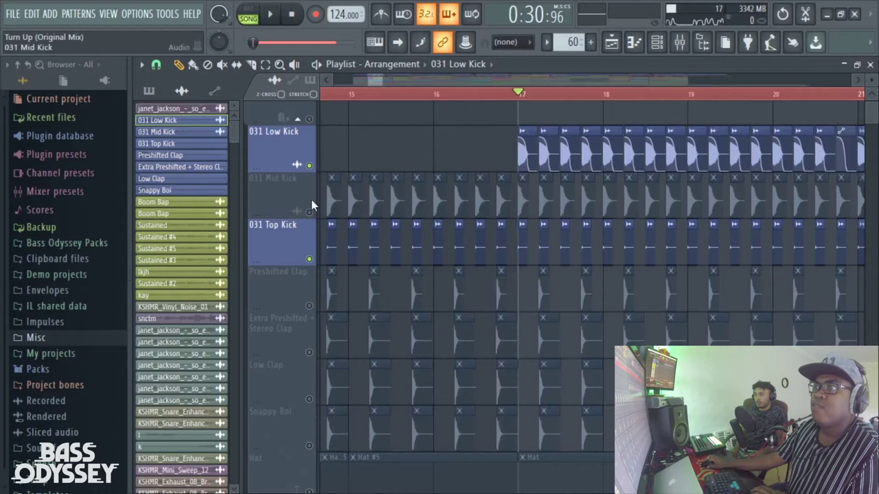
click(309, 212)
key(space)
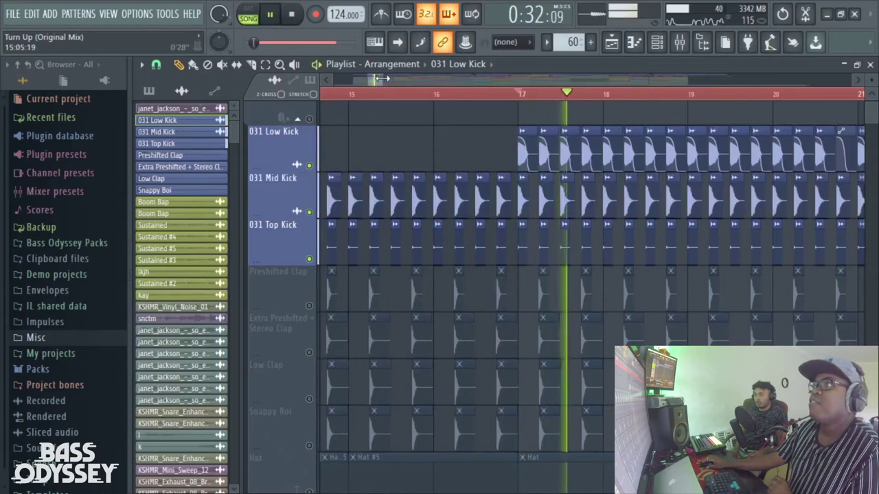
scroll(382, 80, down, 2)
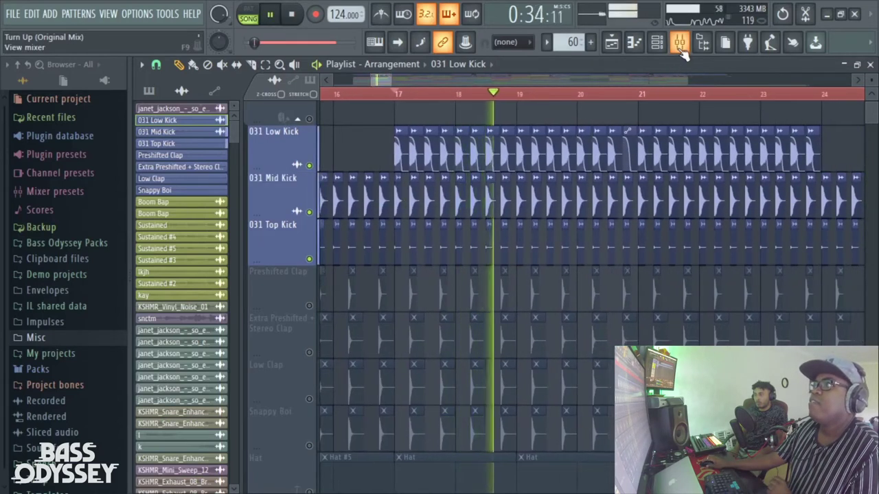
Examine the levels of the three 031 kick tracks in the mixer during playback, then stop and return to the playlist
click(681, 46)
click(281, 159)
click(250, 169)
click(221, 170)
click(243, 172)
click(273, 173)
click(238, 177)
click(208, 177)
click(273, 177)
click(238, 178)
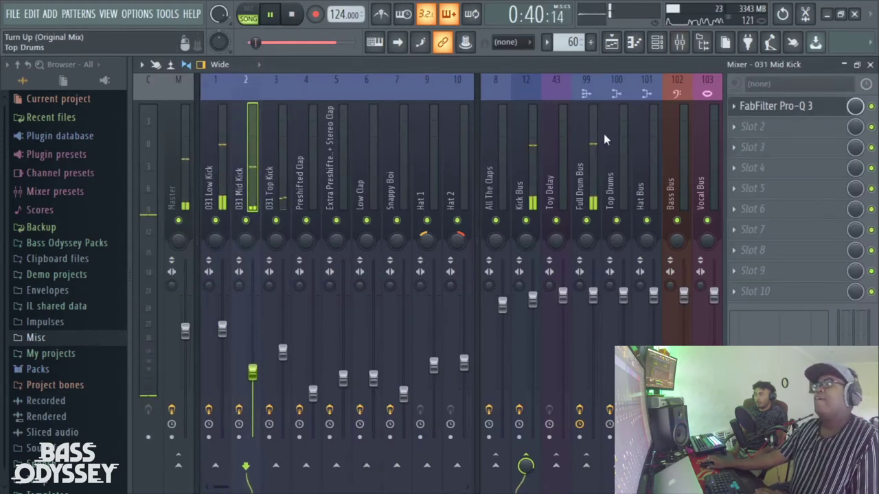
key(space)
click(612, 42)
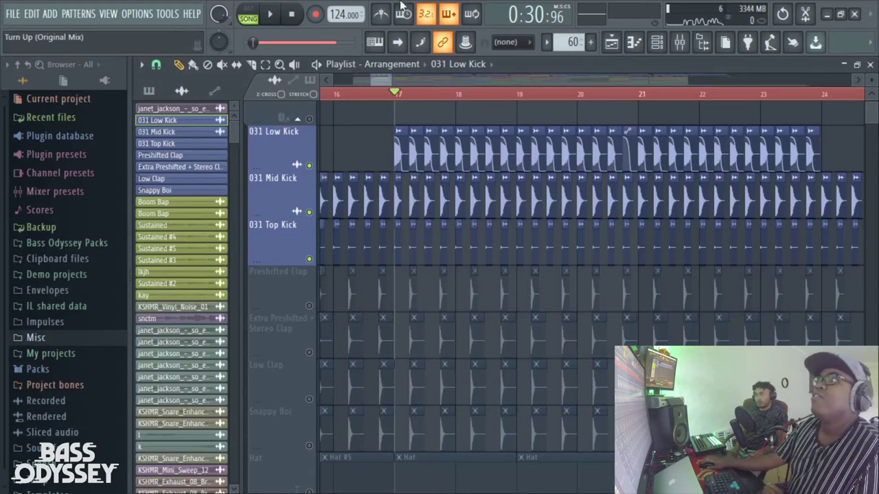
Unmute the playlist track directly above 031 Low Kick, with the kick arrangement from bar 17 onward in view
drag(395, 79, 422, 79)
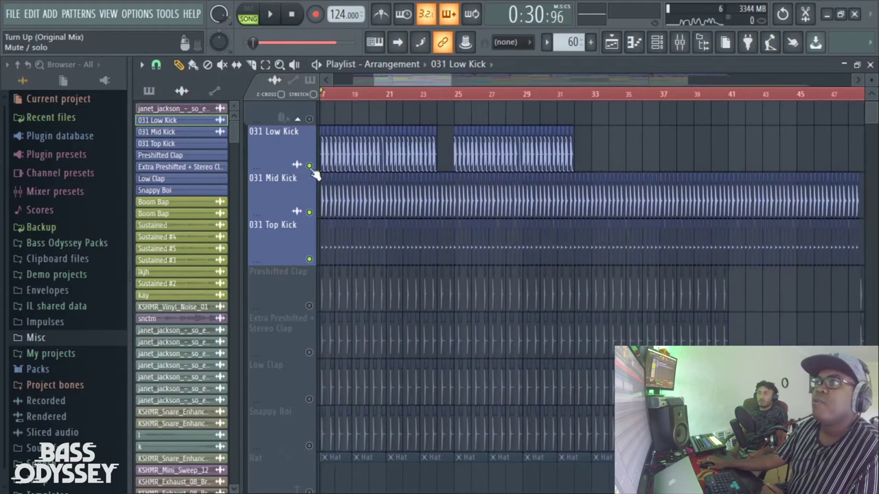
click(309, 120)
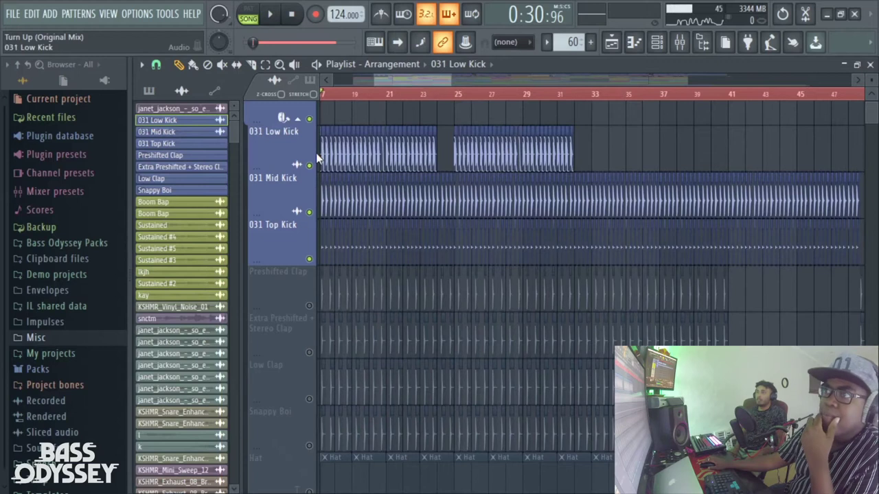
drag(440, 81, 441, 81)
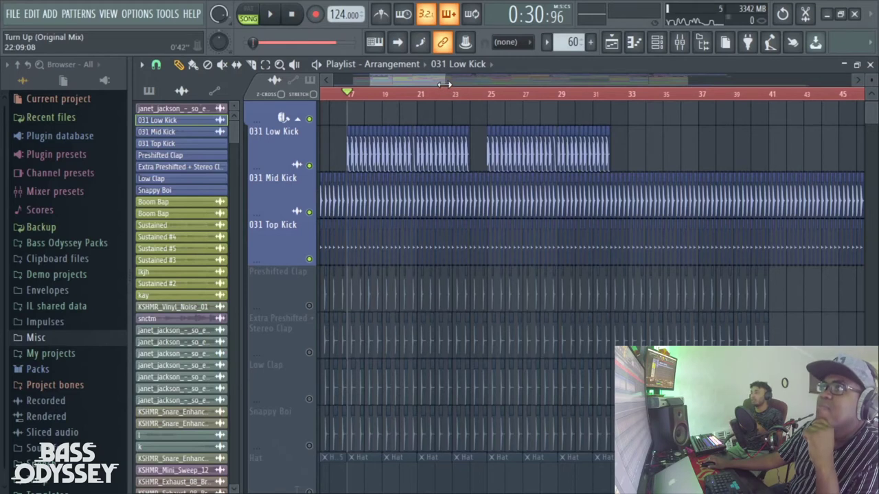
drag(444, 84, 442, 84)
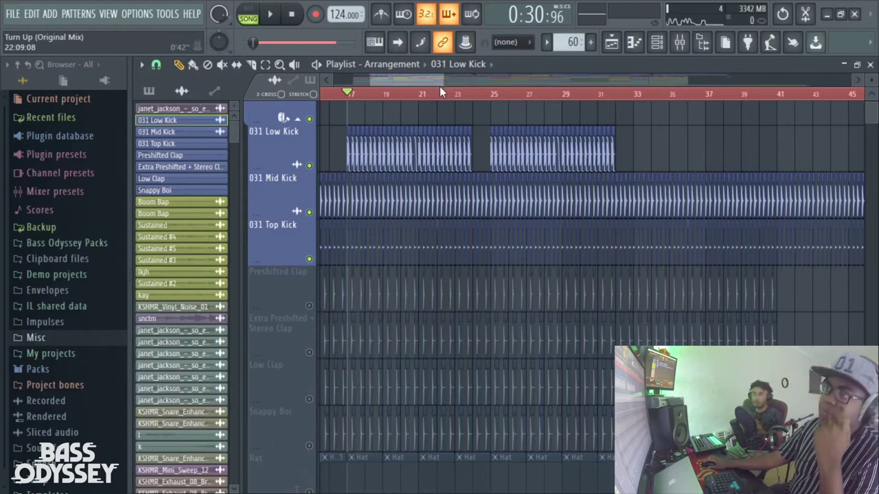
Mute the 031 Low Kick, 031 Mid Kick and 031 Top Kick tracks
click(310, 165)
click(309, 212)
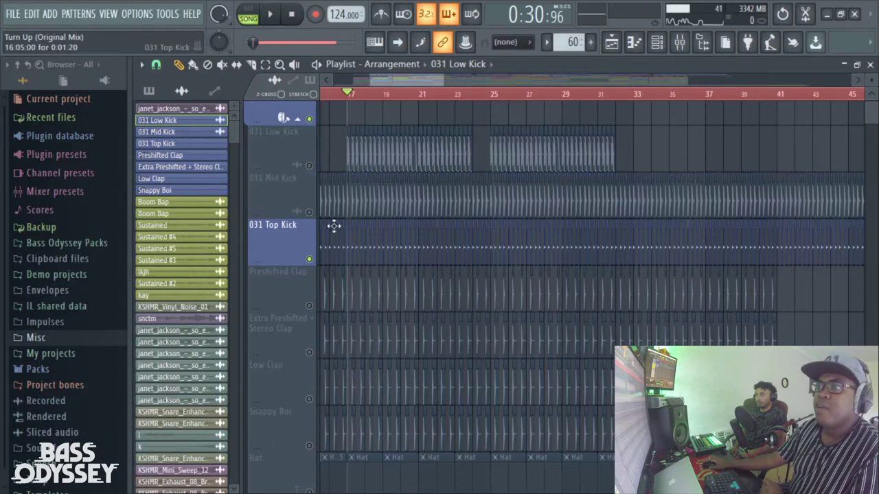
scroll(313, 228, down, 3)
click(310, 169)
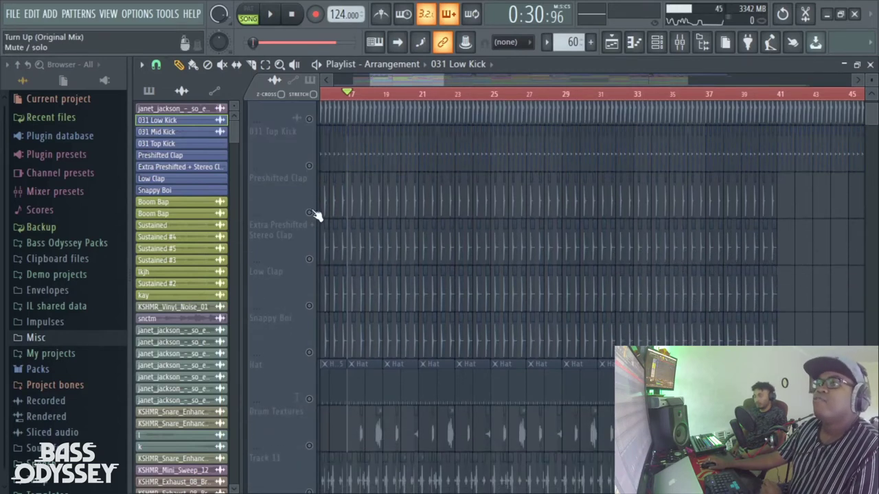
Unmute the Preshifted Clap, Extra Preshifted + Stereo Clap, Low Clap and Snappy Boi tracks
click(309, 212)
click(310, 261)
click(310, 306)
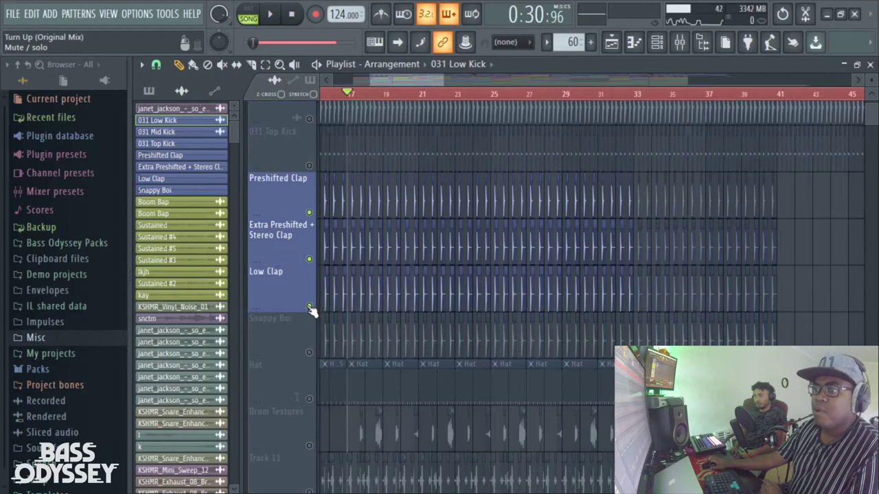
click(309, 352)
Move the playback position to bar 16 and play the four clap layers together without the kicks, then stop
drag(446, 79, 392, 78)
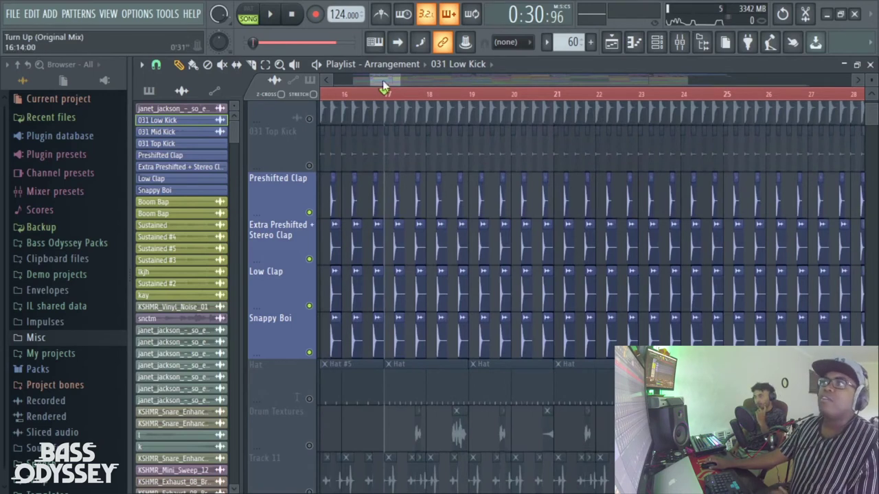
drag(401, 81, 373, 78)
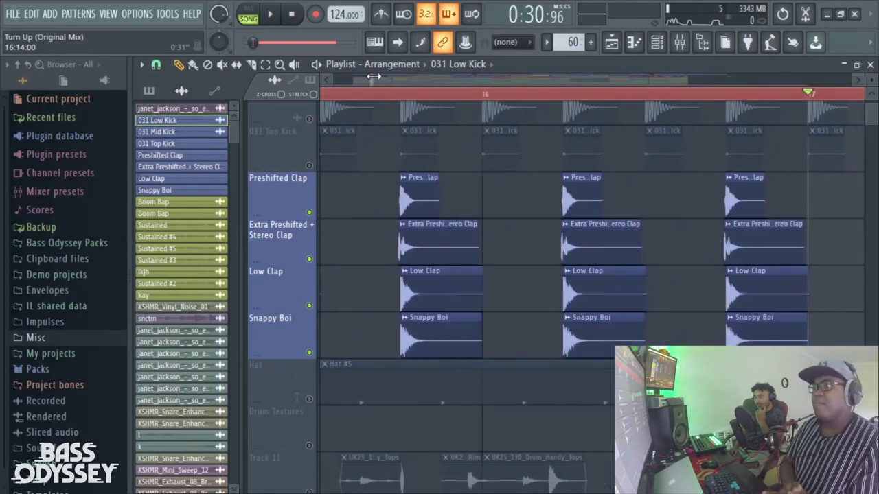
drag(372, 77, 375, 78)
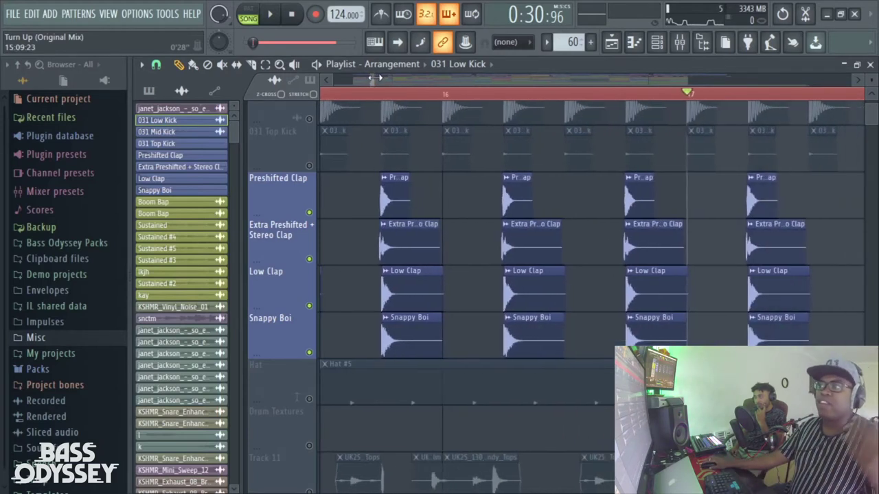
click(338, 96)
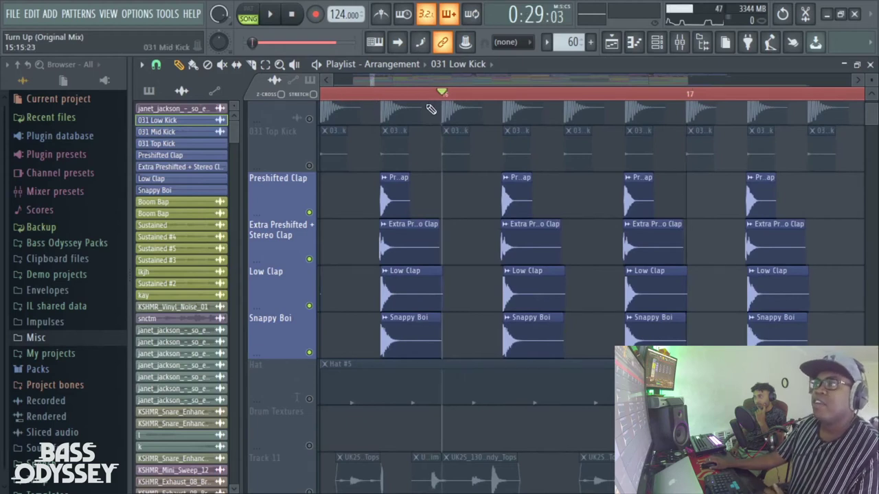
drag(373, 78, 372, 78)
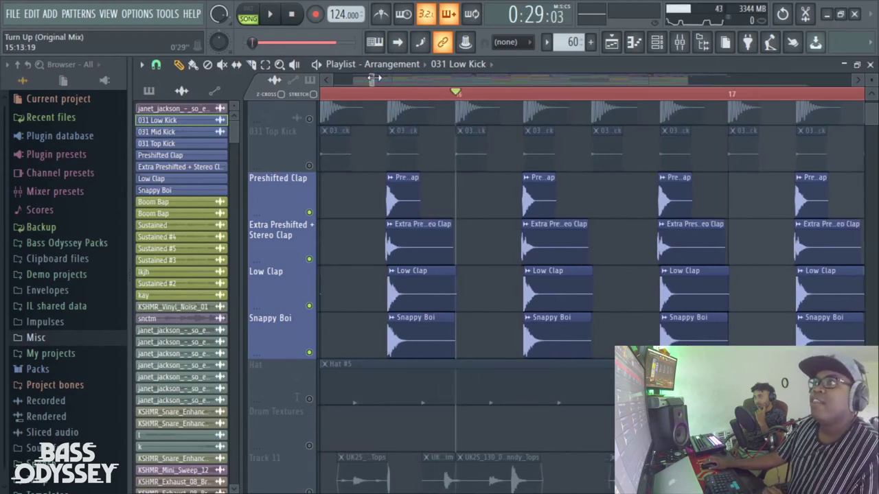
click(309, 165)
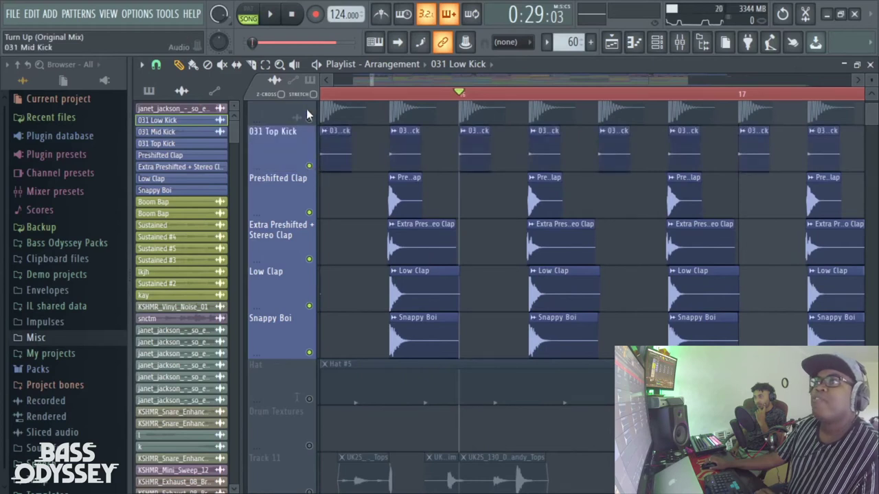
click(309, 167)
key(space)
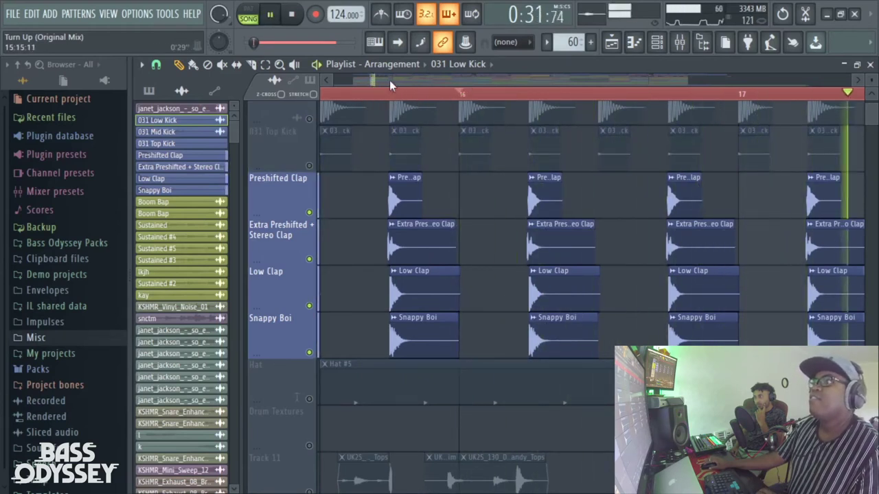
key(space)
Pick the Preshifted Clap clip in bar 18 and mute the other three clap layers
drag(374, 80, 379, 80)
click(405, 201)
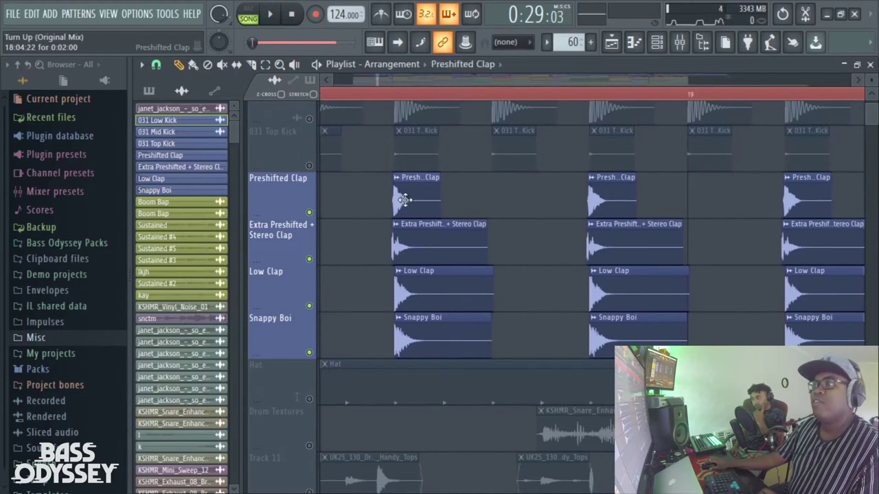
click(308, 259)
click(309, 306)
click(309, 352)
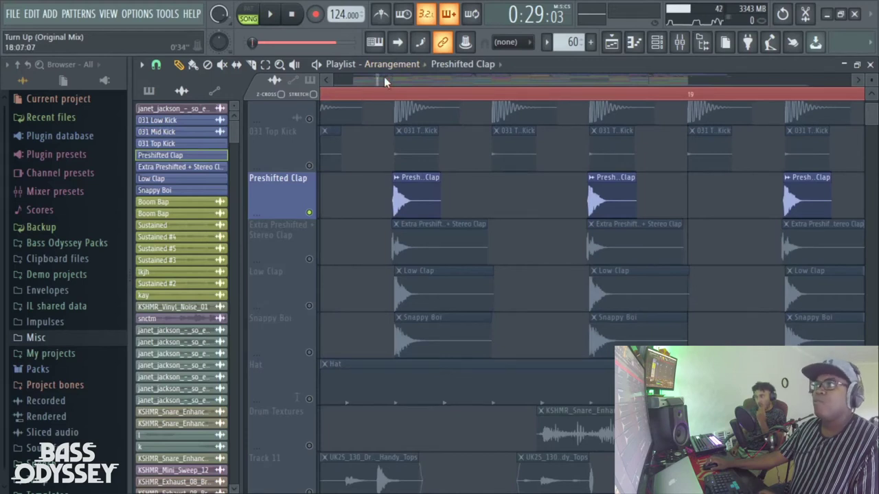
Play the Preshifted Clap track on its own from bar 18, then stop playback
scroll(379, 78, down, 3)
drag(378, 77, 375, 80)
key(space)
key(space)
key(space)
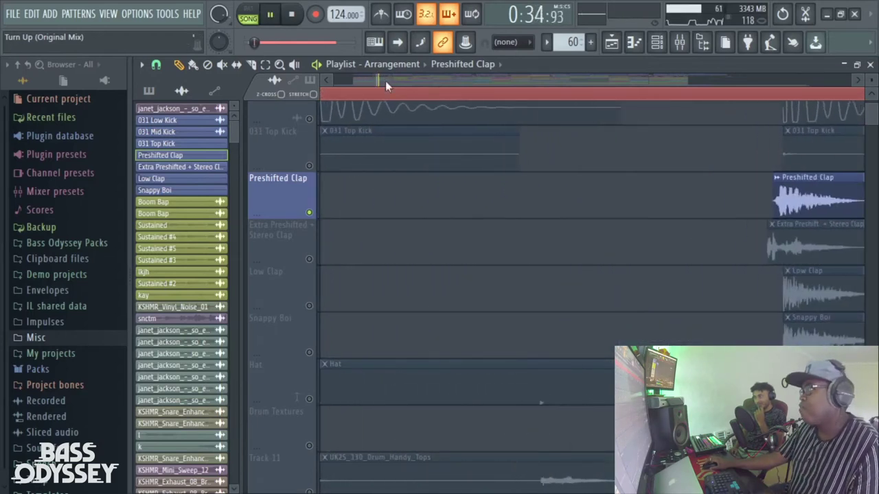
key(space)
Set the playlist snap to (none) and place the playhead shortly before the Preshifted Clap clip in bar 20
scroll(382, 81, down, 5)
scroll(381, 81, up, 3)
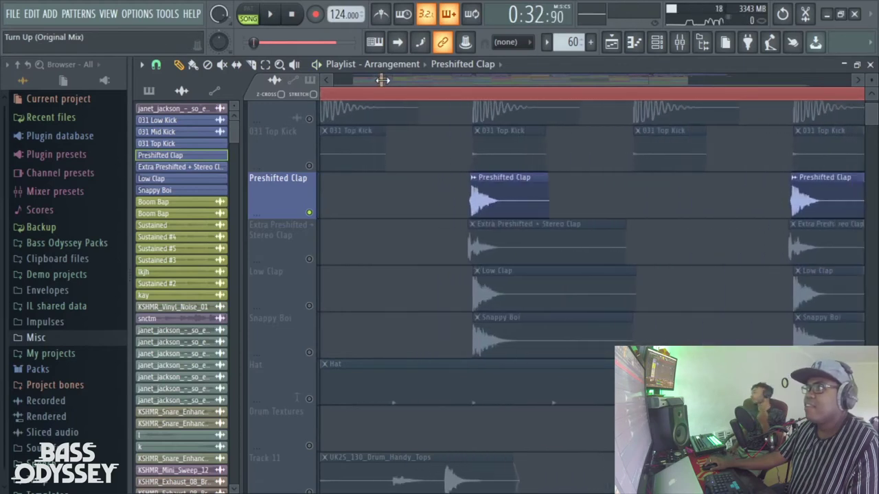
click(156, 65)
click(174, 129)
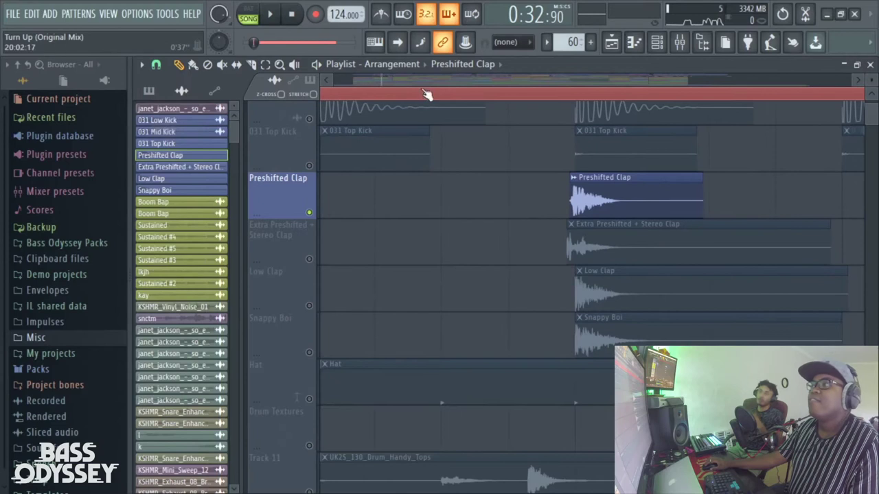
click(512, 92)
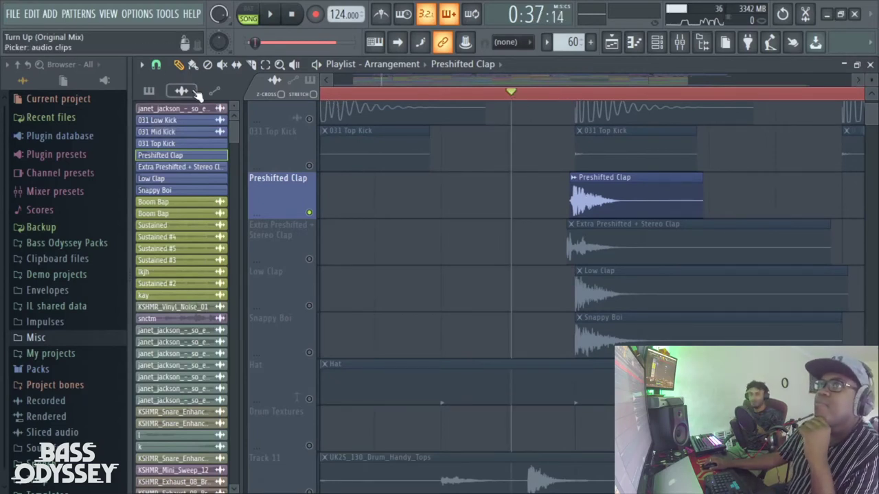
Show the playlist's snap-to-grid options again and reselect (none)
click(156, 65)
click(157, 65)
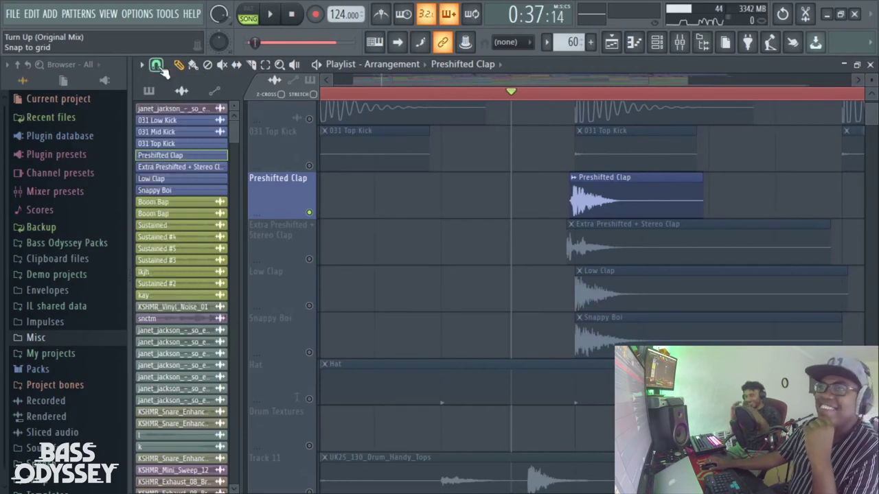
click(162, 66)
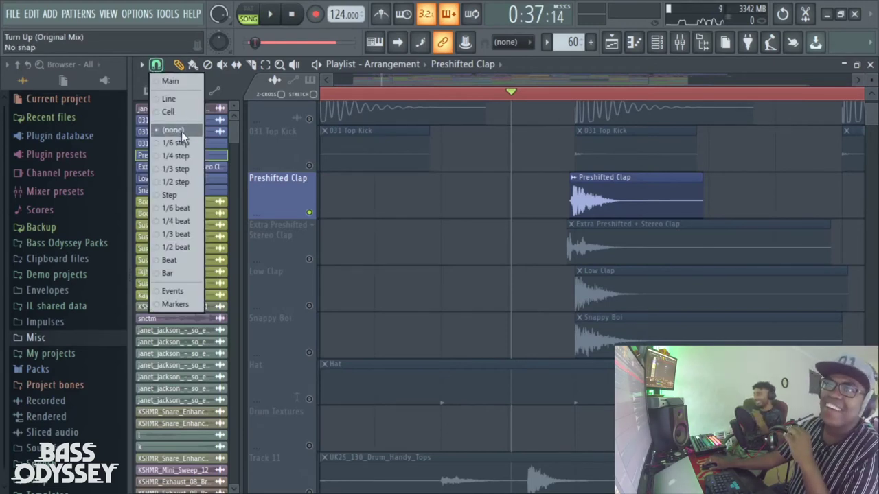
click(182, 132)
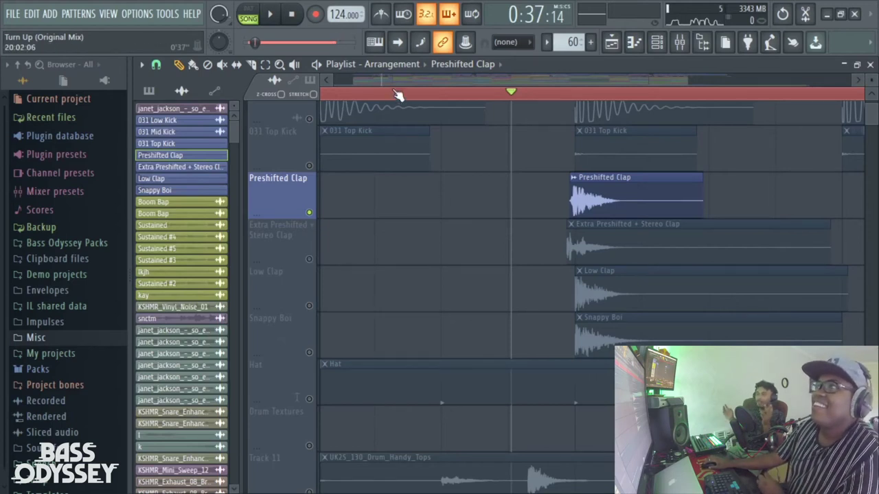
Unmute Extra Preshifted + Stereo Clap and play it together with Preshifted Clap, then stop
drag(383, 79, 383, 107)
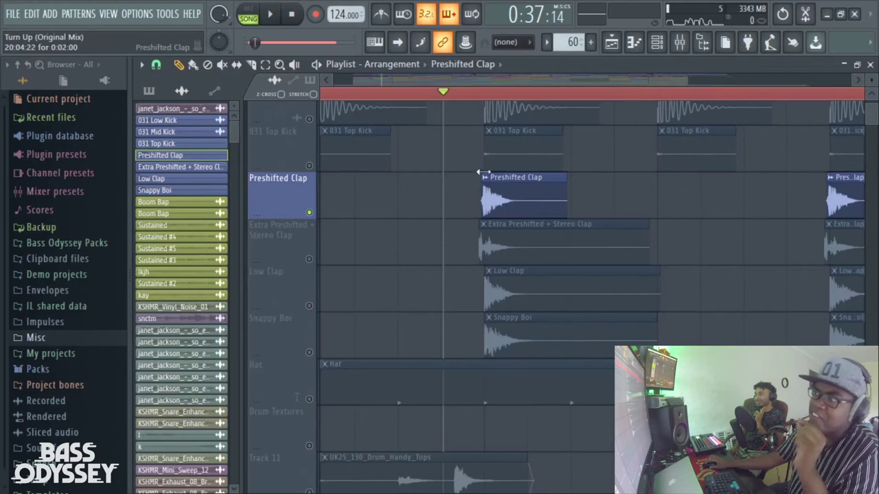
click(310, 259)
key(space)
key(space)
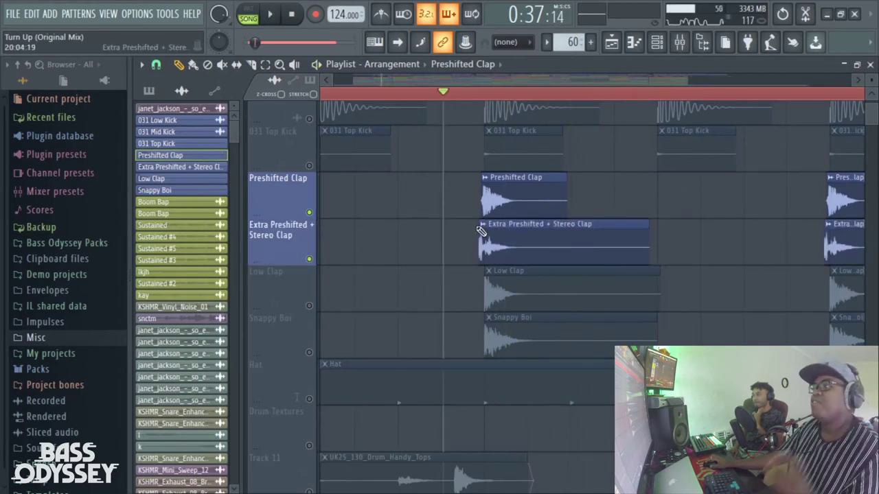
Unmute the Low Clap track and play it with the two preshifted claps, then stop
scroll(310, 260, down, 1)
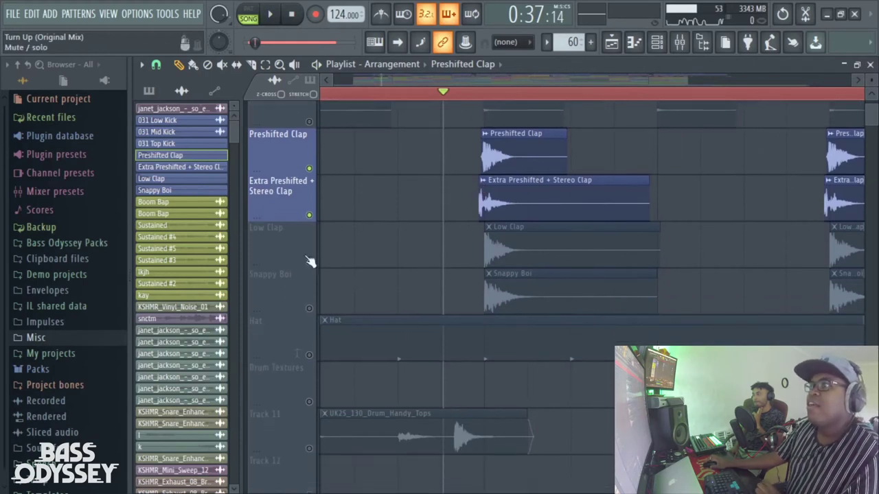
ctrl+click(311, 261)
key(space)
key(space)
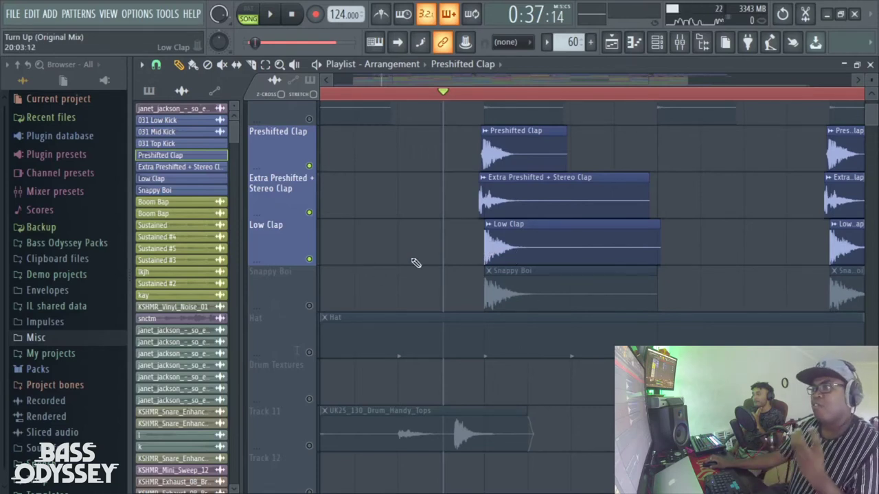
Unmute Snappy Boi, mute the other three clap layers, and play Snappy Boi on its own
ctrl+click(311, 306)
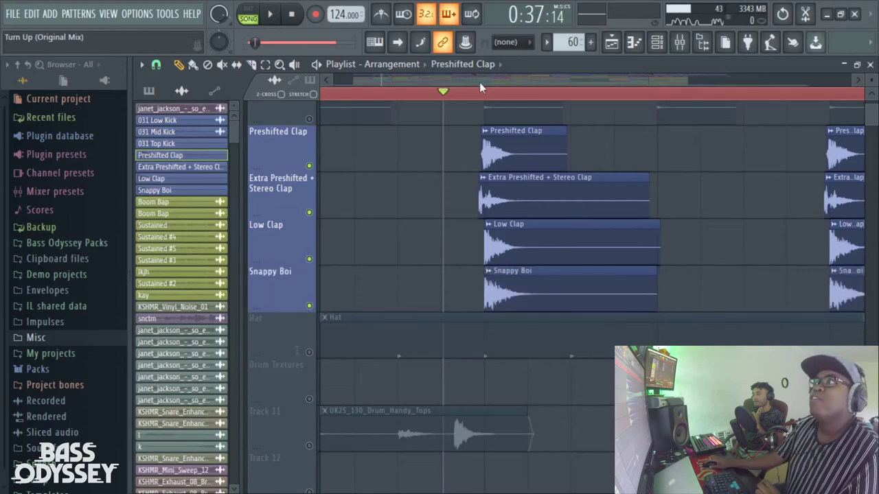
click(309, 259)
click(309, 212)
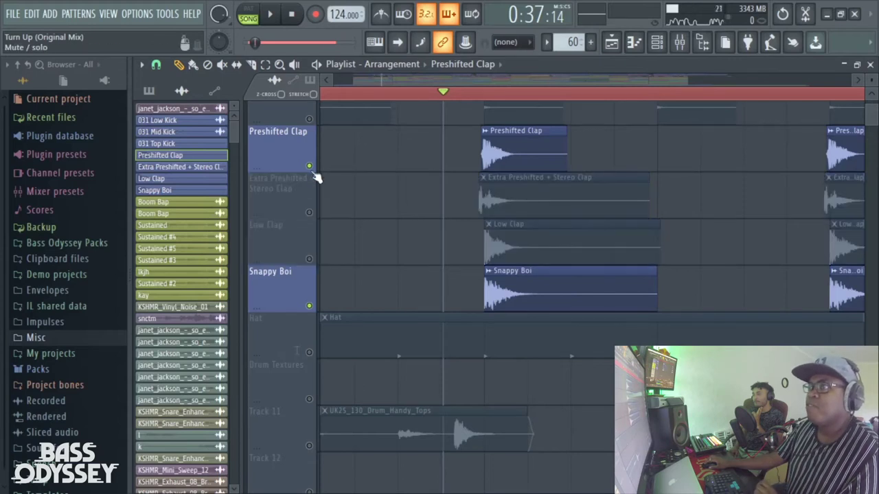
click(309, 166)
key(space)
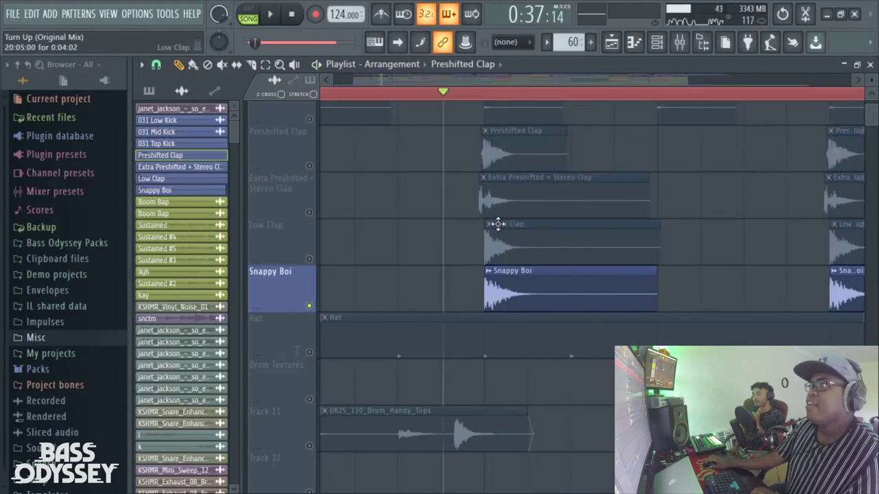
Unmute Low Clap, Extra Preshifted + Stereo Clap and Preshifted Clap, play all four clap layers together, and stop
key(space)
click(309, 258)
click(310, 212)
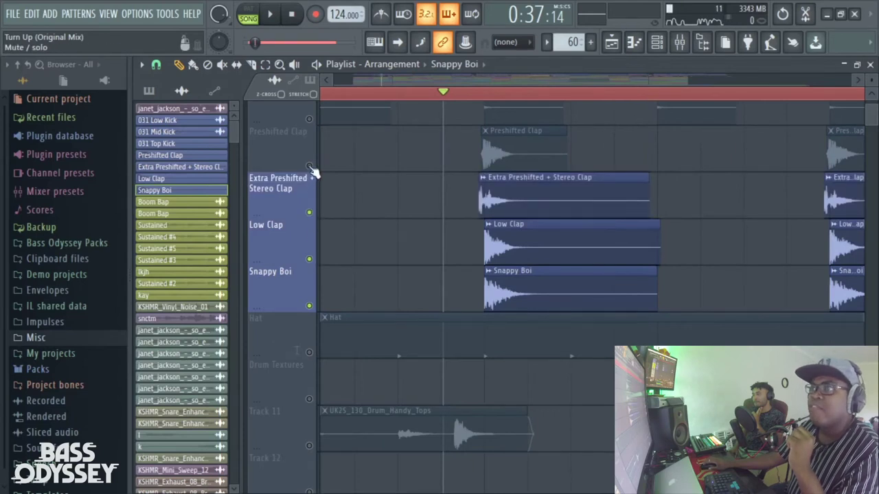
click(310, 166)
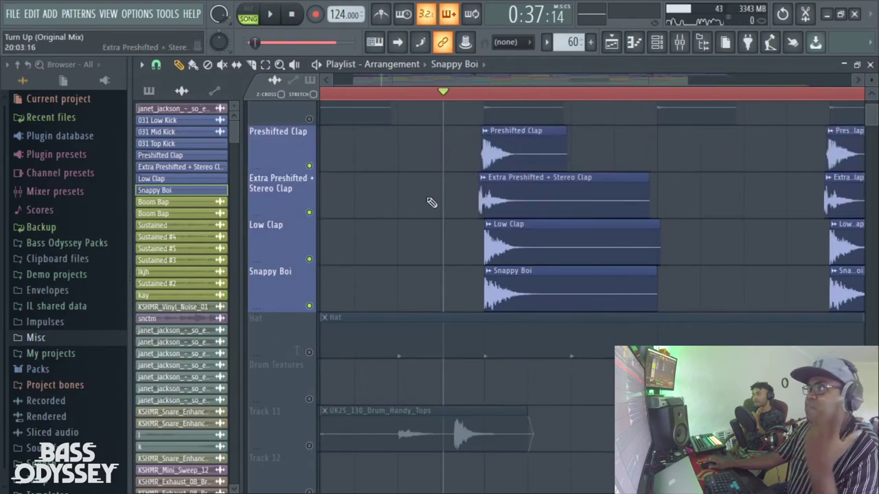
click(343, 91)
key(space)
key(space)
key(space)
key(space)
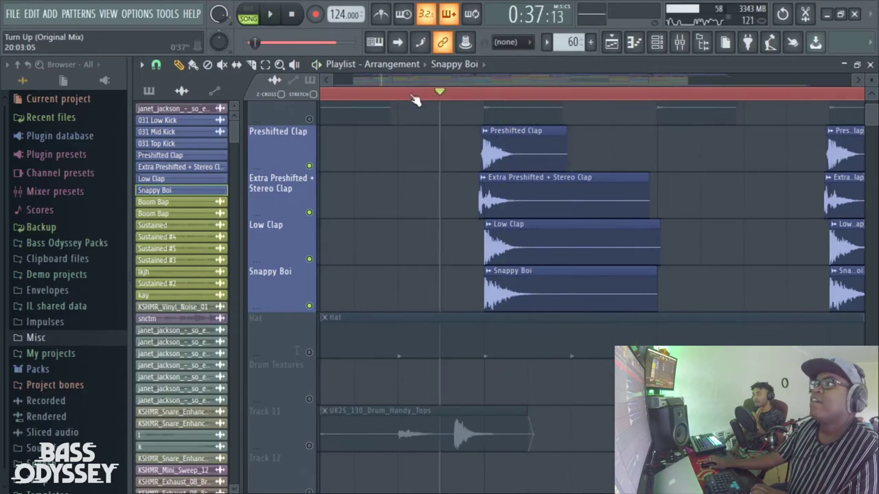
Unmute 031 Low Kick, 031 Mid Kick and 031 Top Kick and play the kicks together with the clap layers
scroll(361, 120, up, 2)
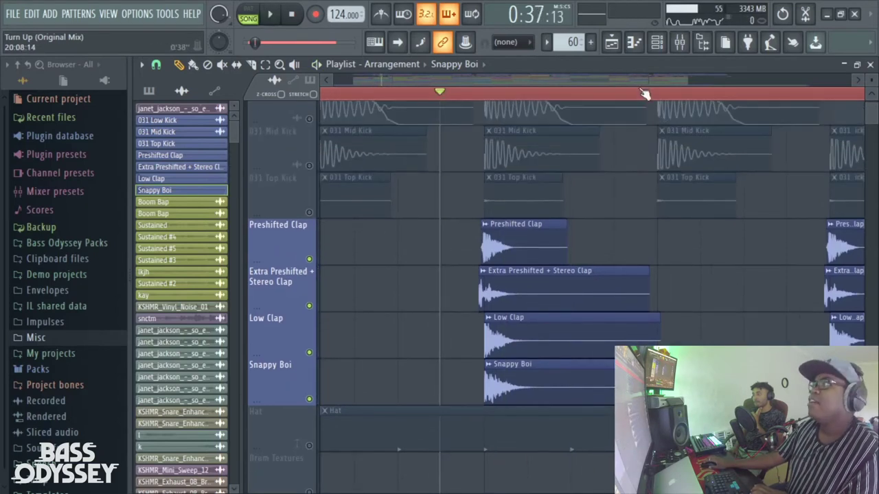
click(309, 118)
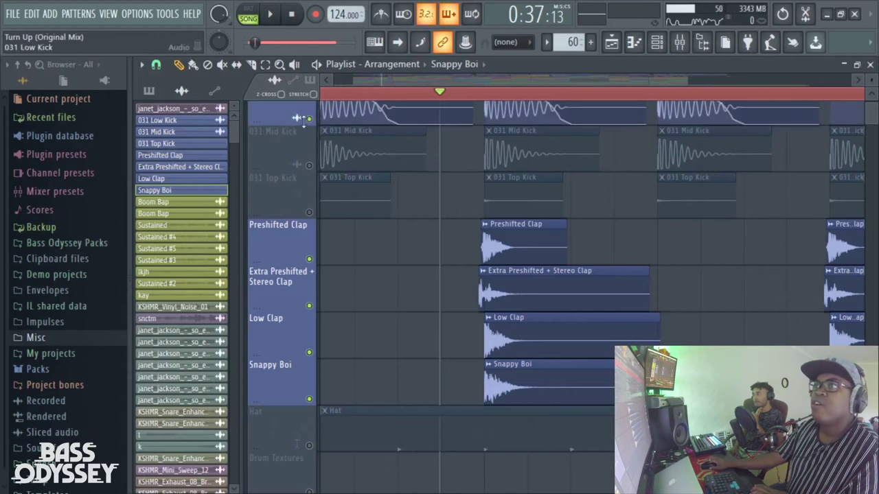
click(309, 165)
click(309, 212)
key(space)
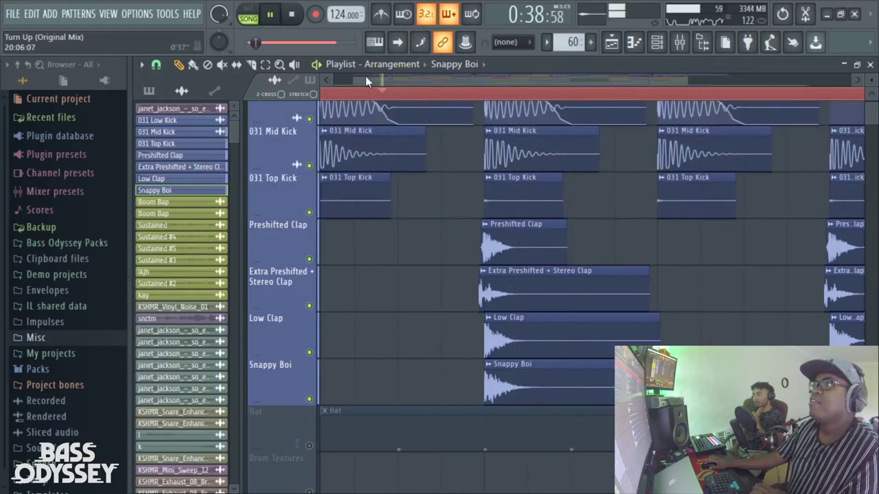
drag(383, 80, 392, 79)
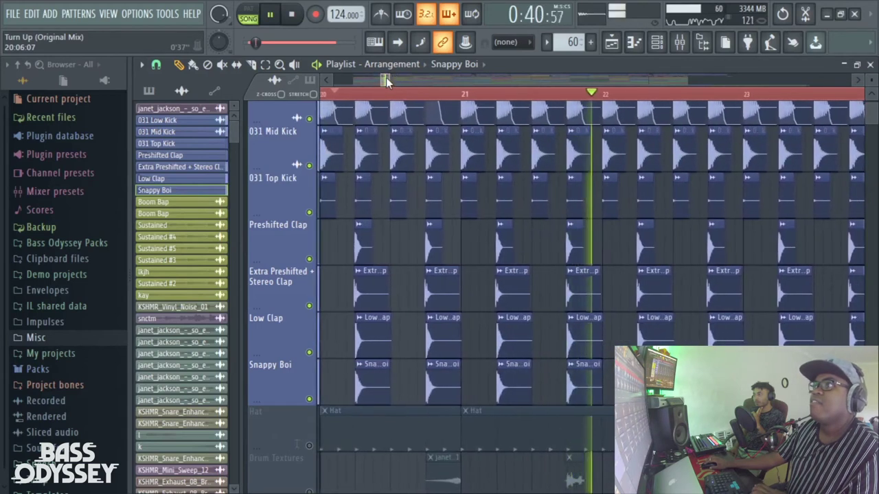
Mute the three 031 kick tracks and all four clap tracks
click(309, 156)
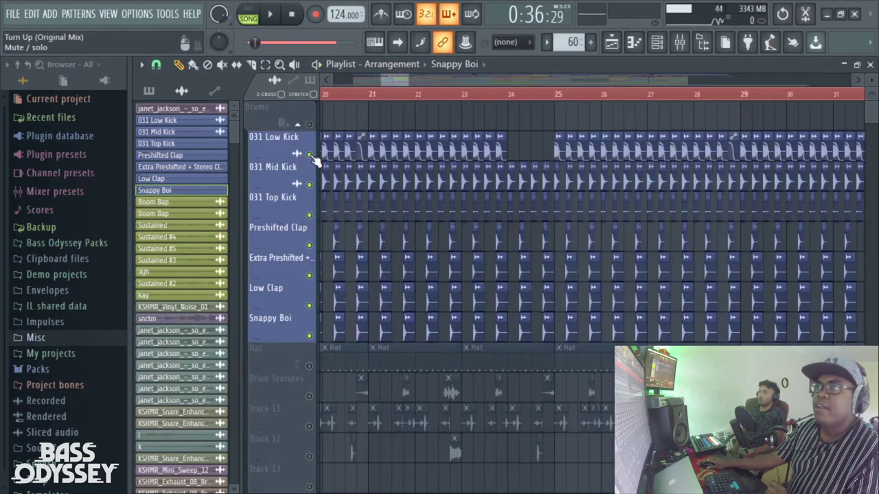
click(310, 155)
click(309, 184)
click(309, 214)
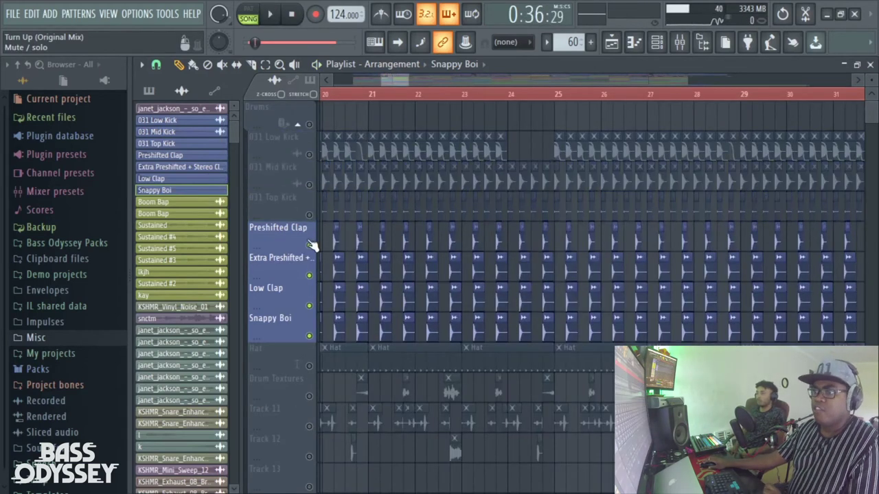
click(308, 244)
click(309, 274)
click(309, 304)
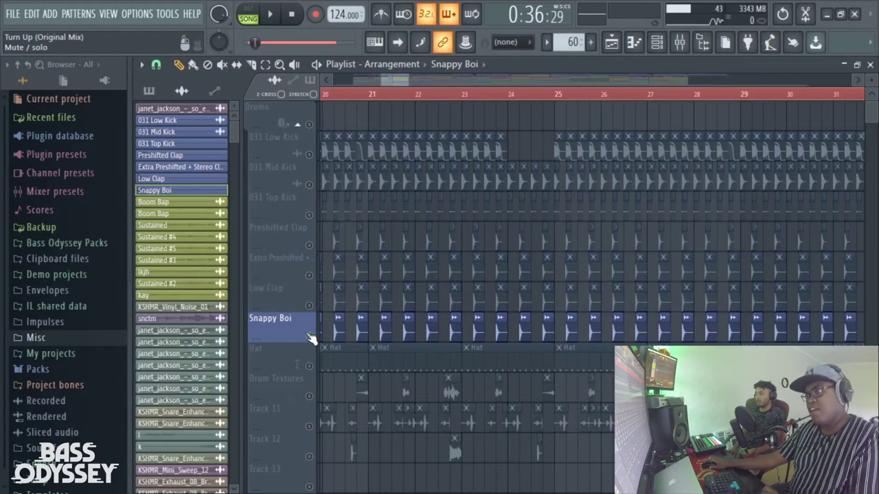
click(310, 336)
Unmute the Hat track and set the playlist's snap to grid to Bar
drag(382, 79, 372, 79)
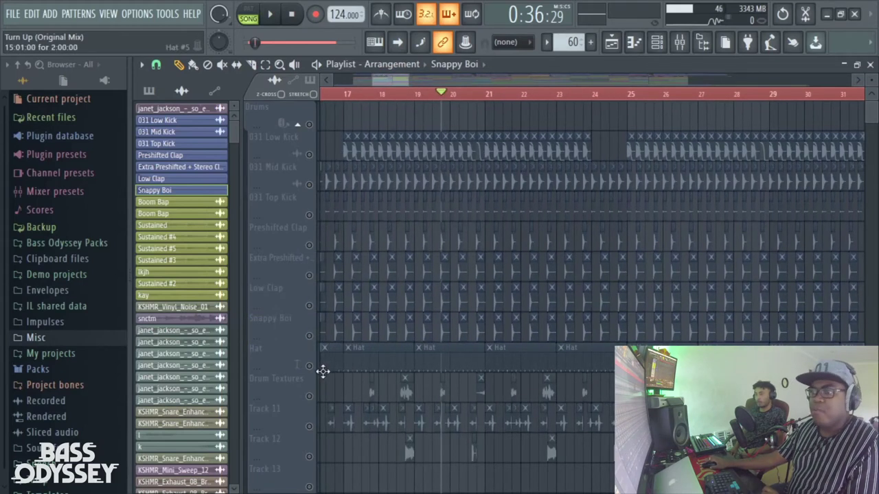
click(310, 366)
click(156, 64)
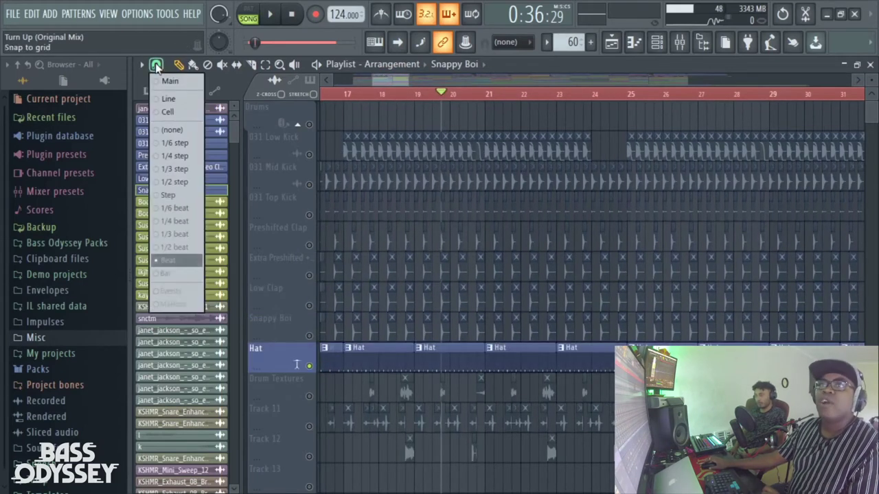
click(177, 273)
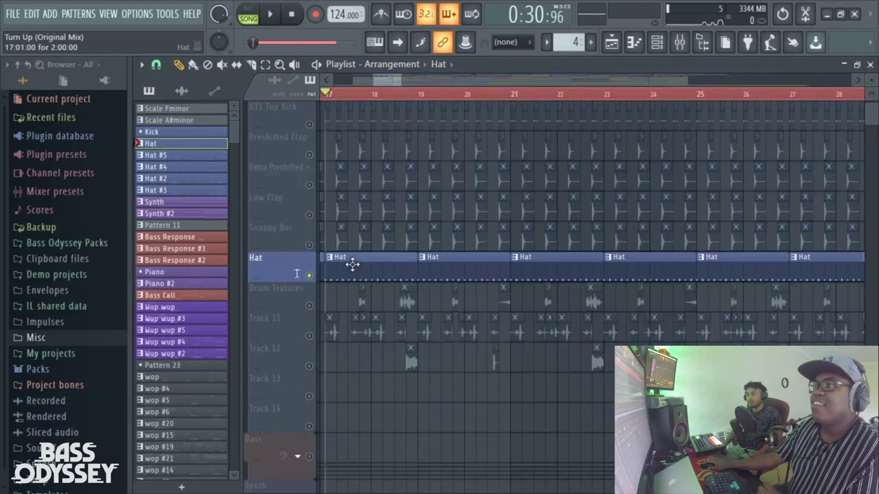
Show the Hat pattern's notes and step channels, including the piano roll of the ApocalyptoEDM_Shaker_04_SP channel
double_click(351, 263)
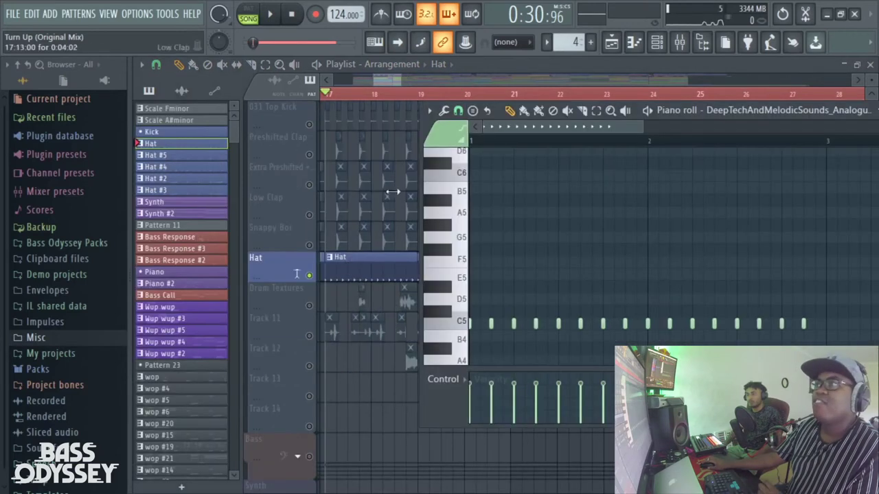
click(656, 41)
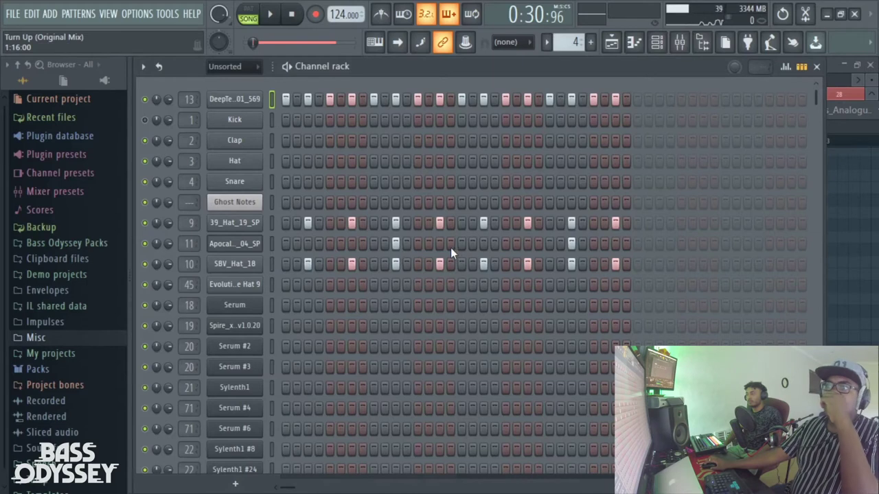
right_click(253, 246)
click(268, 245)
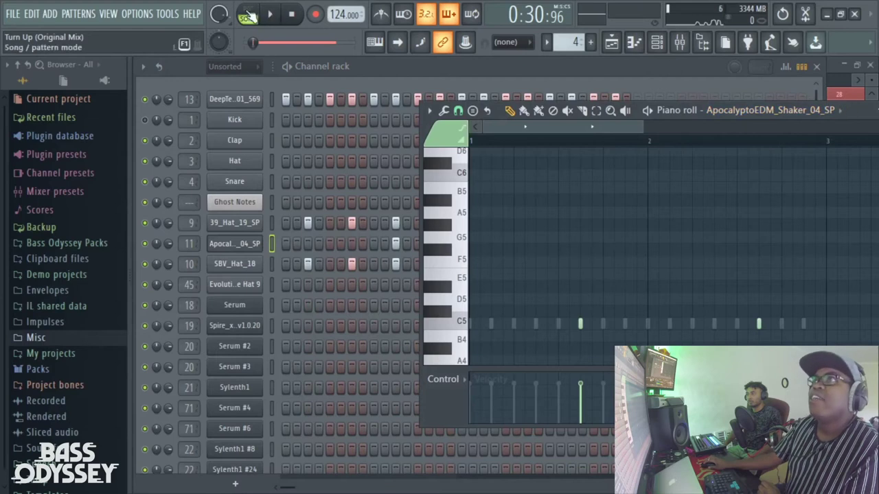
Switch playback to pattern mode and play the Hat pattern with its channel steps in view, then stop
click(248, 14)
click(270, 14)
click(410, 75)
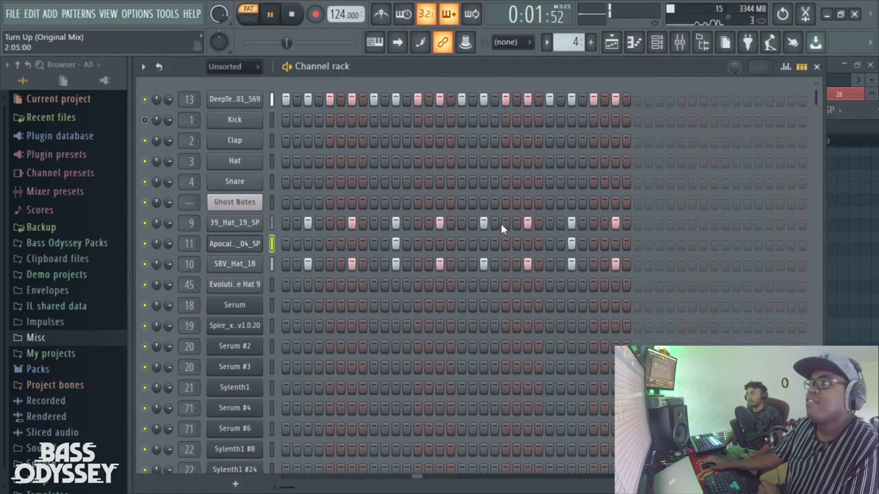
key(space)
Open the Kickstart effect on the DeepTech channel's Shaker 2 mixer track and play the Hat pattern through it, then stop
click(271, 245)
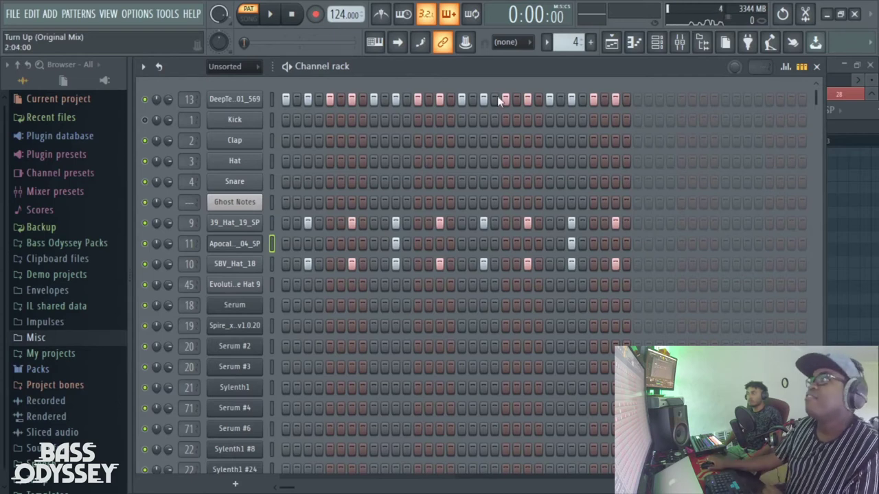
click(273, 100)
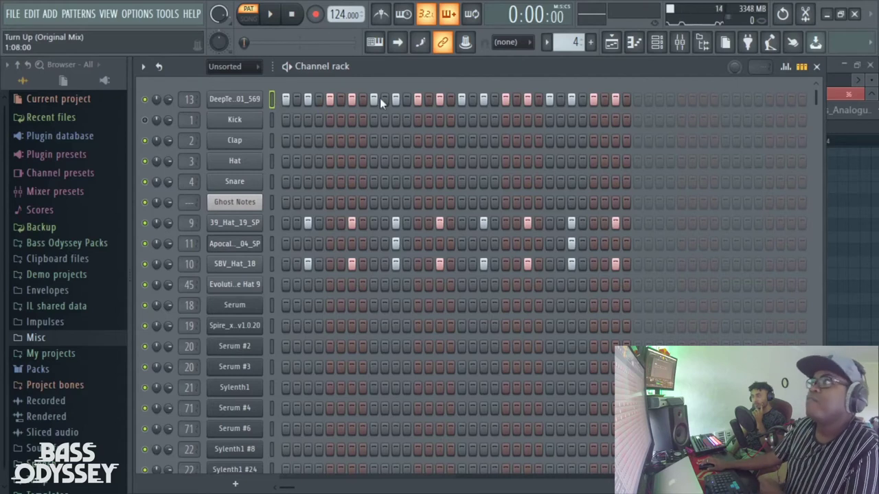
click(680, 43)
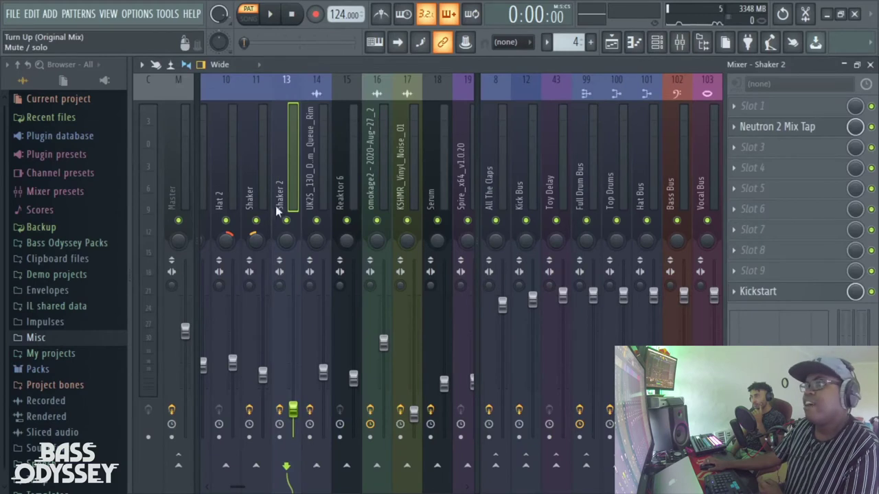
click(789, 297)
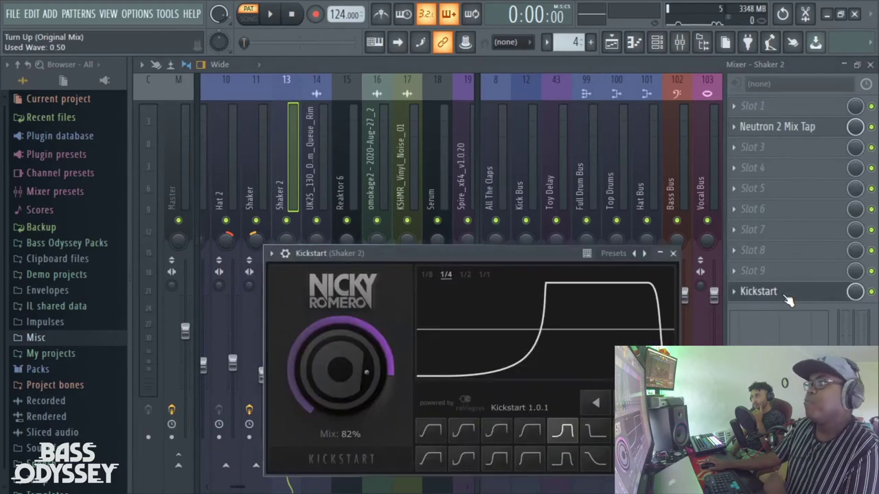
click(269, 14)
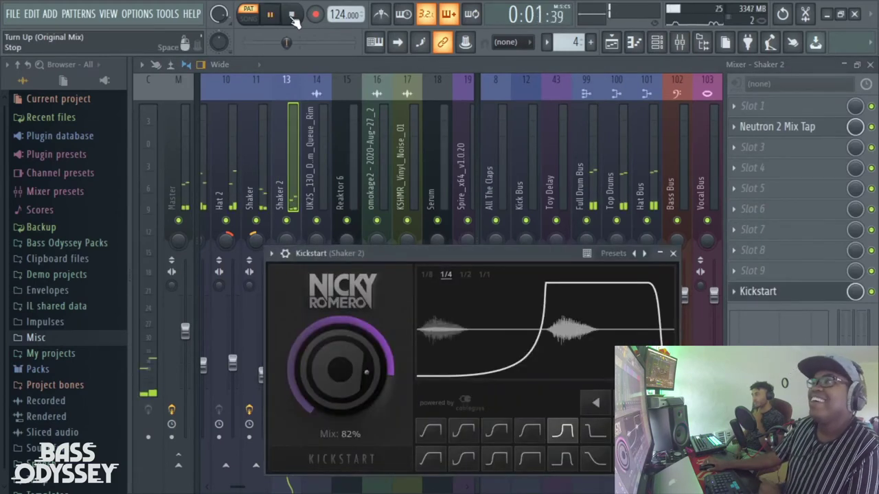
click(292, 15)
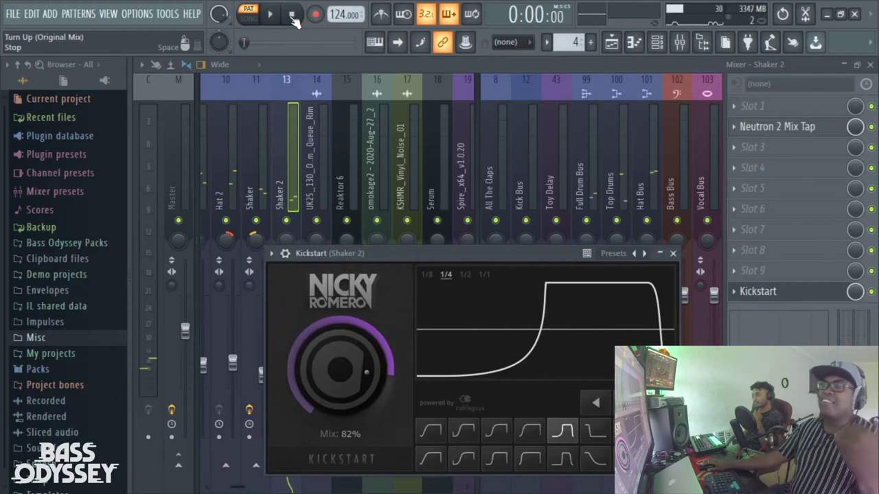
Compare the playing Hat pattern with Kickstart bypassed and re-enabled on the Shaker 2 mixer track, and return to the playlist
click(656, 43)
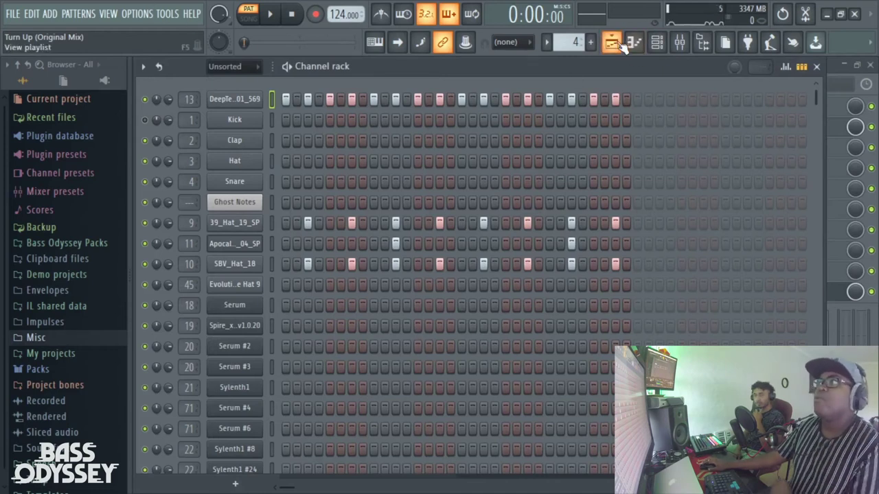
click(621, 45)
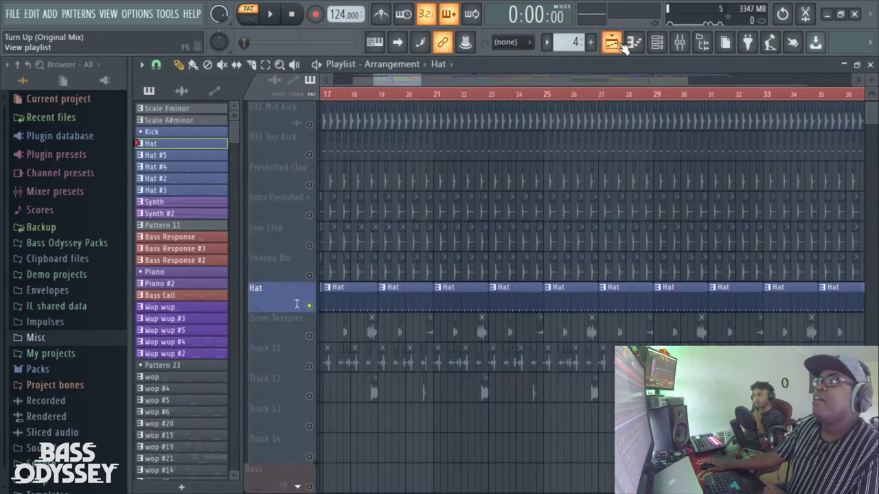
click(656, 43)
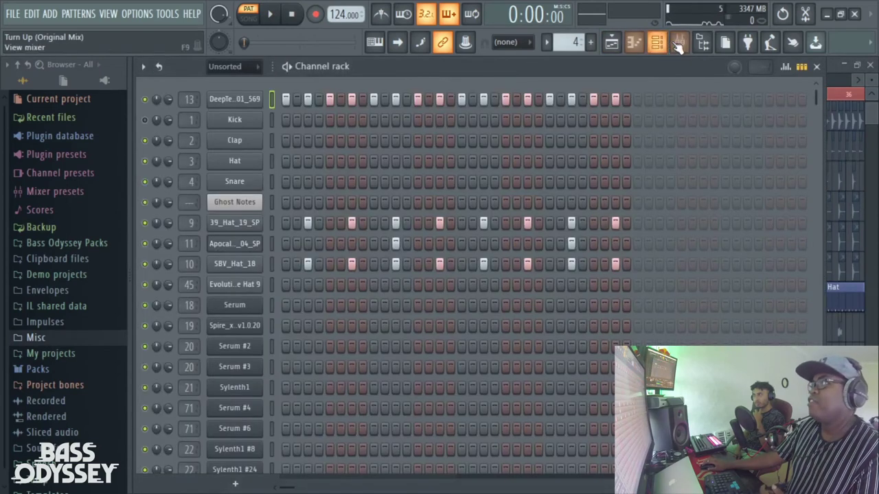
click(679, 43)
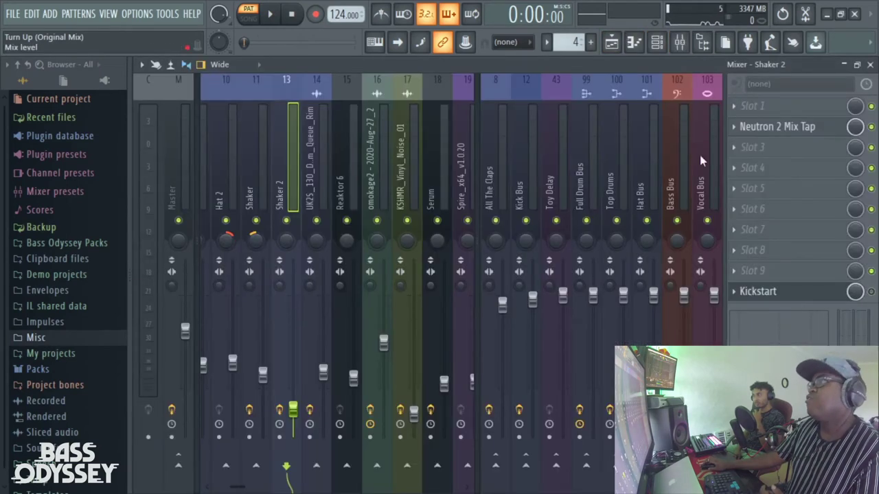
click(656, 42)
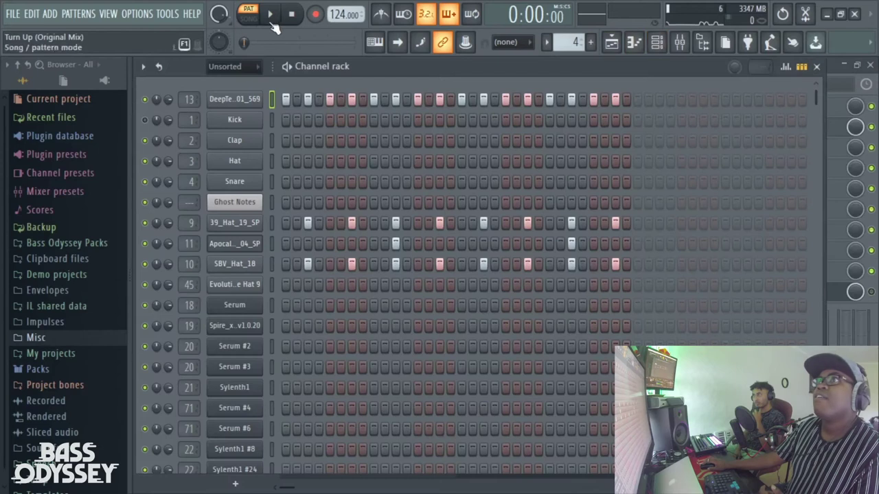
click(271, 15)
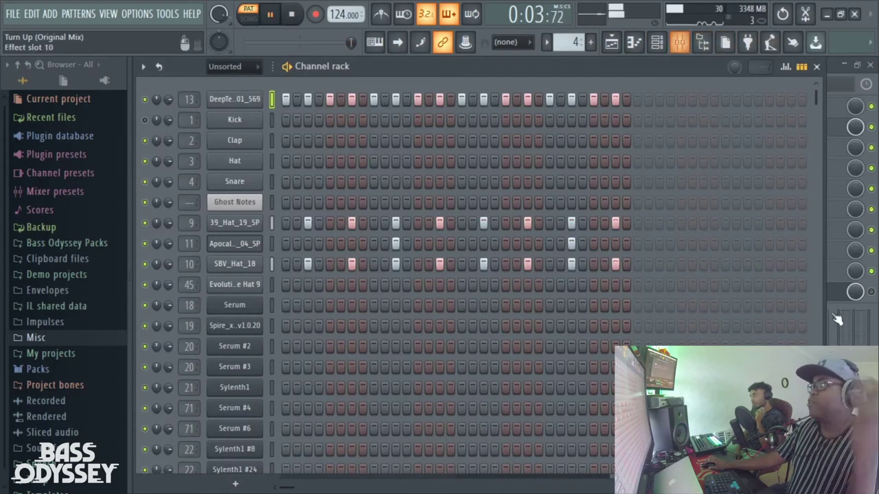
key(F9)
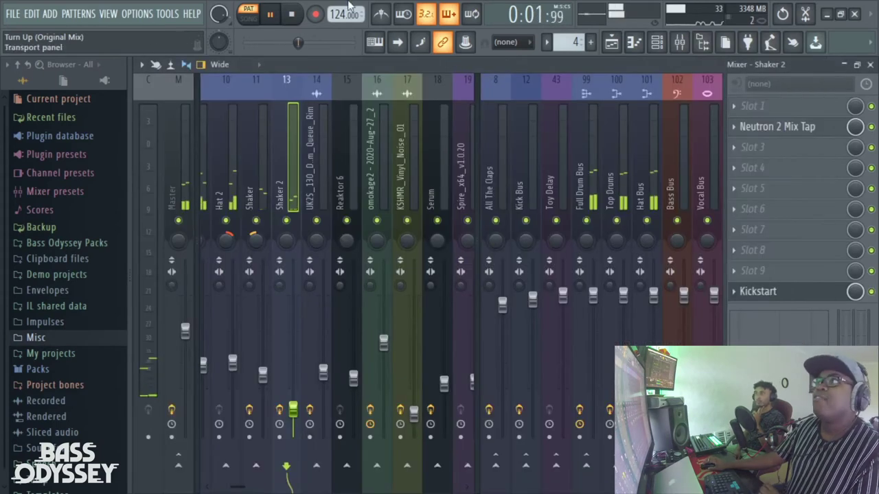
click(658, 41)
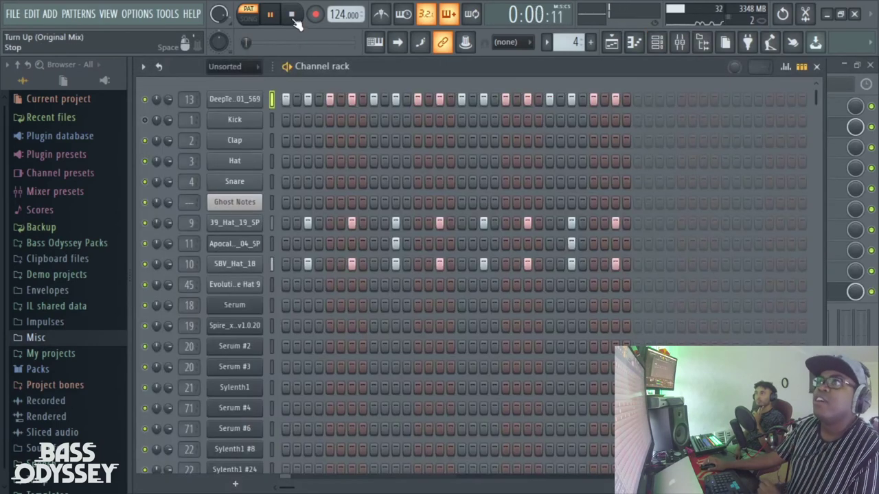
click(657, 42)
click(611, 42)
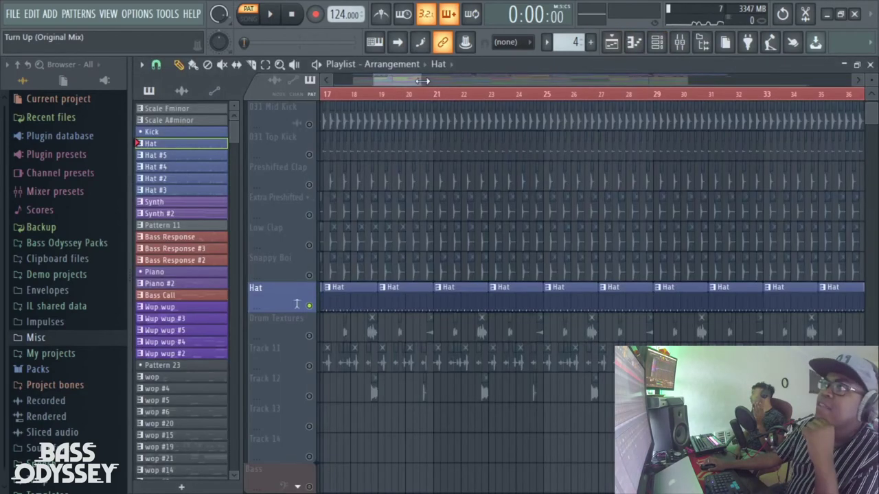
scroll(417, 81, down, 4)
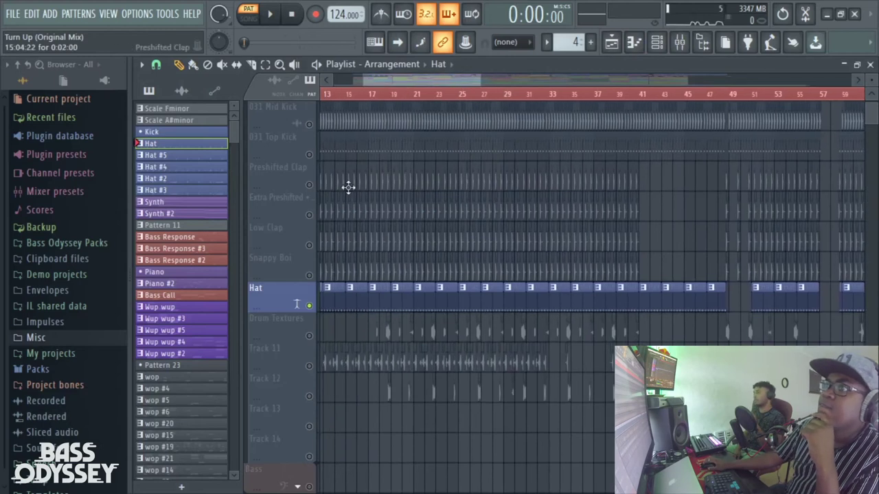
drag(467, 81, 476, 81)
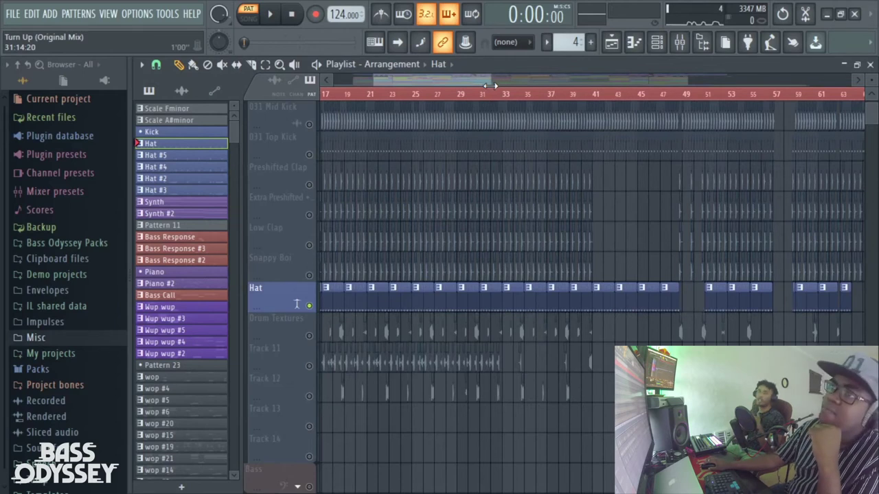
scroll(453, 81, left, 2)
drag(483, 79, 404, 79)
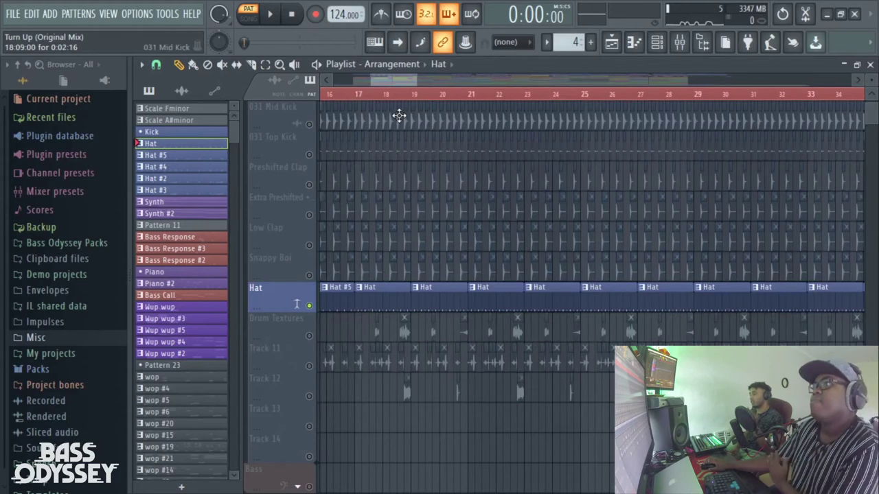
Unmute the kick tracks and the Preshifted, Extra Preshifted, Low Clap and Snappy Boi tracks alongside the Hat track
drag(415, 83, 388, 93)
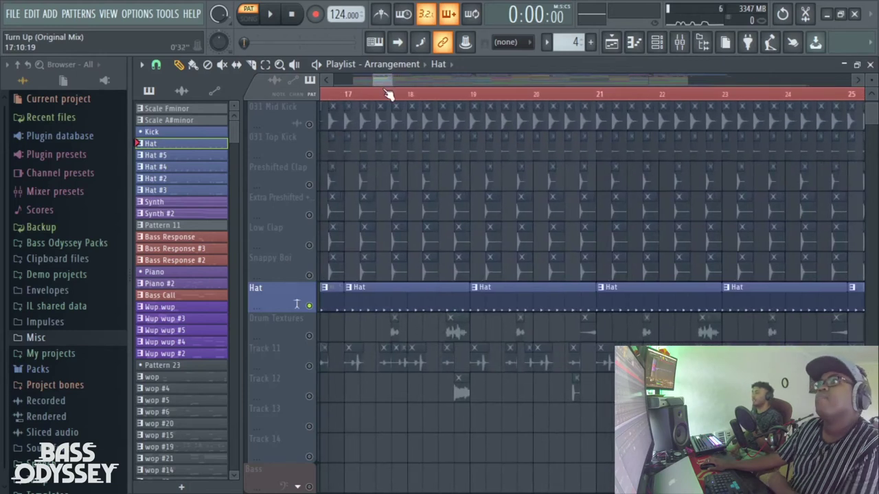
scroll(370, 254, down, 3)
scroll(327, 210, up, 4)
drag(310, 125, 313, 191)
click(309, 215)
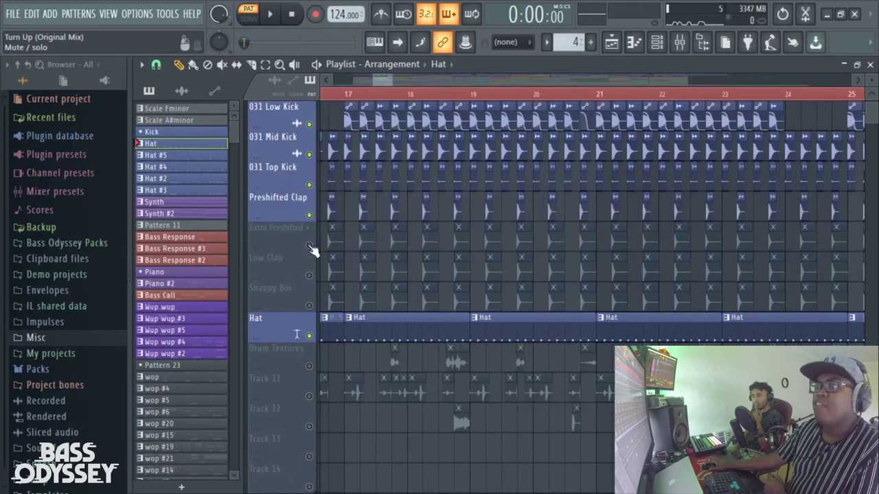
click(309, 245)
click(309, 276)
click(309, 306)
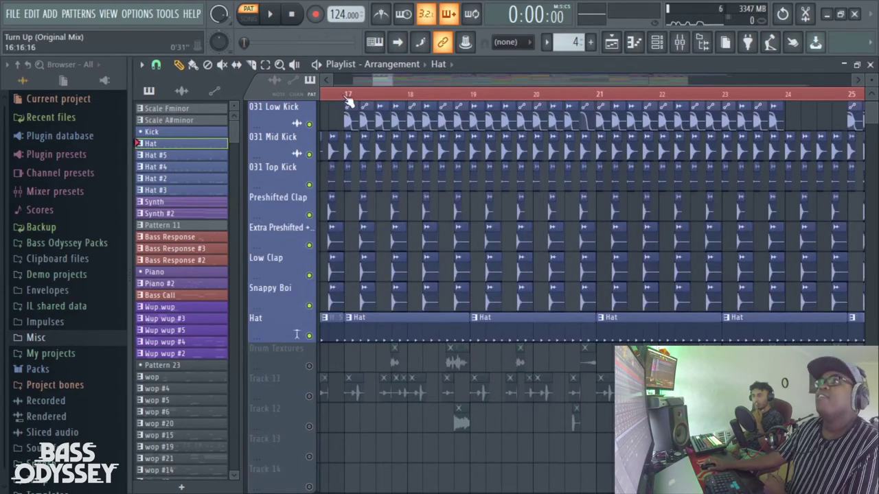
Switch playback to song mode and play the kicks, claps and hats together from bar 17, stopping after a few bars
mouse_move(389, 80)
mouse_down()
mouse_move(417, 82)
mouse_move(384, 83)
mouse_up()
key(space)
scroll(346, 283, down, 3)
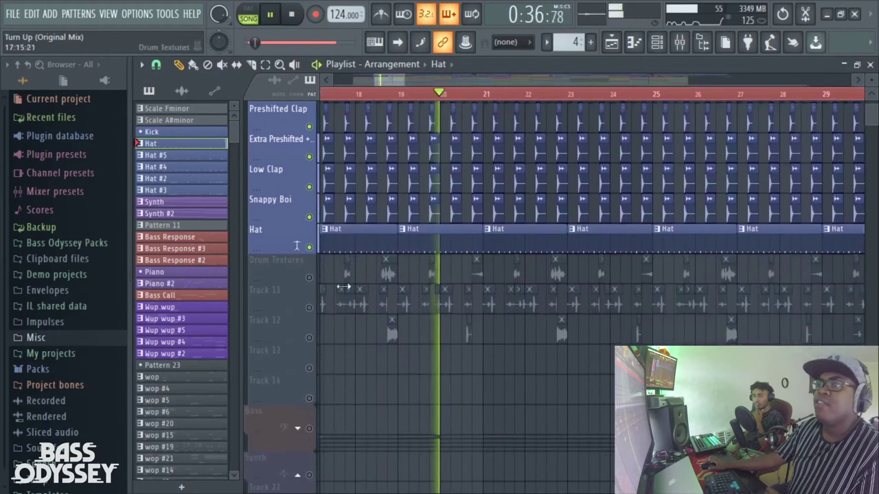
key(space)
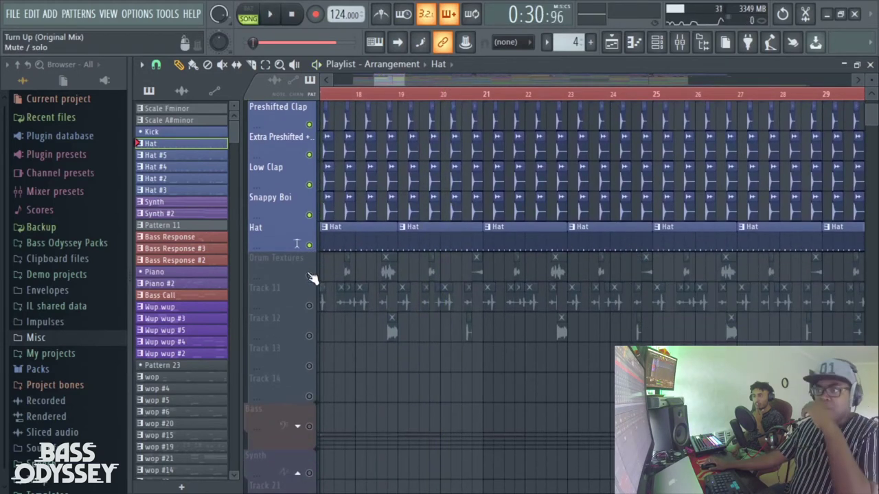
Unmute the Drum Textures track, check the sampler settings of its KSHMR_Snare_Enhancer_12_Crunch clip, and select the janet_jackson acapella clip
click(309, 275)
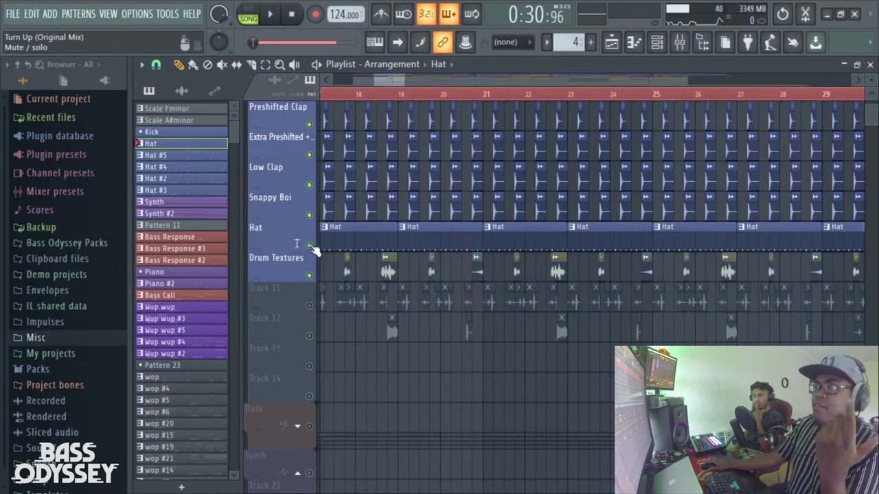
drag(400, 77, 385, 81)
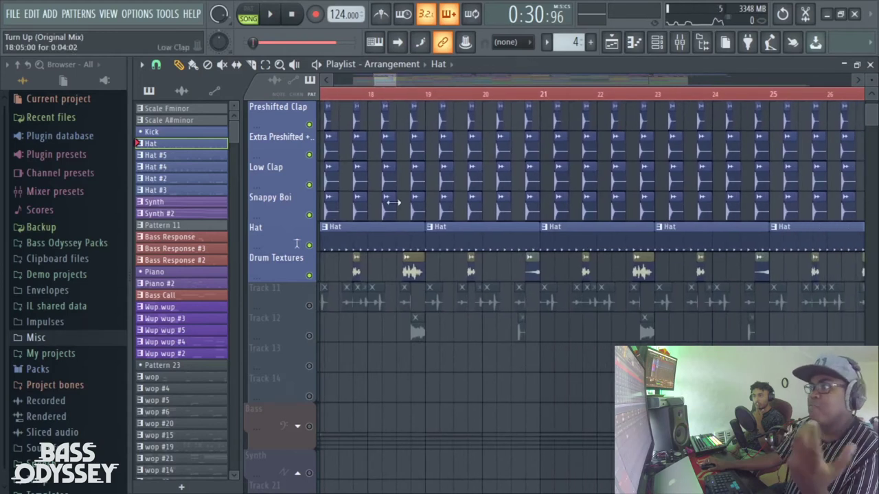
double_click(414, 270)
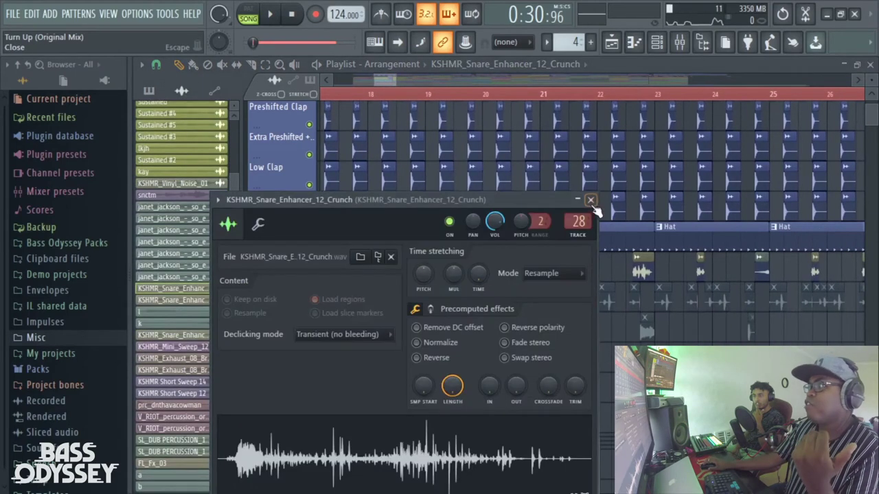
click(596, 195)
click(533, 268)
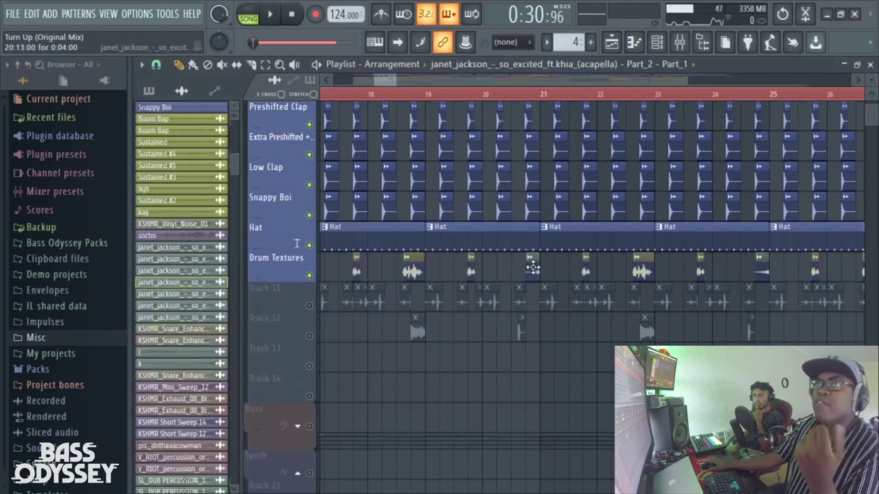
Play the kicks, claps and hats with Drum Textures added from bar 17, and stop playback
mouse_move(396, 81)
mouse_down()
mouse_move(407, 81)
mouse_move(395, 81)
mouse_up()
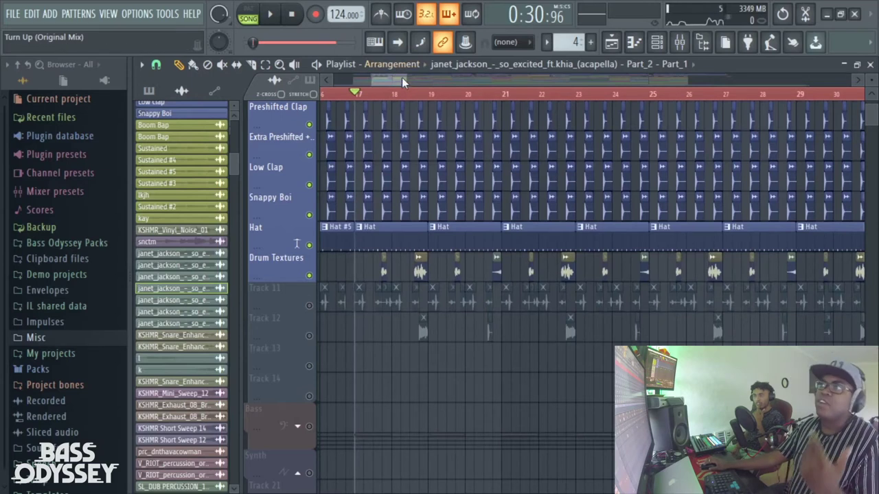
scroll(398, 81, up, 1)
key(space)
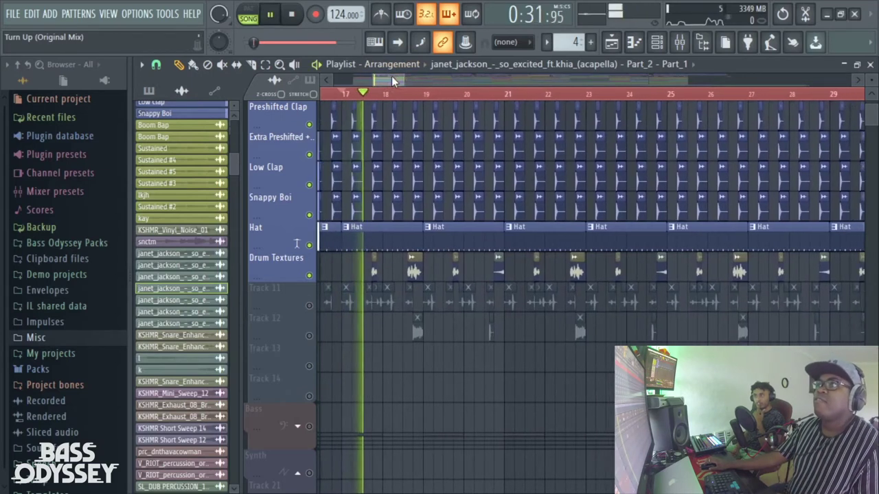
scroll(386, 74, up, 2)
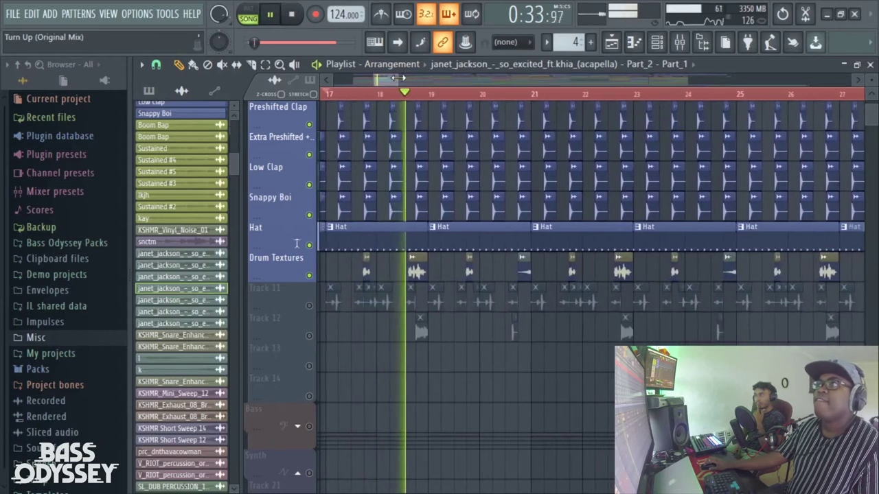
key(space)
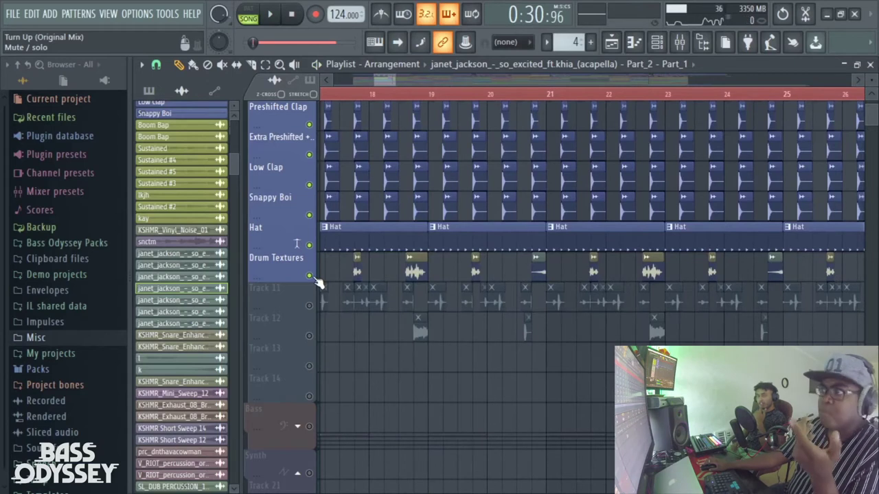
Solo the Drum Textures track and audition its janet_jackson acapella clip just before bar 21
right_click(309, 276)
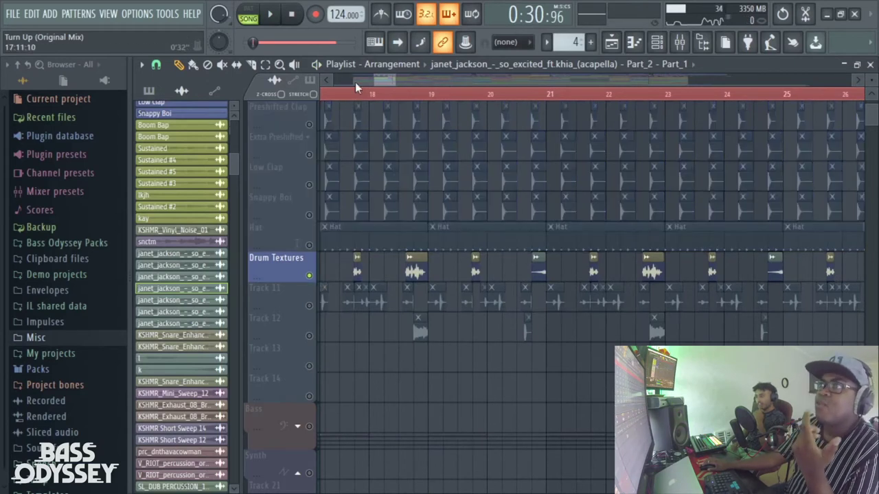
drag(374, 81, 389, 82)
drag(379, 81, 381, 80)
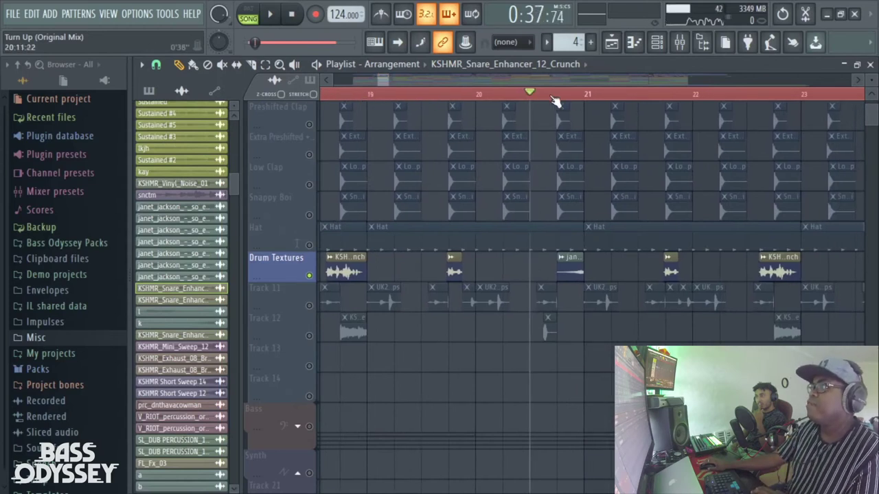
key(space)
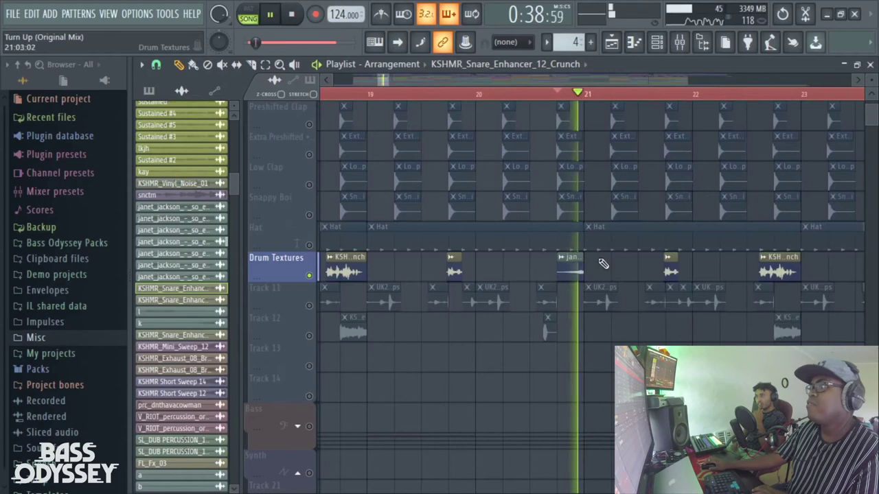
key(space)
Unmute the Hat, clap and kick tracks again alongside the soloed Drum Textures track
scroll(388, 80, down, 4)
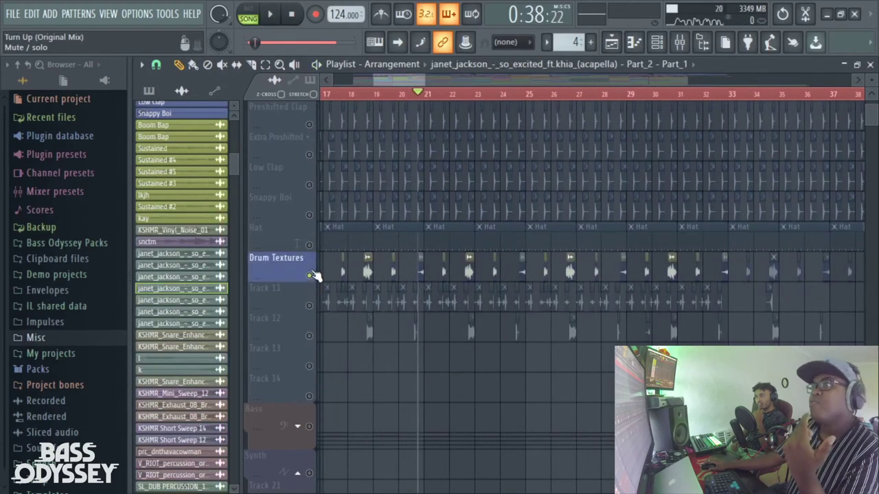
click(309, 246)
click(309, 215)
click(309, 185)
click(309, 154)
scroll(317, 155, up, 3)
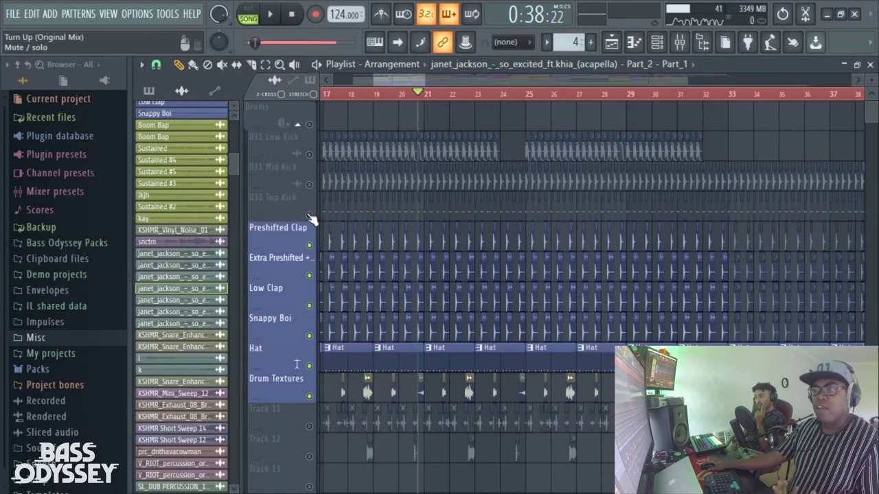
click(309, 185)
click(309, 155)
Play the kicks, claps, hats and drum textures together from just before bar 21, and stop playback
key(space)
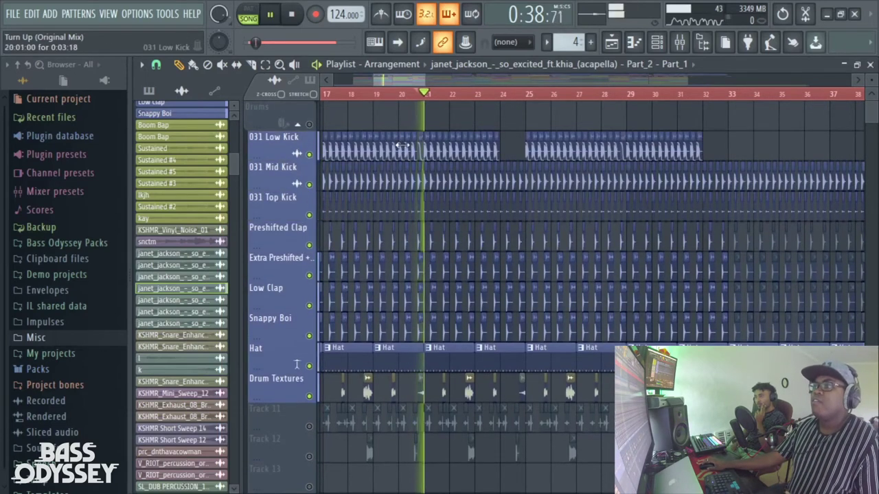
drag(404, 80, 384, 81)
key(space)
Unmute Track 11 and check the sampler settings of its first UK2S_130_Drum_Handy_Tops clip at bar 17
click(309, 427)
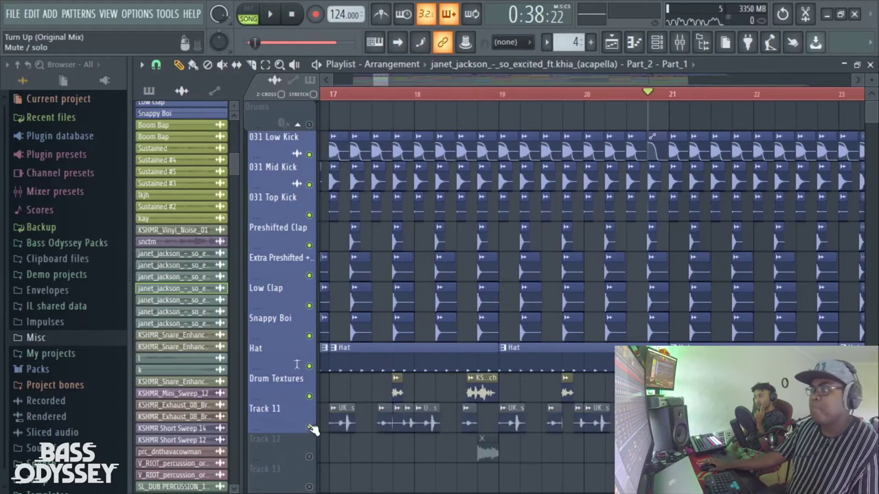
drag(386, 80, 376, 81)
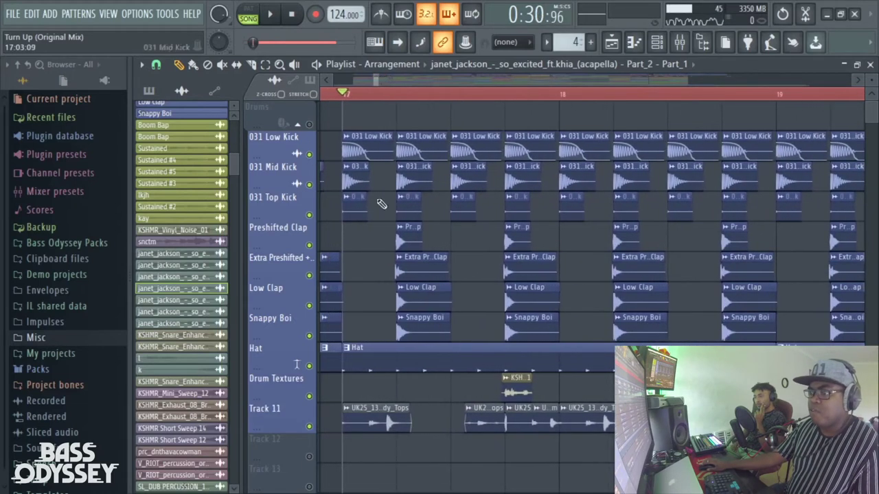
double_click(379, 410)
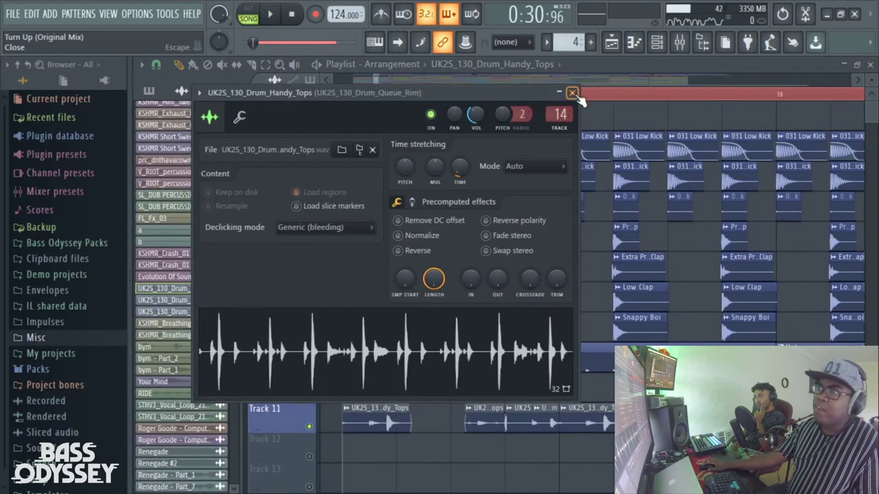
click(573, 93)
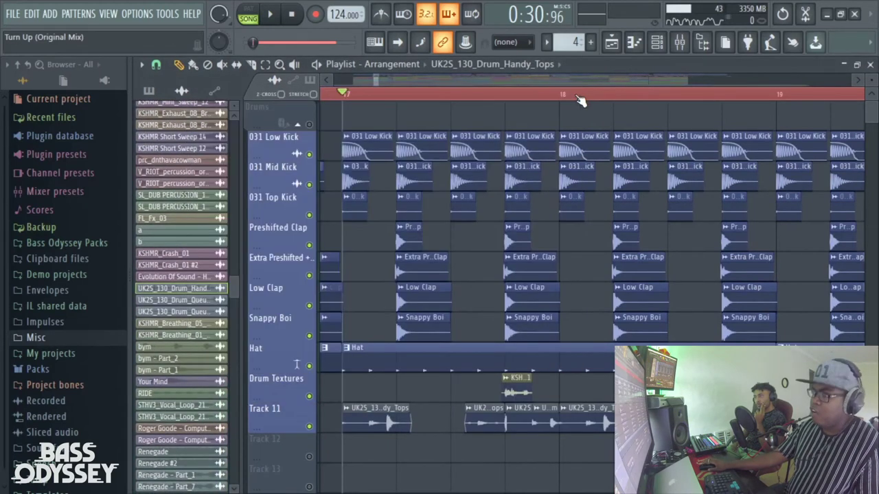
Examine the chopped UK2S_130_Drum_Handy_Tops clips on Track 11 and play them with the other drums from bar 17, stopping after several bars
scroll(382, 79, down, 3)
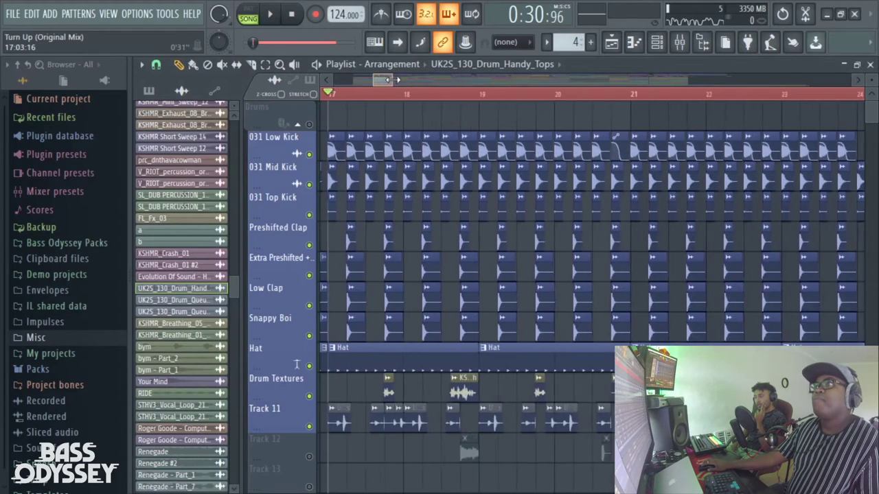
scroll(383, 79, up, 2)
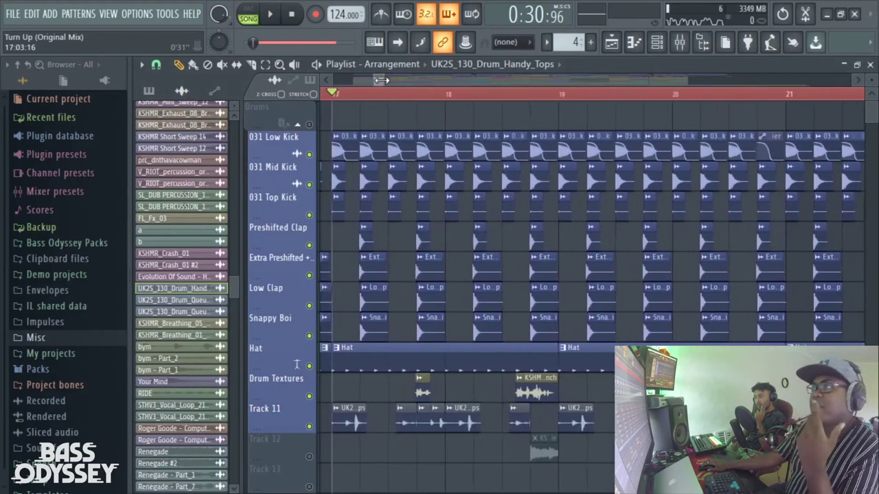
scroll(382, 79, up, 3)
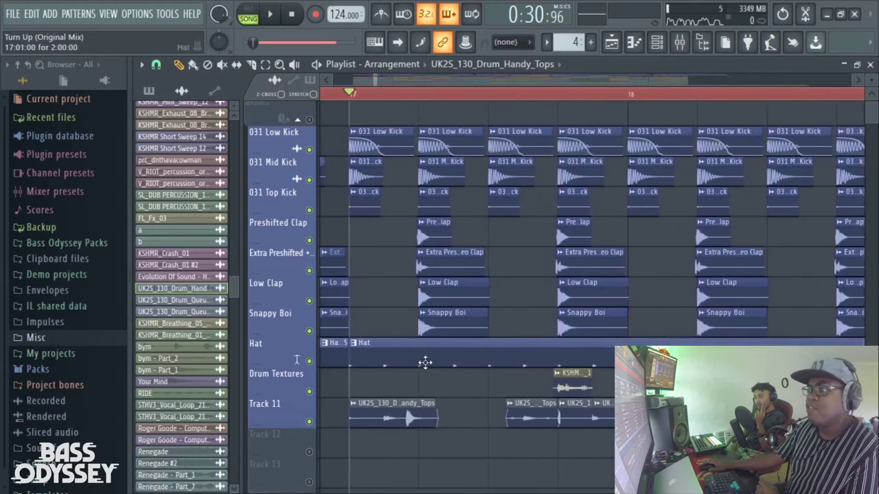
scroll(425, 362, down, 3)
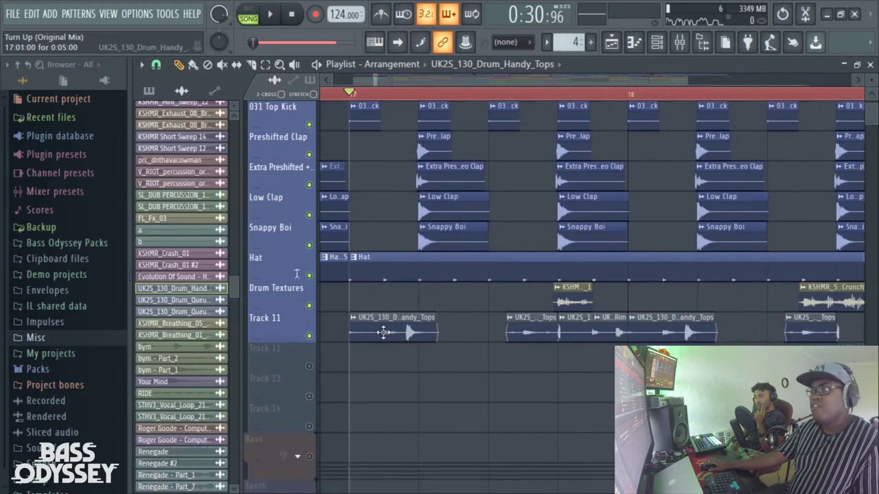
key(space)
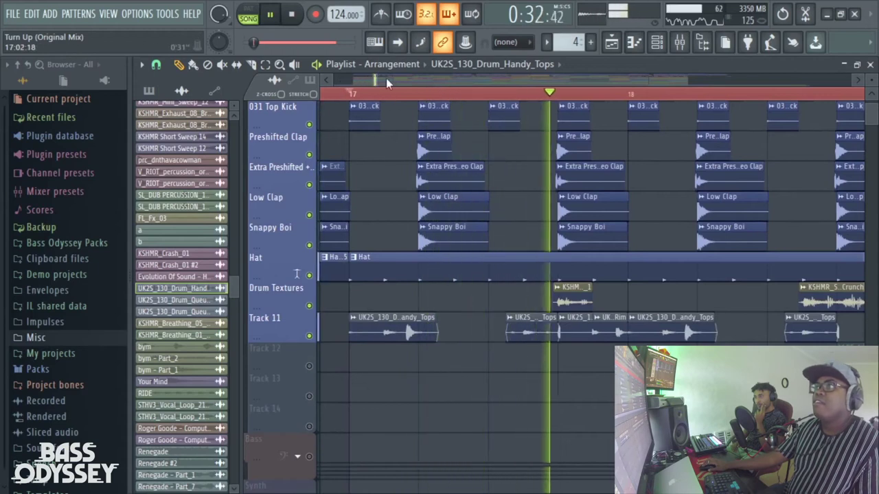
scroll(387, 79, down, 4)
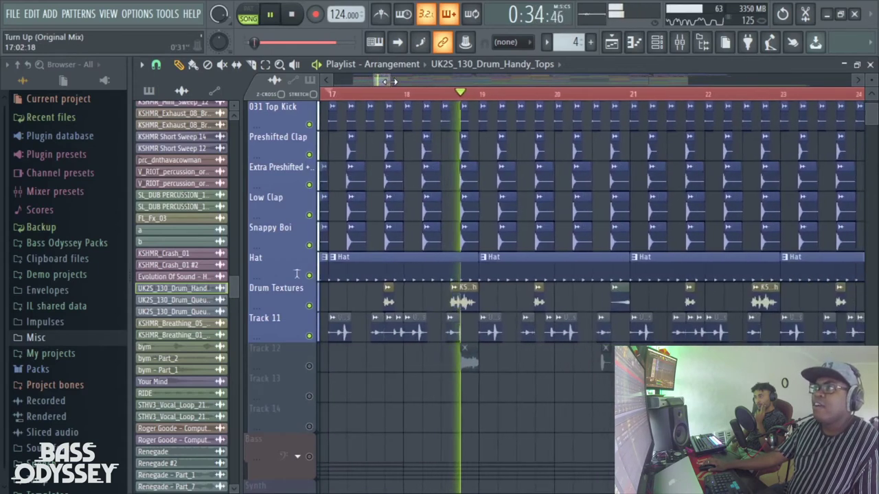
drag(390, 82, 391, 80)
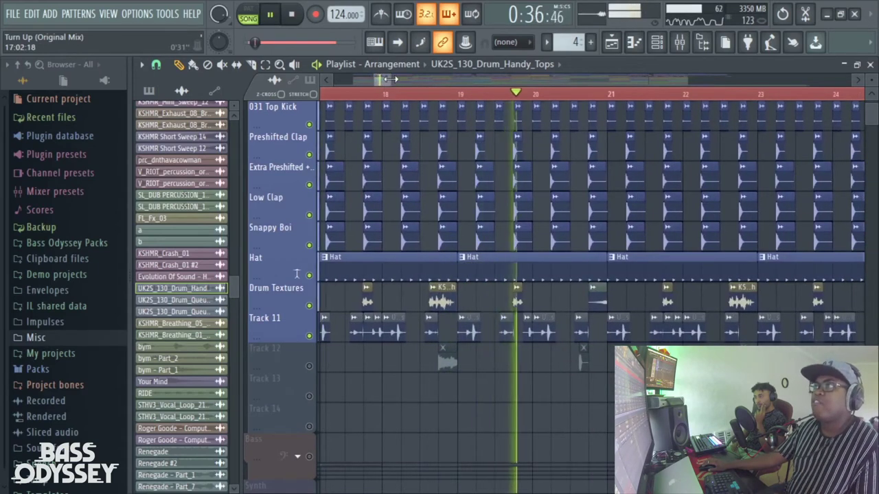
scroll(390, 79, up, 2)
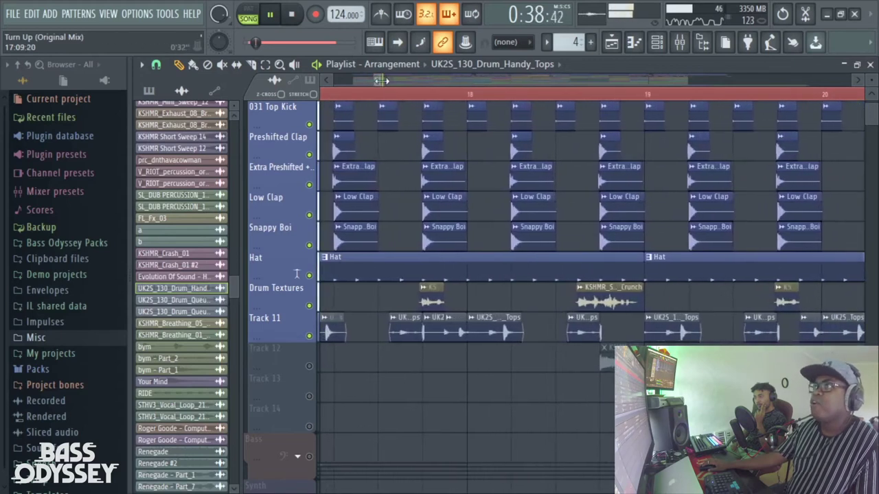
scroll(381, 80, down, 3)
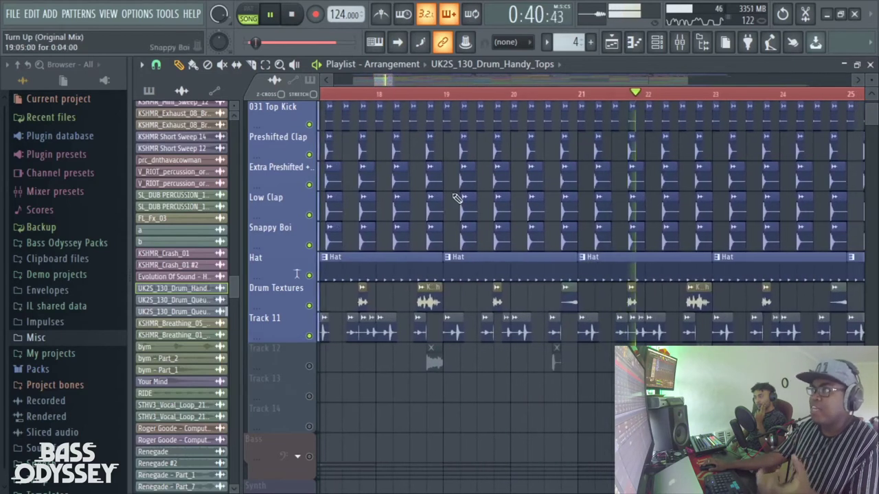
scroll(408, 79, down, 2)
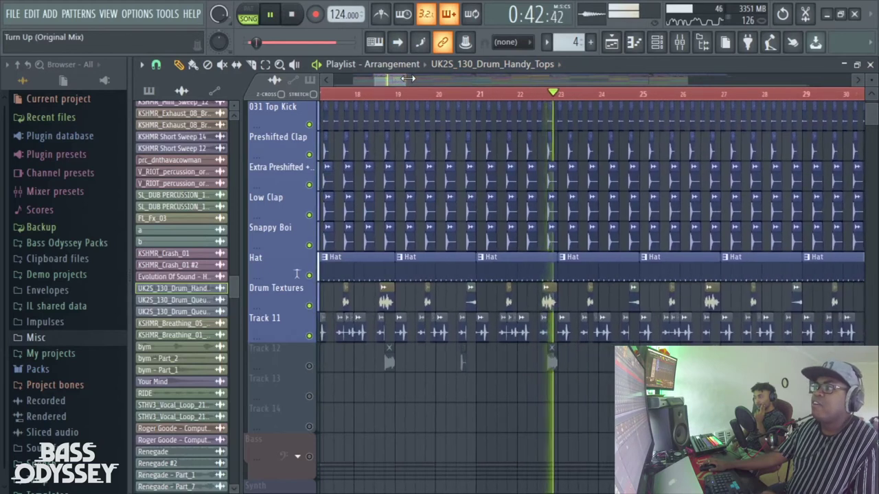
key(space)
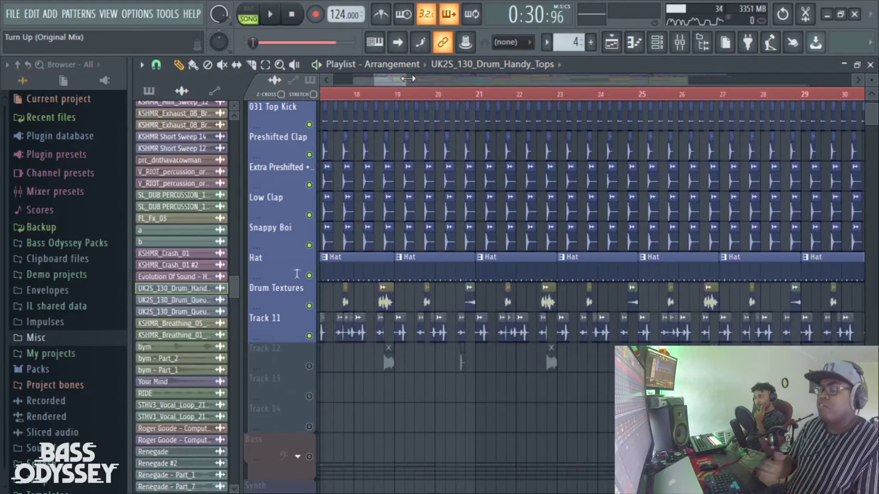
scroll(408, 79, up, 3)
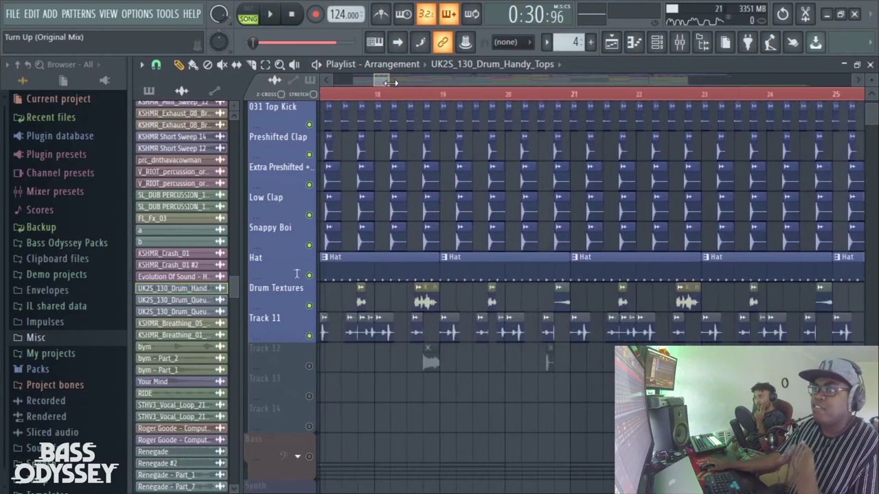
Unmute Track 12 beside the other drum tracks and view its clips from bar 17
scroll(387, 83, up, 2)
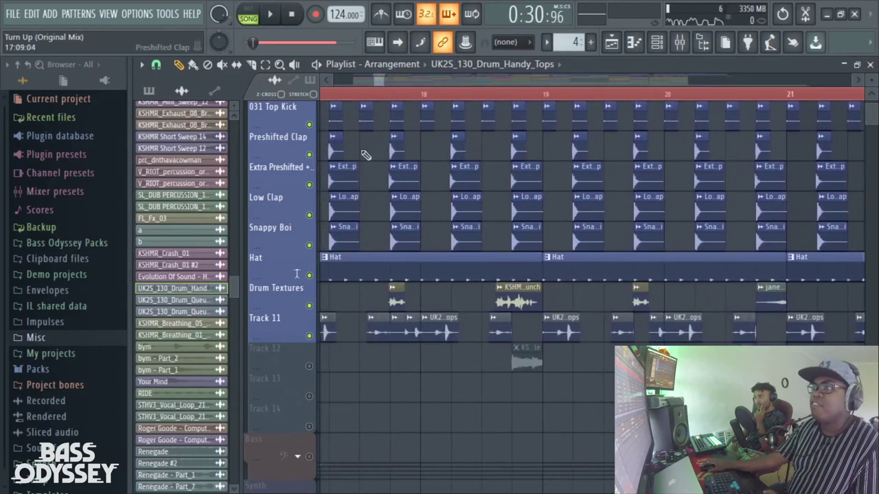
click(309, 365)
scroll(388, 79, down, 5)
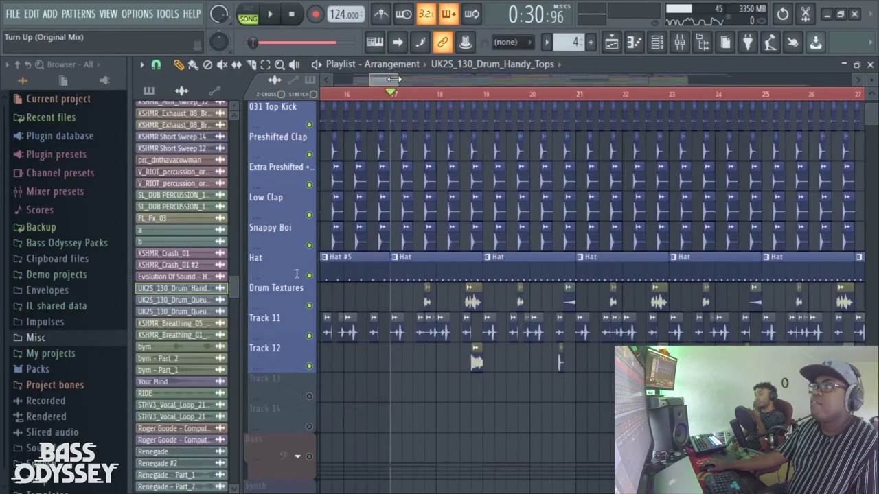
scroll(381, 79, up, 4)
drag(377, 81, 379, 81)
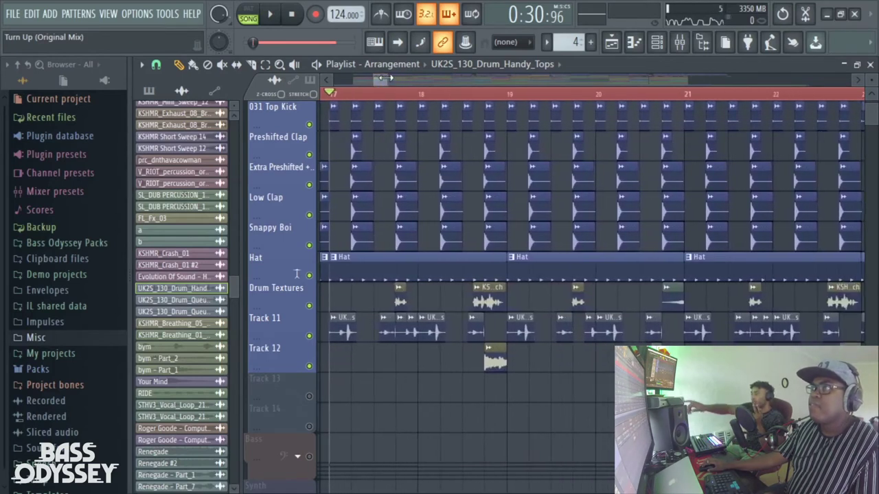
scroll(380, 81, up, 1)
Mute Track 12 and Drum Textures, leaving Track 11 with the kicks, claps and hats, and unmute Drum Textures again
click(309, 306)
click(309, 366)
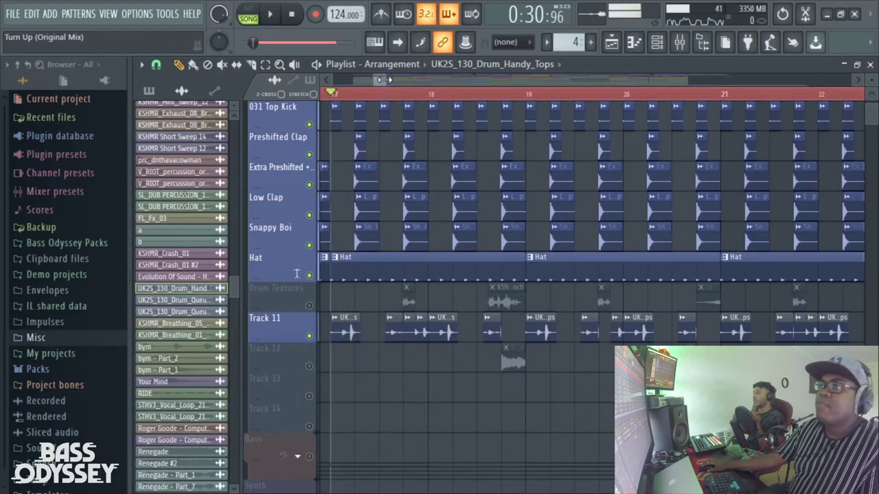
scroll(388, 79, down, 1)
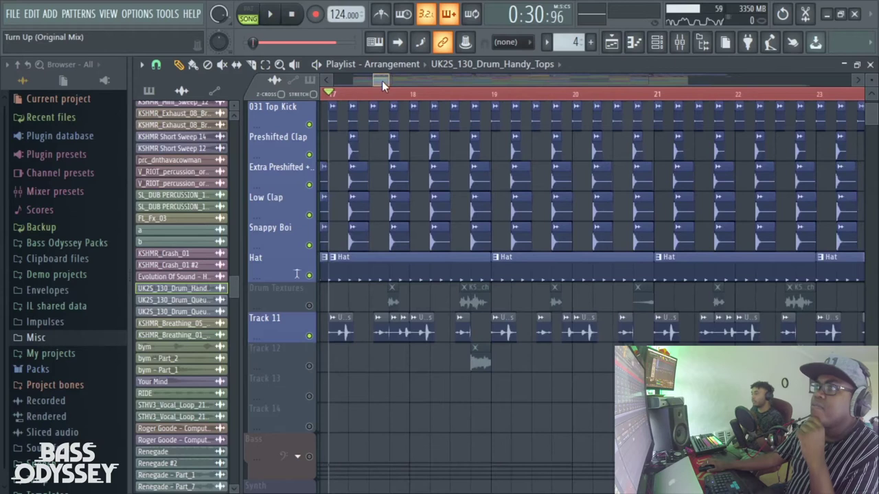
scroll(385, 79, up, 1)
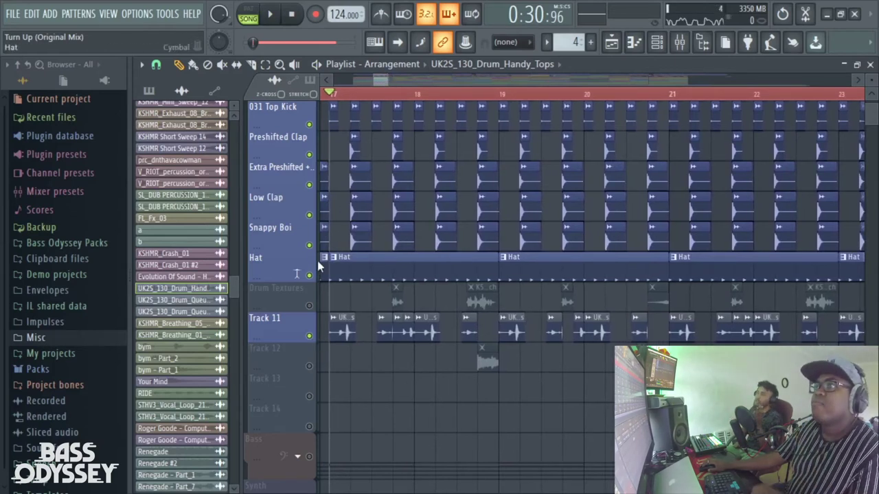
click(311, 305)
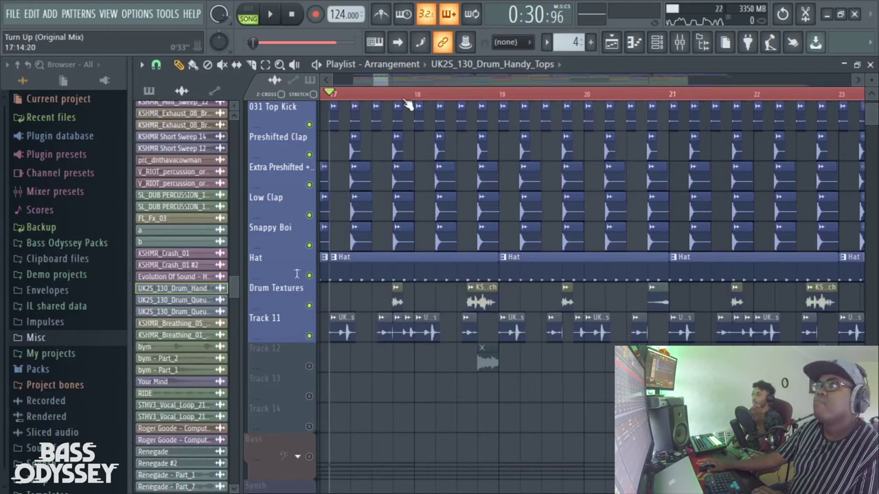
drag(383, 82, 380, 82)
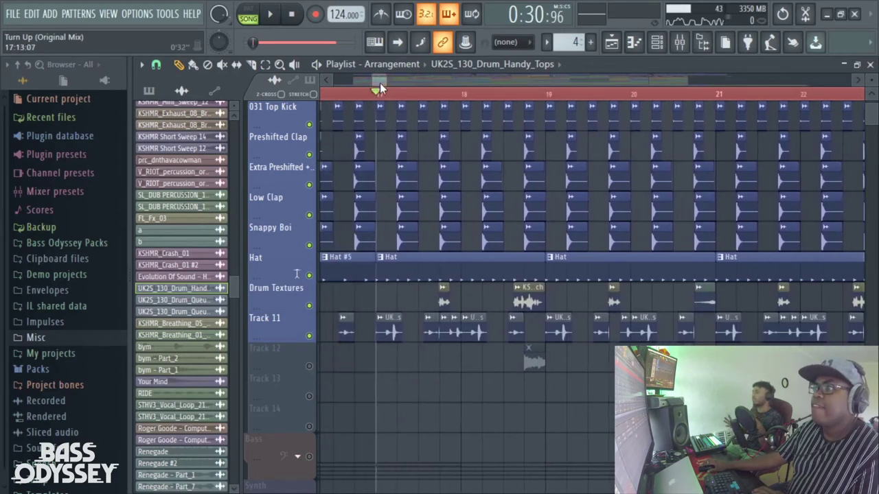
Unmute Track 12 and check the sampler settings of its KSHMR_Breathing_05_Long_Exhale clip just before bar 19
drag(386, 82, 491, 81)
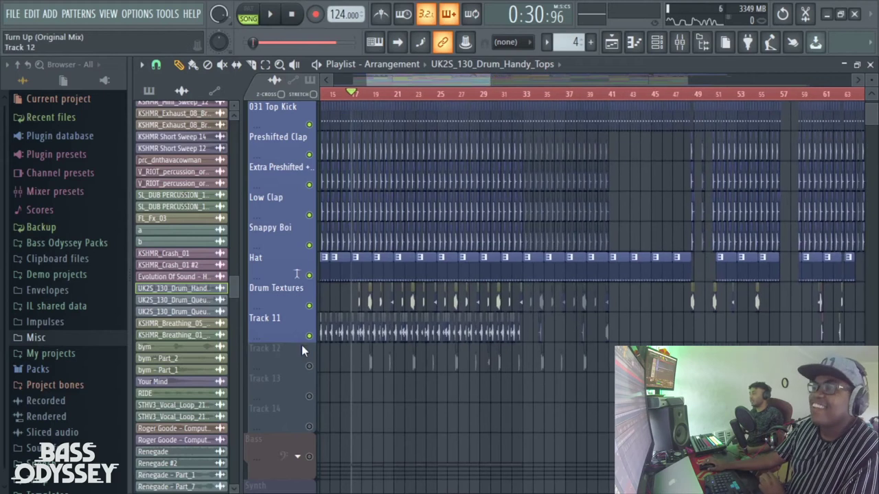
drag(383, 82, 405, 78)
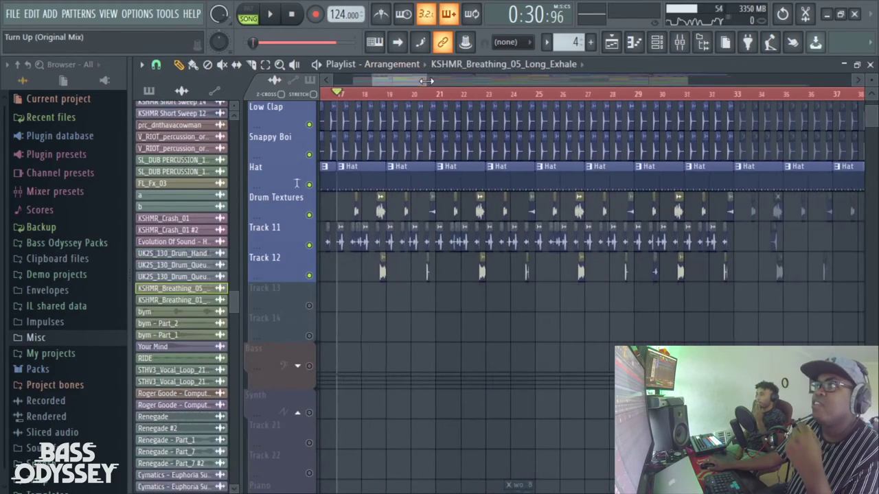
click(376, 94)
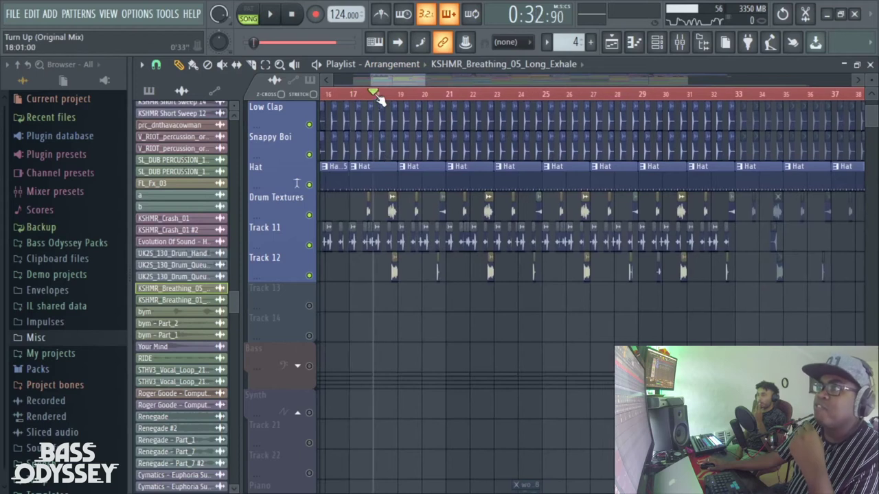
double_click(391, 273)
click(573, 182)
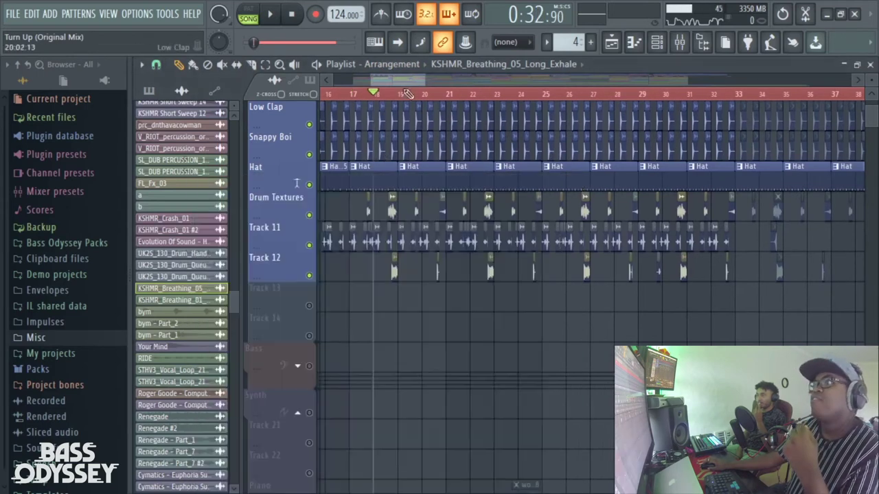
Play the drums from bar 18 and check the settings of Track 12's KSHMR_Breathing_01_Ch_Kaa clip before bar 21
drag(425, 80, 385, 81)
key(space)
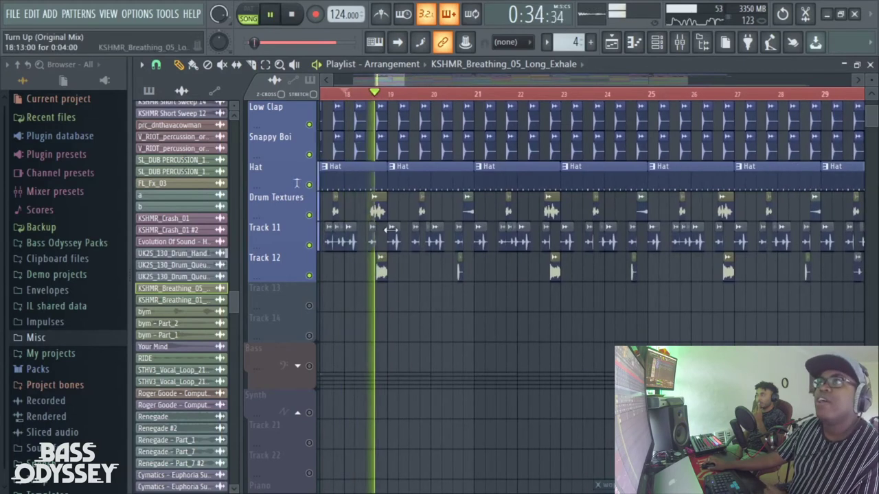
drag(385, 79, 383, 81)
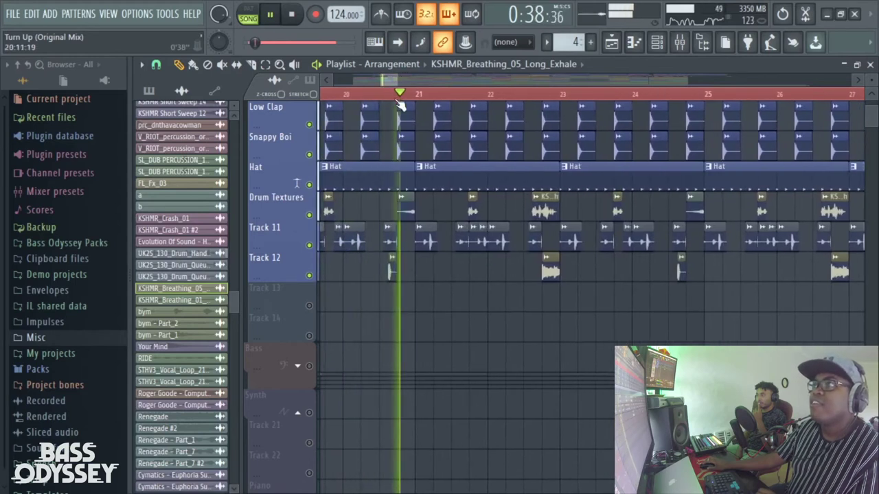
double_click(379, 267)
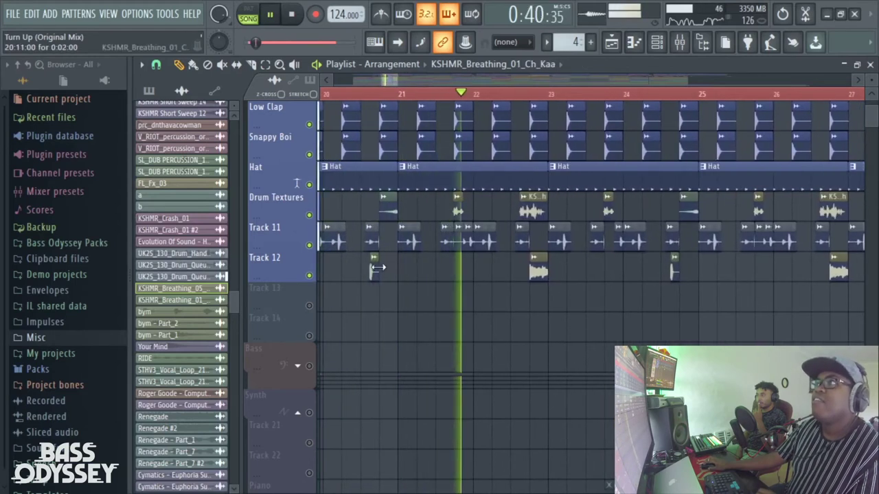
click(591, 200)
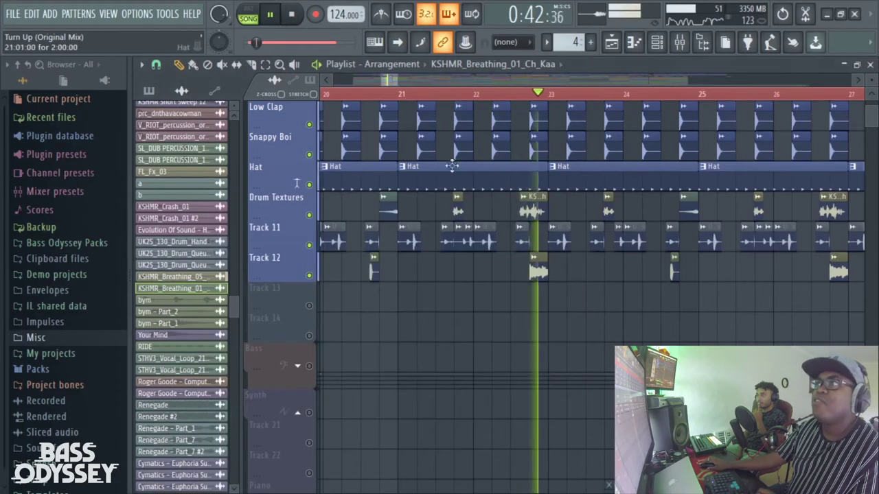
Stop playback, unmute Tracks 13 and 14, and play their clips together with the other drums
drag(396, 79, 418, 82)
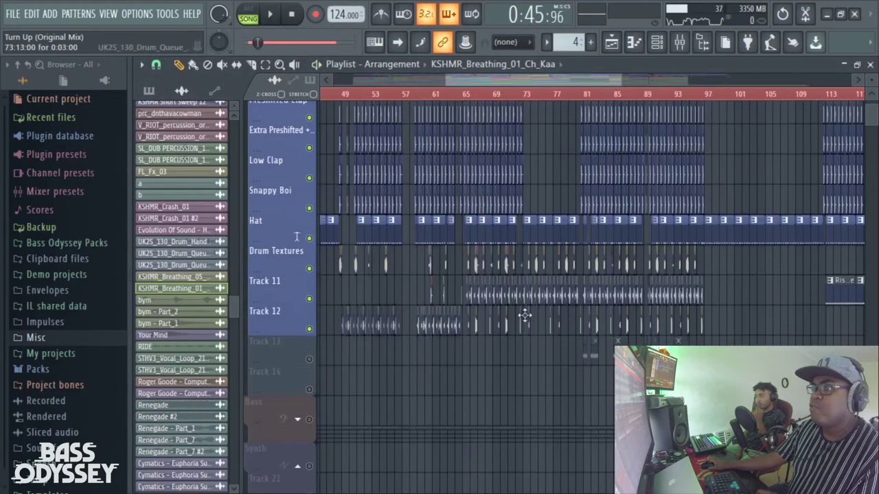
drag(524, 314, 523, 322)
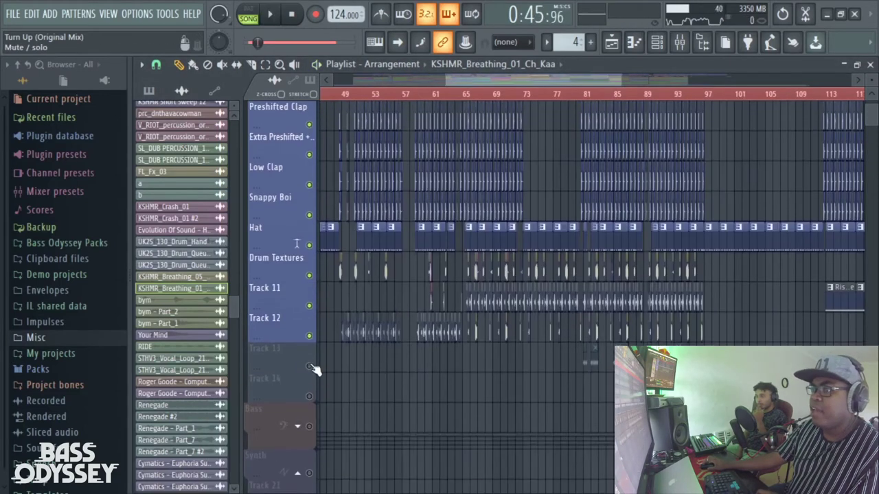
drag(553, 81, 579, 81)
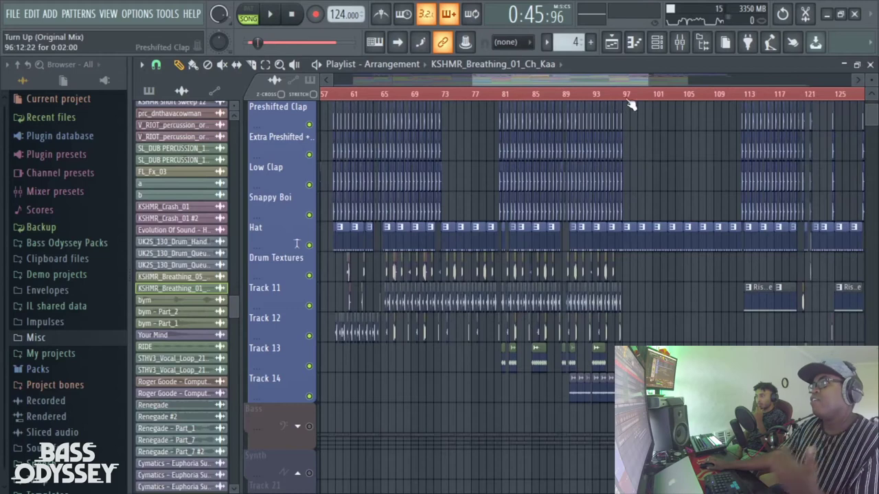
drag(649, 81, 631, 83)
drag(593, 82, 574, 81)
click(490, 94)
key(space)
Unmute and expand the Bass group, and examine the Bass #2 pattern's instruments in the channel rack before returning to the playlist
scroll(510, 216, down, 3)
click(476, 94)
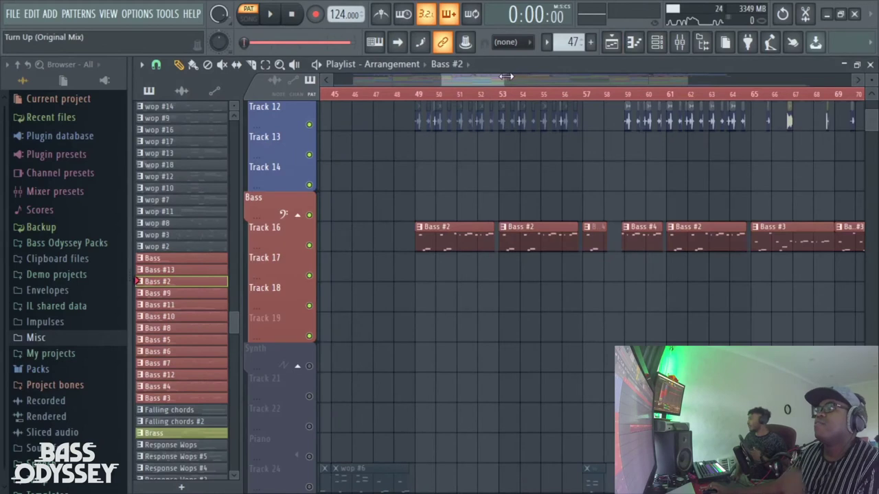
mouse_move(506, 76)
mouse_down()
mouse_move(477, 81)
mouse_move(506, 78)
mouse_move(497, 78)
mouse_up()
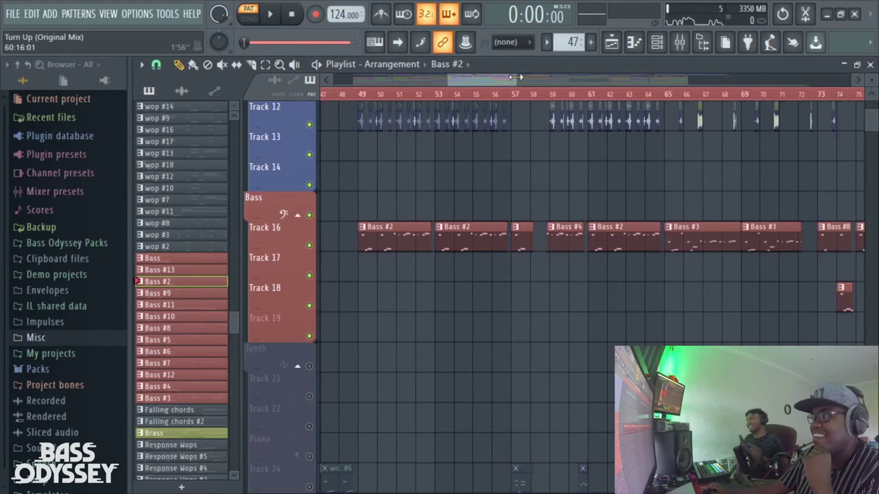
mouse_move(515, 76)
mouse_down()
mouse_move(502, 81)
mouse_move(529, 81)
mouse_move(519, 83)
mouse_up()
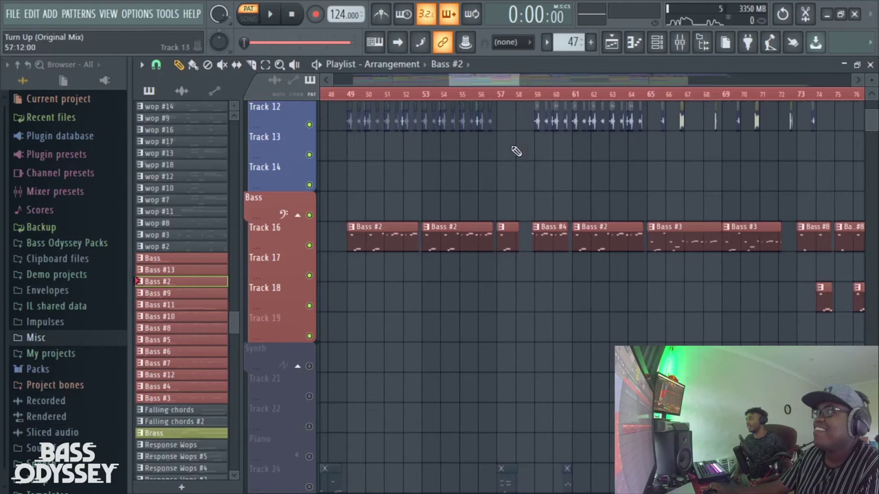
click(655, 43)
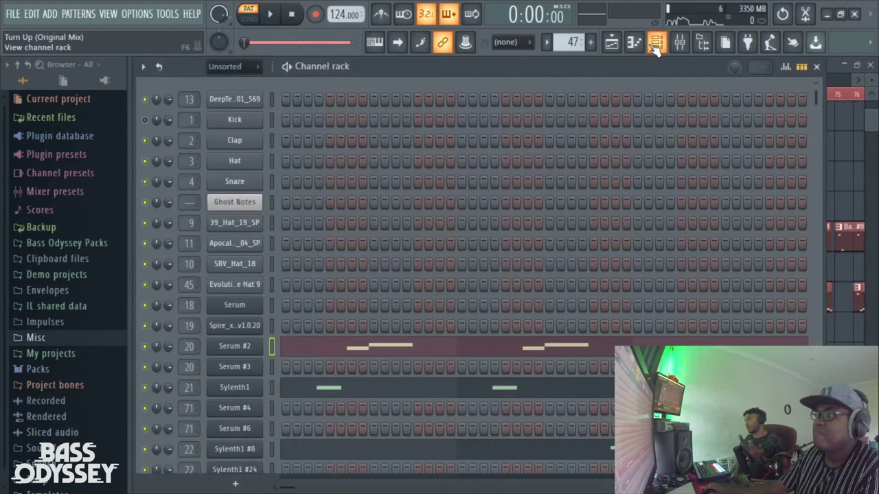
scroll(435, 291, down, 6)
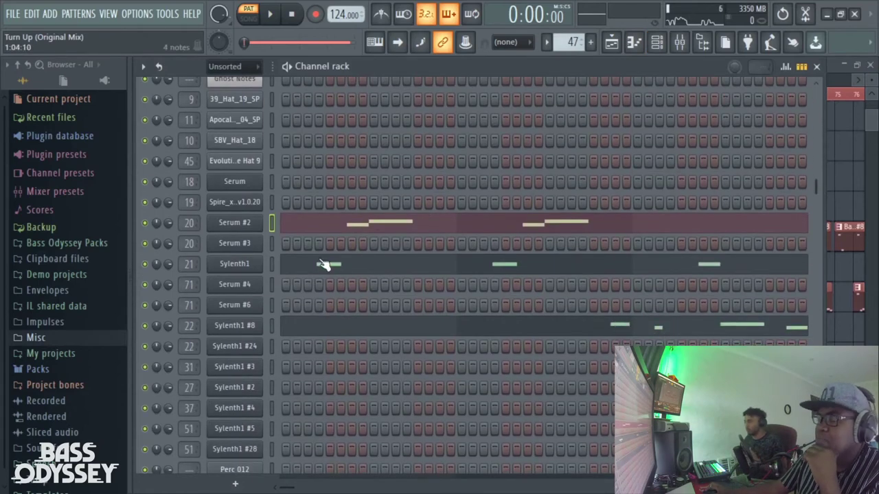
click(616, 48)
Place the song playback position at bar 49, where the first Bass #2 clip starts, and set the playlist snap to Beat
drag(518, 76, 497, 78)
click(367, 97)
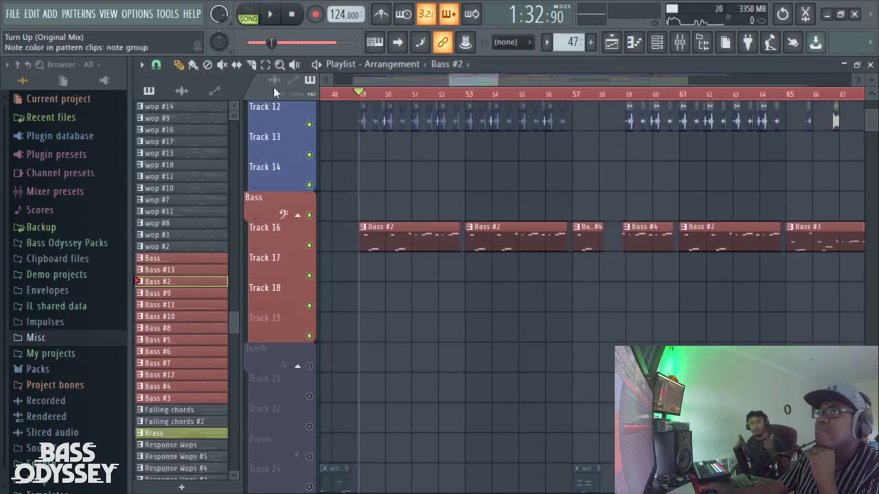
click(164, 67)
click(170, 261)
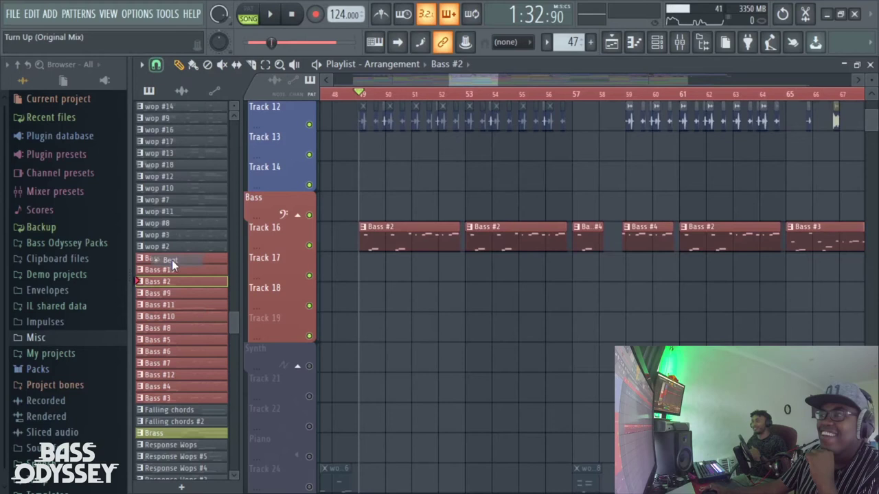
Play the Bass #2 and Bass #4 clips on Track 16 with the drums from bar 49
drag(495, 78, 486, 81)
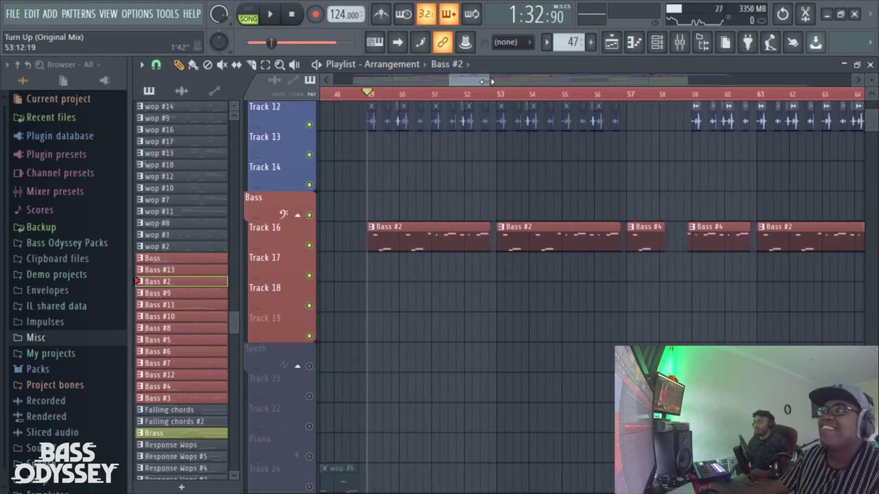
key(space)
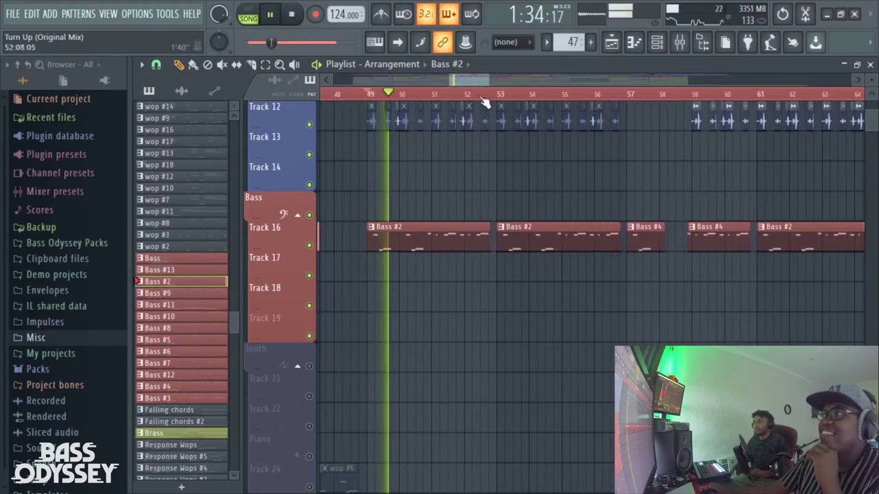
drag(488, 80, 503, 82)
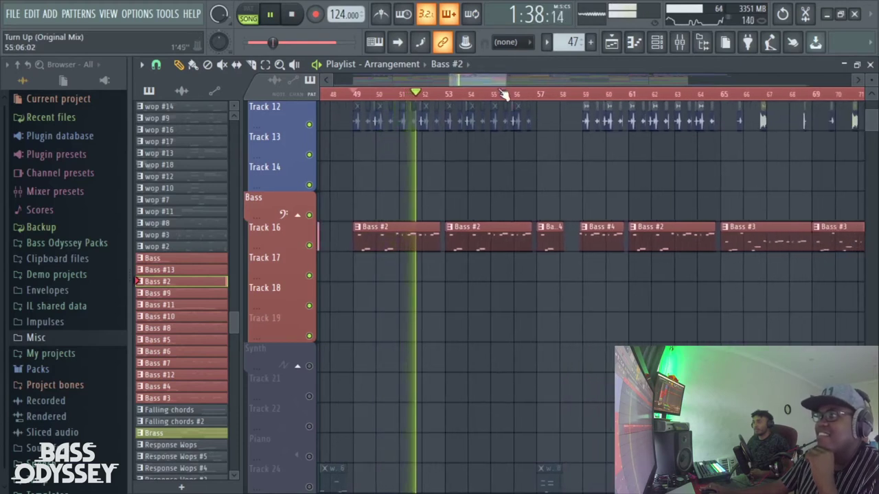
drag(502, 83, 521, 86)
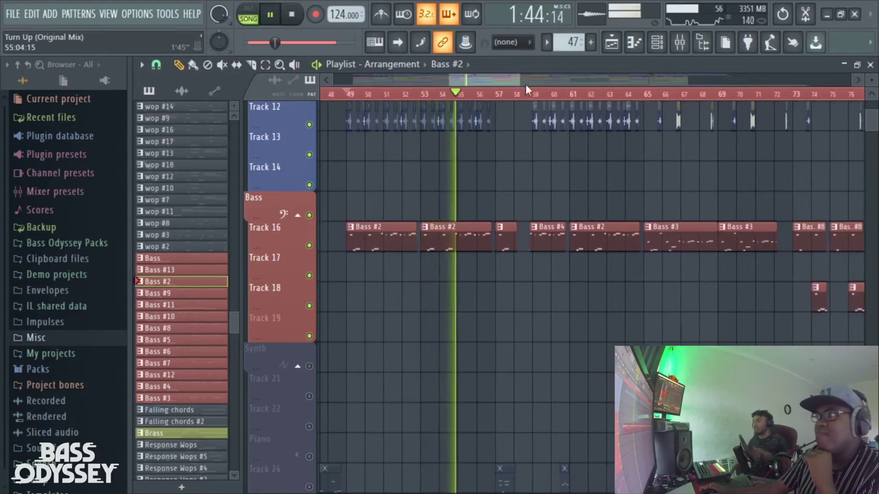
drag(525, 84, 531, 83)
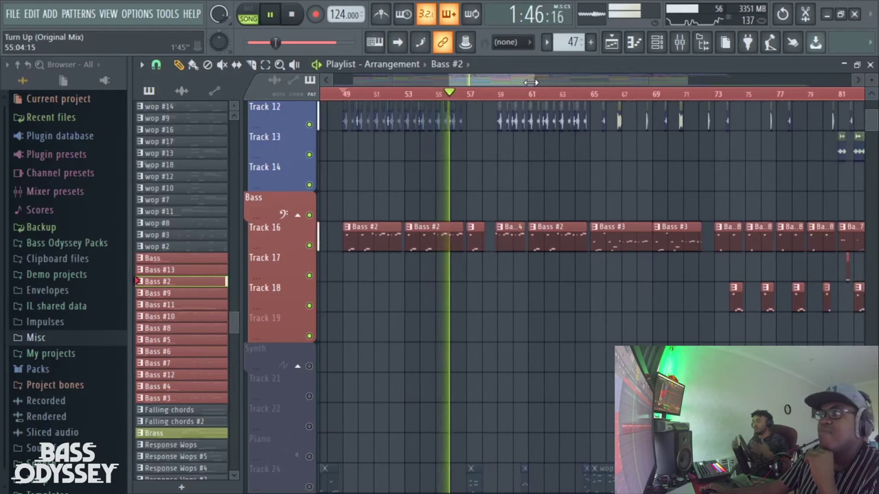
drag(445, 84, 473, 83)
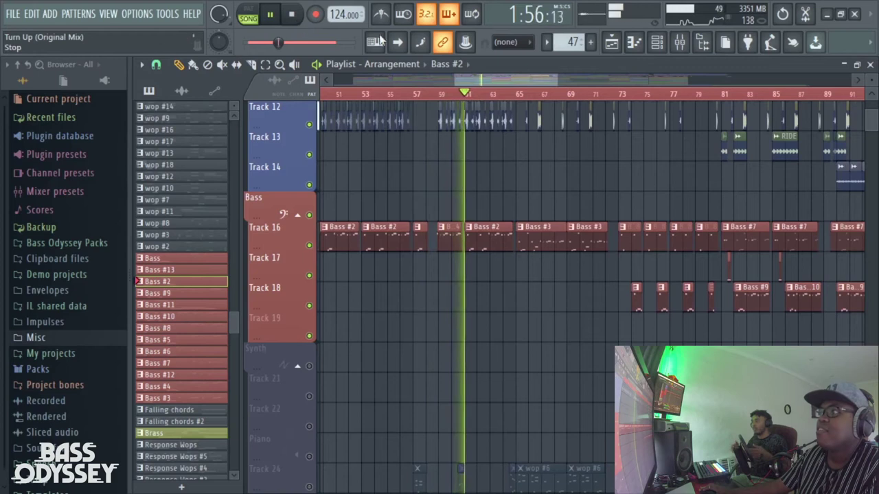
Play the layered bass clips on Tracks 16 to 18 from bar 73, skipping ahead to bar 79 to hear the Bass #7 section
drag(510, 77, 545, 84)
click(516, 94)
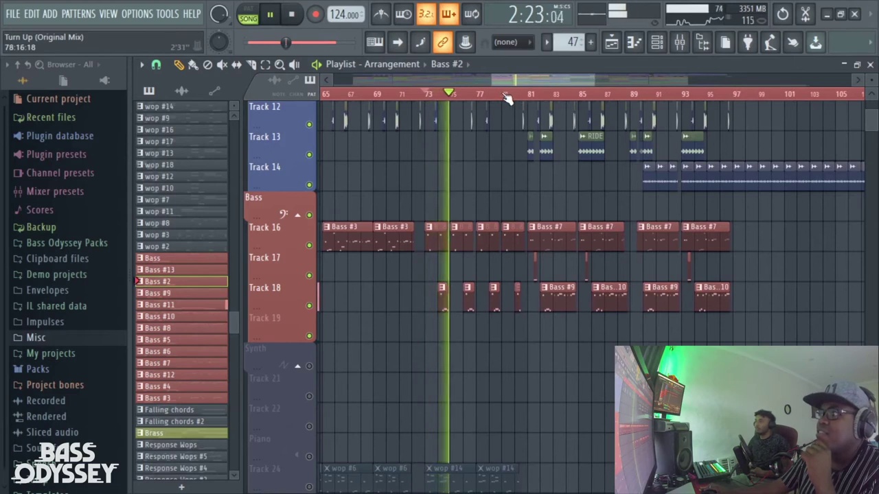
click(503, 93)
drag(532, 82, 548, 81)
scroll(359, 172, up, 5)
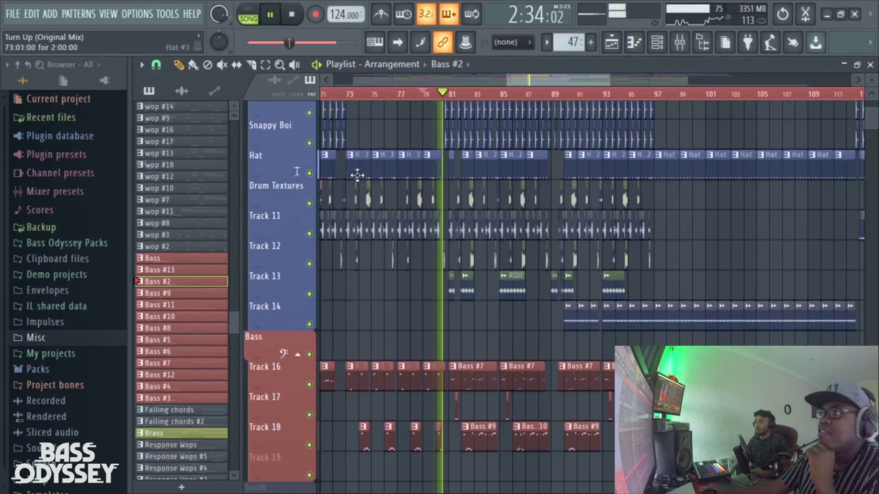
scroll(374, 217, down, 3)
drag(529, 80, 537, 81)
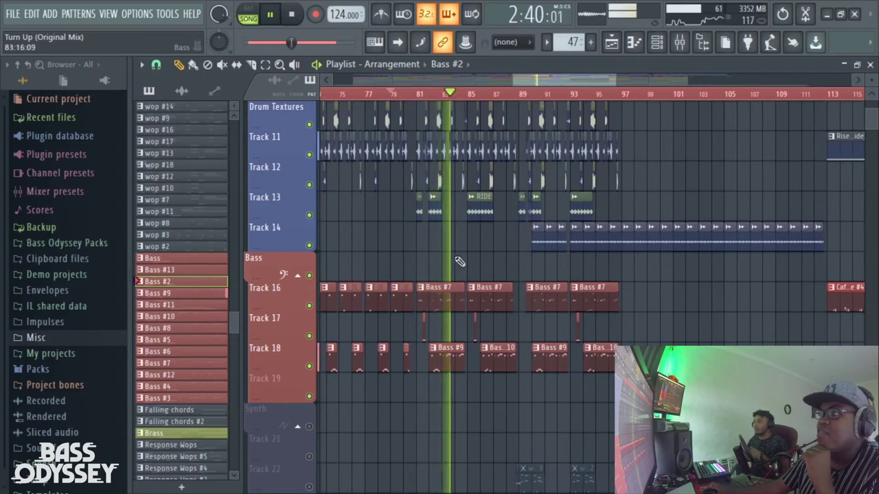
Stop the bass playback and place the song position at bar 81, where the first Bass #7 clip starts
scroll(458, 261, down, 3)
scroll(457, 261, up, 3)
key(space)
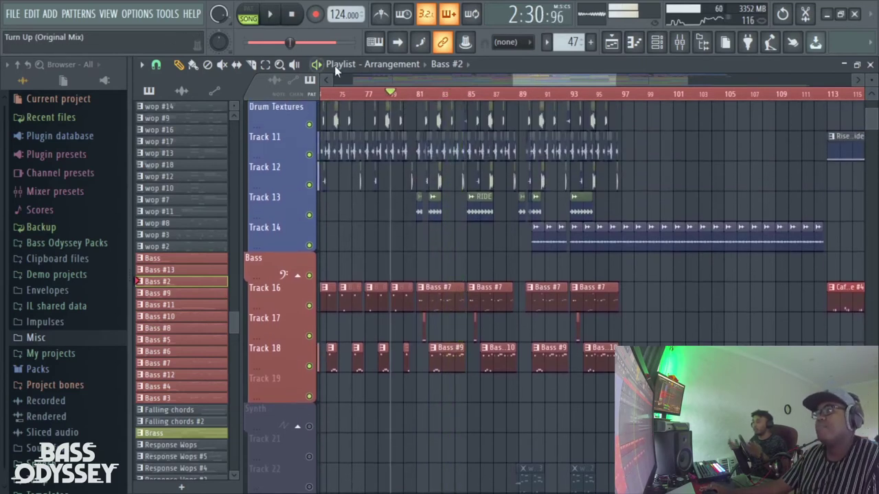
mouse_move(512, 81)
mouse_down()
mouse_move(606, 81)
mouse_move(508, 79)
mouse_up()
click(438, 94)
Examine how the bass clips on Tracks 16 to 18 are arranged from bar 73 through the sections up to about bar 149
drag(591, 80, 670, 79)
scroll(421, 241, down, 4)
scroll(432, 278, up, 2)
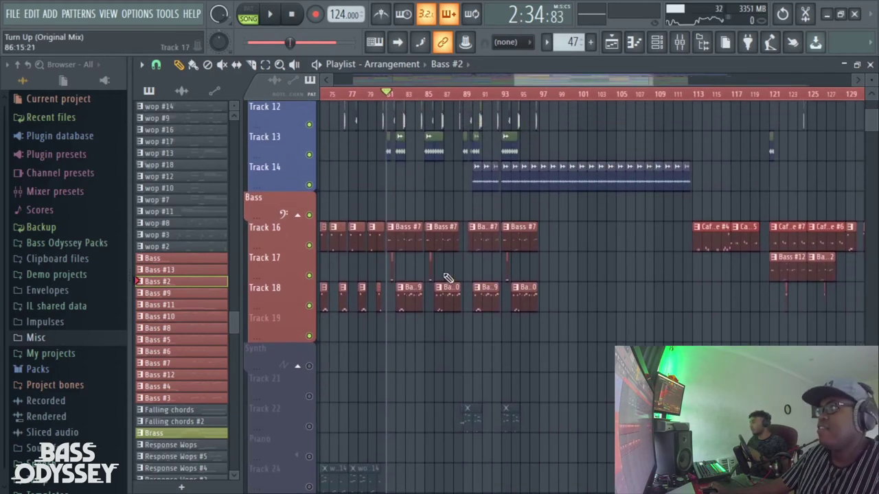
drag(650, 79, 676, 82)
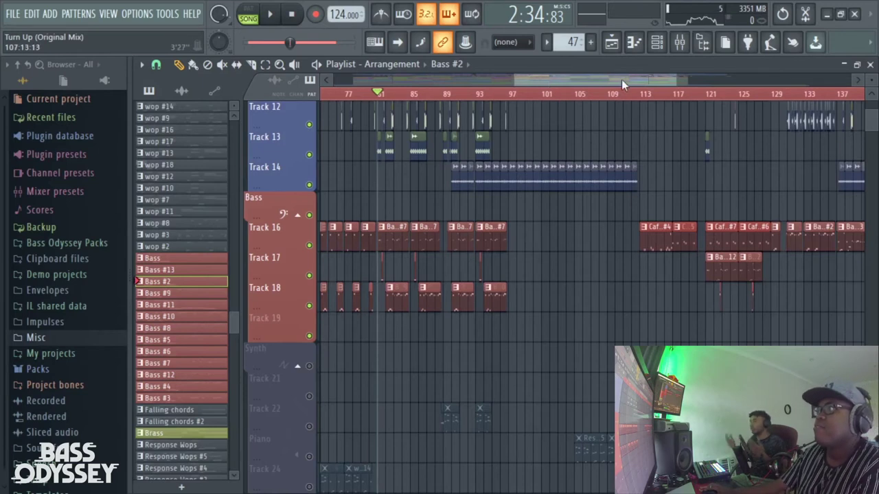
drag(675, 79, 694, 81)
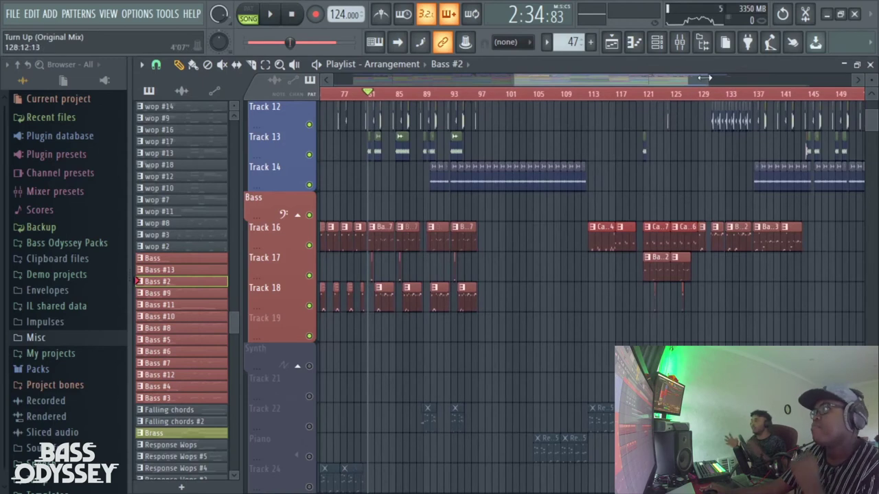
drag(705, 76, 615, 79)
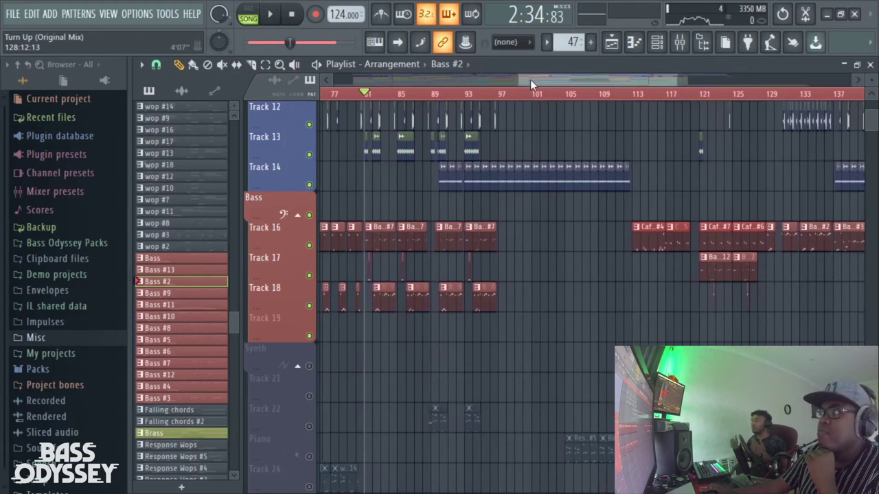
mouse_move(519, 80)
mouse_down()
mouse_move(482, 81)
mouse_move(503, 81)
mouse_up()
drag(678, 79, 594, 79)
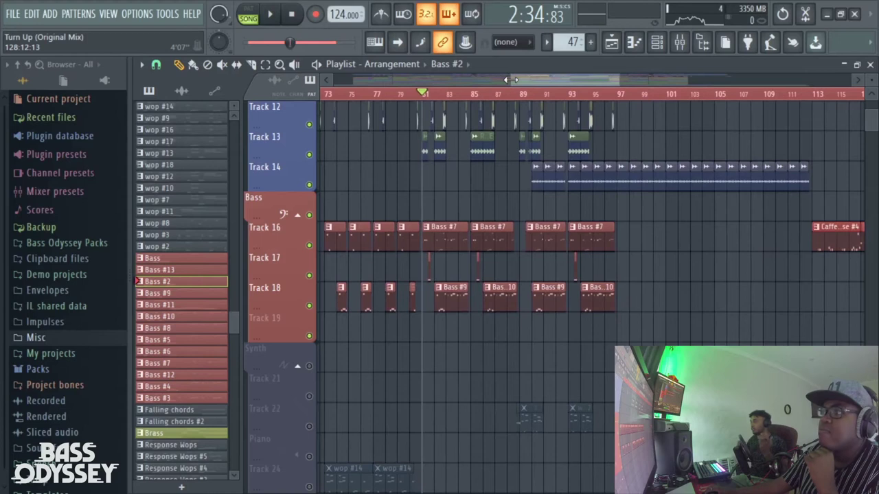
drag(511, 81, 383, 100)
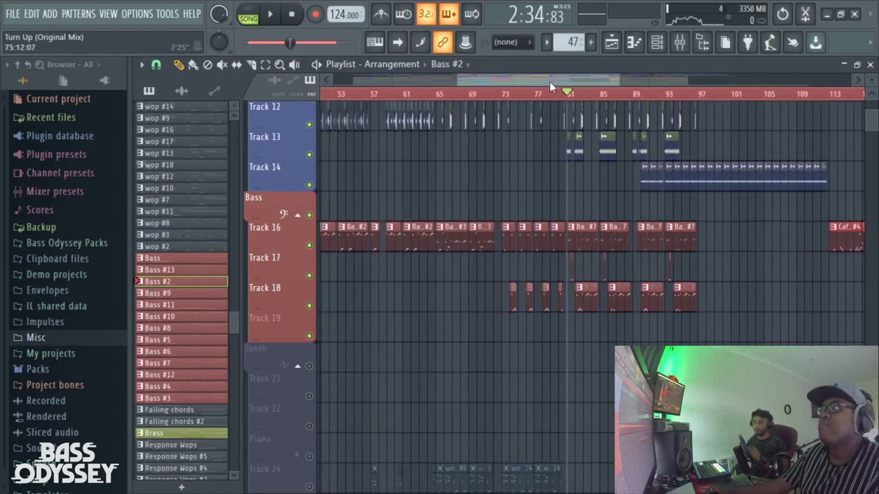
Play the opening Bass #2 clips on Track 16 from just before bar 49, then restart them once and stop
drag(549, 81, 499, 81)
click(408, 94)
key(space)
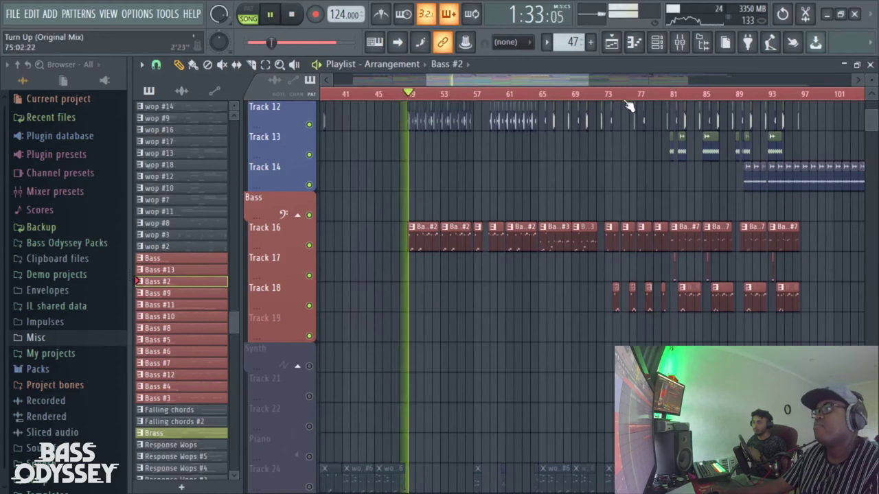
drag(586, 80, 511, 81)
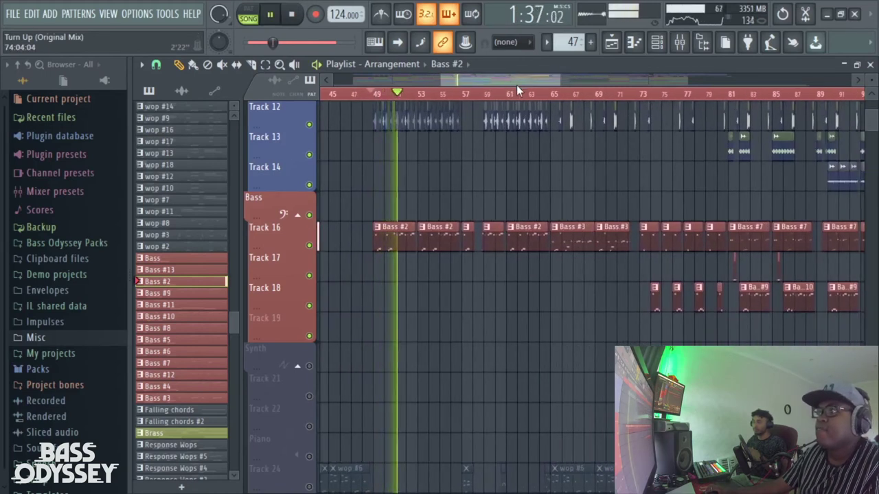
drag(554, 81, 573, 81)
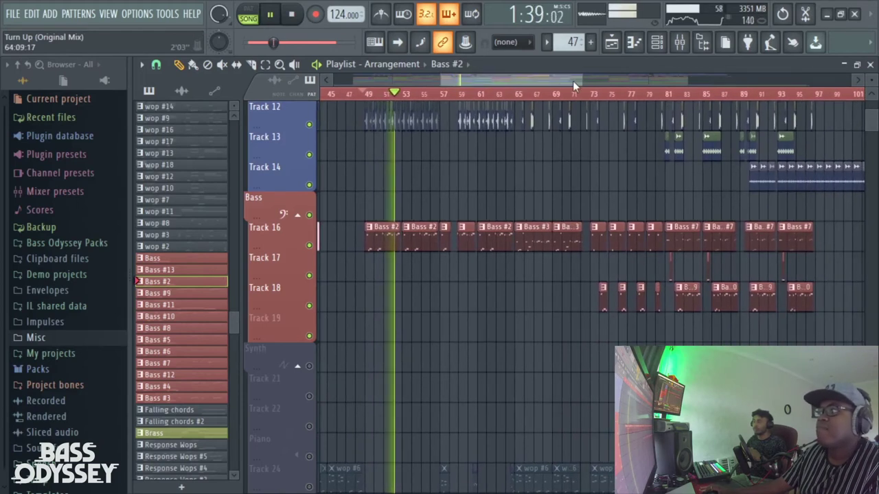
key(space)
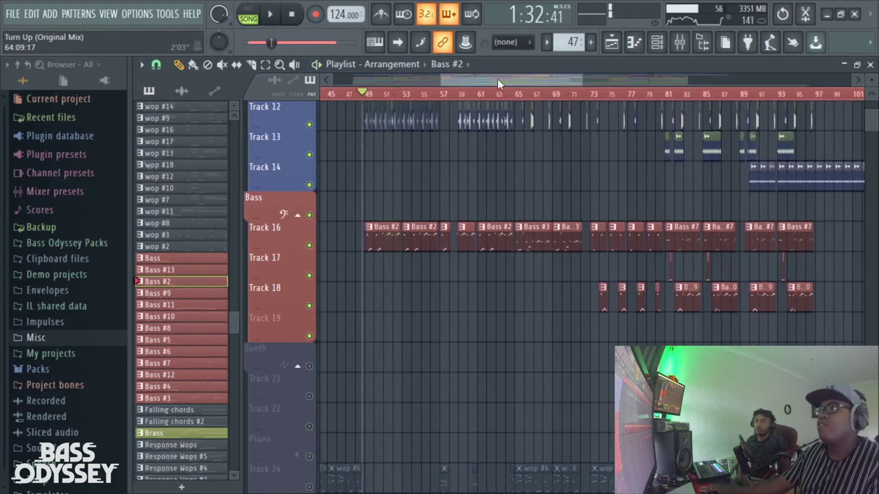
key(space)
drag(570, 81, 592, 84)
key(space)
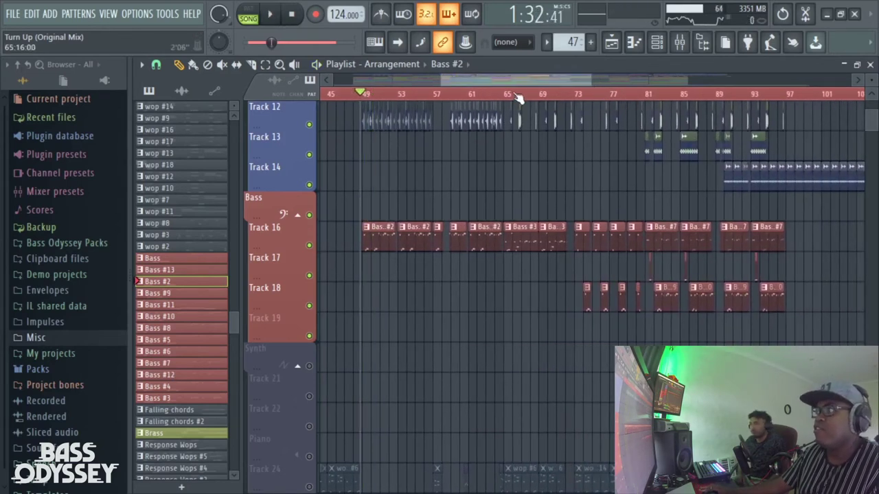
Examine the Bass #9 pattern's channels in the channel rack and the "look at you" preset in Serum #2
drag(532, 81, 569, 80)
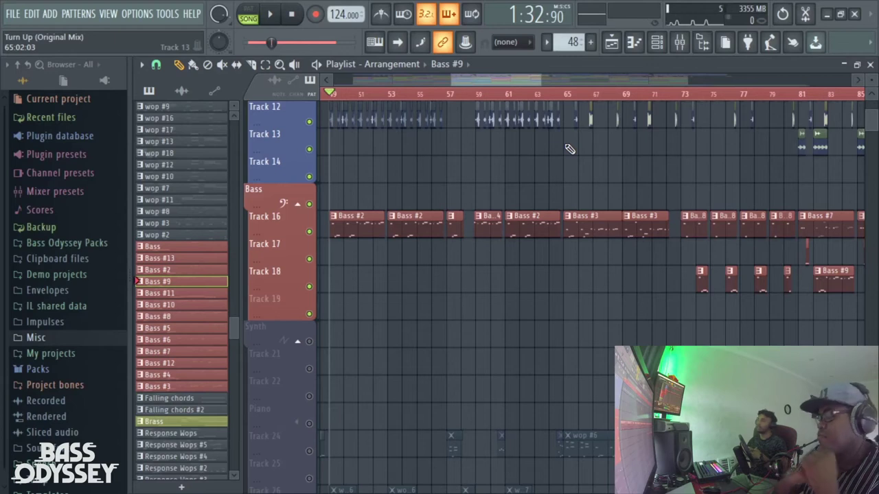
click(654, 42)
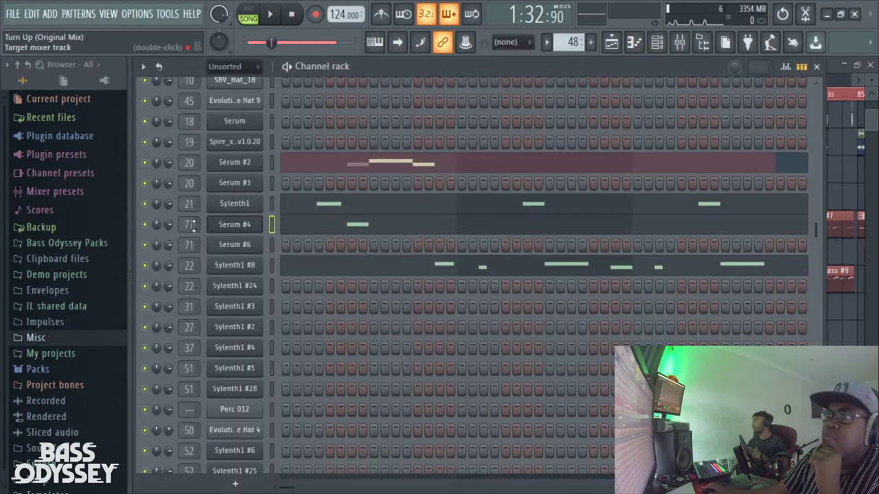
click(241, 166)
drag(570, 84, 509, 69)
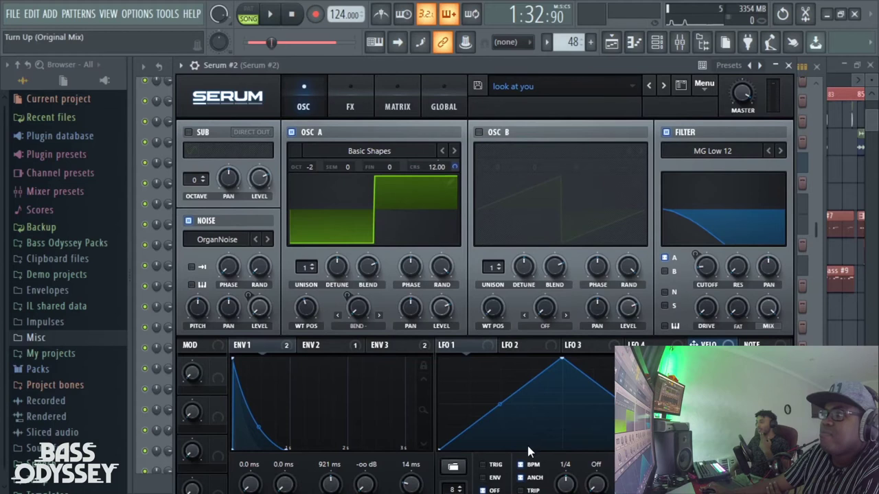
click(657, 42)
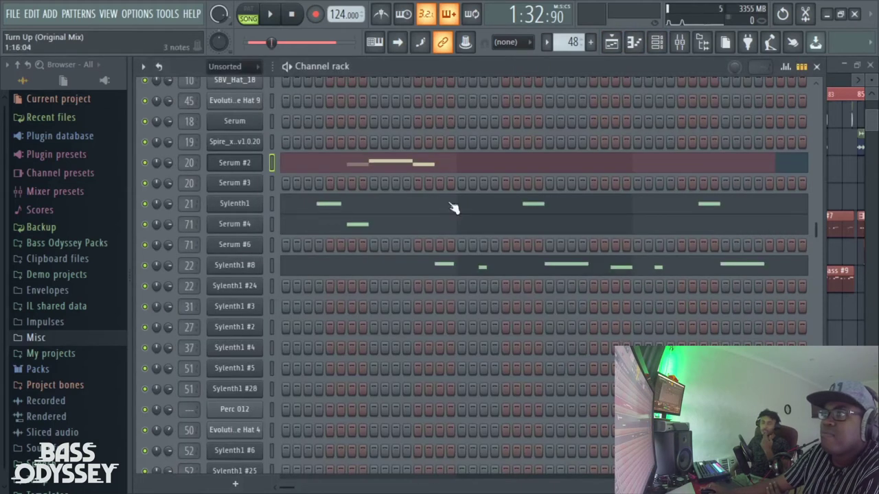
View the Serum #2 piano roll from the playlist clip and open the Serum #4 instrument
click(617, 43)
drag(517, 81, 554, 82)
double_click(471, 282)
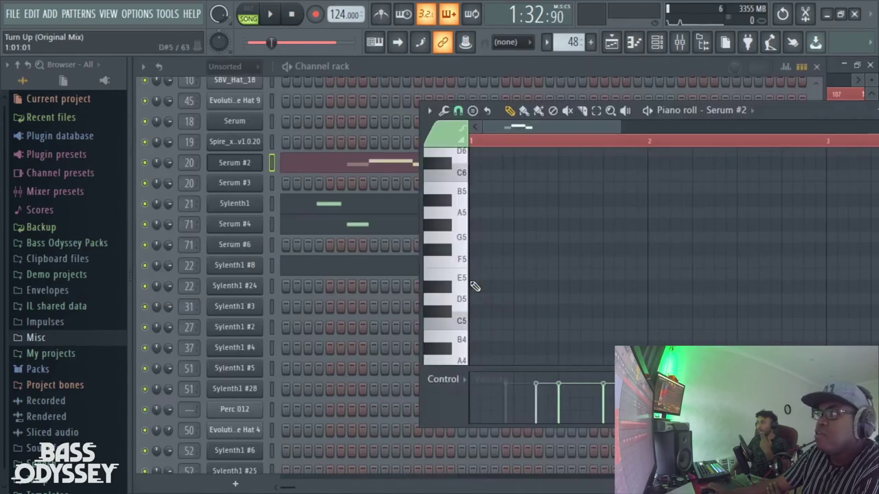
click(244, 225)
drag(453, 137, 378, 64)
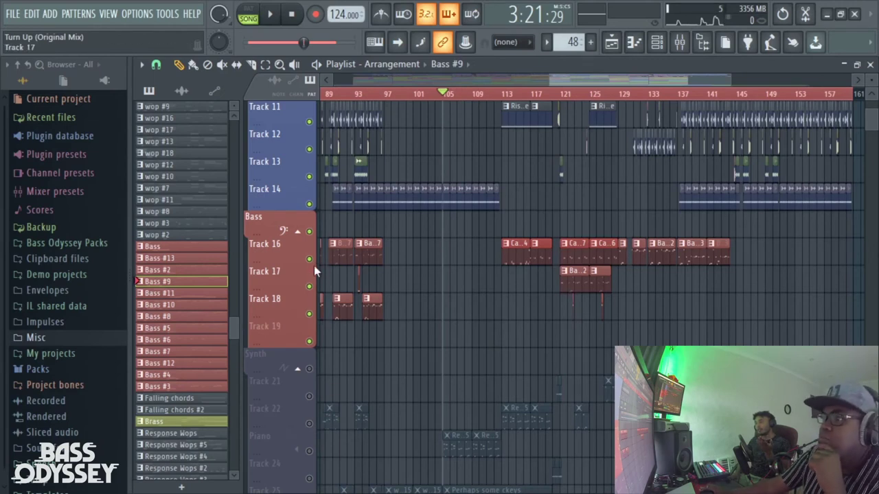
Examine the drum texture and bass clips from bar 105 to 151, including the Caffeine-coloured Track 16 clips and Bass #12 on Track 17
scroll(315, 275, up, 5)
scroll(312, 302, down, 4)
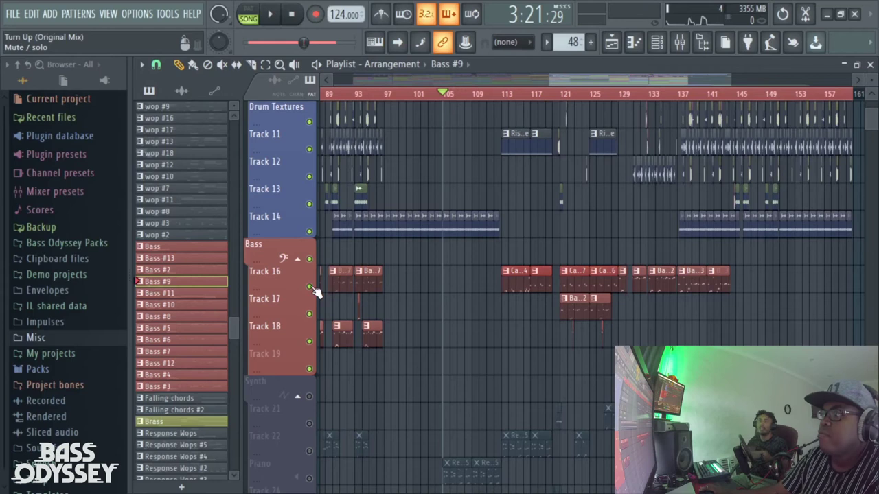
drag(732, 81, 682, 81)
scroll(312, 319, down, 1)
scroll(623, 140, up, 1)
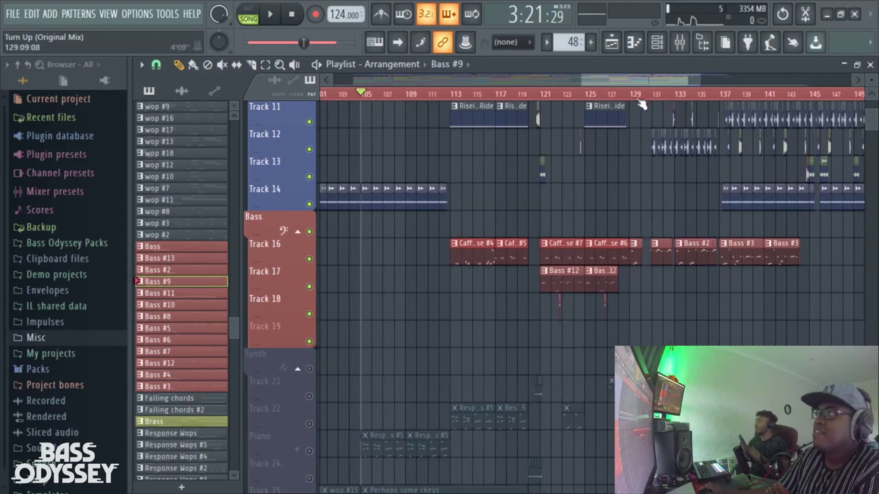
drag(641, 82, 643, 81)
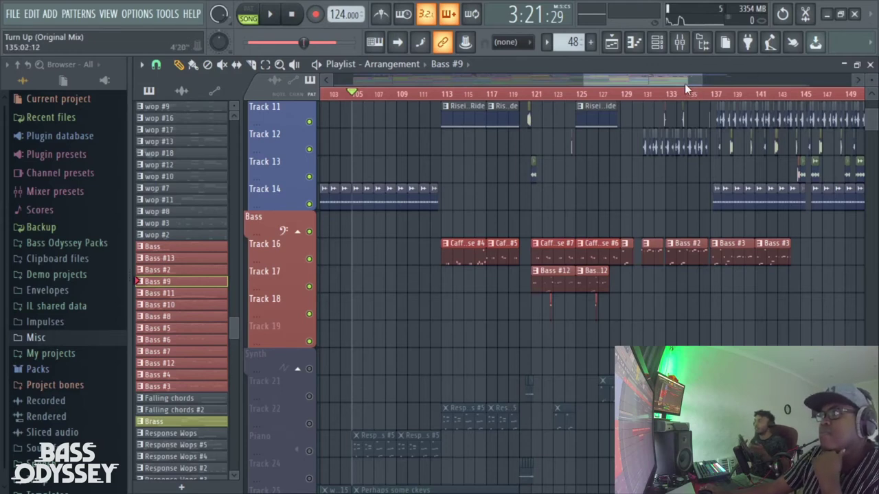
drag(685, 84, 688, 83)
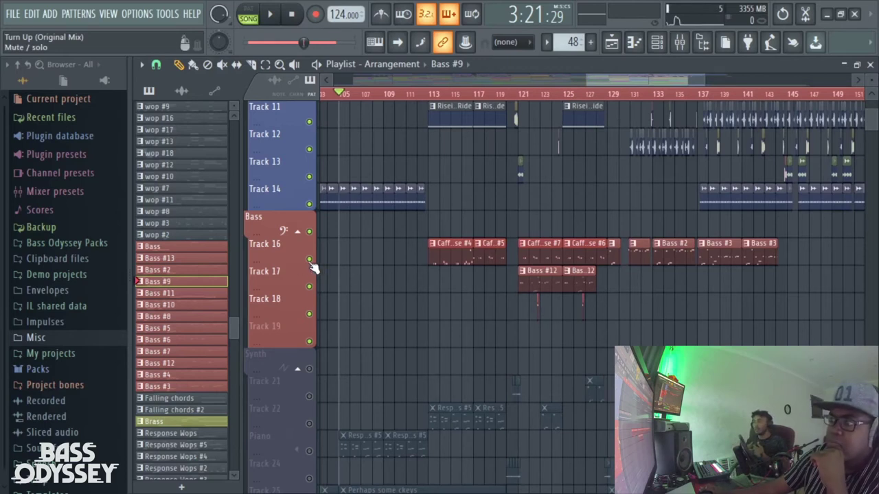
scroll(631, 198, up, 4)
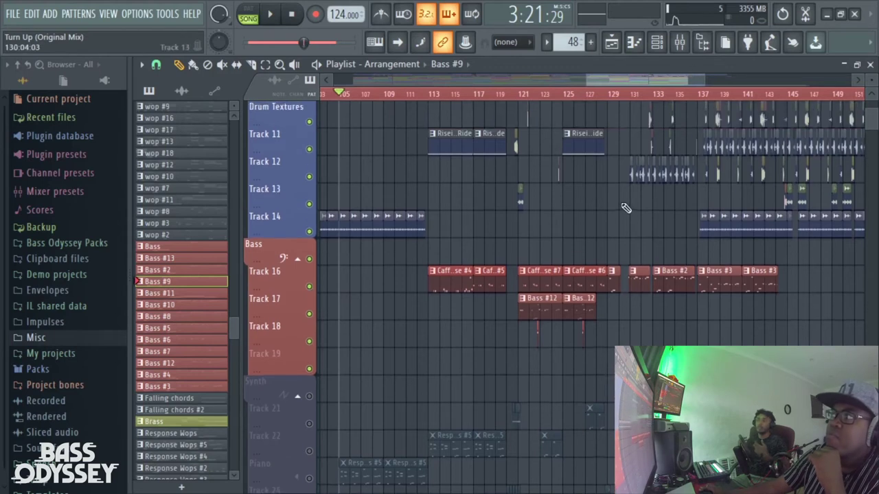
scroll(645, 202, down, 3)
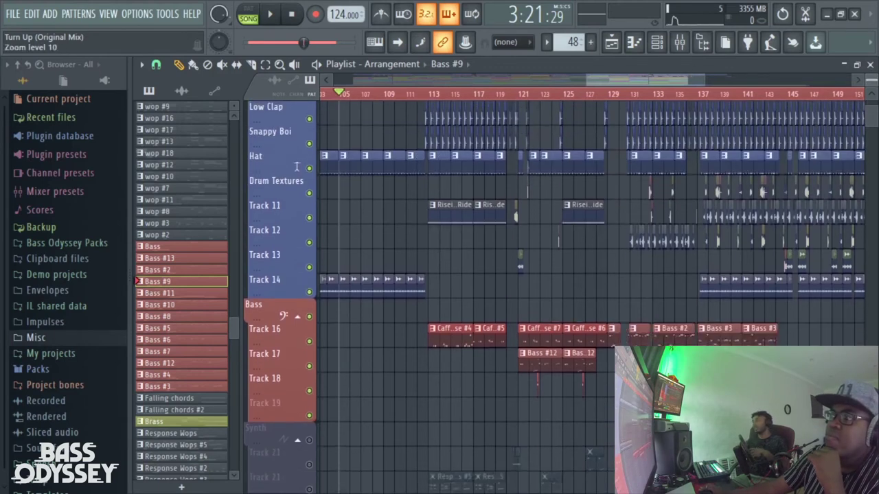
scroll(645, 203, up, 1)
scroll(469, 336, down, 4)
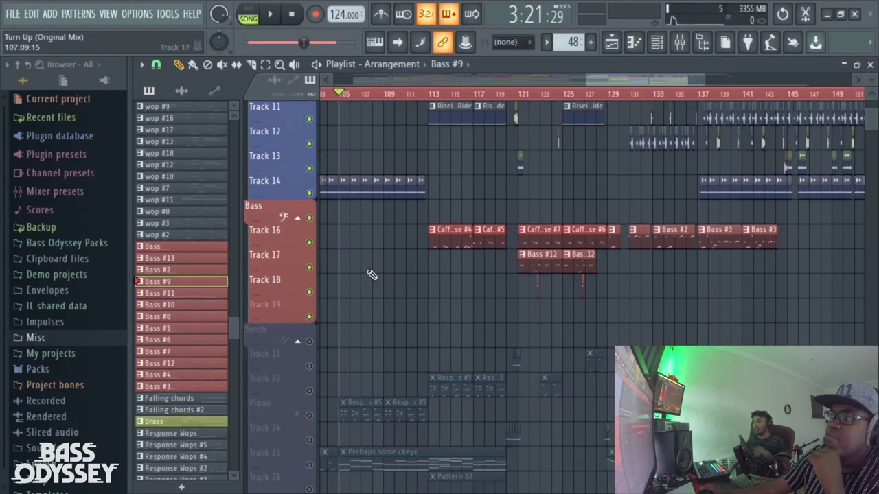
Solo Track 16, restore all tracks including the Synth group, and move the song position to bar 106
right_click(310, 243)
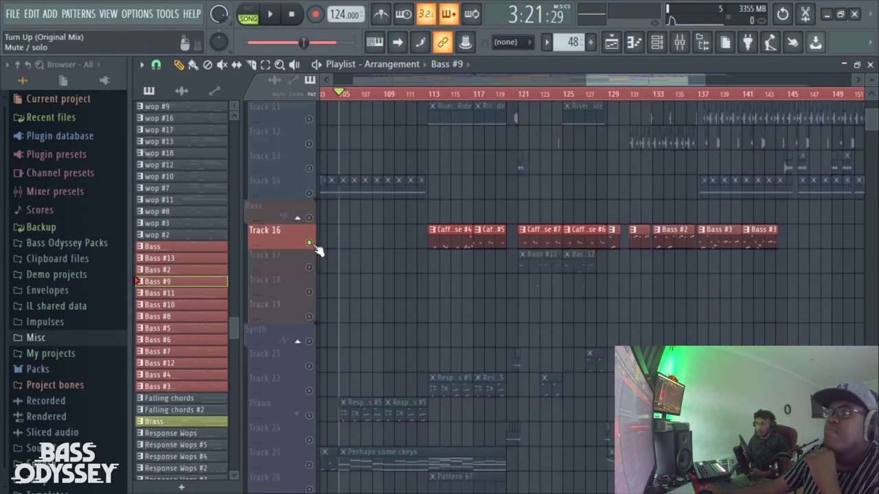
right_click(310, 243)
click(624, 80)
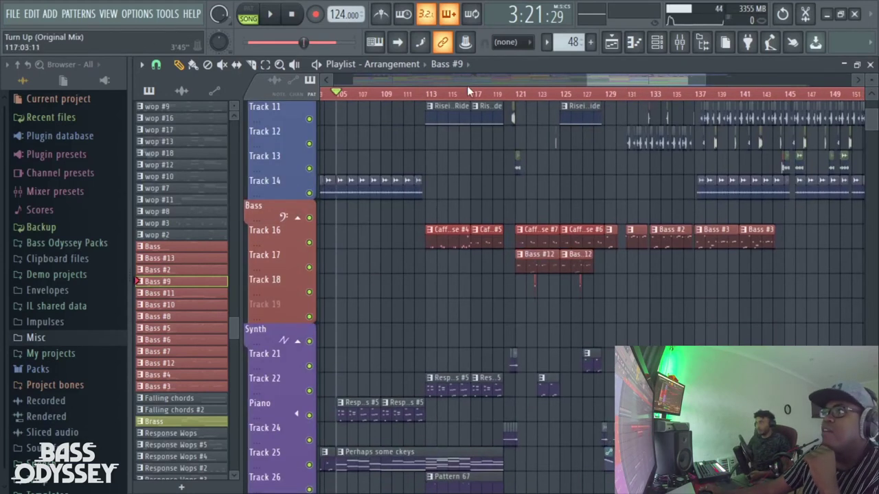
click(428, 95)
click(428, 94)
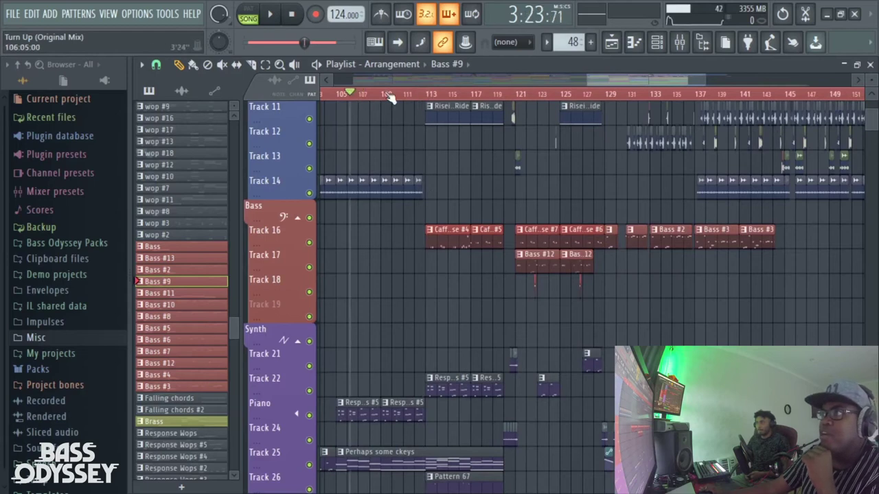
Play the arrangement from bar 113 through the following bass section and stop the playback
drag(431, 100, 340, 100)
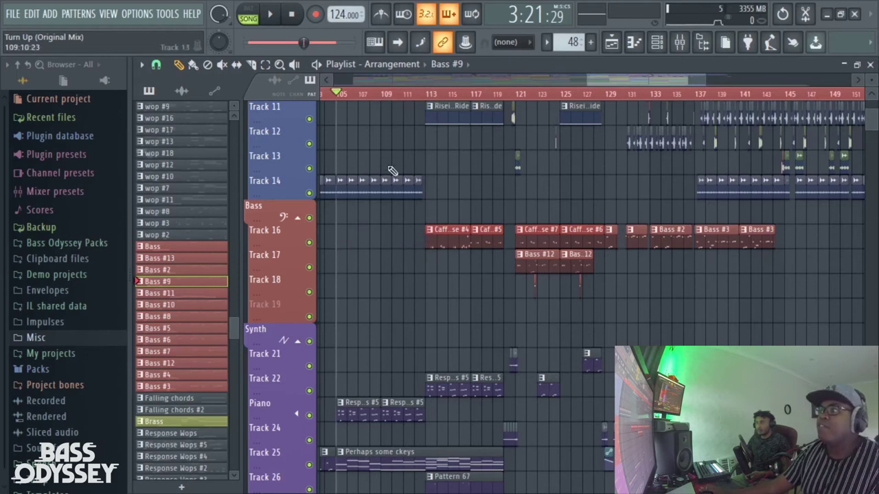
click(406, 95)
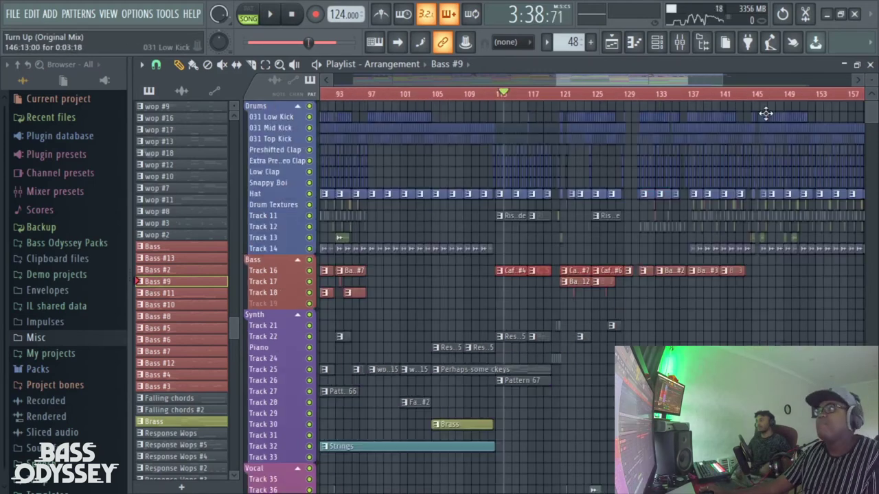
key(space)
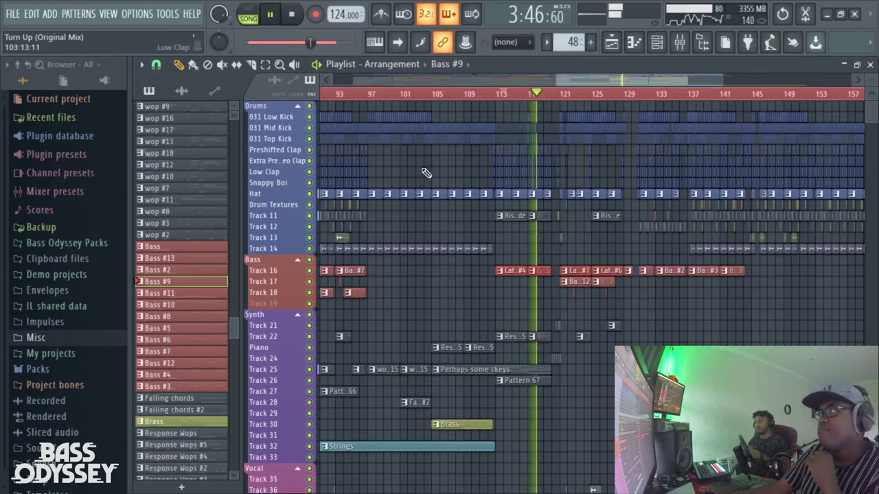
drag(656, 83, 663, 85)
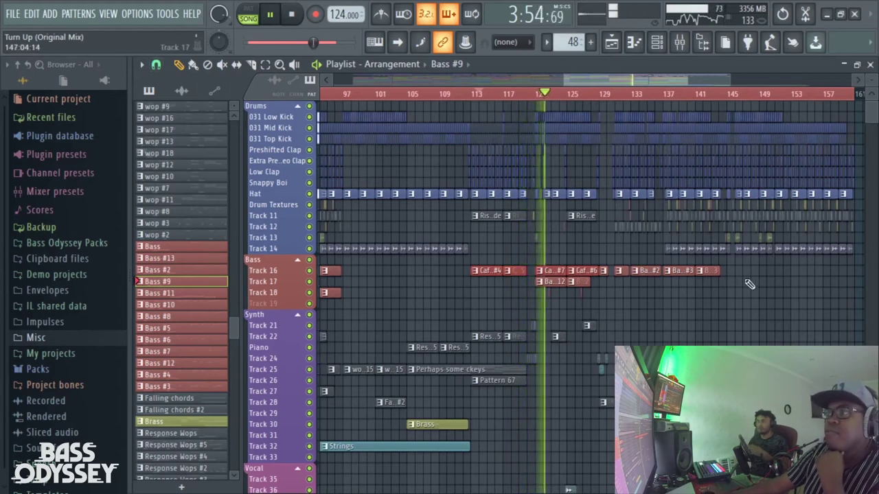
scroll(730, 334, down, 3)
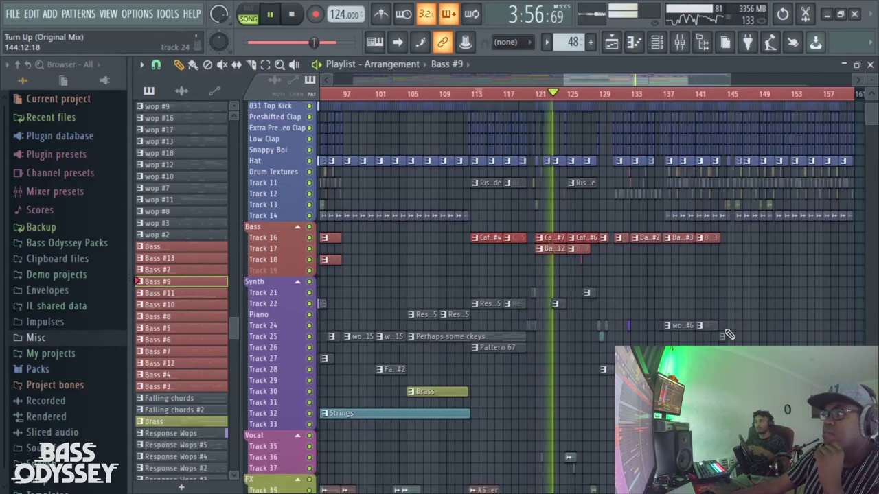
scroll(729, 334, up, 2)
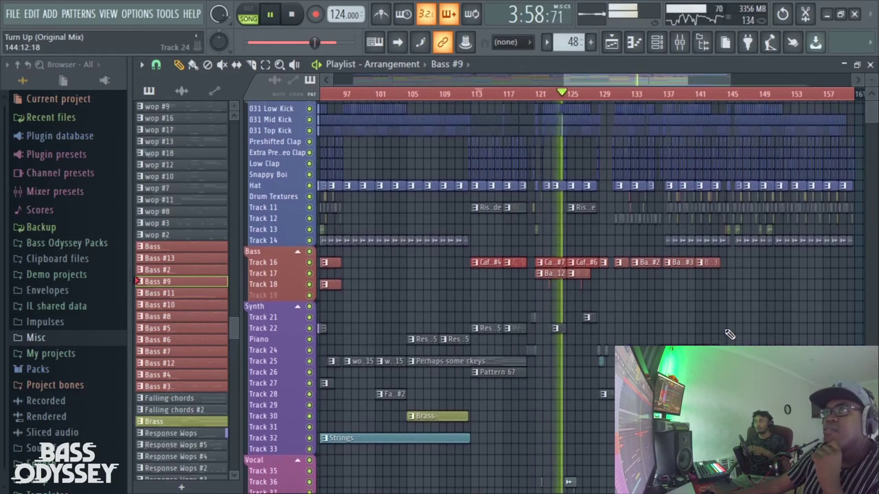
scroll(730, 335, up, 1)
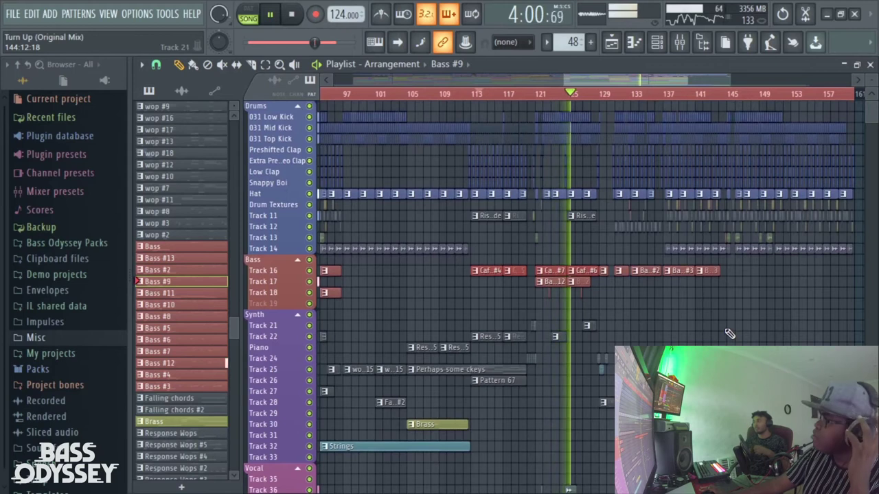
click(297, 15)
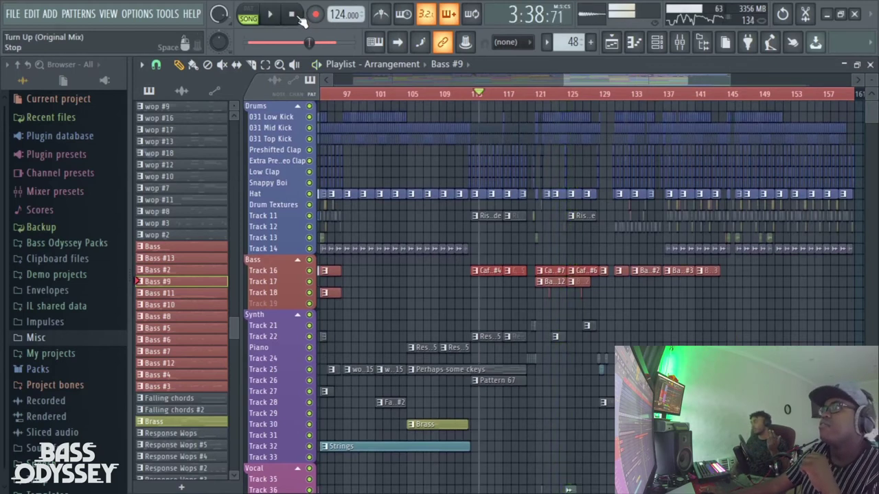
Review the earlier arrangement around the Chords clip on Track 30 and check the channel rack
mouse_move(728, 82)
mouse_down()
mouse_move(746, 80)
mouse_move(716, 79)
mouse_up()
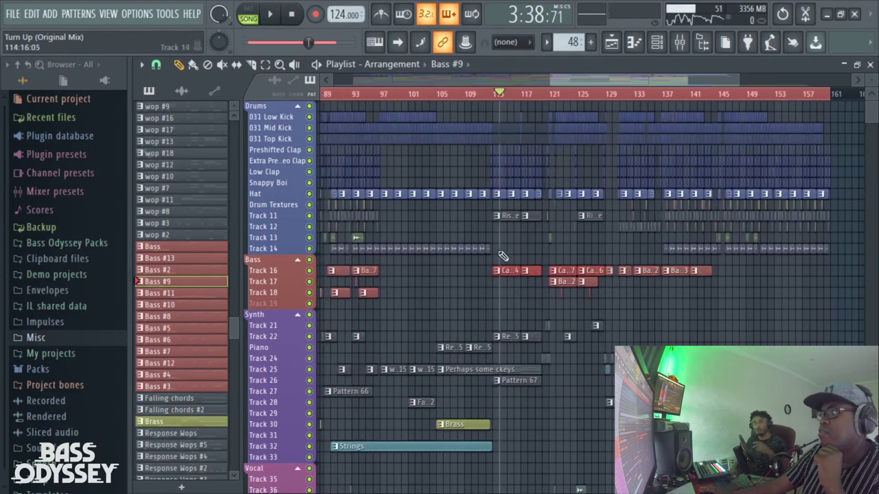
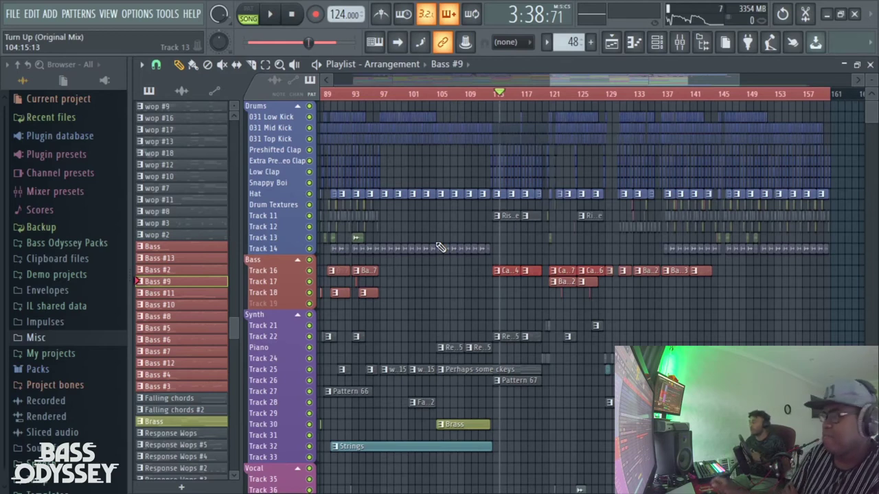
mouse_move(542, 81)
mouse_down()
mouse_move(494, 82)
mouse_move(557, 81)
mouse_up()
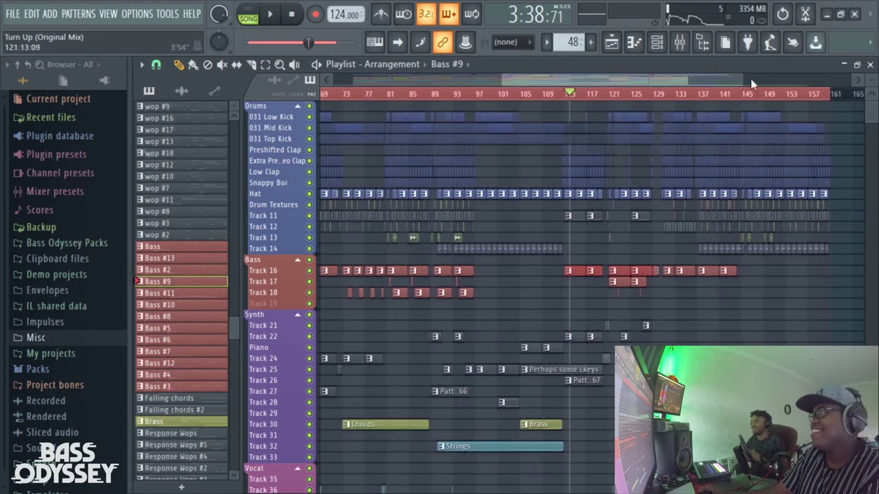
mouse_move(745, 77)
mouse_down()
mouse_move(784, 79)
mouse_move(731, 81)
mouse_up()
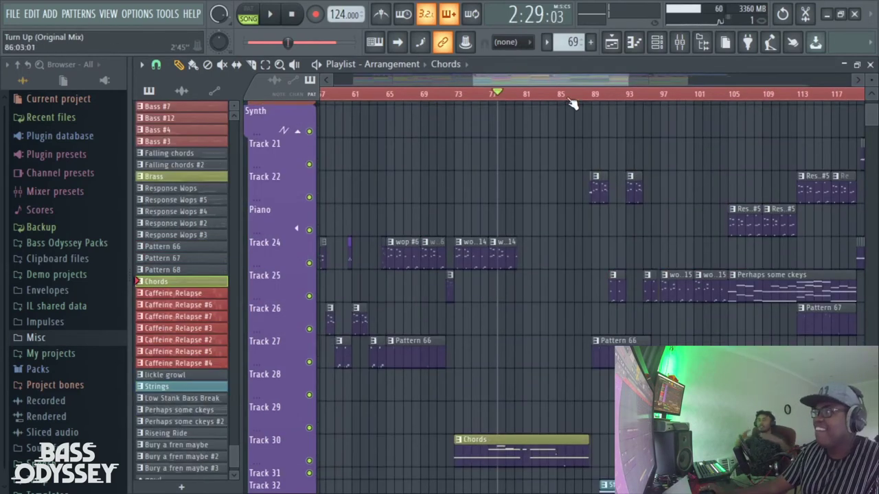
drag(567, 82, 556, 82)
drag(615, 82, 564, 83)
click(656, 42)
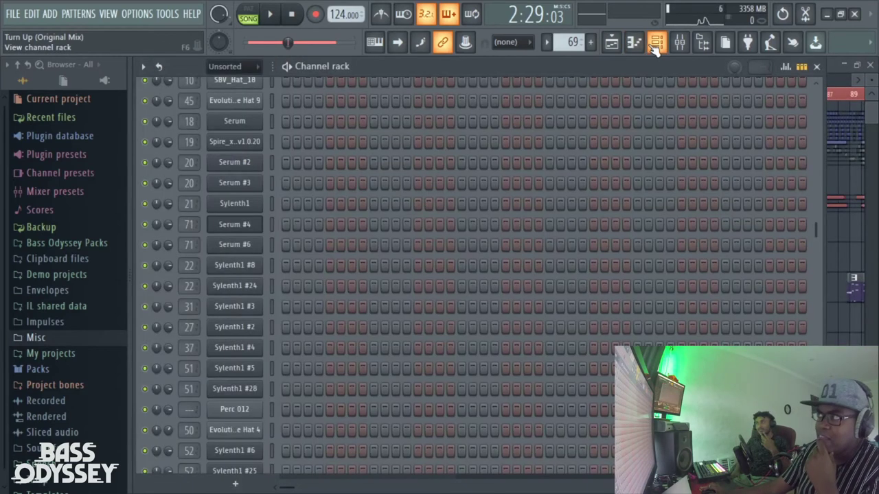
click(612, 44)
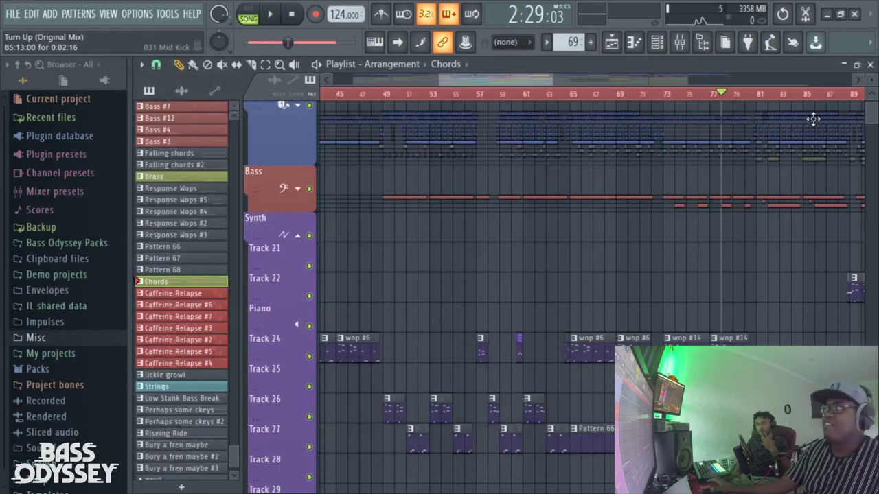
Open the wop #6 clip at bar 33 on Track 24 in the piano roll and audition it in pattern mode
mouse_move(874, 82)
mouse_down()
mouse_move(875, 233)
mouse_move(871, 74)
mouse_up()
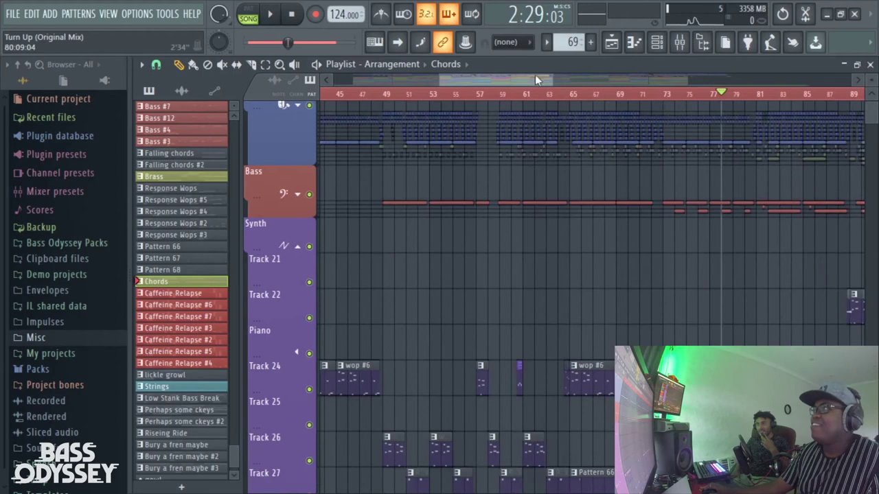
drag(550, 79, 444, 92)
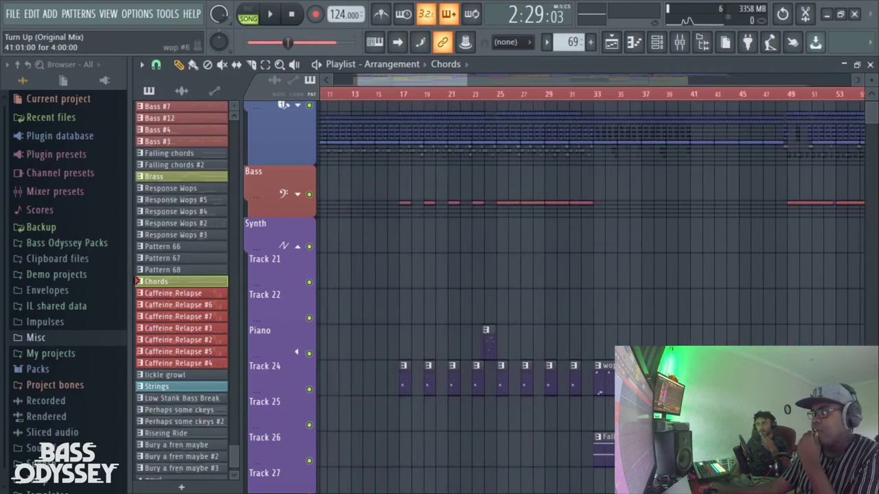
double_click(599, 393)
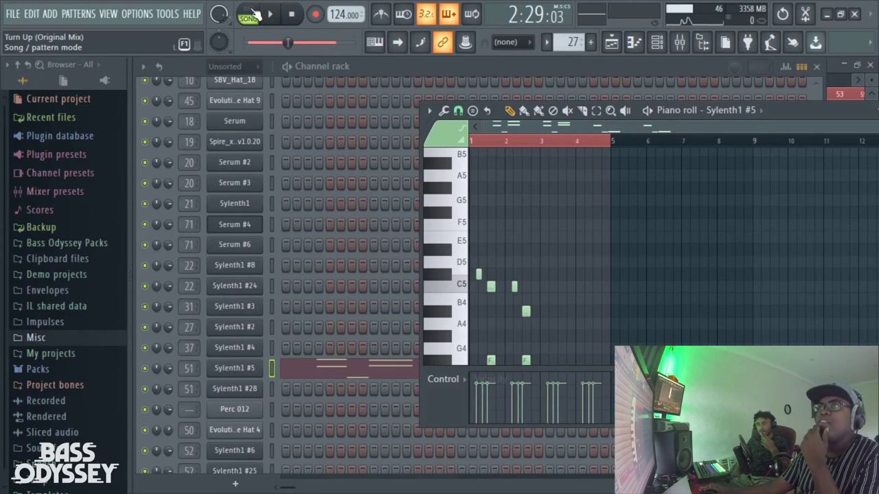
click(250, 16)
click(269, 14)
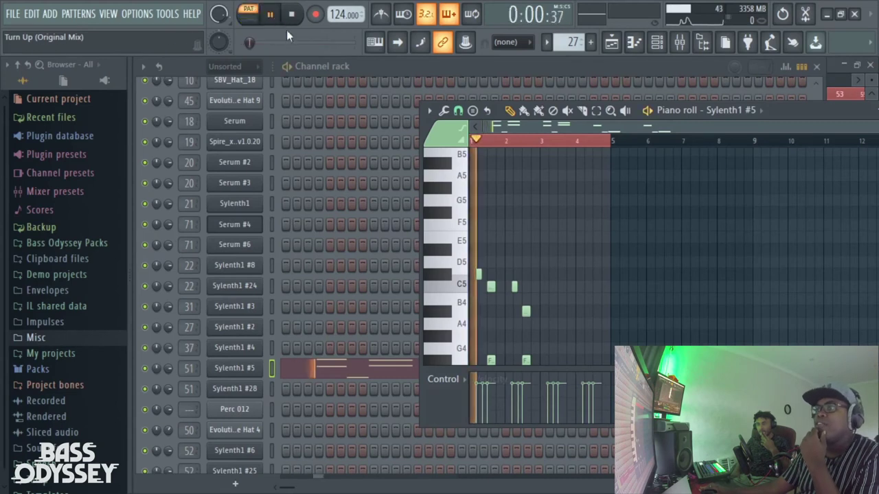
click(611, 43)
mouse_move(478, 81)
mouse_down()
mouse_move(530, 80)
mouse_move(469, 85)
mouse_up()
scroll(487, 185, down, 5)
key(space)
Expand the Drums and Bass track groups to show their individual tracks around bars 43 to 73
scroll(470, 219, up, 5)
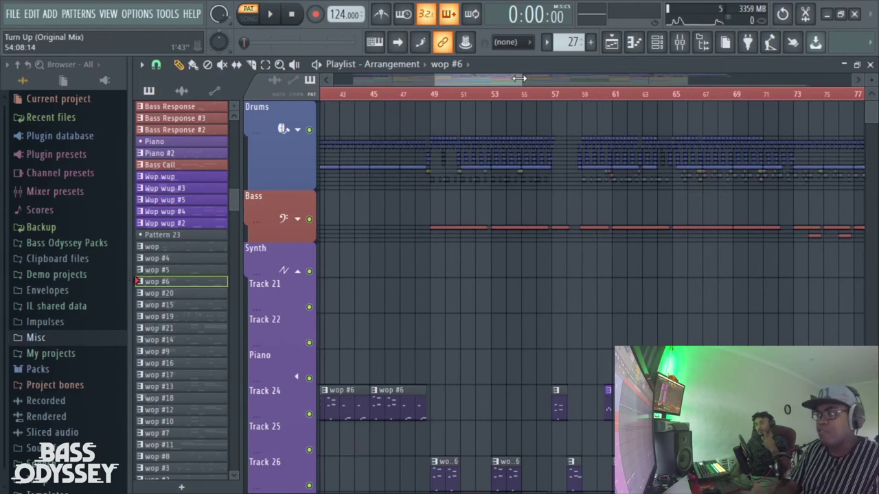
drag(518, 78, 508, 78)
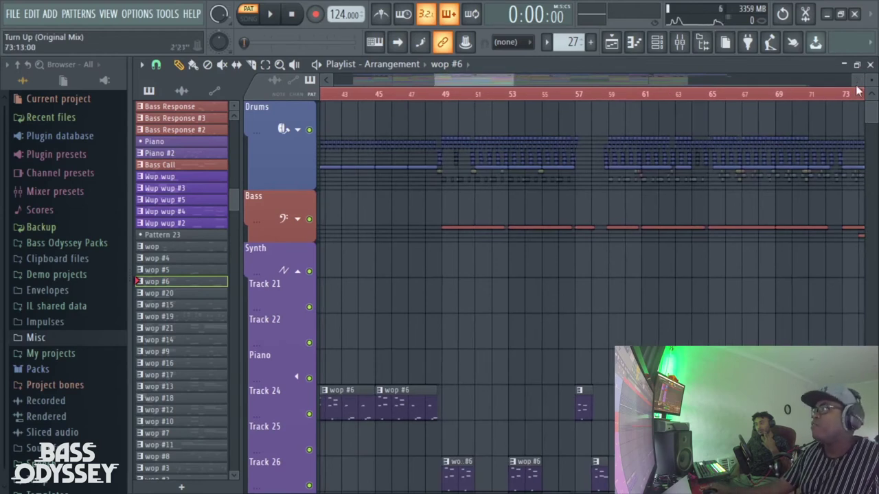
drag(872, 81, 871, 108)
click(299, 110)
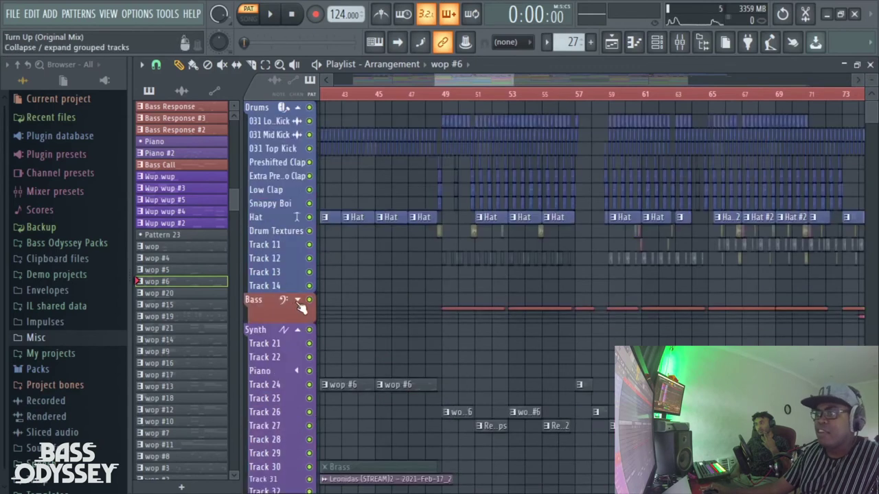
click(298, 302)
scroll(318, 431, down, 1)
scroll(302, 412, down, 2)
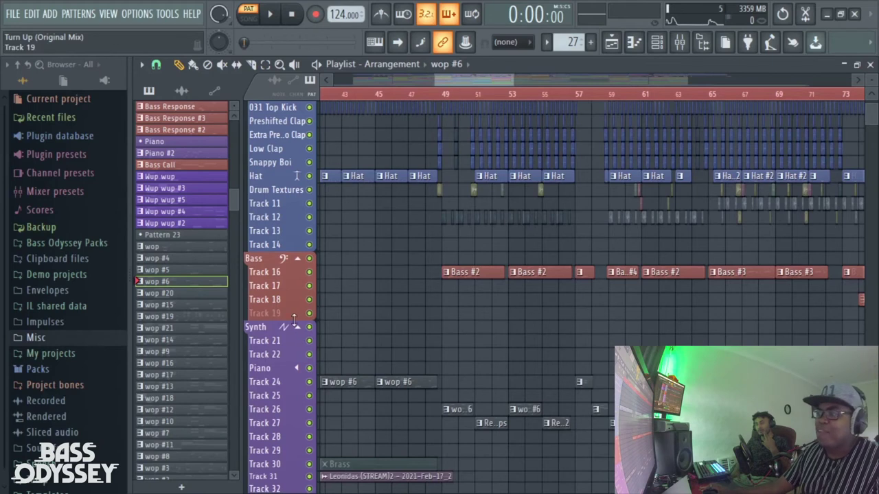
scroll(315, 167, up, 3)
scroll(412, 172, down, 4)
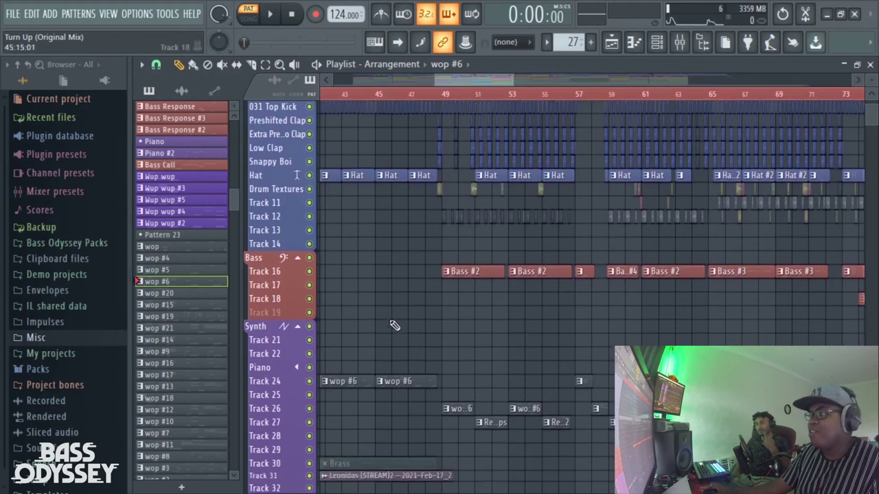
Play the song from bar 49, where the Bass #2 clips begin, and stop after a few bars
click(443, 96)
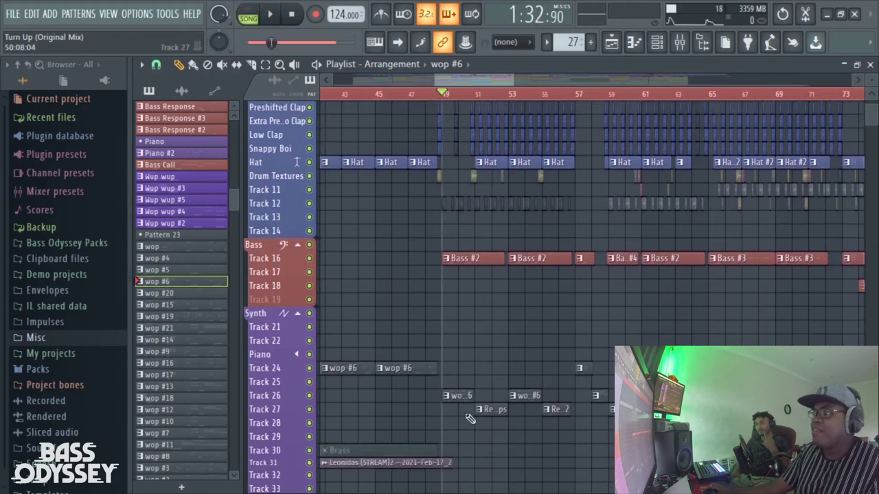
mouse_move(512, 76)
mouse_down()
mouse_move(464, 78)
mouse_move(513, 88)
mouse_move(484, 79)
mouse_move(521, 78)
mouse_up()
key(space)
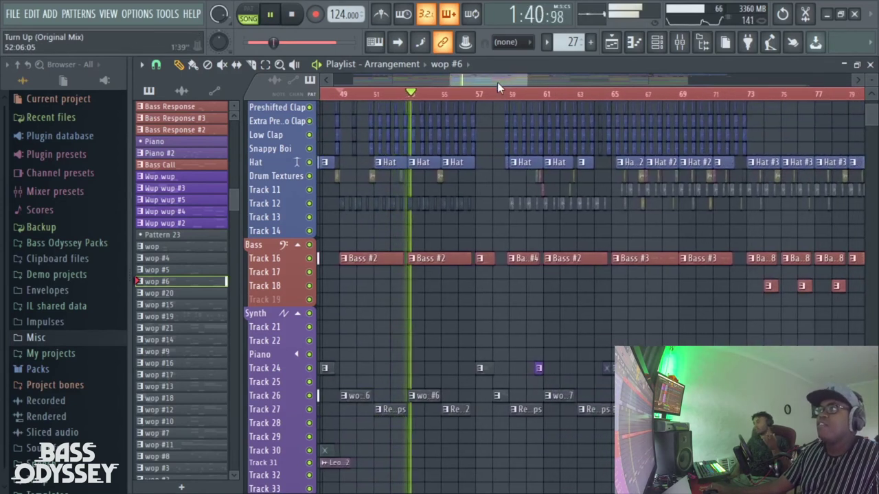
key(space)
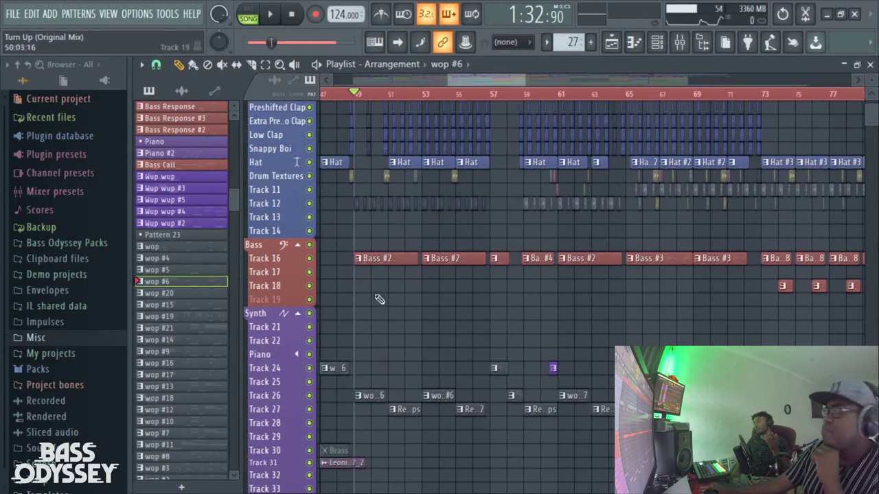
Examine the bass and synth clips from bar 49 and briefly play the first wop #6 clip on Track 26
scroll(374, 310, down, 3)
mouse_move(526, 81)
mouse_down()
mouse_move(547, 82)
mouse_move(523, 81)
mouse_up()
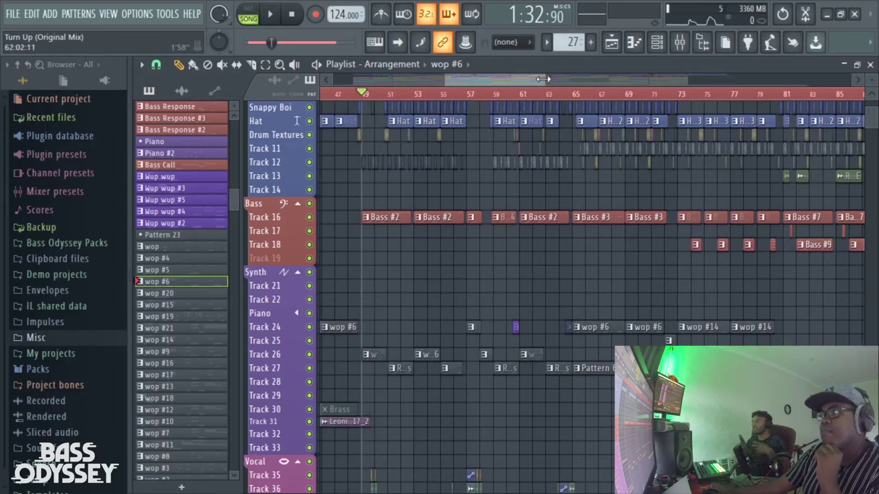
drag(542, 79, 556, 79)
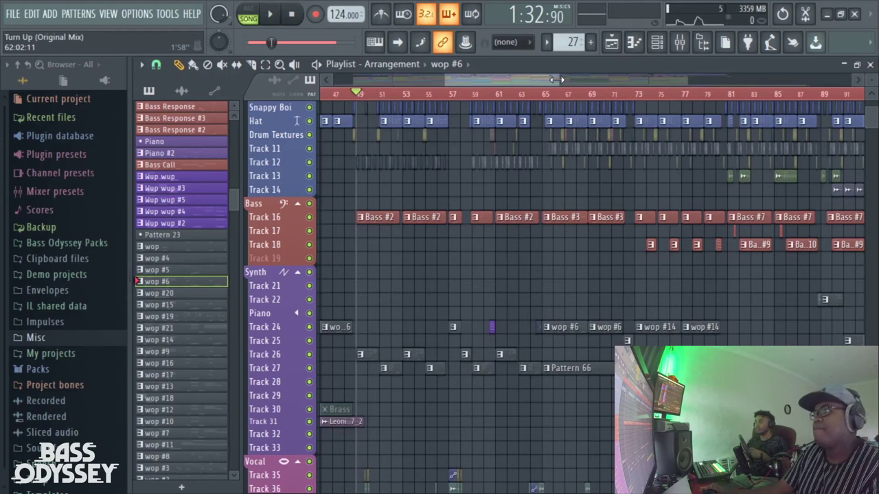
drag(556, 79, 509, 77)
scroll(354, 275, down, 2)
drag(872, 81, 861, 96)
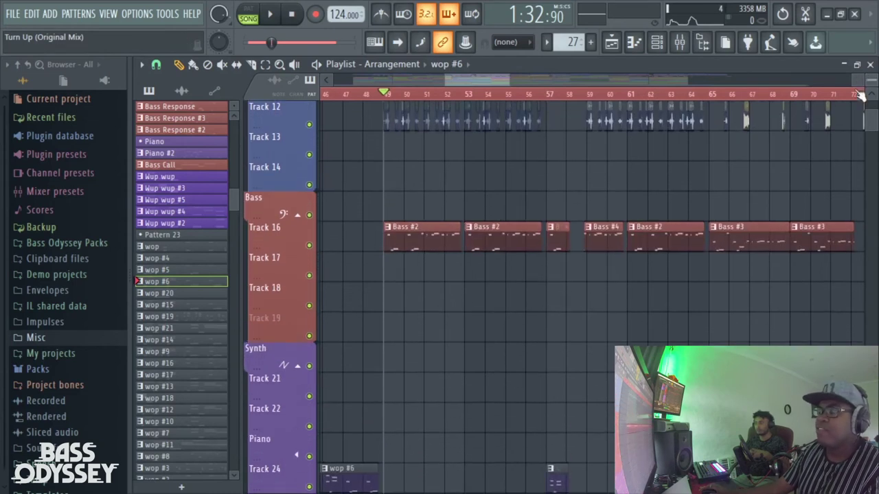
scroll(429, 289, down, 6)
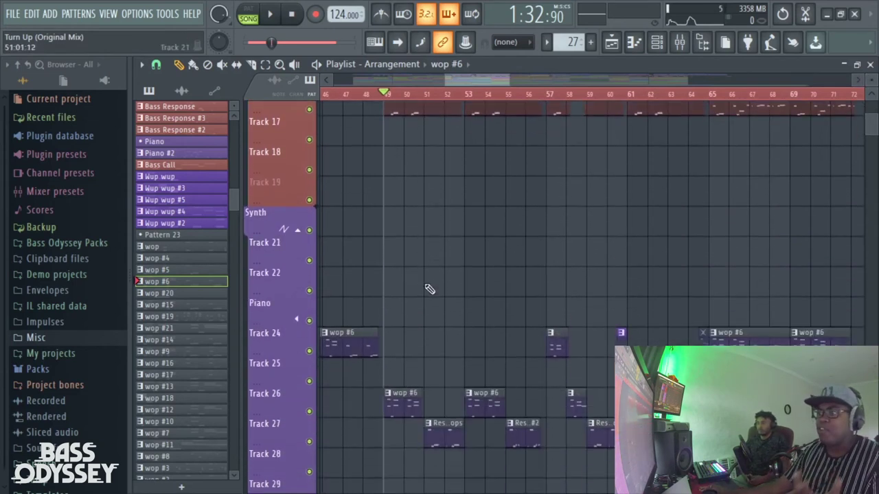
key(space)
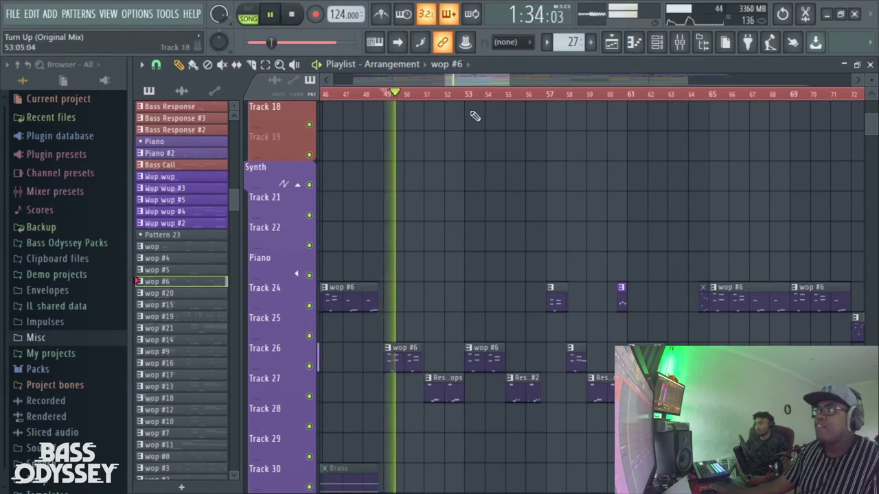
drag(486, 79, 491, 81)
key(space)
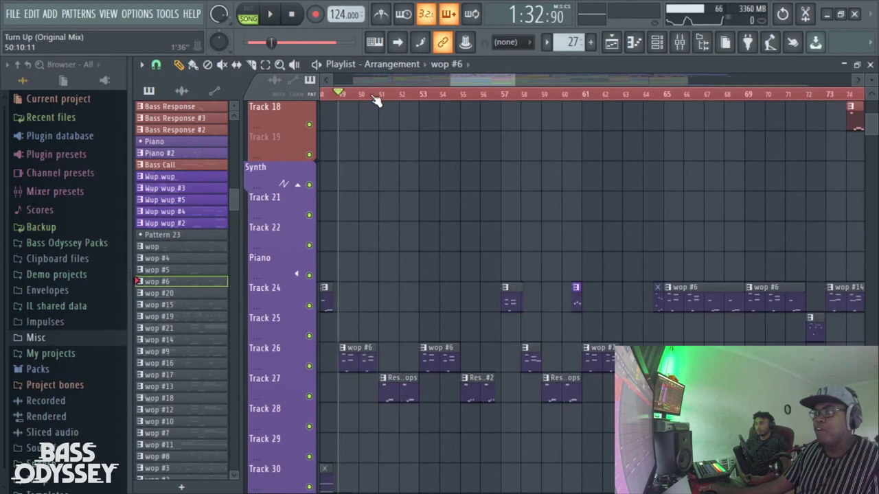
Play the Response Wops clip on Track 27 from just before bar 51 and stop the playback
key(space)
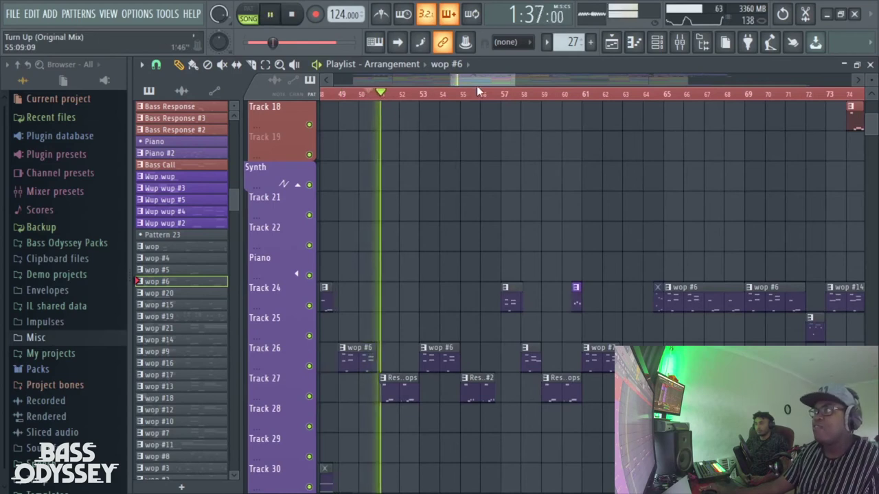
drag(511, 80, 491, 83)
key(space)
Open the wop #6 clip at bar 53 on Track 26 in the piano roll
scroll(501, 219, up, 1)
scroll(500, 217, down, 4)
scroll(507, 249, up, 4)
scroll(420, 223, down, 2)
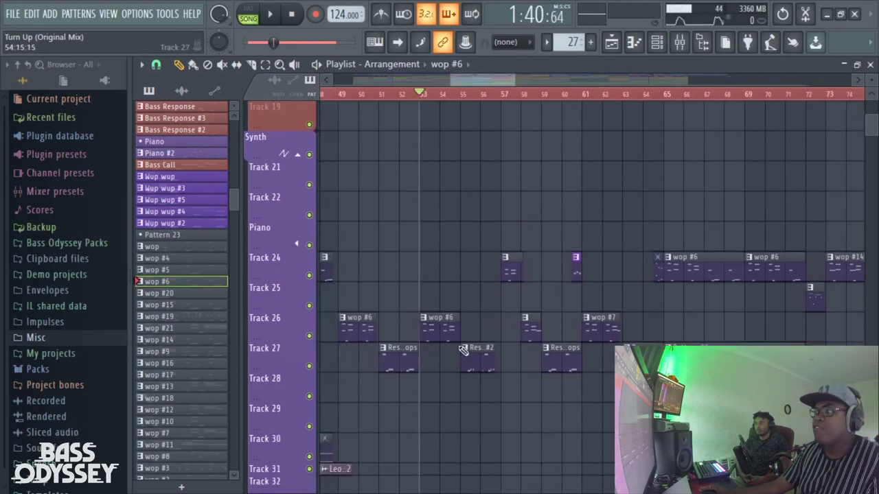
drag(515, 77, 510, 78)
double_click(434, 331)
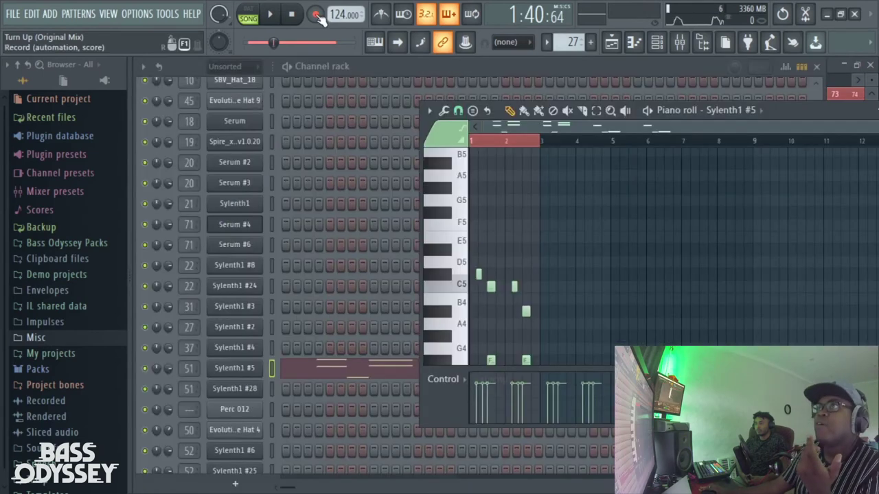
Play the wop #6 pattern on its own, return to the playlist and stop the playback
key(space)
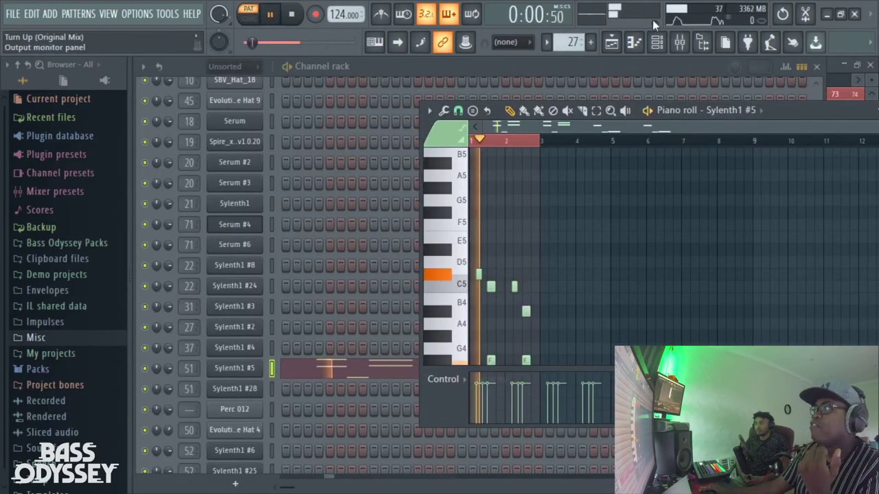
click(611, 42)
key(space)
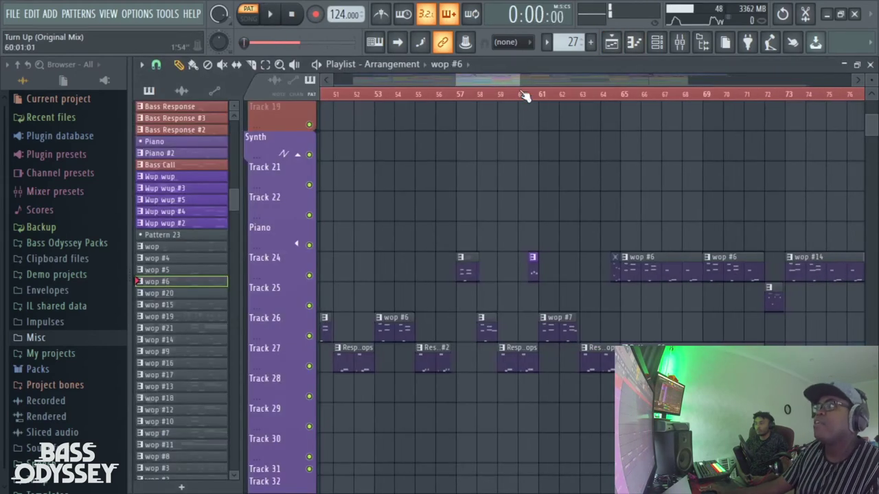
Play the song from bar 49 for about a bar and stop it
scroll(496, 78, down, 4)
mouse_move(497, 79)
mouse_down()
mouse_move(484, 80)
mouse_move(510, 81)
mouse_up()
click(460, 97)
key(space)
scroll(535, 302, up, 8)
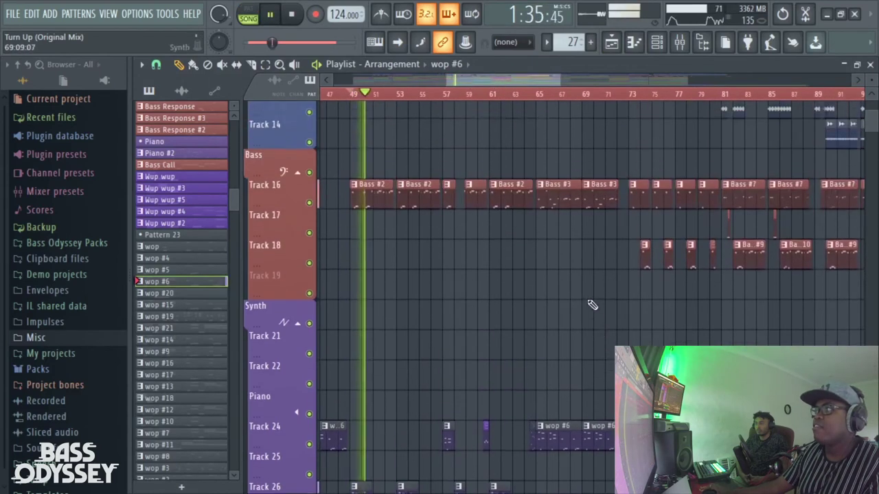
key(space)
Compare the drum and synth tracks around bars 49 to 65 and play the song from just before bar 57
scroll(570, 302, down, 3)
scroll(522, 241, up, 1)
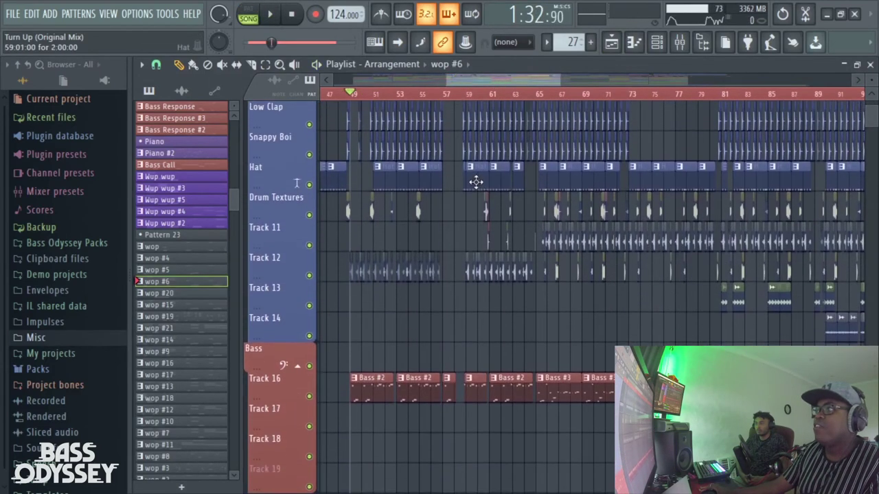
scroll(473, 206, down, 12)
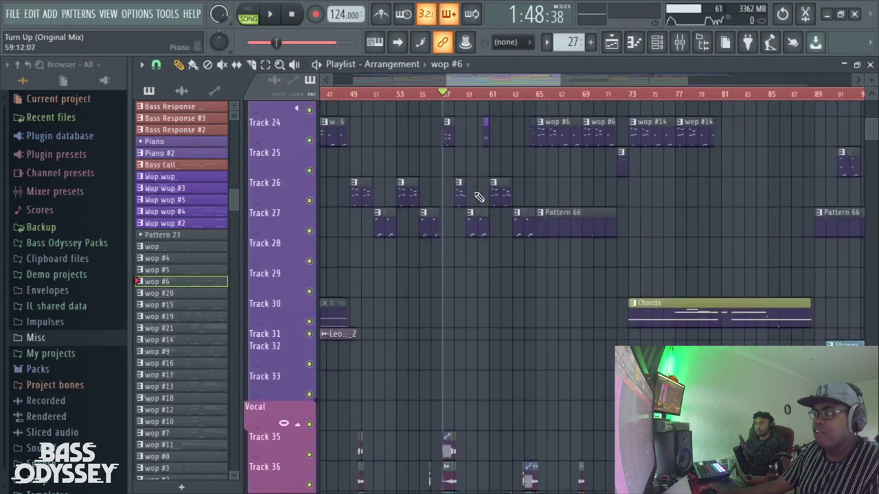
key(space)
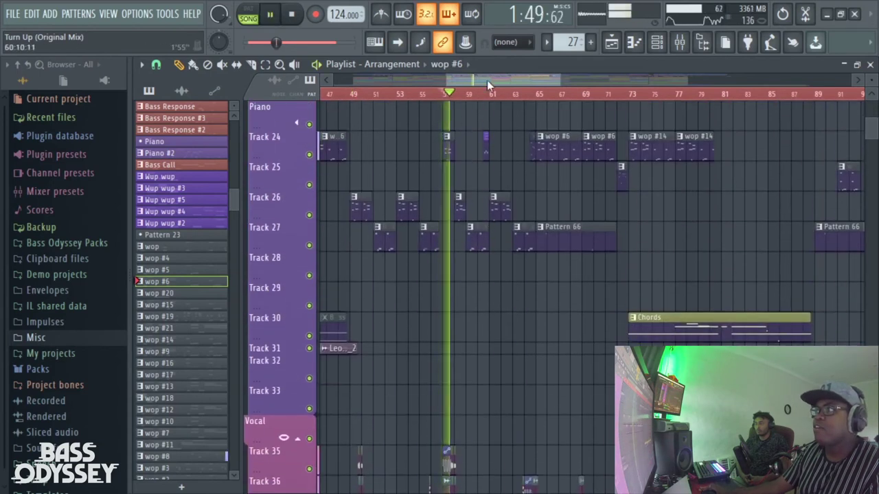
mouse_move(489, 81)
mouse_down()
mouse_move(509, 79)
mouse_move(487, 81)
mouse_up()
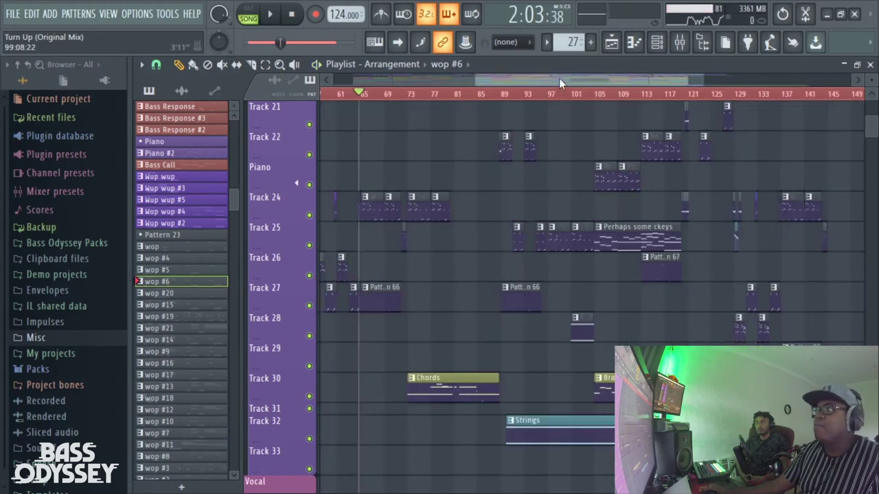
Play the song from just before bar 129, through the wop clips on Tracks 27 and 28, and stop the playback
drag(551, 78, 744, 99)
drag(807, 80, 649, 82)
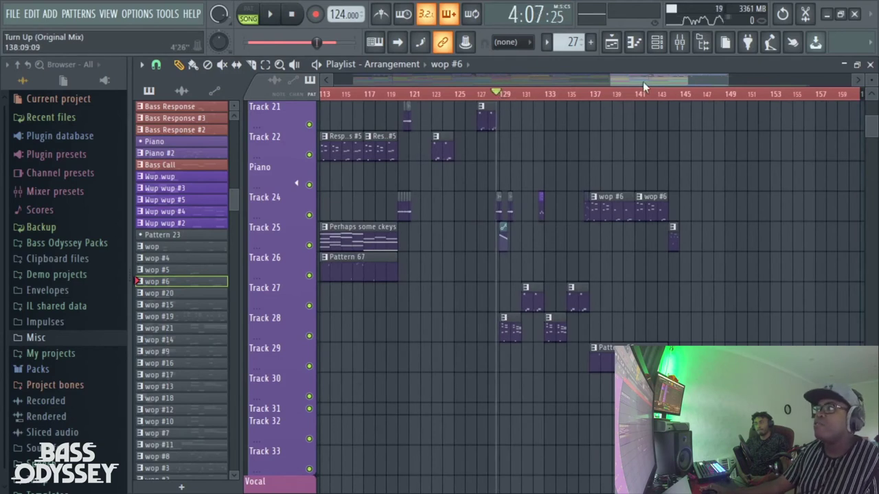
key(space)
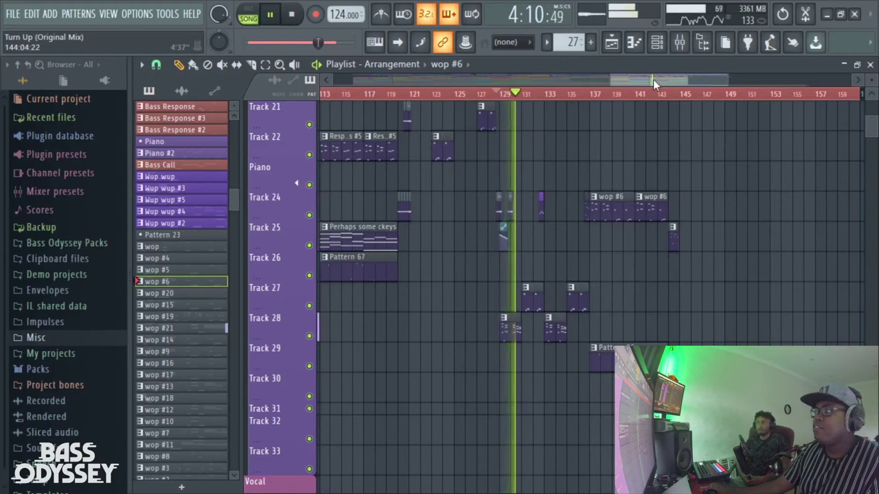
drag(651, 77, 655, 80)
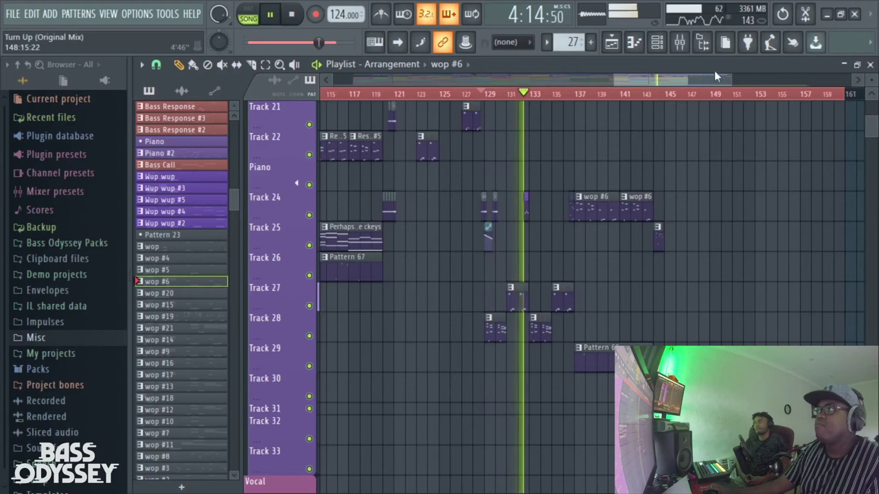
drag(730, 80, 738, 81)
drag(612, 81, 535, 81)
drag(736, 79, 618, 80)
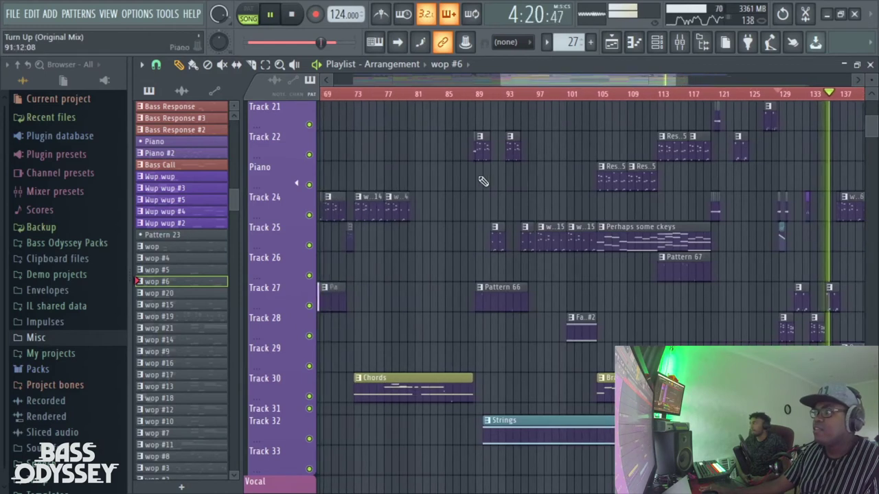
key(space)
Examine the synth track layout from about bar 113 back to bar 33 in the playlist
scroll(474, 194, down, 4)
scroll(494, 216, up, 5)
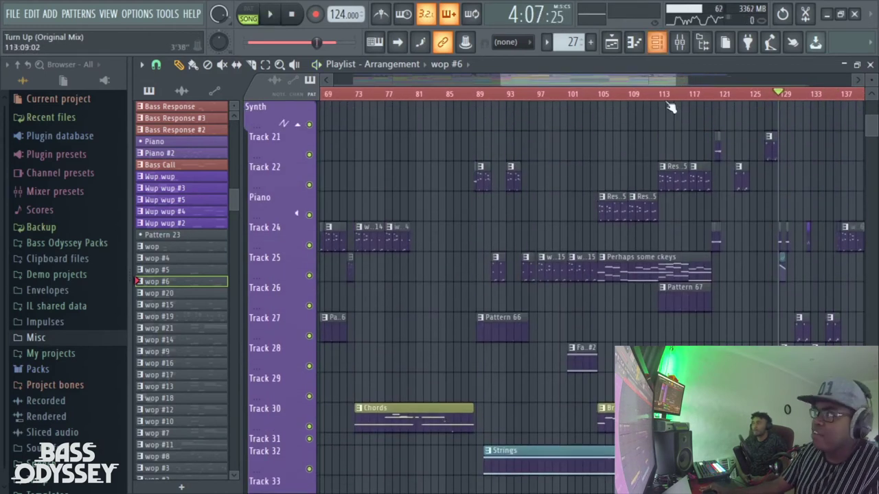
scroll(674, 83, up, 4)
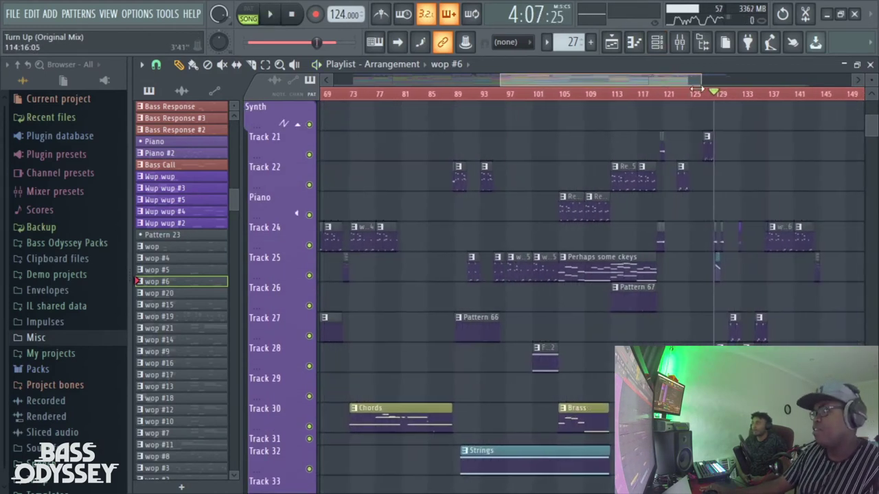
scroll(652, 86, down, 3)
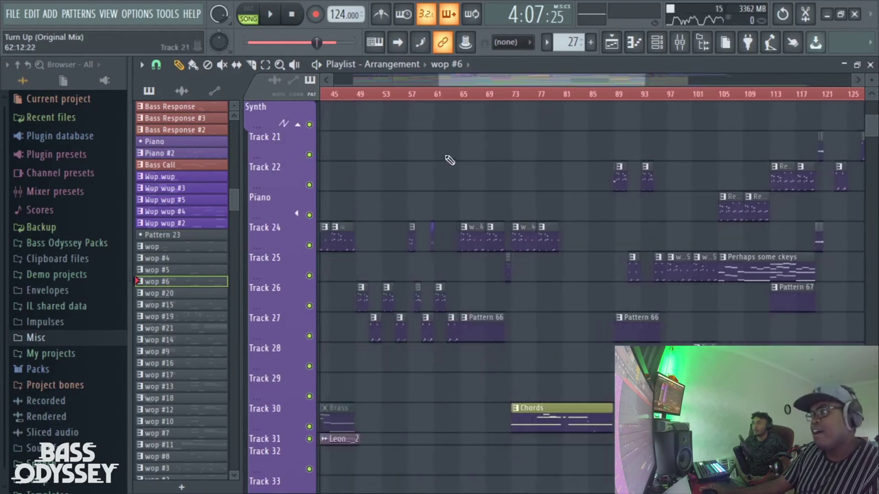
scroll(439, 206, down, 3)
scroll(441, 227, up, 5)
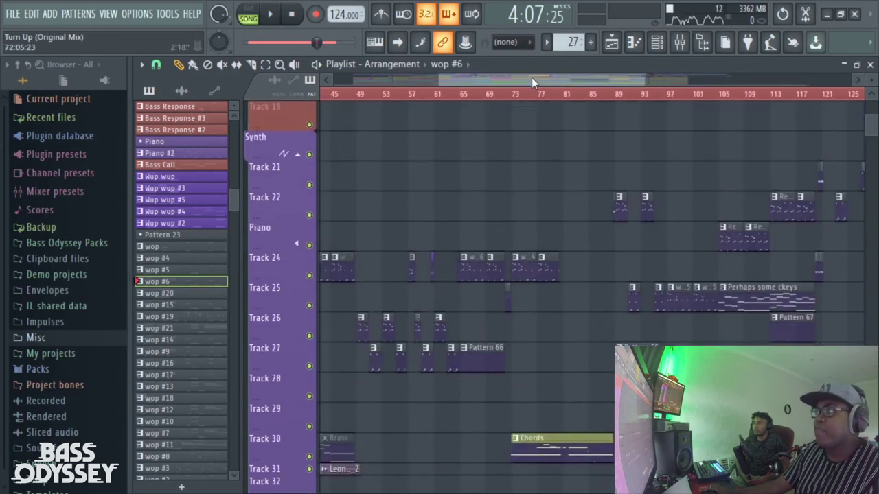
drag(532, 78, 485, 96)
scroll(427, 290, down, 4)
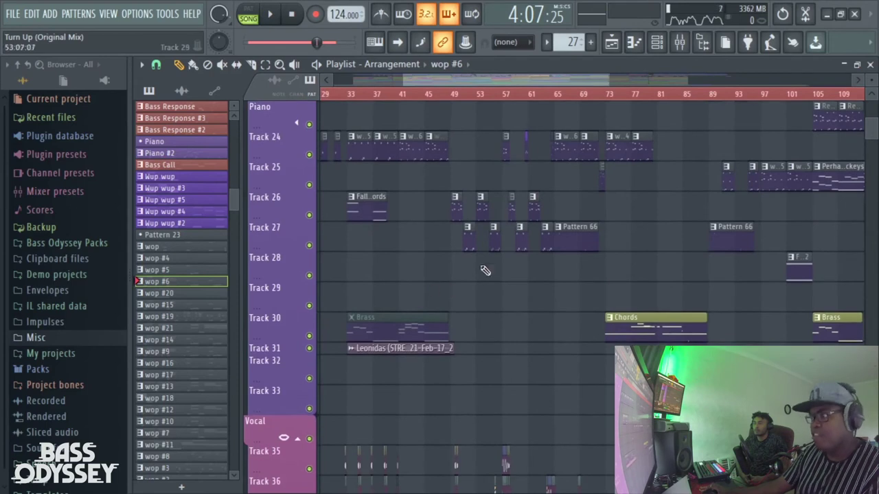
mouse_move(607, 80)
mouse_down()
mouse_move(512, 84)
mouse_move(601, 81)
mouse_up()
Open the muted Brass clip at bar 33 on Track 30 and show its TyrellN6 instrument
double_click(379, 332)
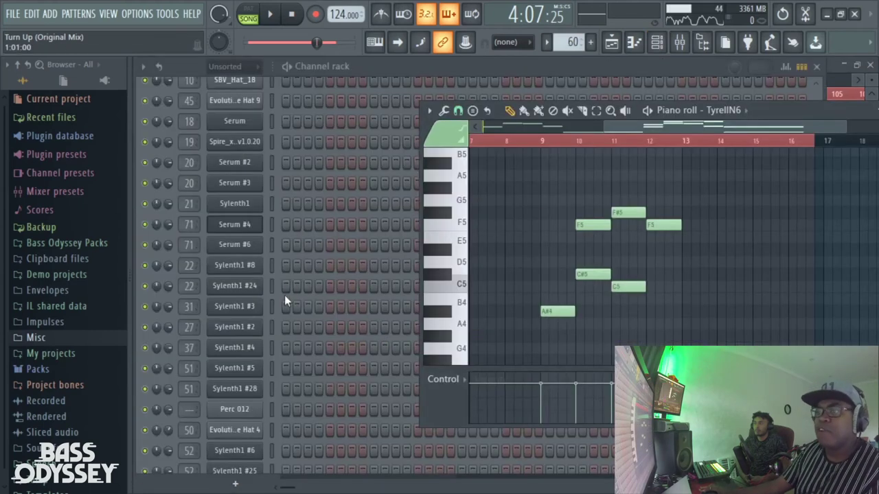
scroll(306, 279, down, 5)
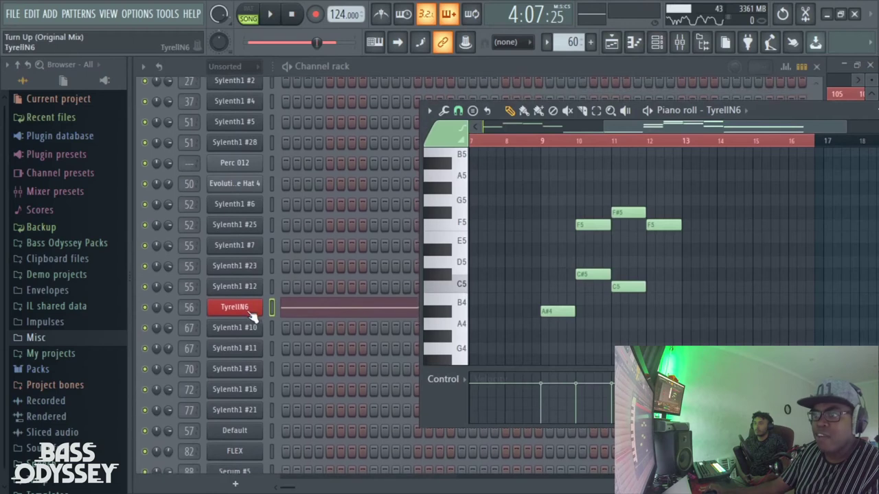
click(245, 307)
drag(392, 98, 539, 31)
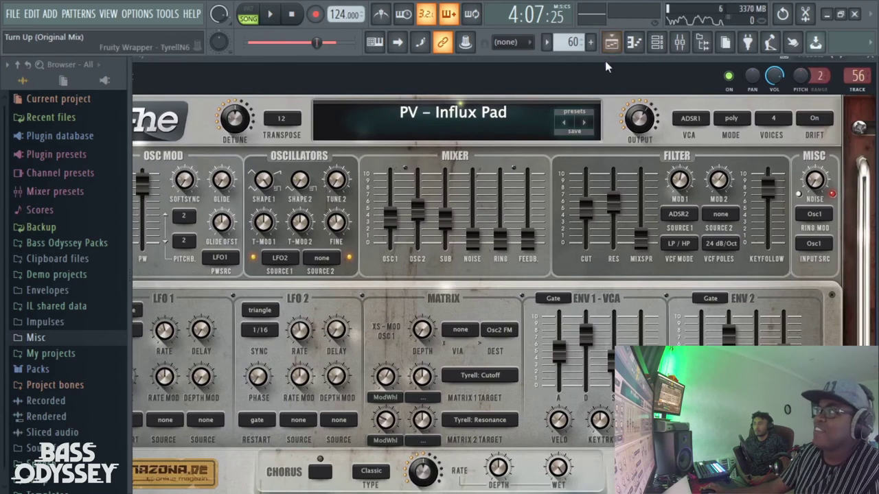
drag(605, 61, 540, 116)
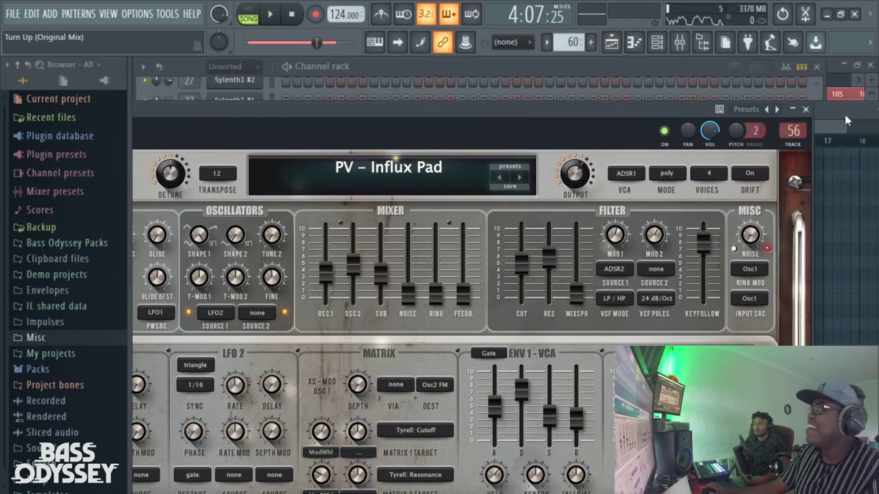
Close the TyrellN6 instrument, view the Brass notes in the piano roll from bar 1, and return to the playlist
click(807, 110)
click(345, 304)
click(338, 308)
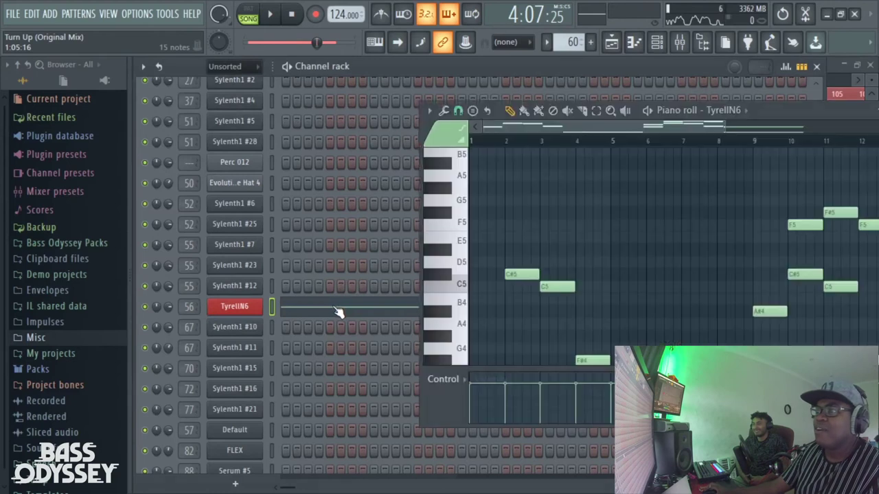
drag(838, 112, 633, 114)
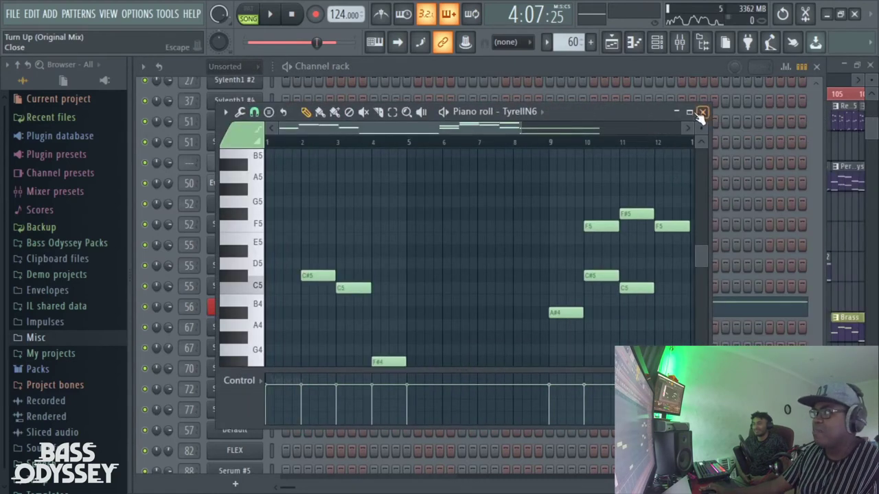
click(613, 42)
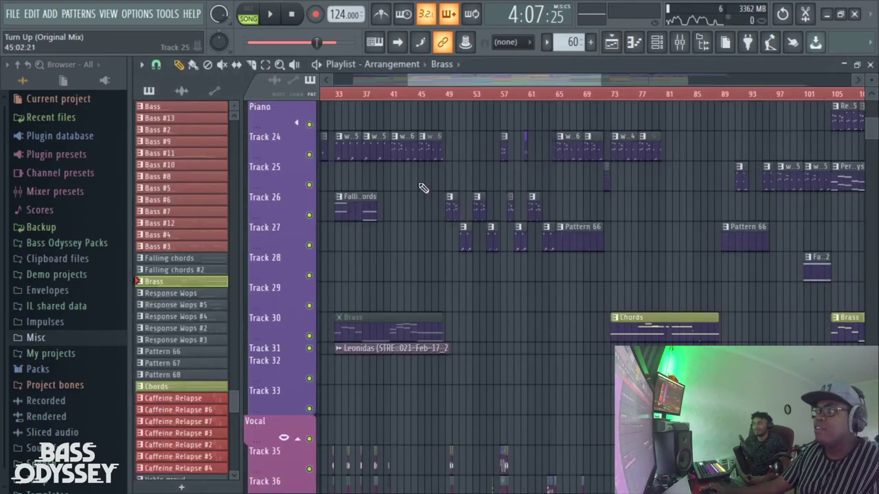
Play the song from bar 33, where the Falling chords clip begins, and stop after a couple of bars
click(341, 94)
key(space)
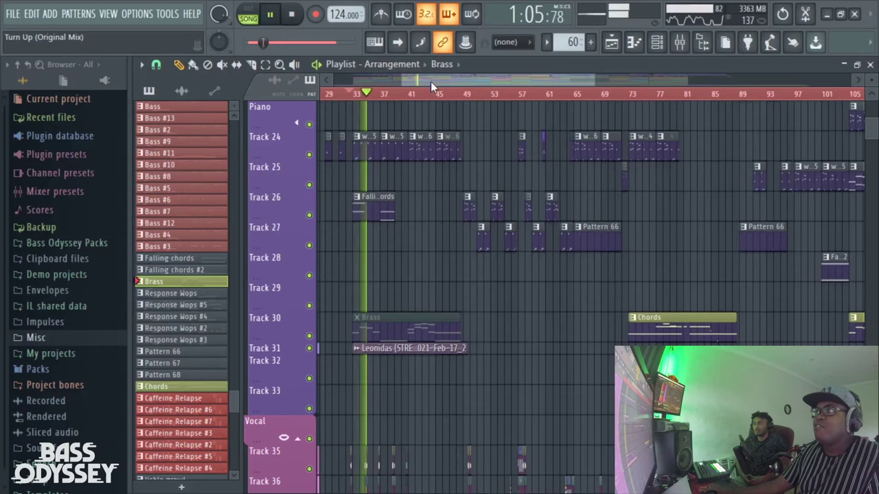
key(space)
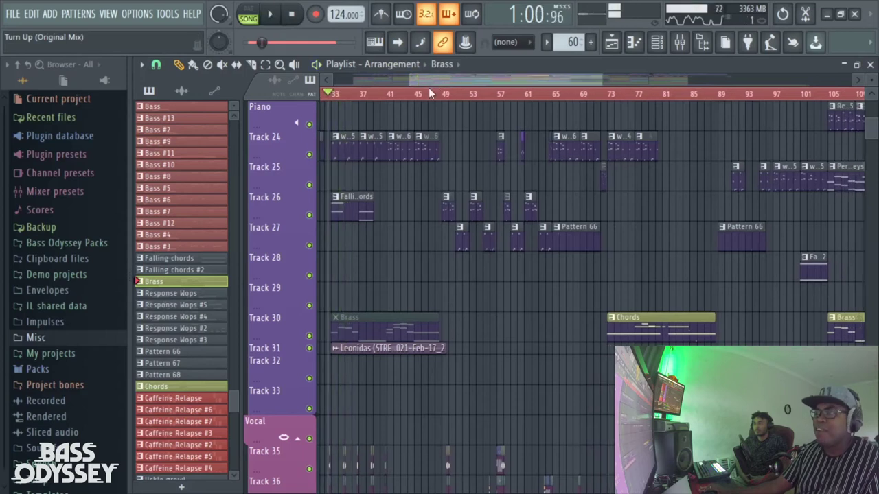
Play the song from about bar 41, where the wop #6 clips begin on Track 24, and stop the playback
click(388, 94)
key(space)
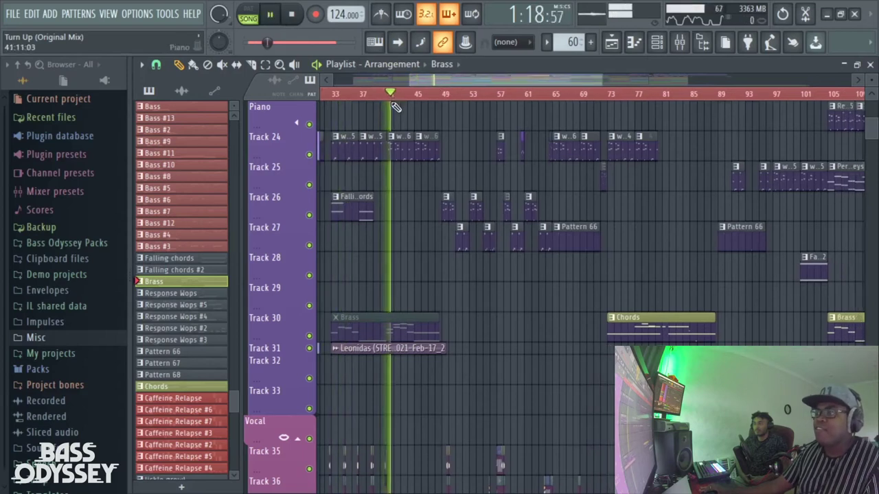
drag(442, 83, 452, 84)
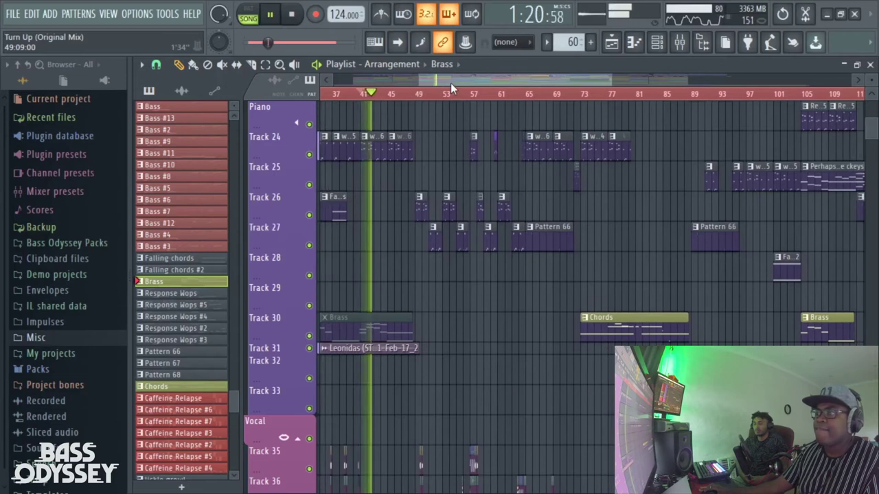
drag(609, 79, 638, 79)
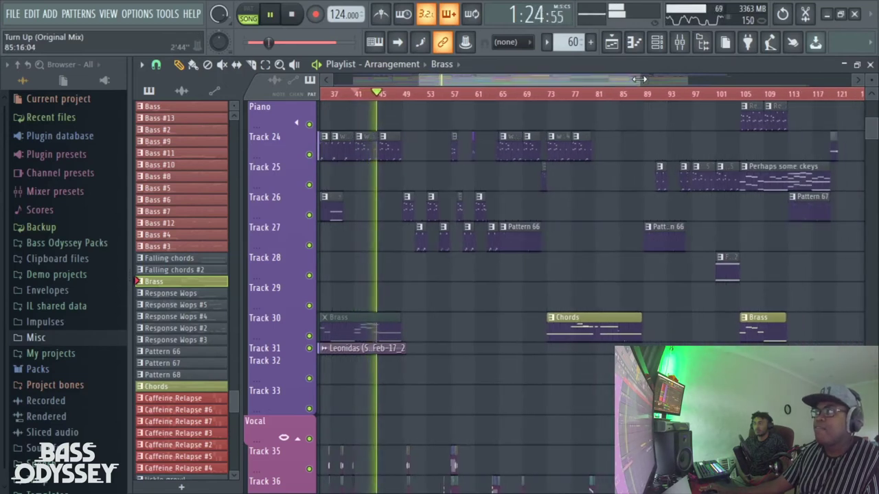
mouse_move(638, 79)
mouse_down()
mouse_move(487, 80)
mouse_move(623, 84)
mouse_up()
key(space)
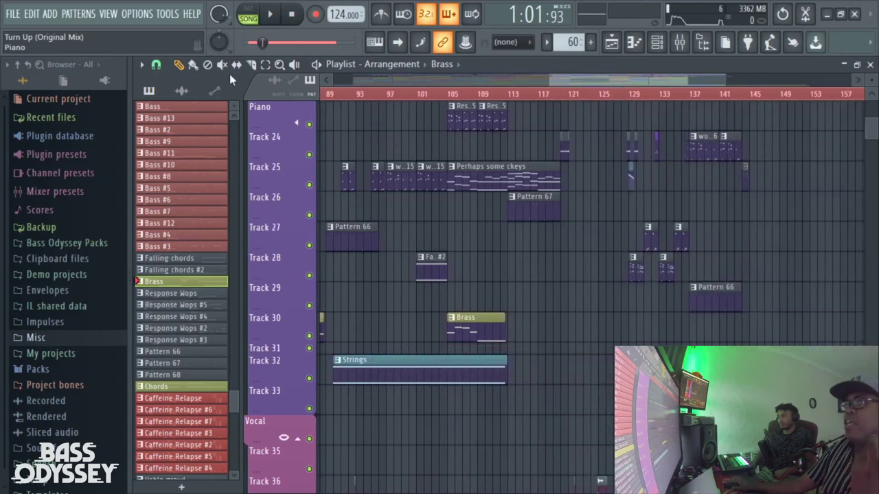
Set the song position to bar 105 and open the Perhaps some ckeys clip on Track 25 in the piano roll
drag(726, 79, 678, 81)
drag(600, 81, 616, 84)
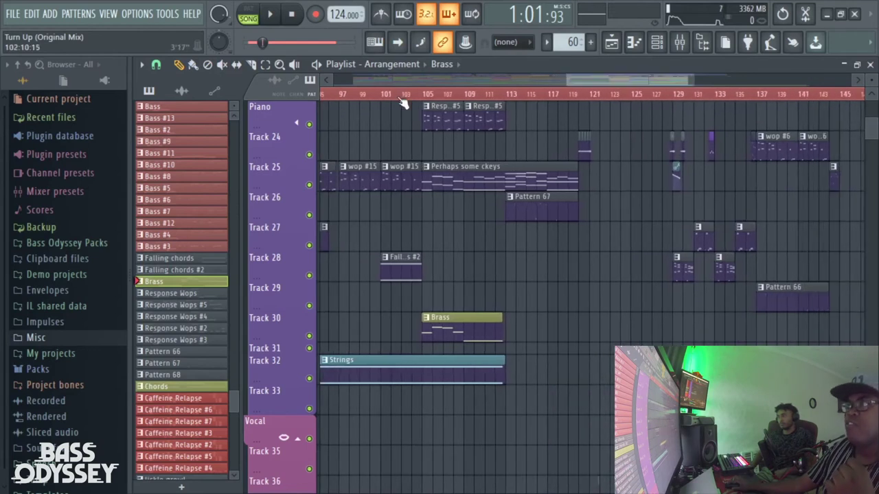
click(422, 95)
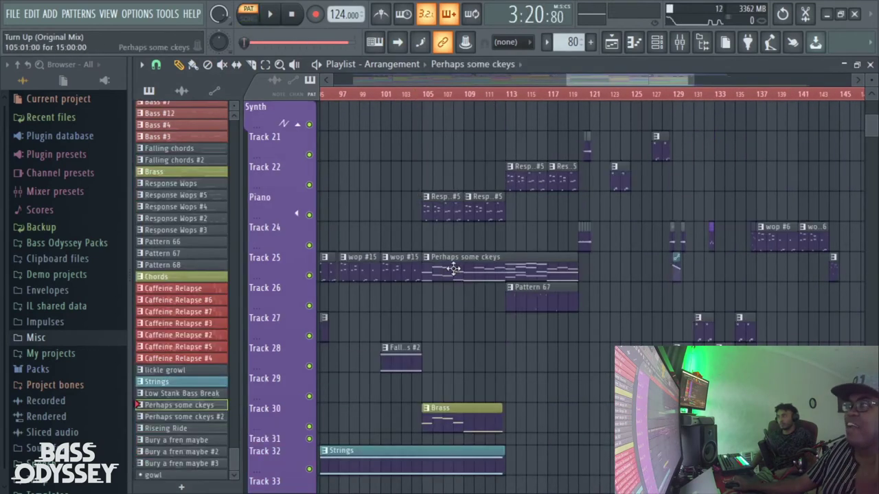
double_click(454, 268)
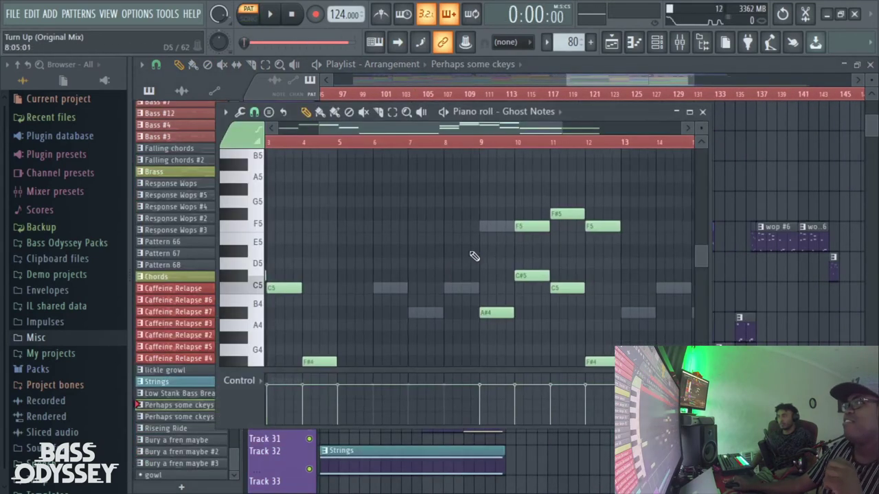
Show the Serum instrument with the Sustained Chord Patch preset, play the Perhaps some ckeys pattern and return to the playlist
click(646, 42)
click(247, 415)
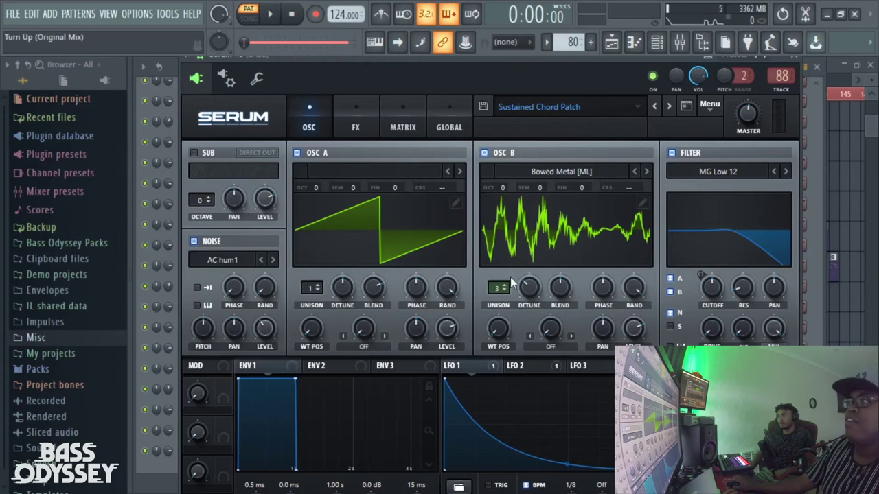
click(611, 44)
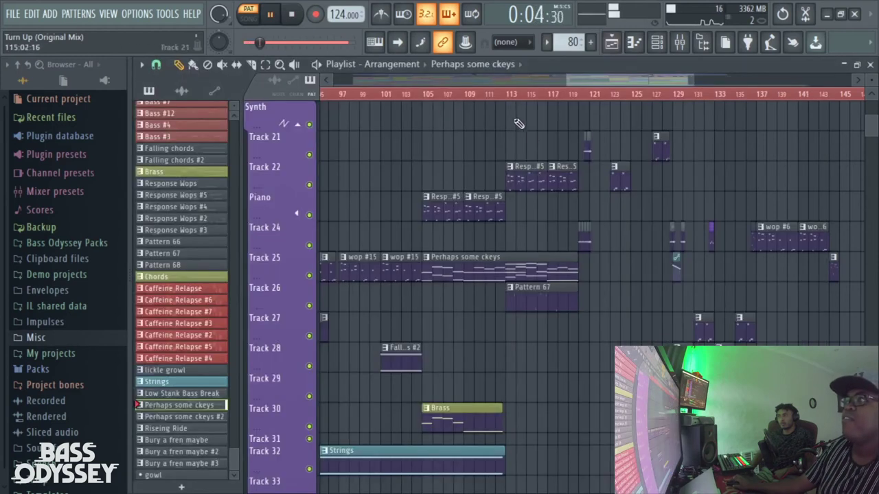
Play the song from bar 105 and open the mixer to show the LABS track and its effects
click(427, 97)
key(F9)
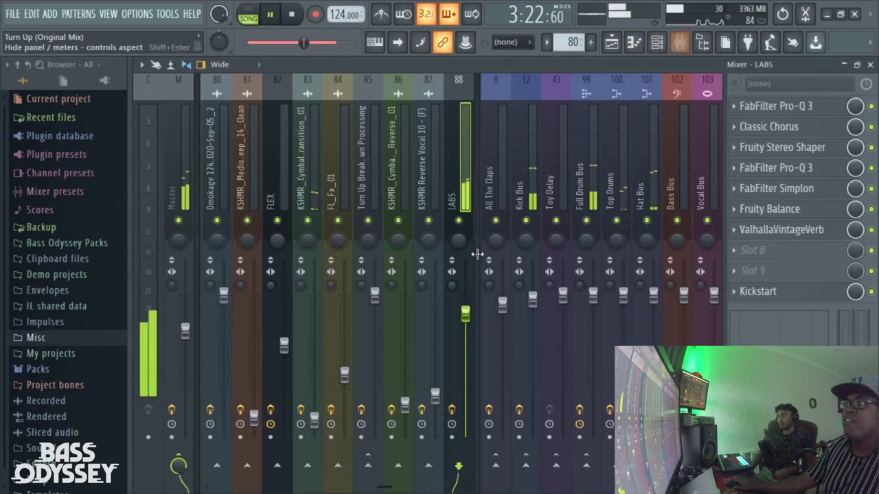
Return to the playlist, play the Perhaps some ckeys section on Track 25 from bar 105 and stop the playback
click(612, 43)
key(space)
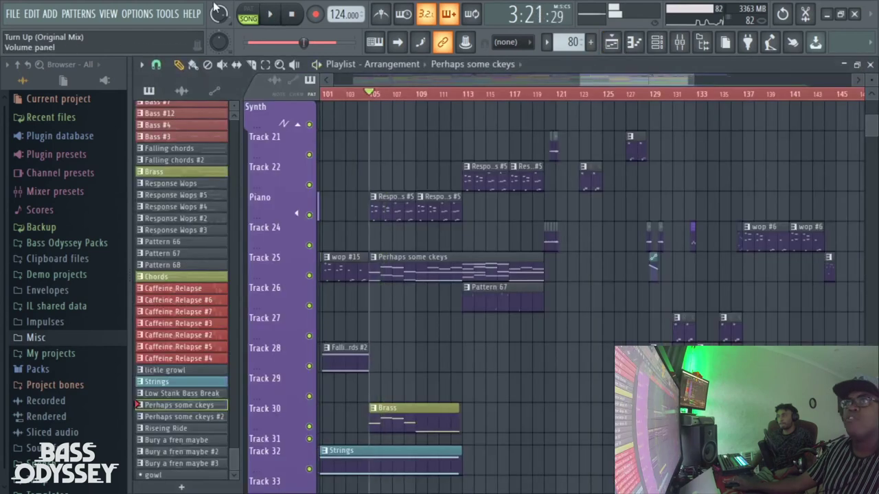
key(space)
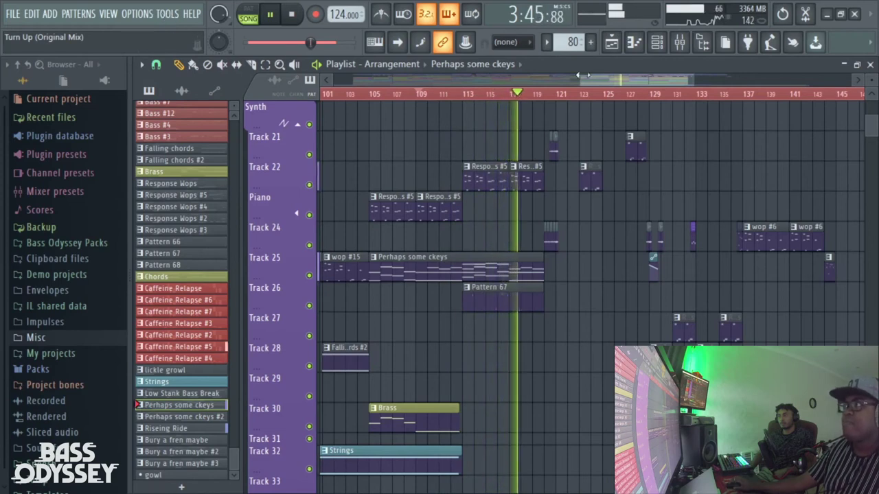
mouse_move(580, 78)
mouse_down()
mouse_move(510, 79)
mouse_move(647, 83)
mouse_up()
key(space)
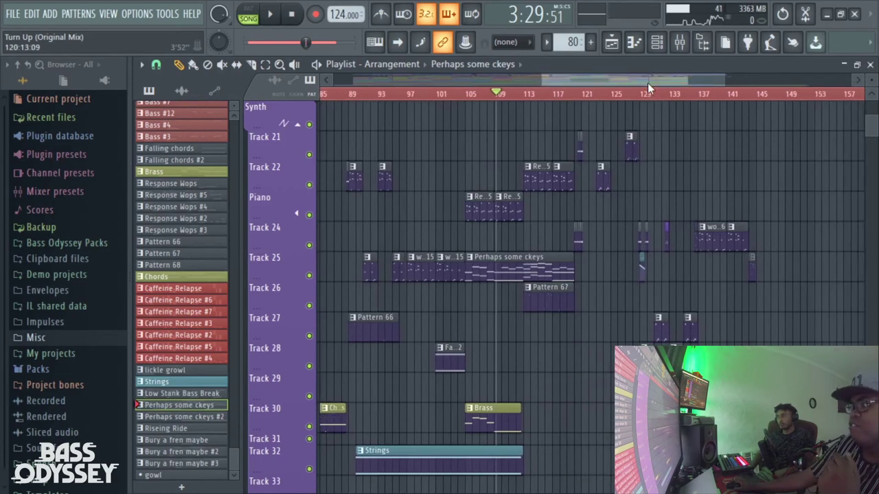
Examine the synth clips on Tracks 21 to 33 across roughly bars 69 to 149 of the arrangement
drag(720, 79, 689, 77)
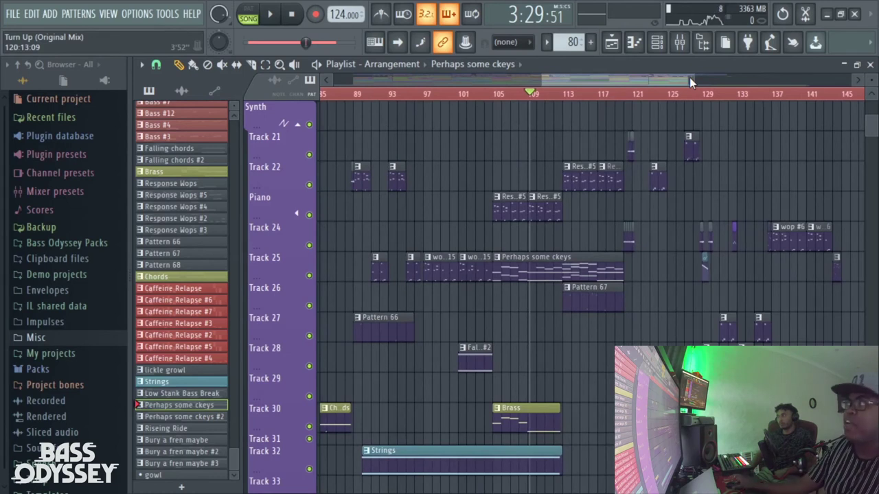
drag(693, 79, 622, 80)
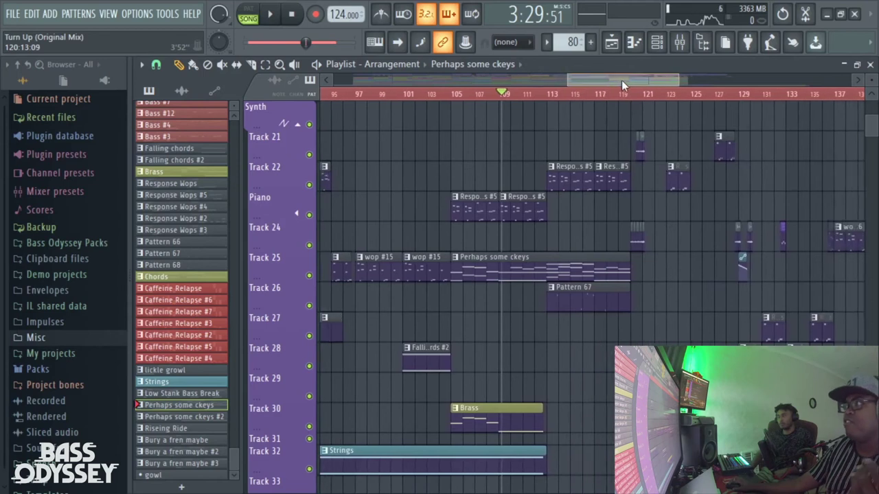
drag(568, 80, 540, 80)
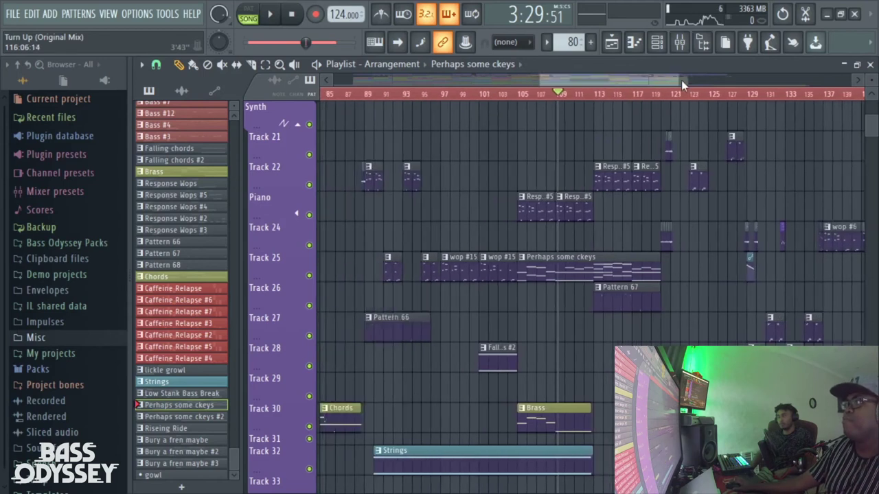
drag(679, 80, 700, 80)
scroll(668, 123, up, 2)
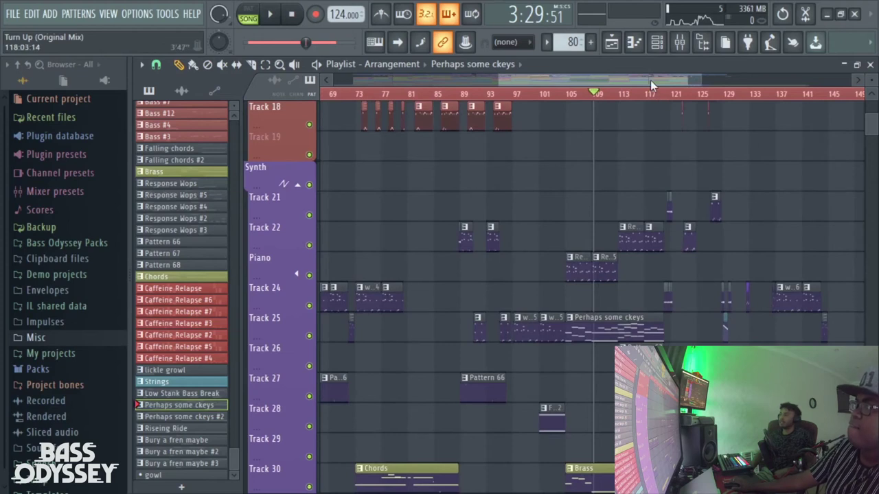
drag(650, 80, 655, 86)
scroll(603, 365, down, 1)
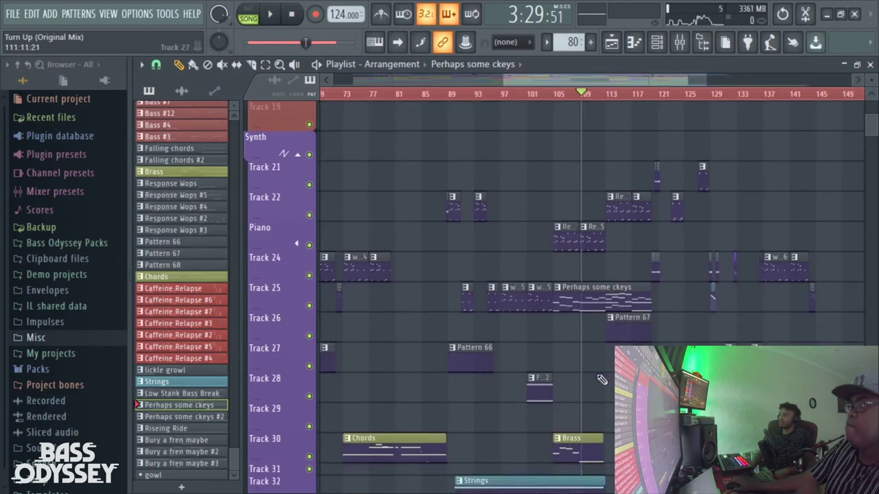
scroll(602, 380, down, 2)
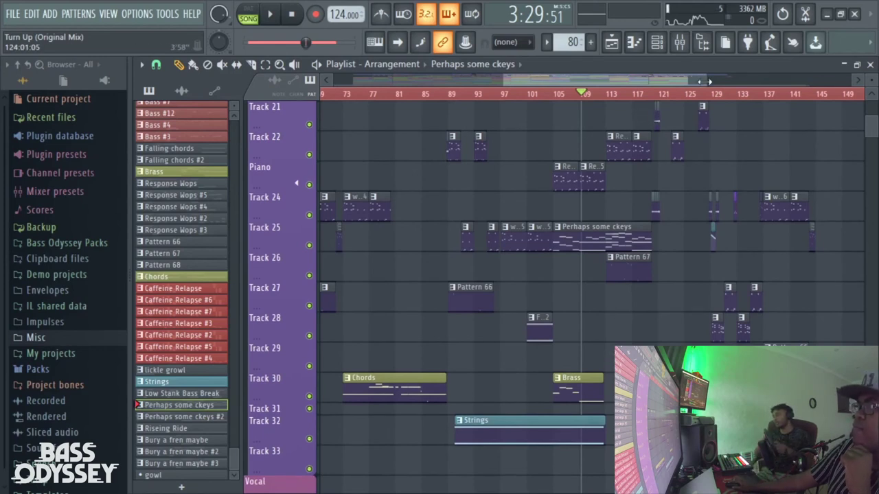
drag(705, 81, 676, 80)
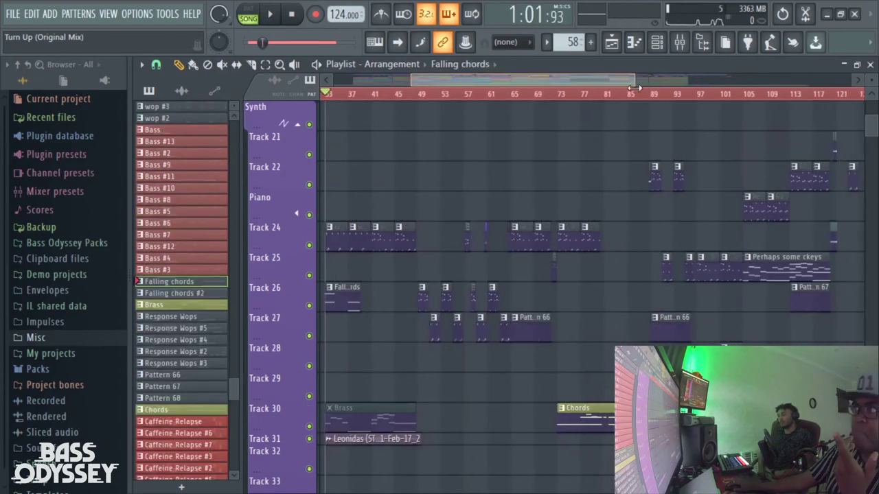
Audition the Falling chords pattern on its own and play the song from bar 33, where its clip starts
drag(522, 91, 584, 78)
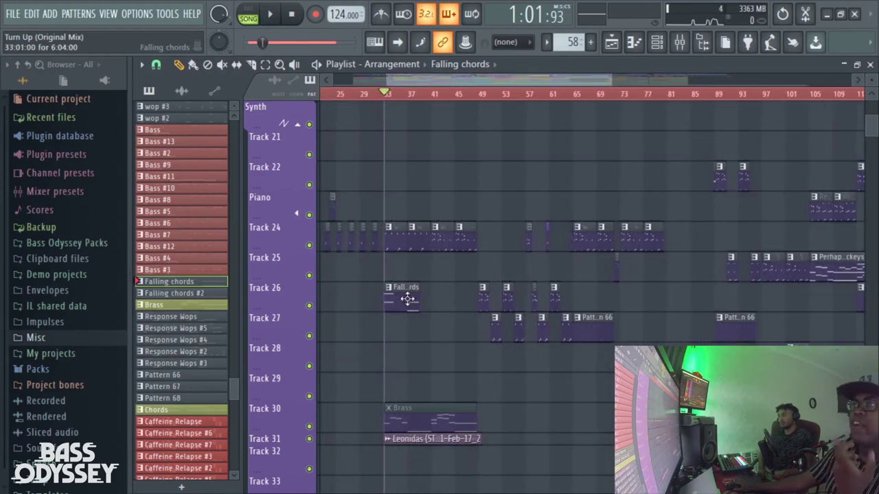
click(250, 13)
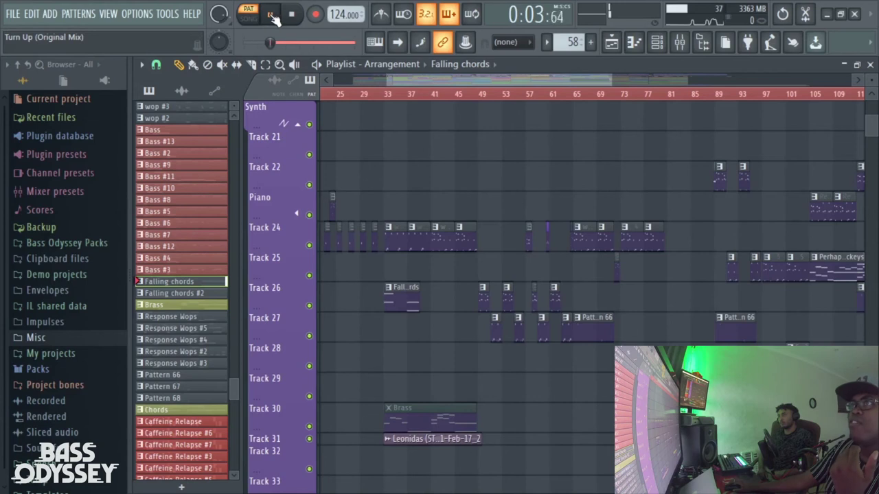
click(385, 94)
drag(601, 80, 556, 81)
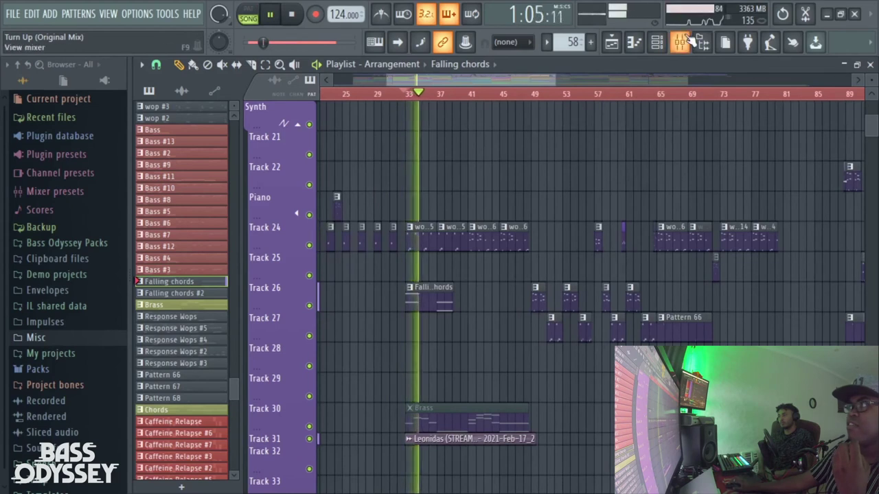
Show the mixer during playback, return to the playlist view of the Falling chords clip and stop the playback
click(682, 41)
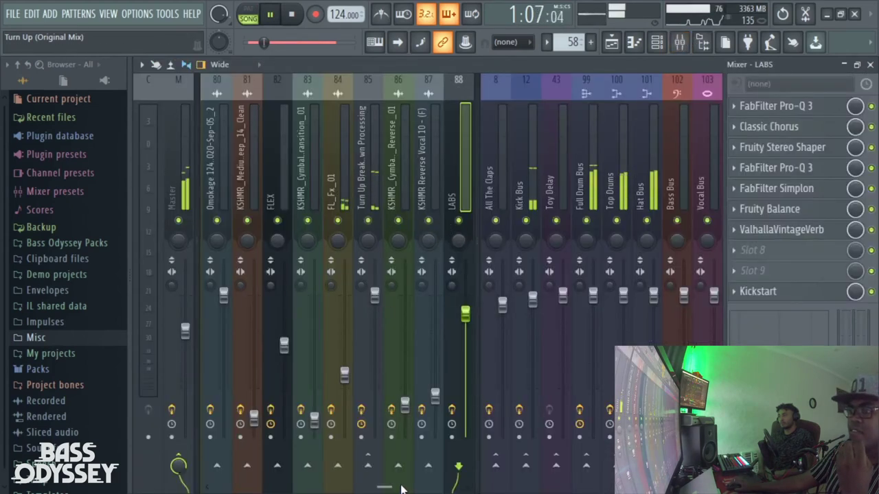
click(614, 44)
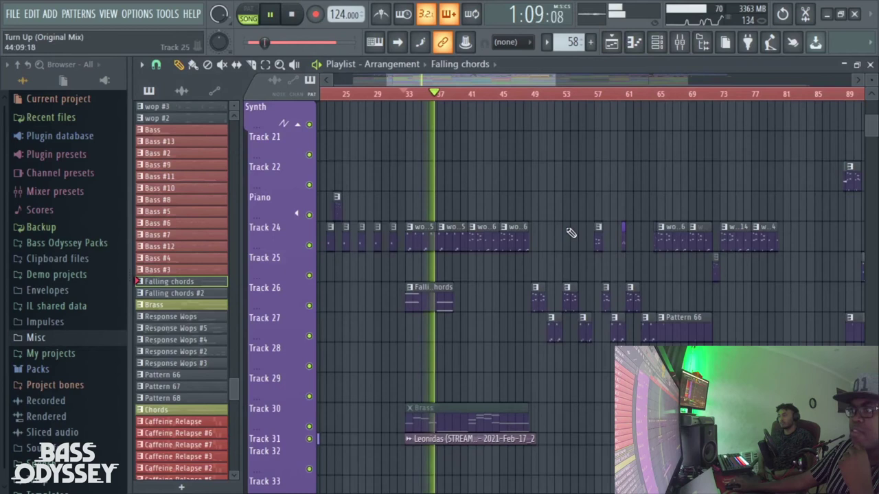
mouse_move(524, 80)
mouse_down()
mouse_move(544, 85)
mouse_move(506, 83)
mouse_up()
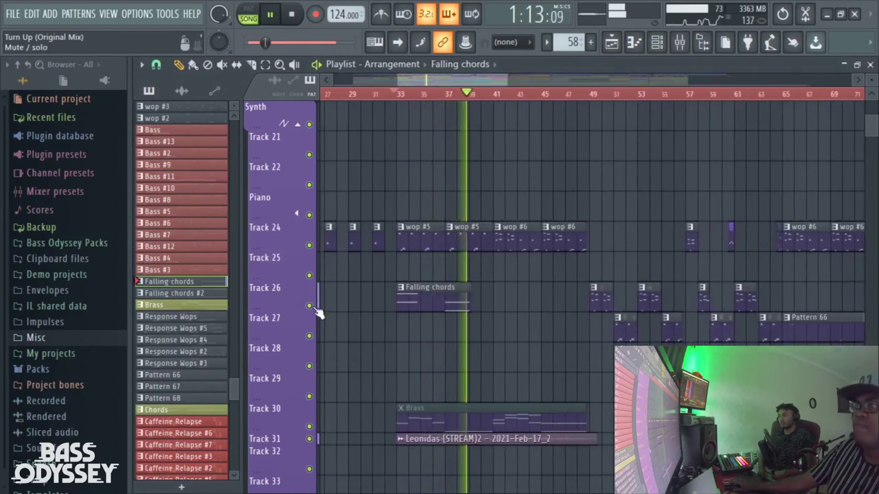
key(space)
Solo Track 26, play its Falling chords clip from about bar 33 and stop the playback
right_click(309, 306)
key(space)
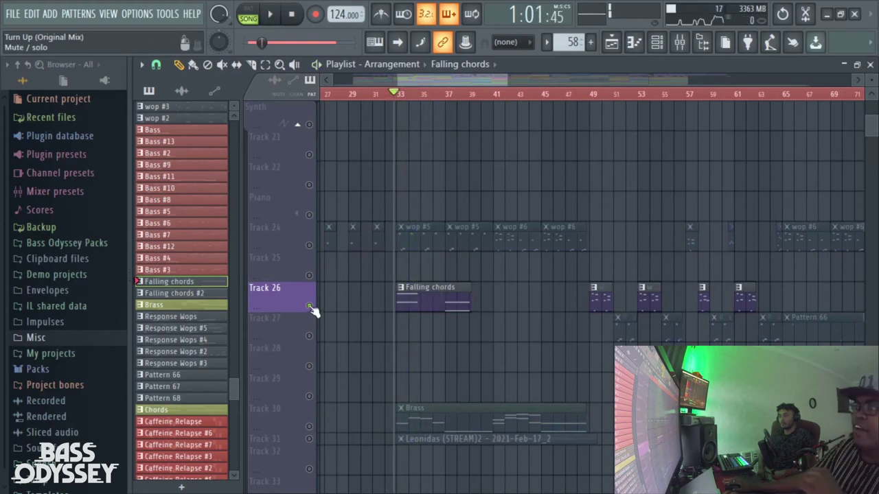
key(space)
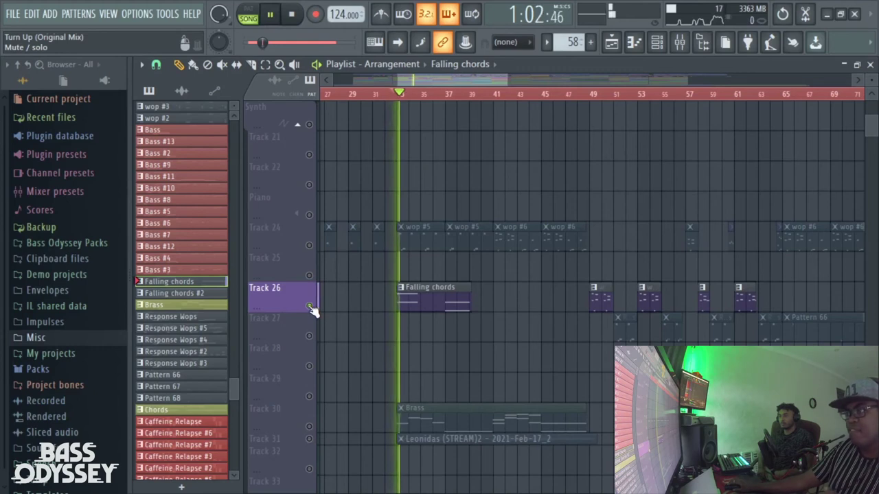
drag(511, 77, 532, 76)
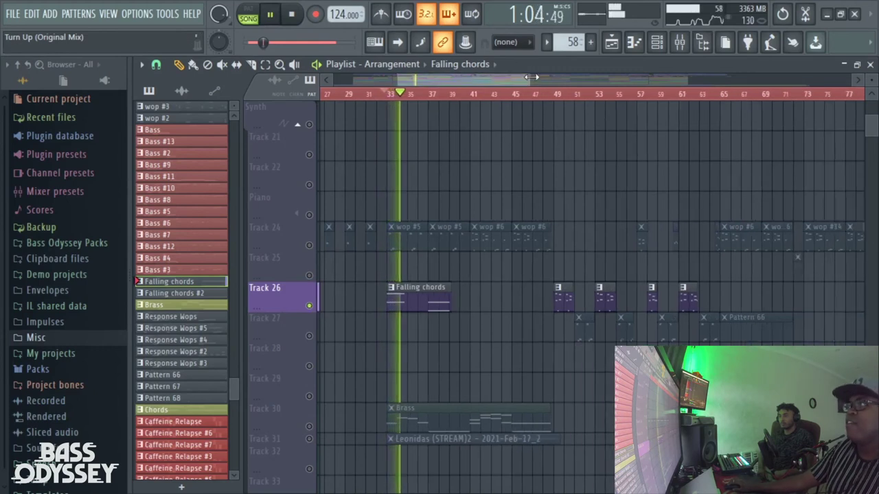
scroll(456, 275, down, 3)
scroll(349, 257, up, 2)
key(space)
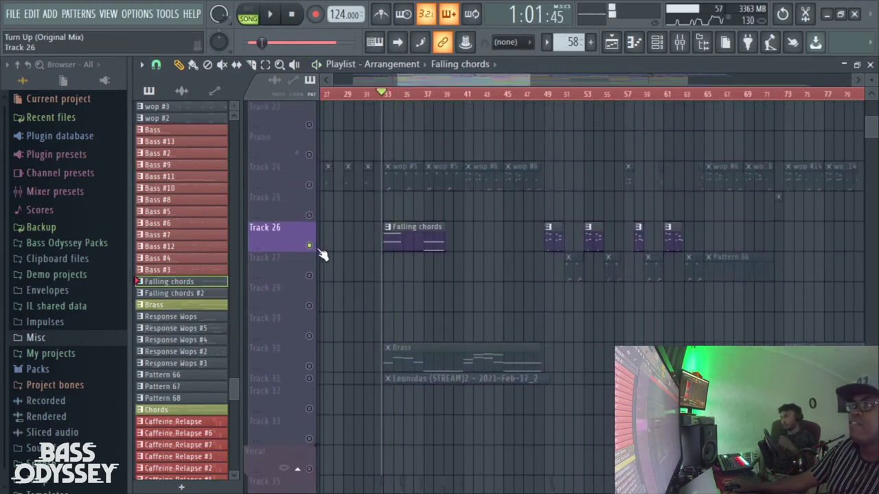
Unsolo Track 26 to re-enable all the other playlist tracks
click(310, 247)
click(310, 246)
right_click(310, 246)
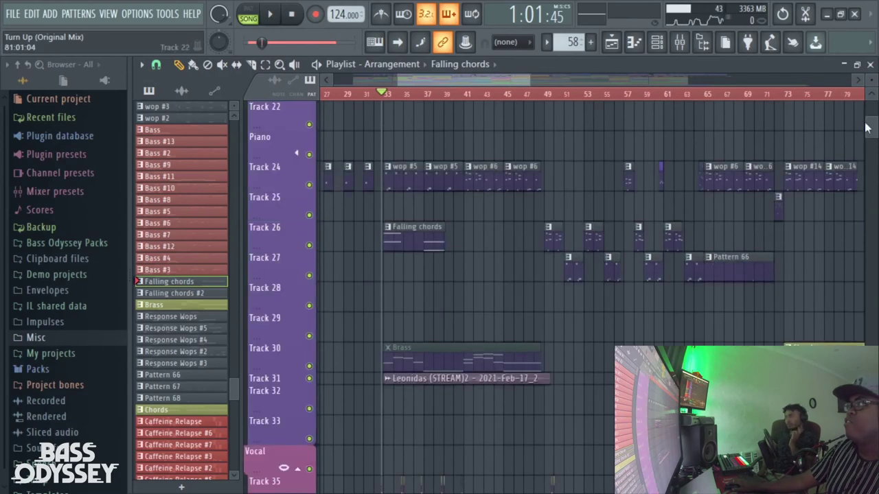
Set the song position just before bar 89 and reselect the playlist's snap-to-grid value
mouse_move(867, 128)
mouse_down()
mouse_move(871, 186)
mouse_move(871, 128)
mouse_up()
drag(509, 81, 589, 81)
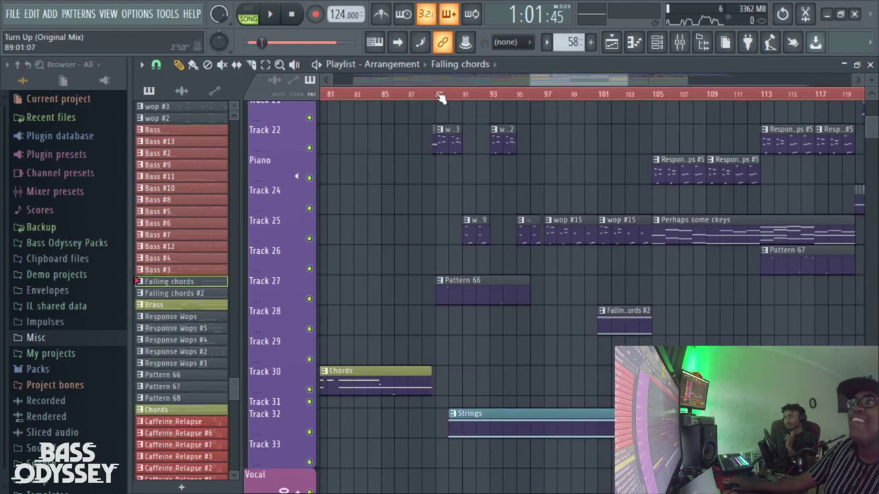
click(143, 66)
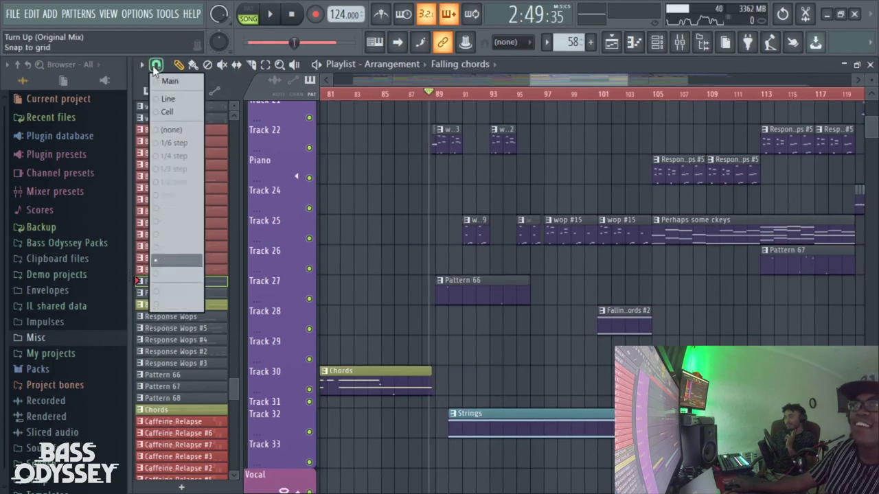
click(164, 259)
Open the Pattern 66 clip on Track 27 in the piano roll, play the pattern and return to the playlist
double_click(450, 287)
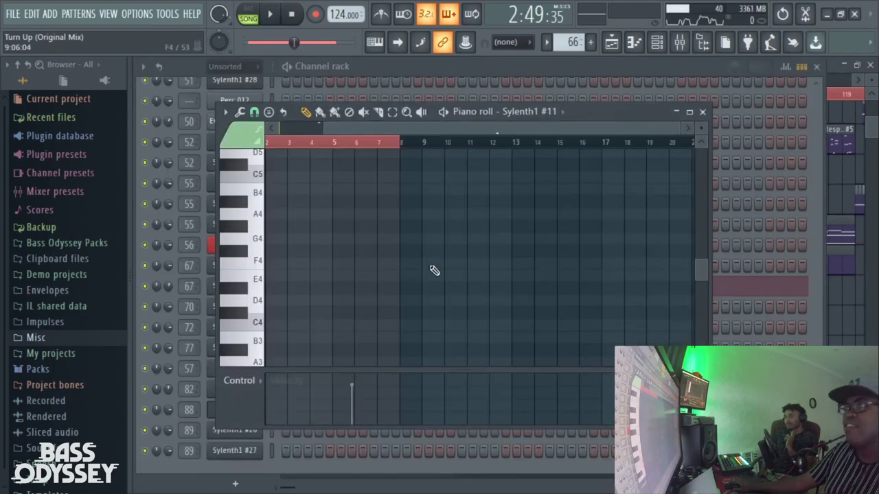
click(268, 14)
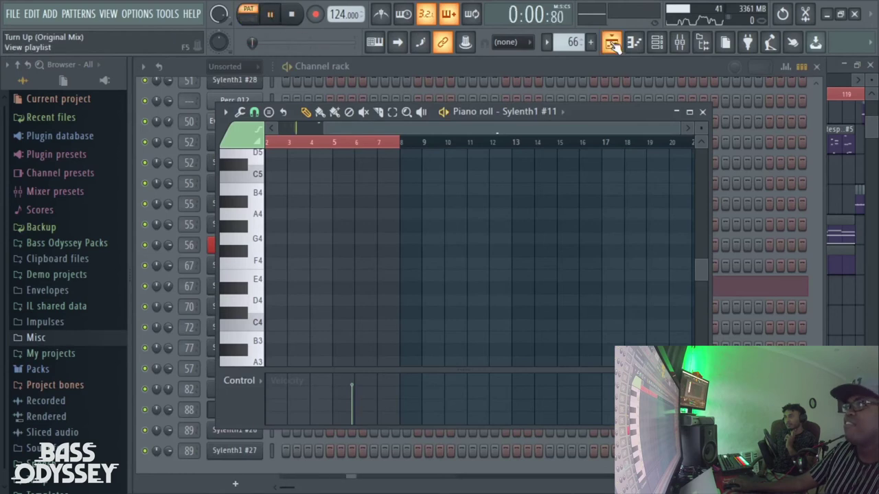
click(611, 43)
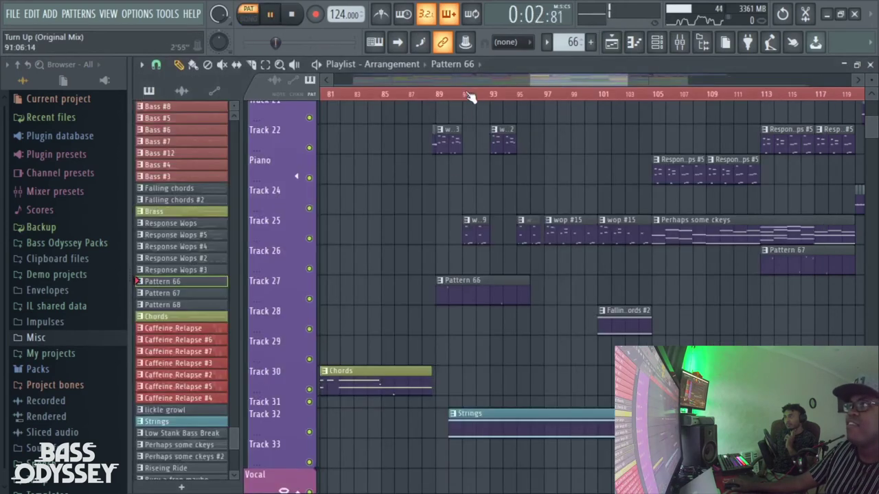
Play the song from about bar 86 through the start of the Strings clip on Track 32
drag(426, 98, 397, 94)
drag(568, 82, 484, 81)
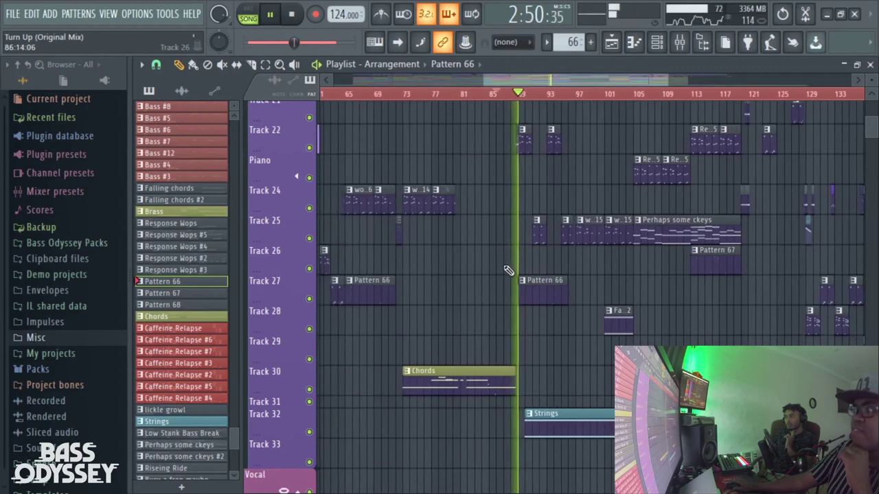
scroll(507, 294, down, 2)
scroll(507, 294, down, 3)
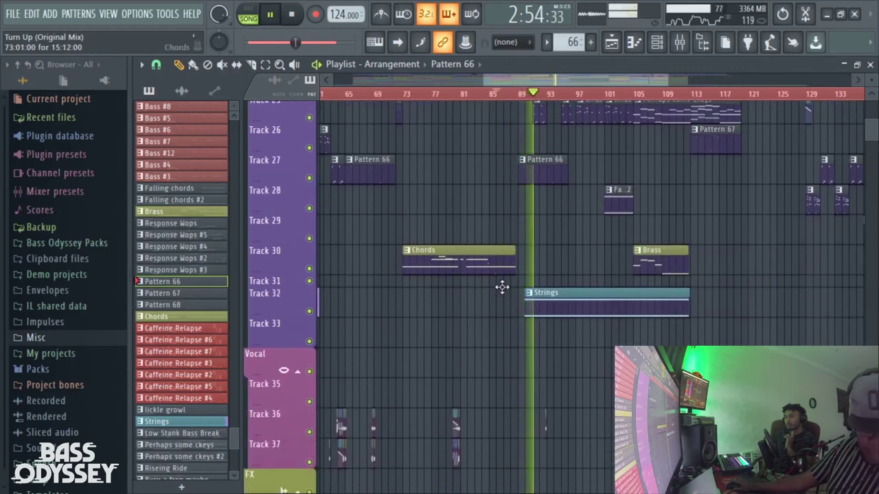
click(508, 79)
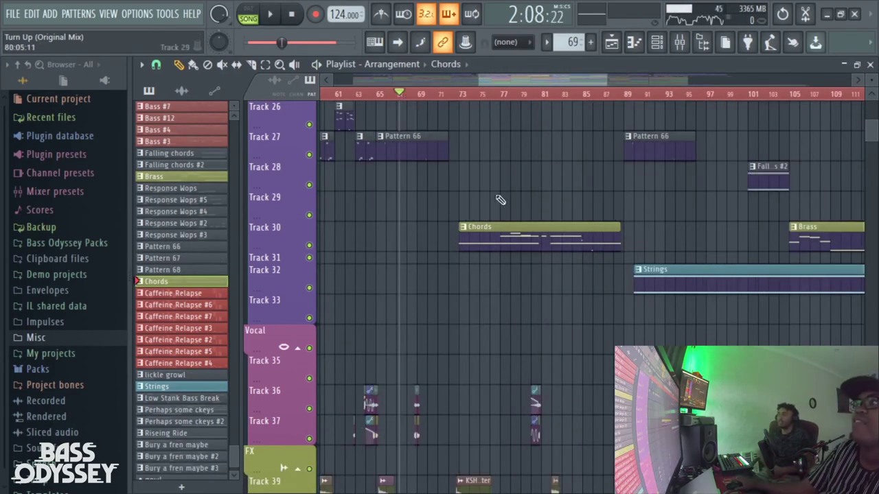
Set the song position to bar 69, ahead of the wop #14 clips and the Chords clip on Track 30
scroll(507, 190, up, 10)
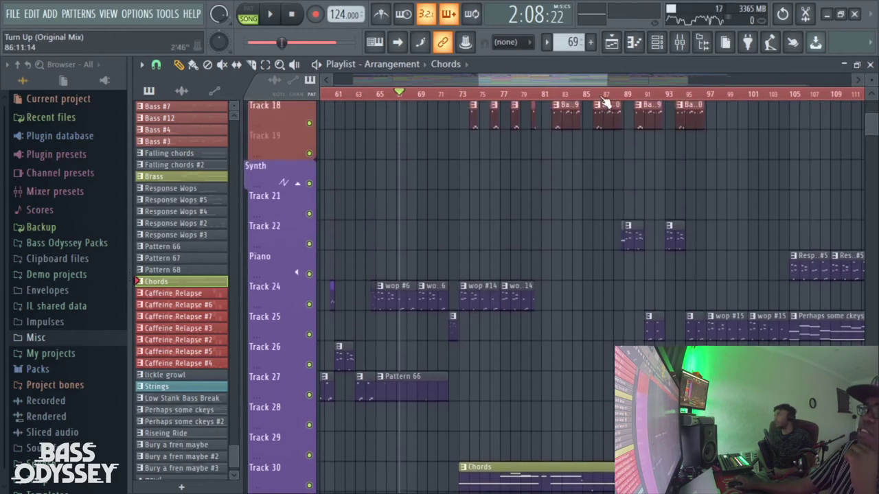
scroll(619, 173, down, 5)
drag(872, 80, 871, 84)
drag(605, 79, 523, 82)
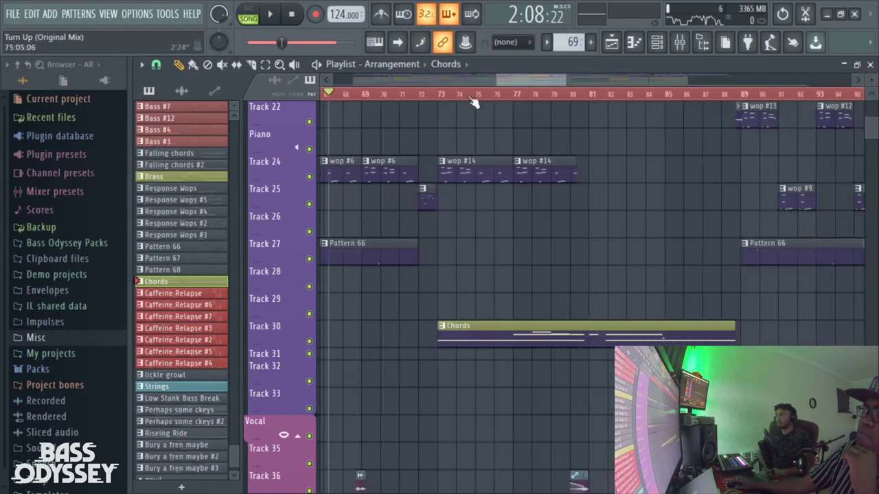
click(366, 95)
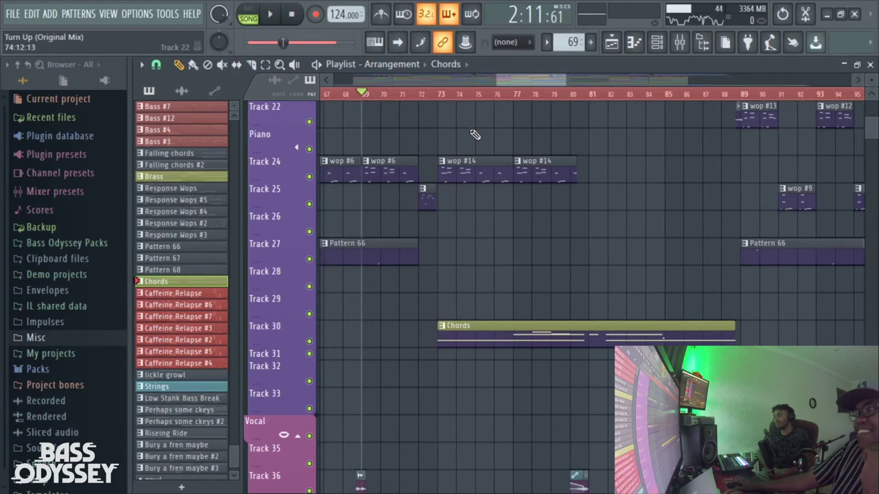
Save the project, play the song from bar 69 and skip ahead to bar 73, where the Chords clip begins
drag(540, 81, 536, 83)
key(ctrl+s)
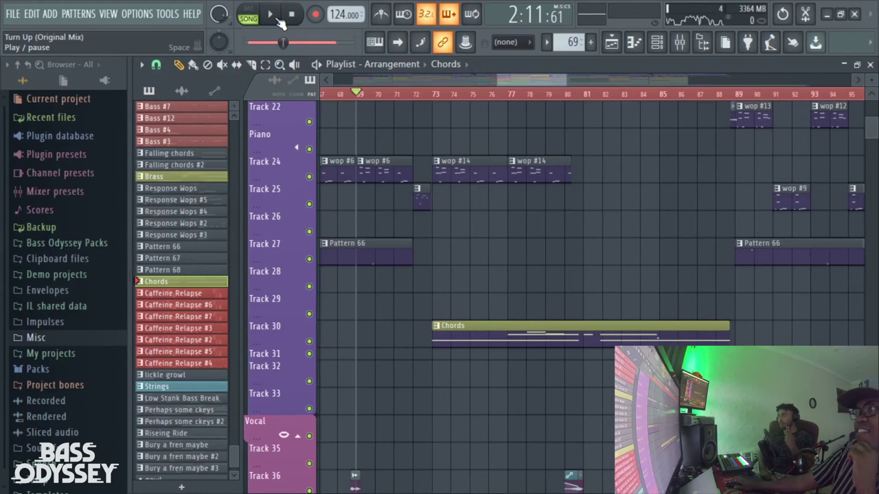
click(278, 19)
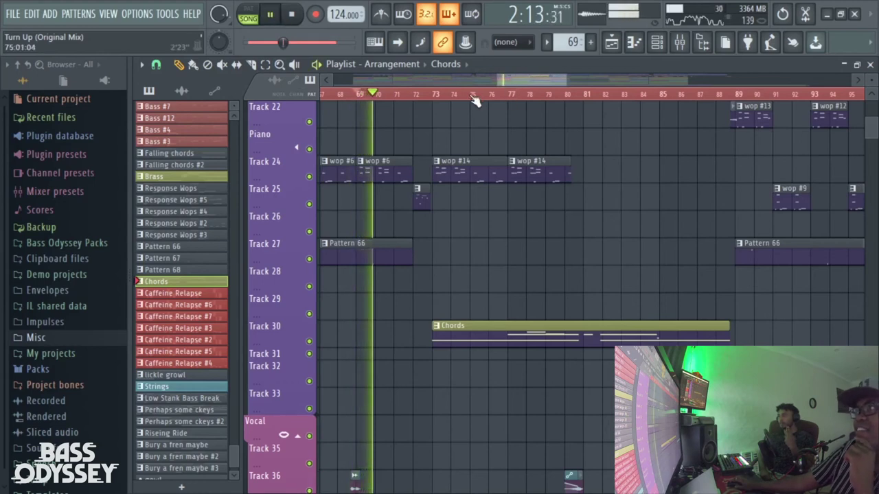
click(435, 94)
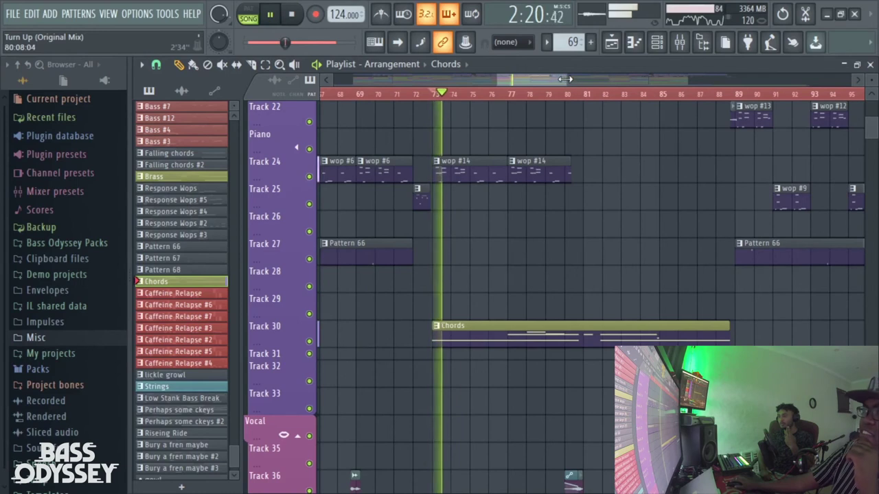
Keep the song playing through the Chords clip on Track 30 until about bar 85, running a project macro during playback
drag(565, 79, 582, 80)
click(165, 18)
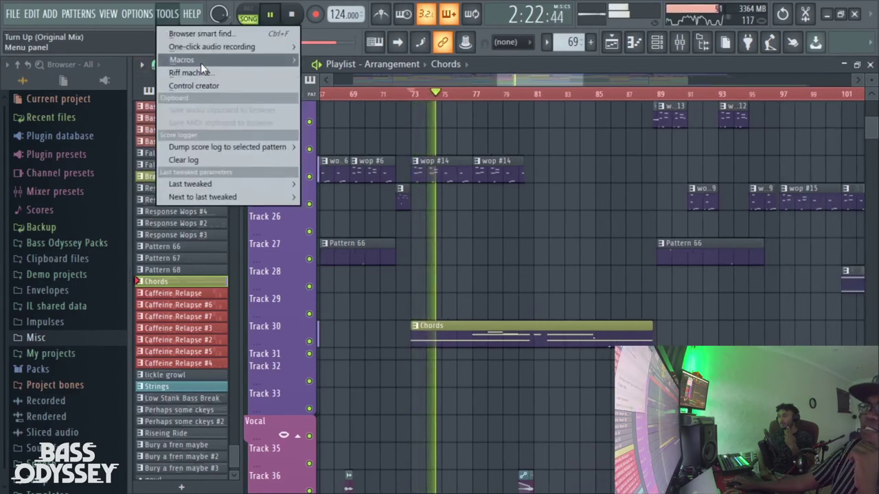
mouse_move(201, 60)
click(343, 160)
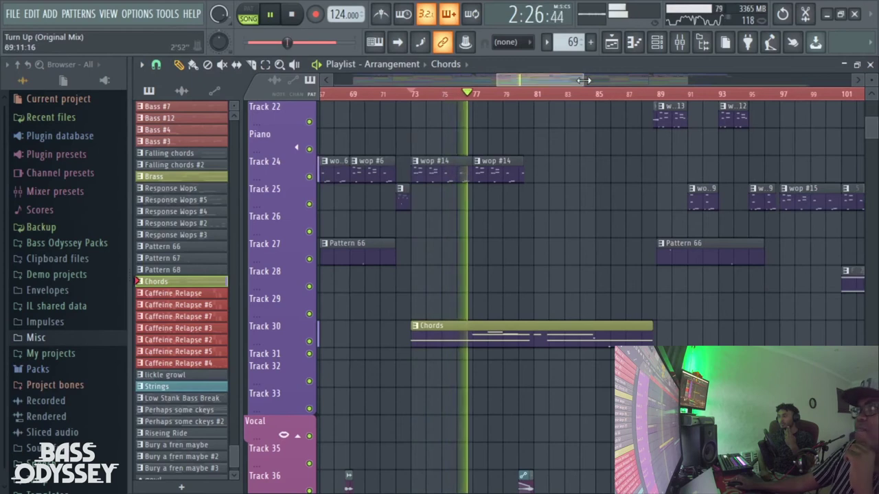
drag(582, 81, 620, 80)
drag(510, 81, 519, 83)
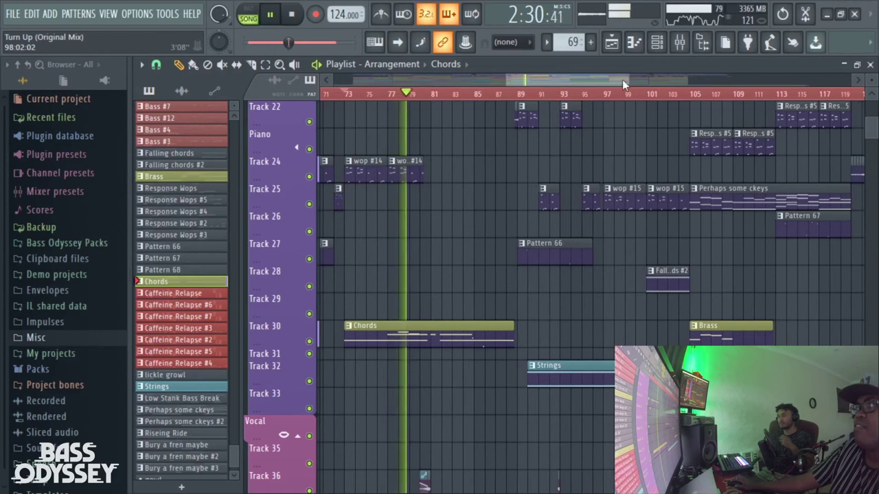
mouse_move(627, 80)
mouse_down()
mouse_move(641, 81)
mouse_move(623, 81)
mouse_up()
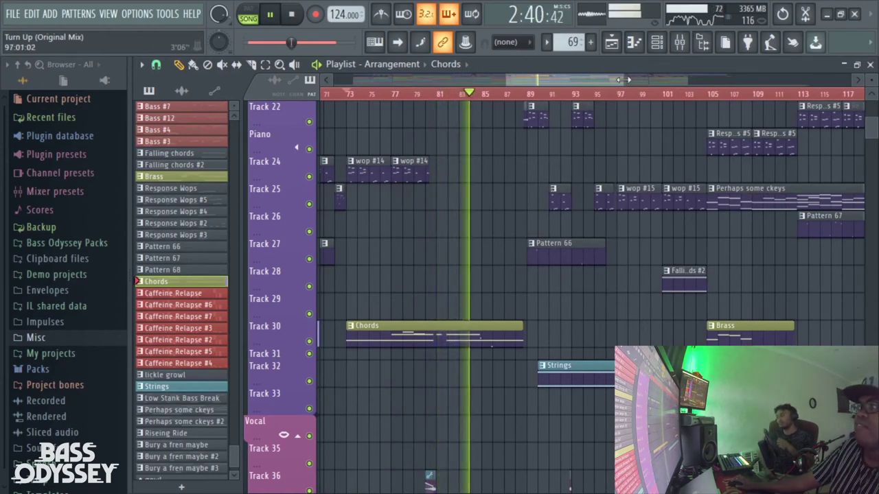
drag(623, 80, 630, 83)
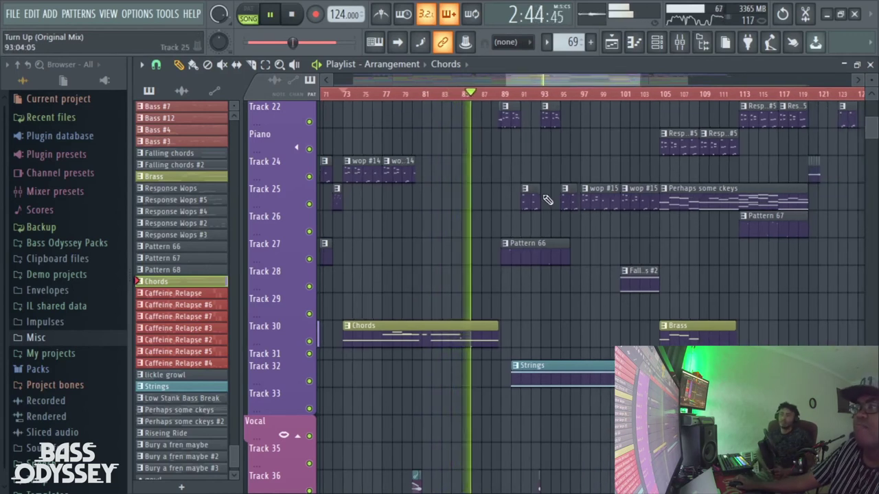
key(space)
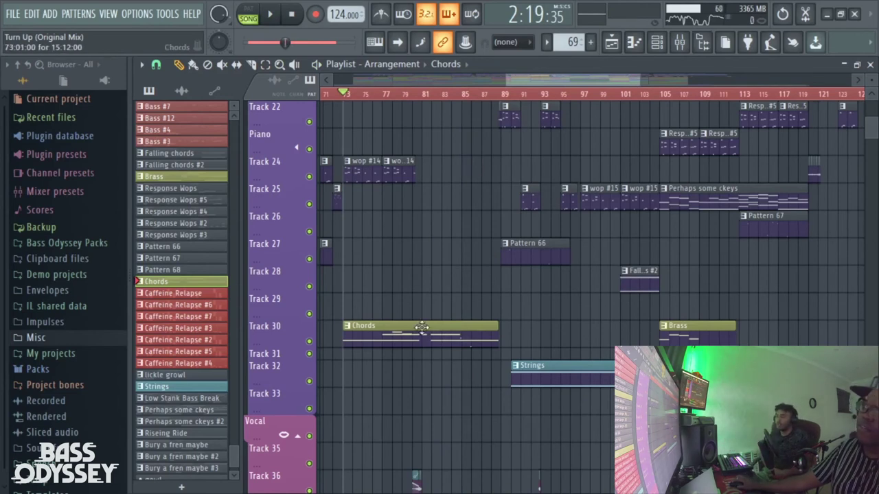
Open the Chords clip on Track 30 in the piano roll and examine its long notes up to bar 16
click(444, 96)
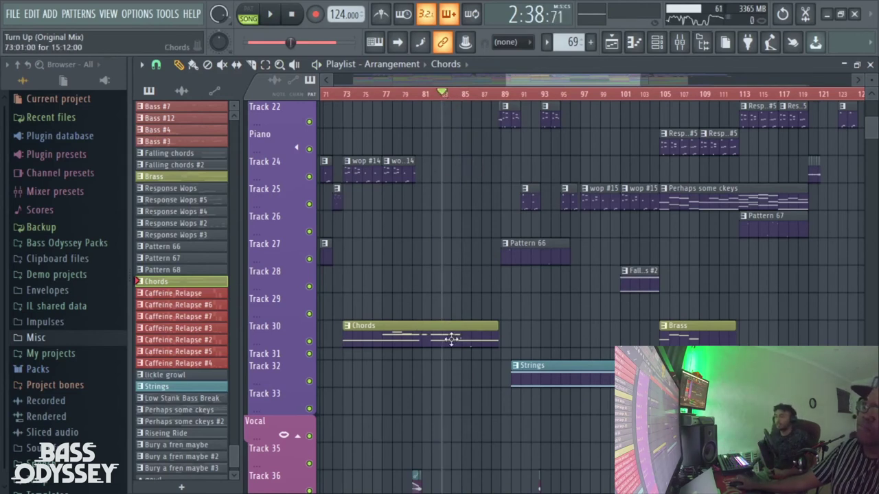
double_click(451, 337)
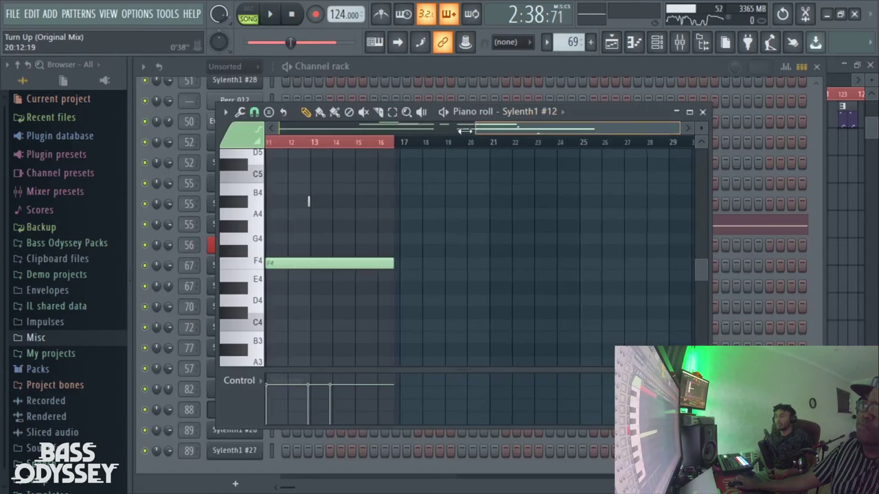
scroll(492, 143, down, 3)
scroll(355, 233, down, 4)
scroll(398, 244, up, 3)
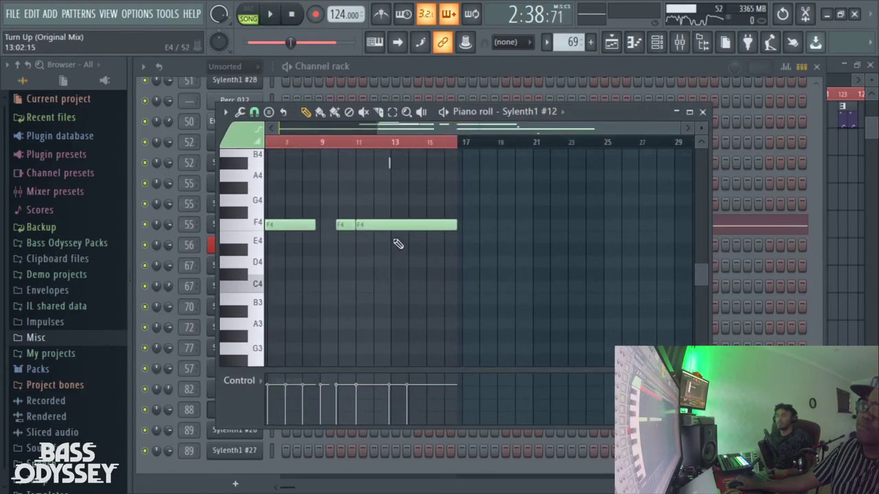
drag(701, 129, 701, 136)
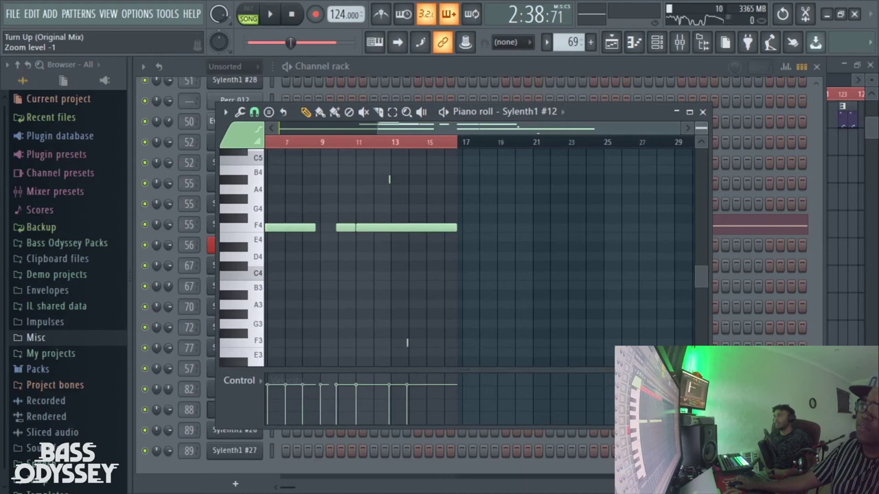
scroll(701, 206, down, 1)
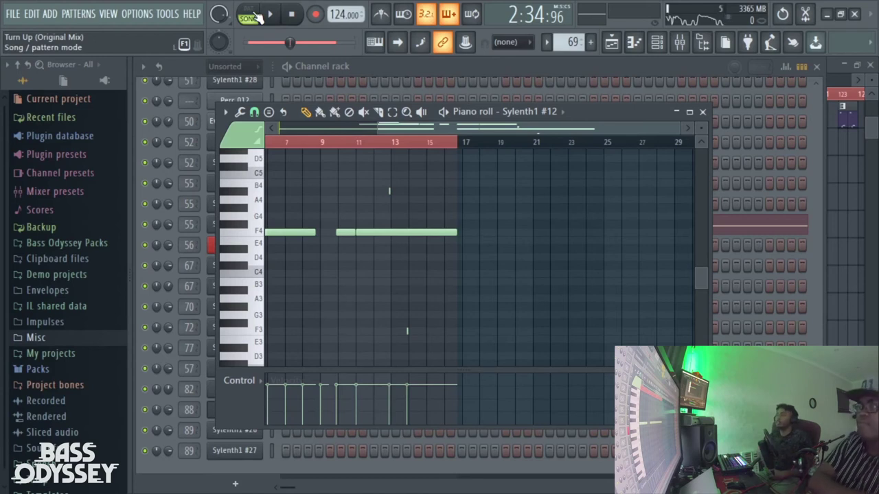
Play the song from bar 81 and follow it in the playlist through the last part of the Chords clip
key(space)
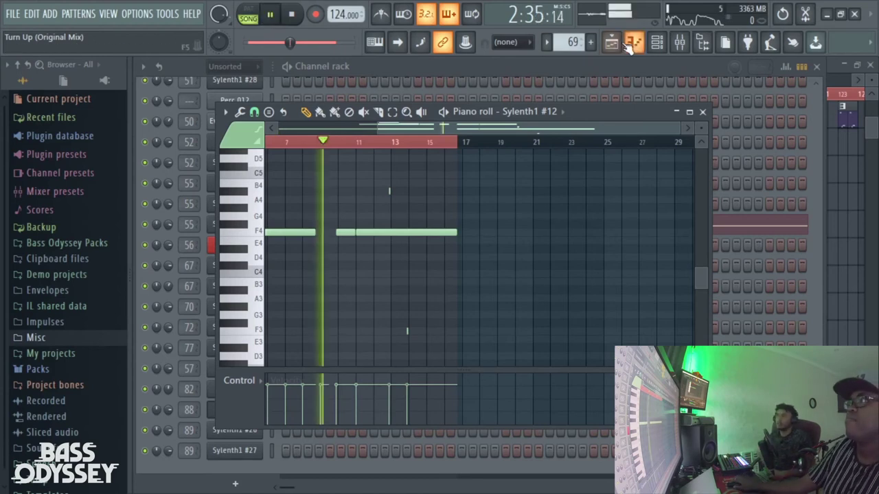
click(612, 43)
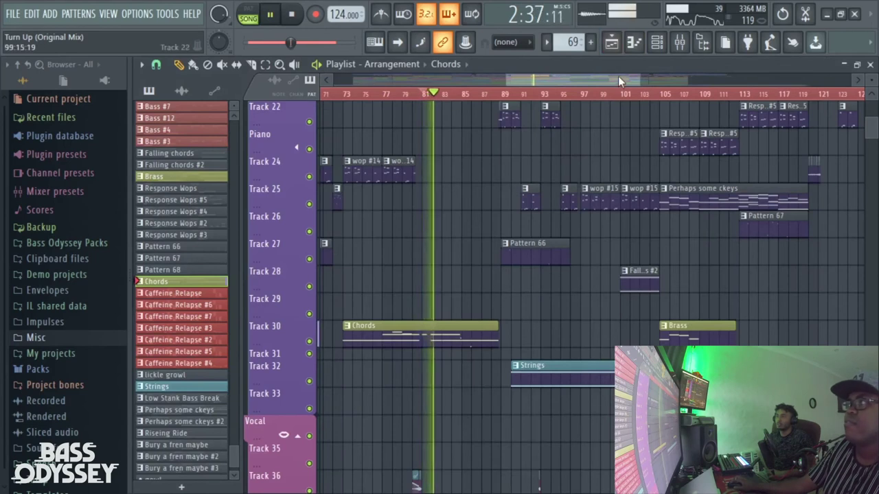
drag(639, 78, 608, 79)
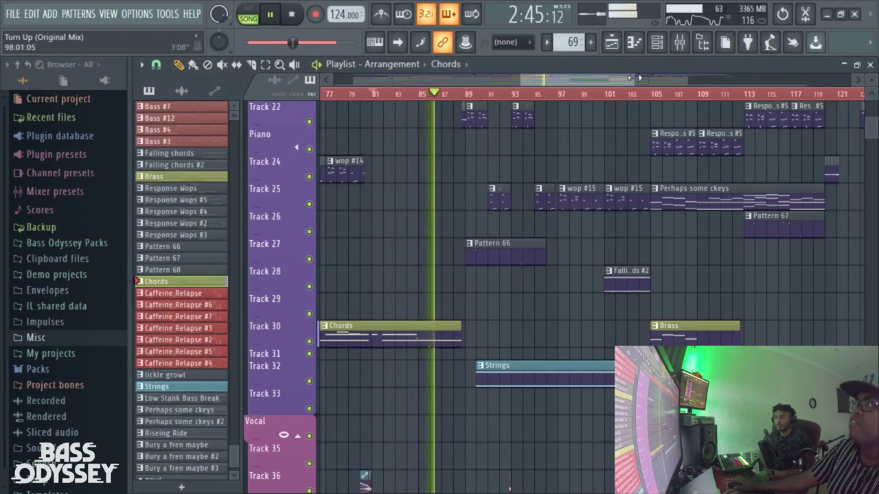
drag(632, 80, 686, 80)
drag(522, 80, 455, 80)
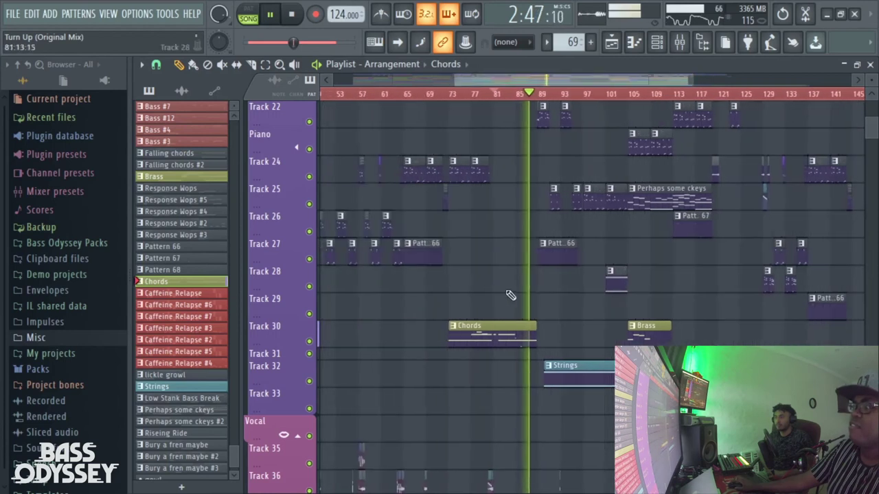
scroll(535, 220, down, 4)
scroll(605, 135, up, 2)
scroll(630, 135, up, 3)
key(space)
Open the Strings clip on Track 32 in the piano roll, play it in pattern mode and return to the playlist
drag(691, 81, 748, 81)
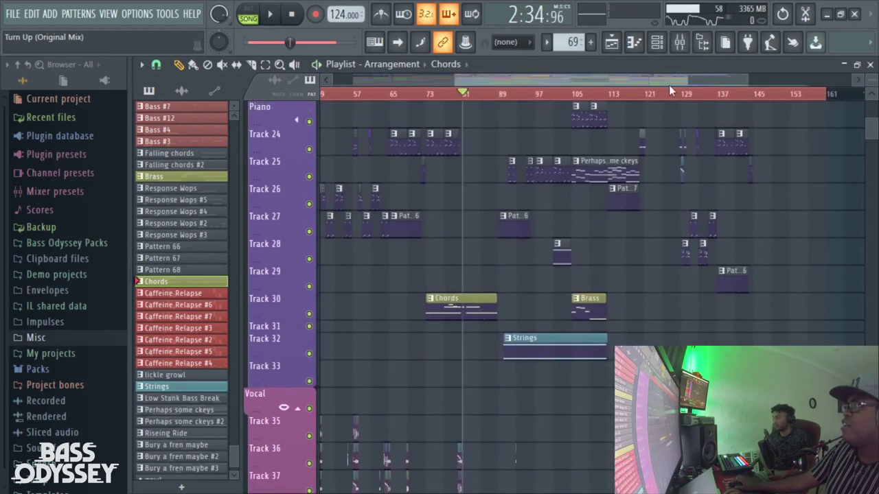
drag(685, 78, 705, 77)
scroll(509, 275, down, 4)
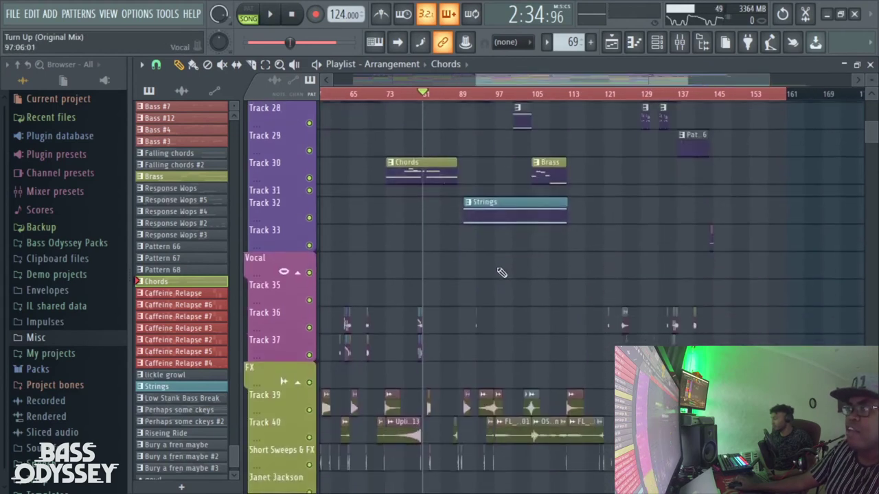
scroll(501, 272, up, 4)
double_click(481, 321)
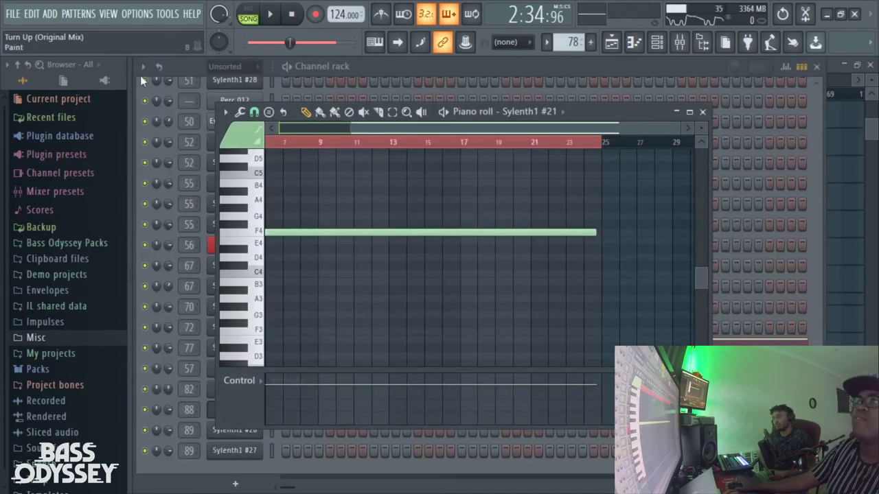
drag(348, 125, 296, 125)
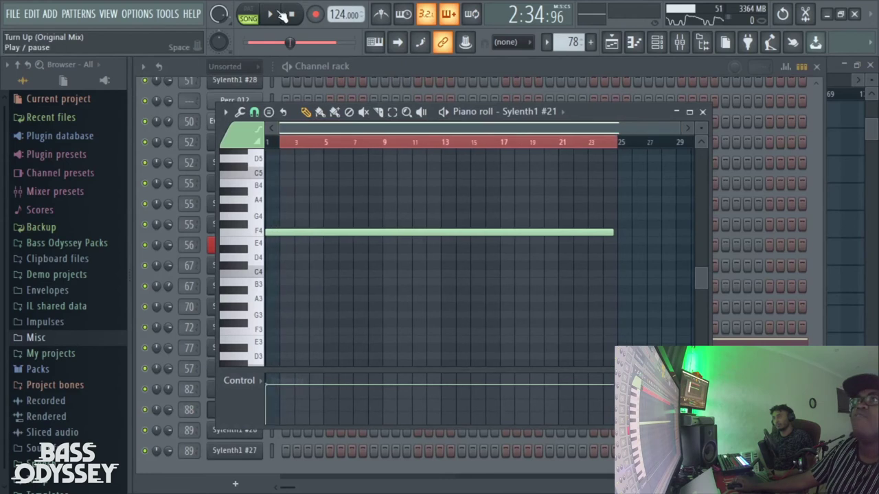
click(250, 15)
click(270, 14)
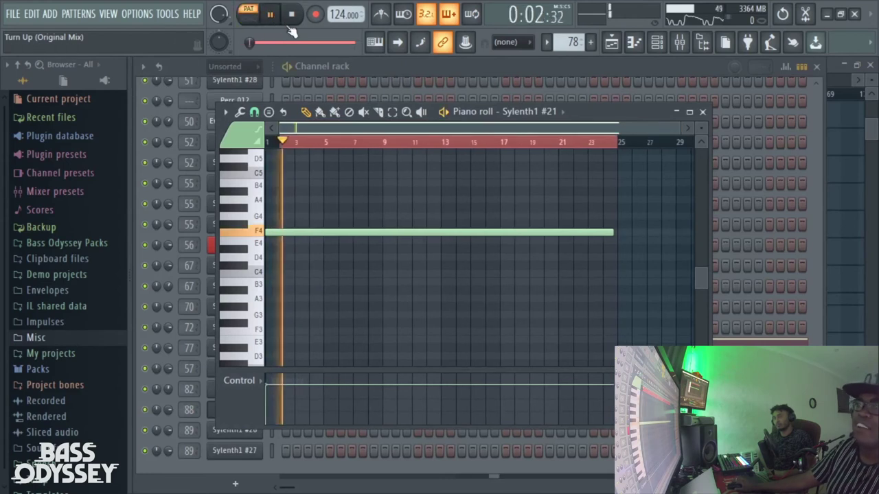
click(611, 44)
Play the song from about bar 93 over the Strings clip on Track 32, running a project macro during playback
scroll(494, 144, down, 3)
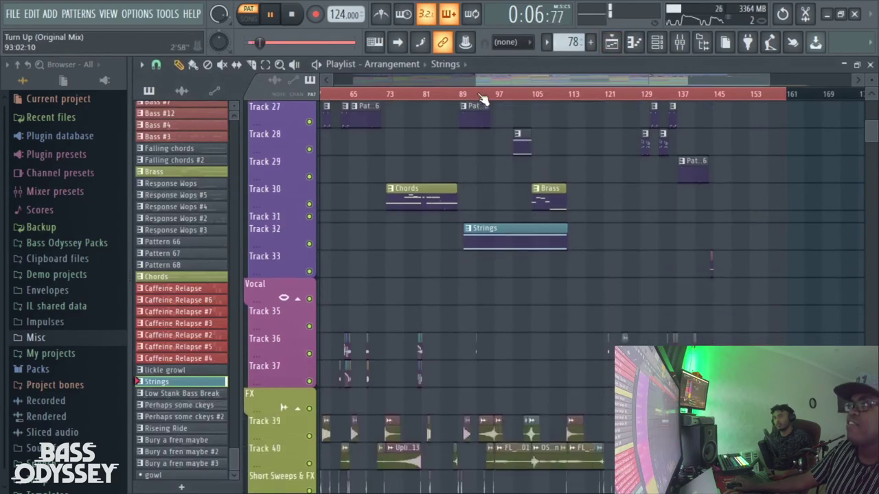
click(479, 94)
drag(544, 78, 560, 84)
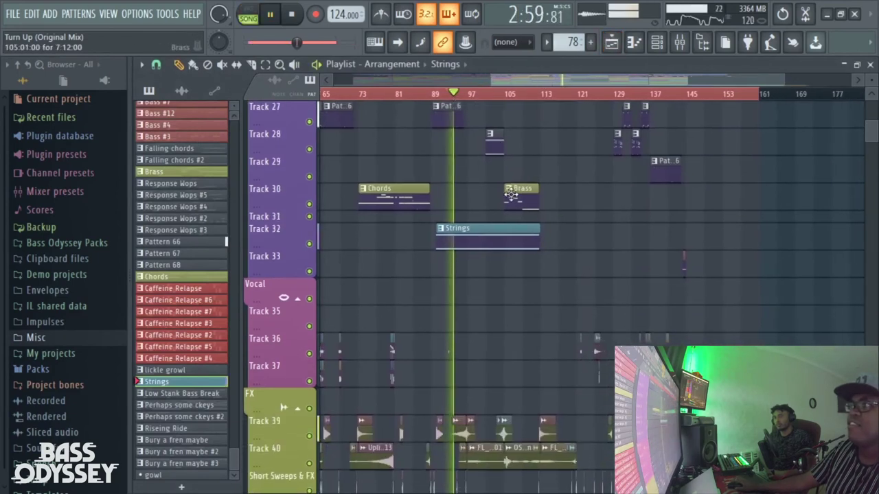
click(167, 14)
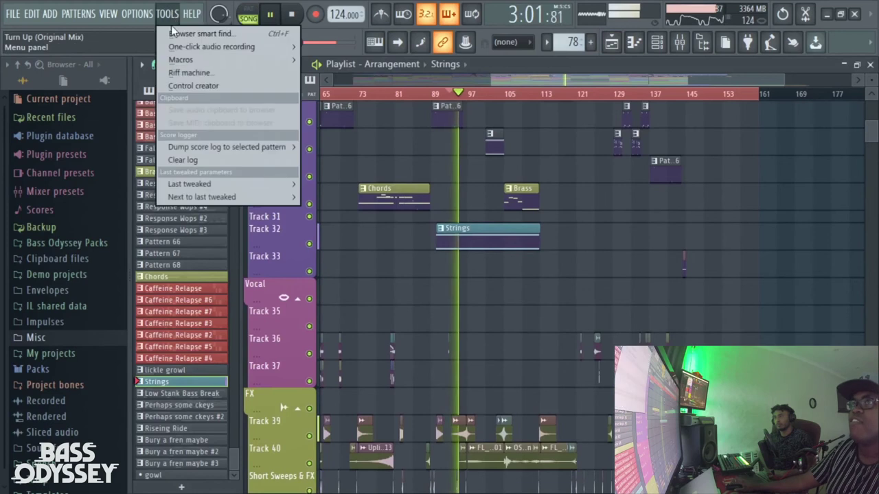
mouse_move(231, 59)
click(350, 162)
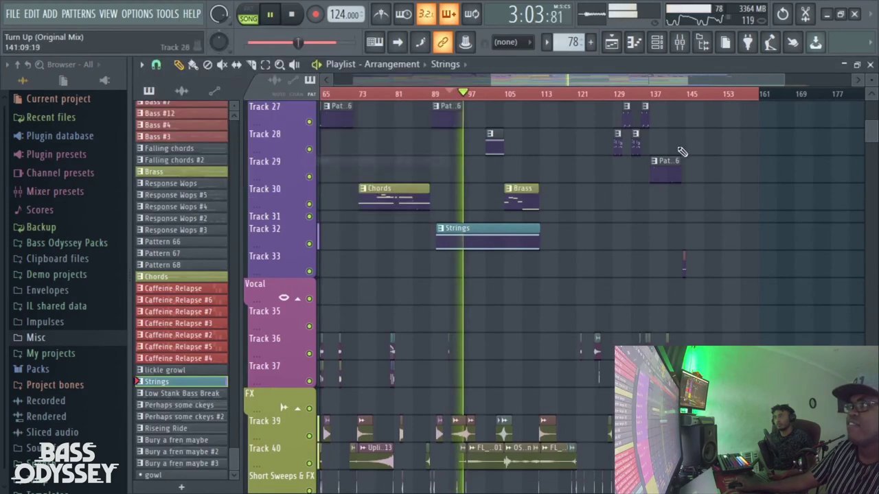
Load Edison into effect slot 2 of the Omokage 124 mixer track, disable it and close the mixer
scroll(553, 295, down, 1)
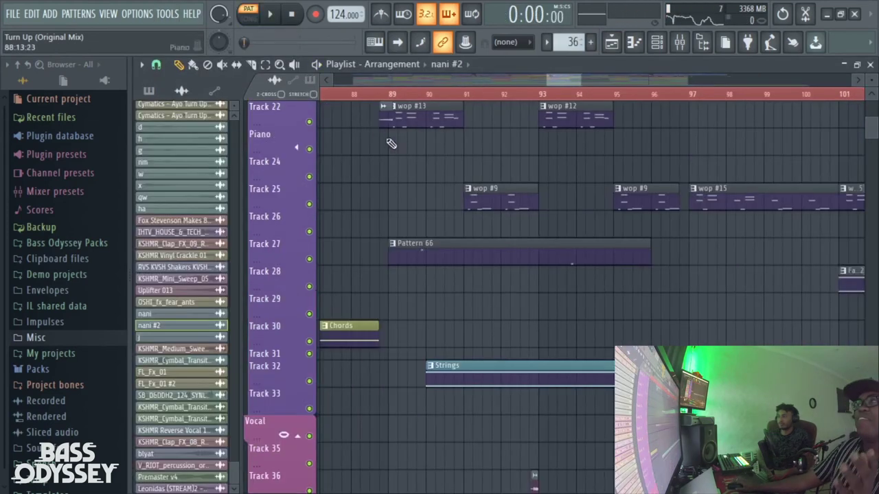
scroll(392, 143, up, 5)
drag(580, 77, 615, 81)
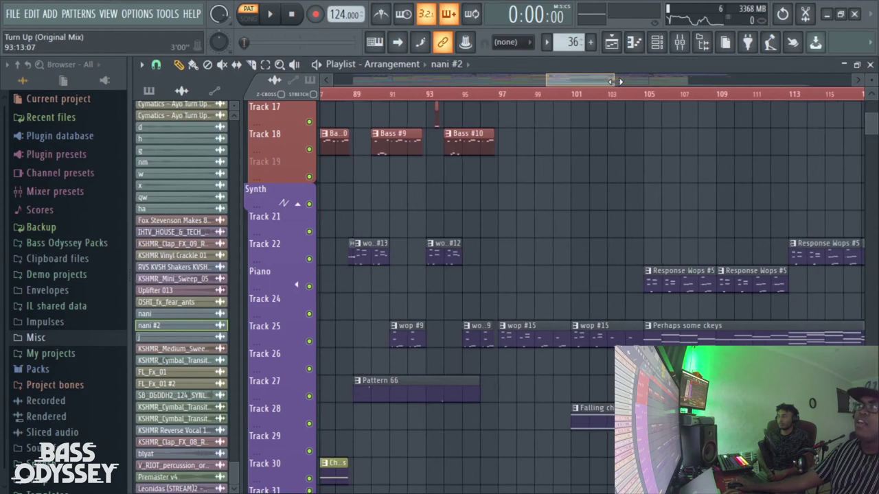
click(679, 42)
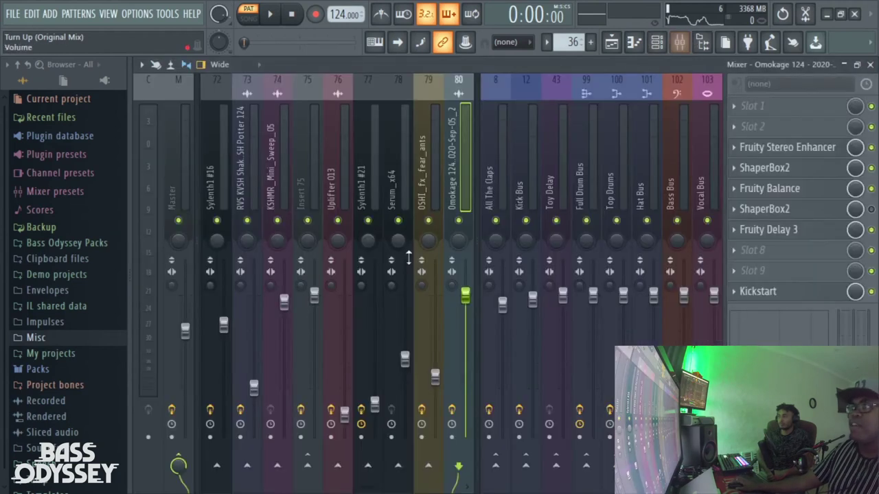
click(748, 127)
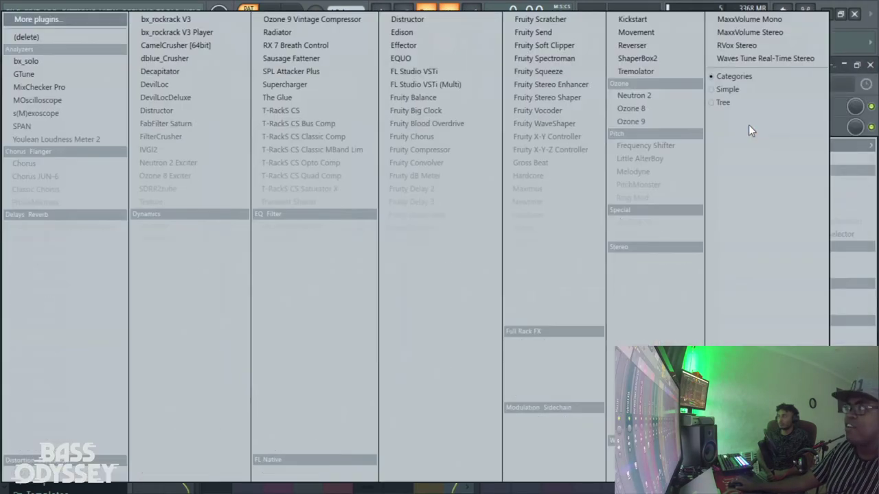
click(408, 36)
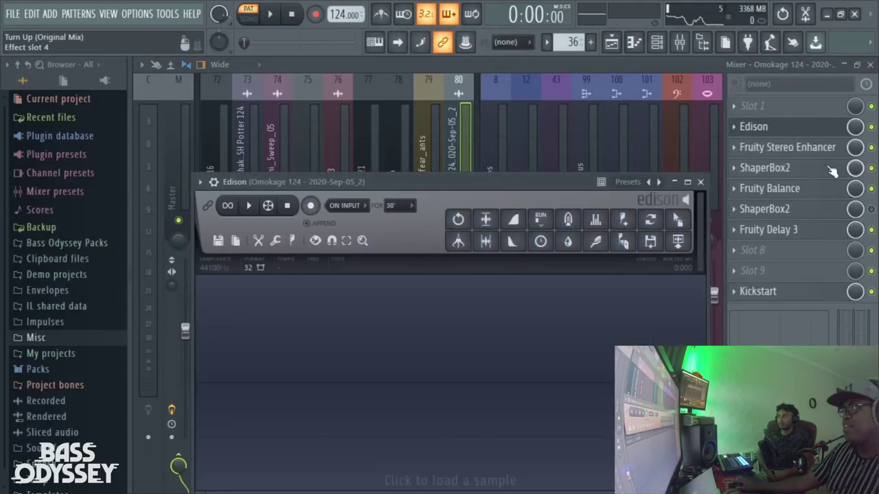
click(870, 126)
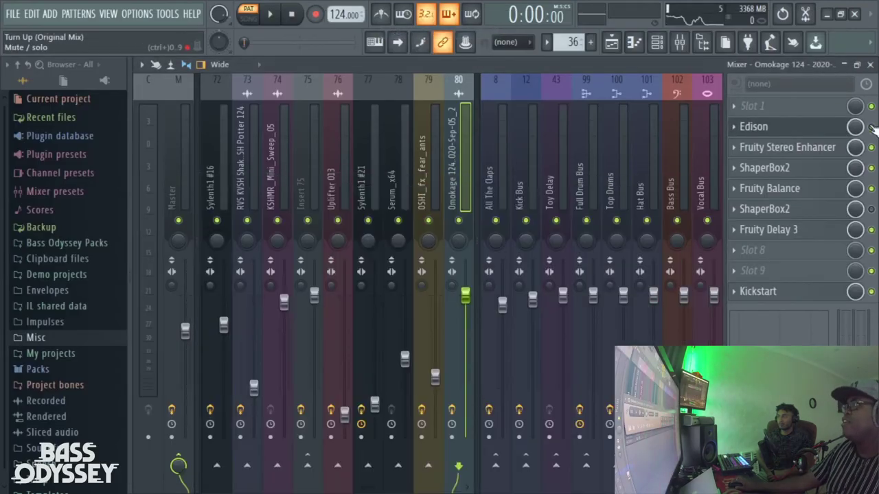
click(870, 64)
Open the wop #13 clip on Track 22 in the piano roll, play the pattern and return to the playlist
drag(601, 79, 570, 80)
click(455, 93)
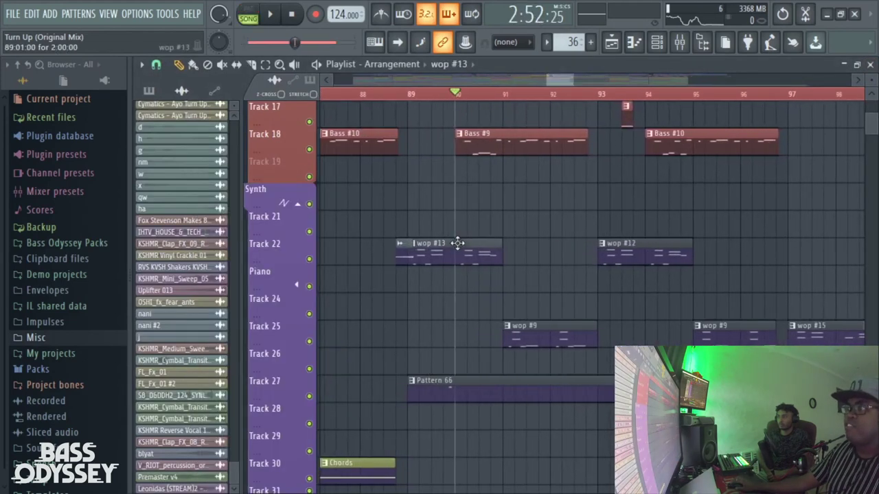
double_click(457, 243)
drag(362, 126, 279, 128)
key(space)
key(space)
click(611, 43)
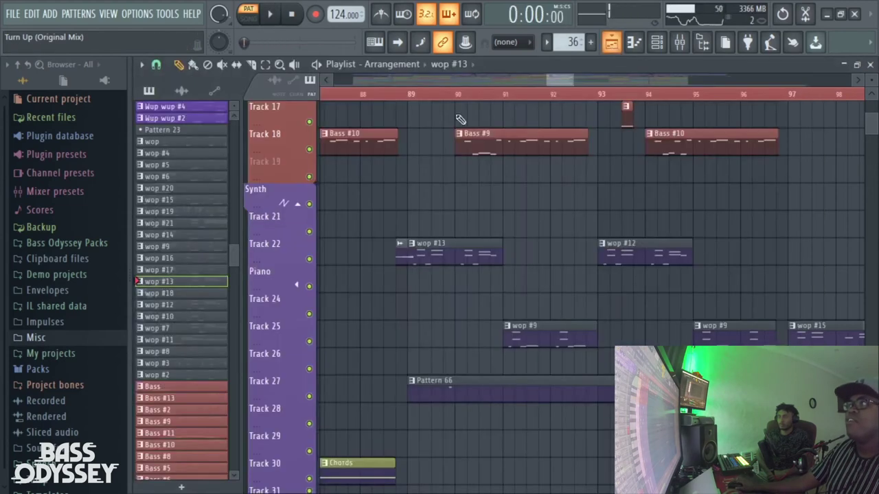
Move the nani audio clip just before bar 89 from Track 22 down to the Piano track
drag(549, 76, 557, 76)
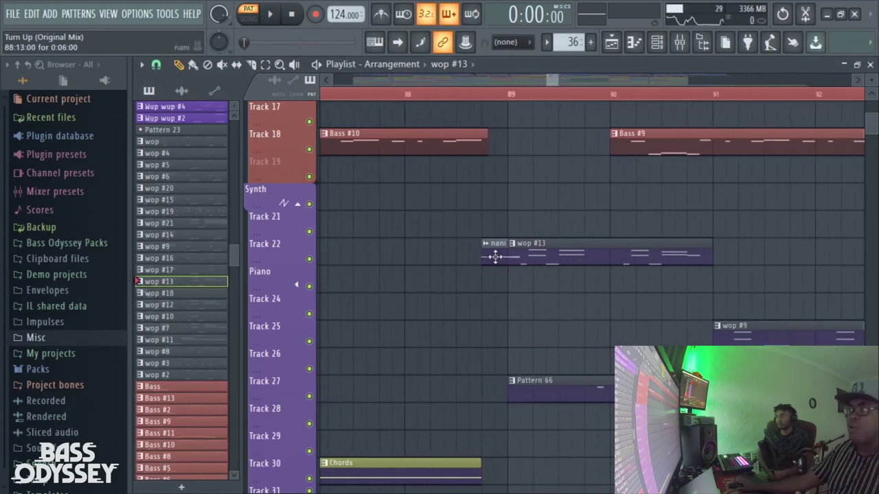
drag(491, 280, 497, 290)
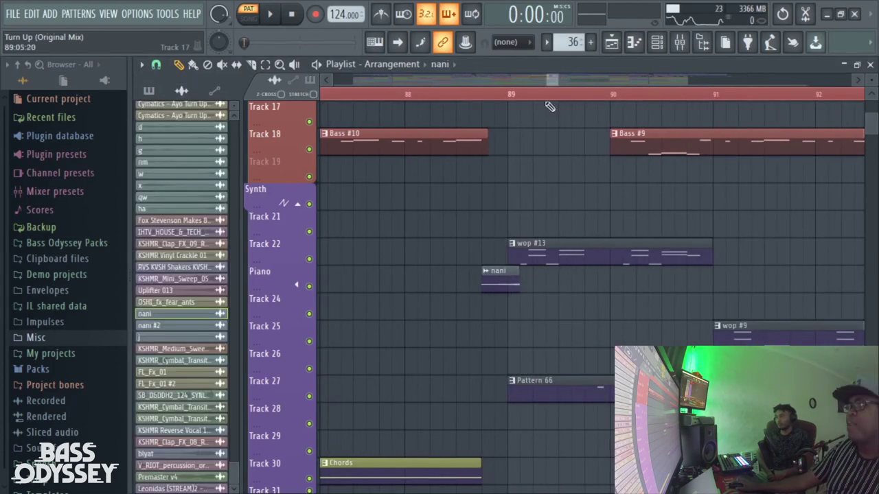
drag(557, 81, 555, 81)
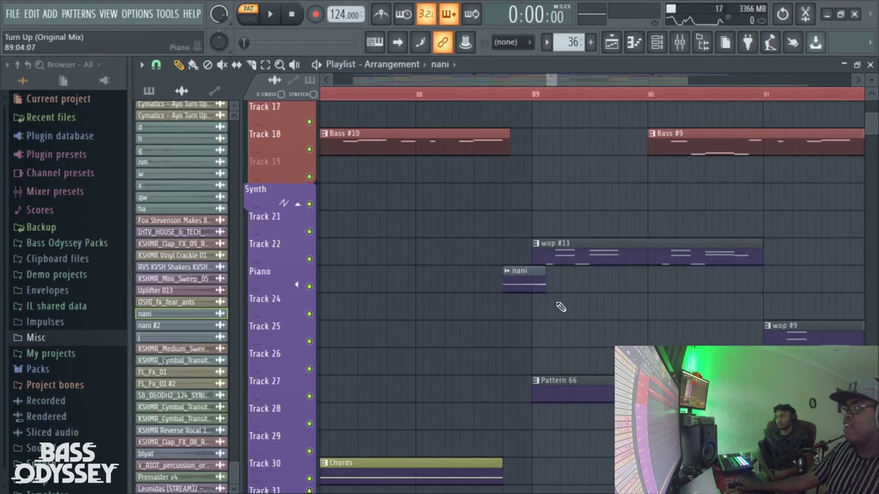
Inspect the nani clip's channel settings and play the song from the clip's start just before bar 89
double_click(528, 289)
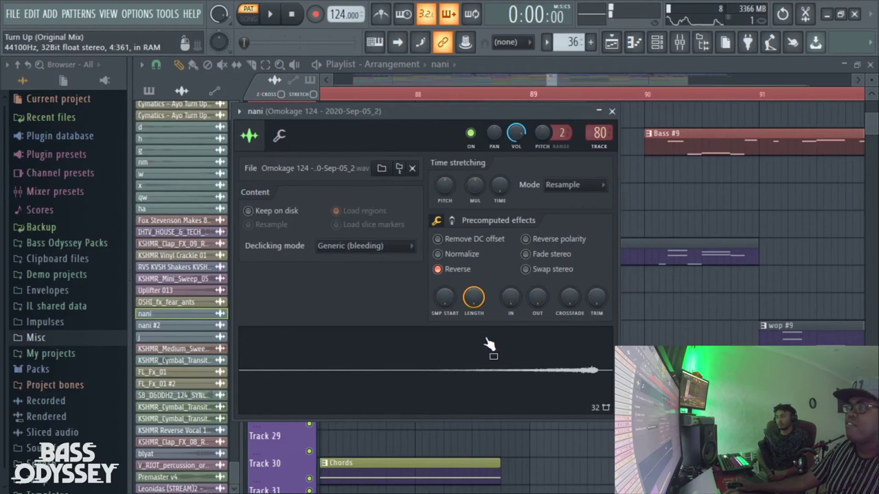
click(549, 79)
drag(556, 81, 492, 103)
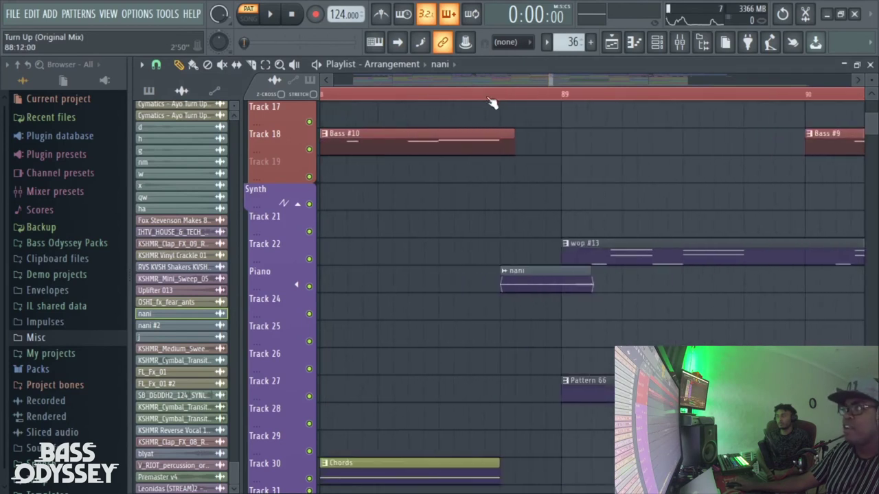
click(498, 96)
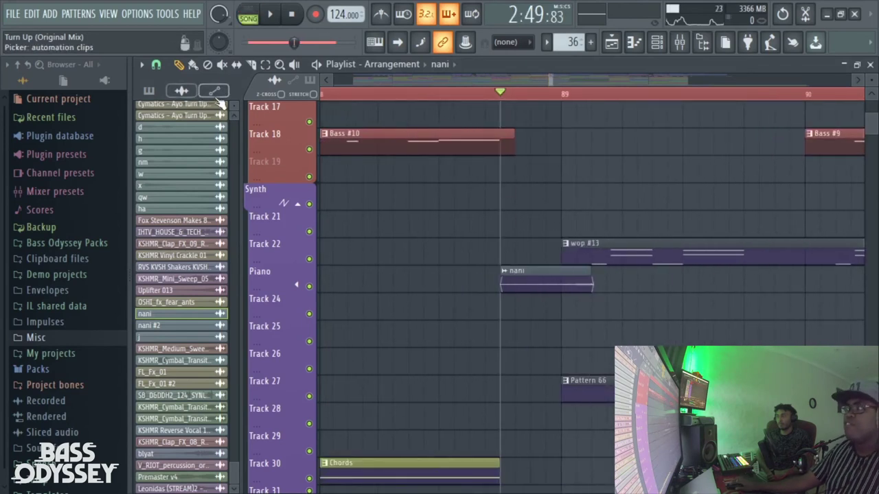
key(space)
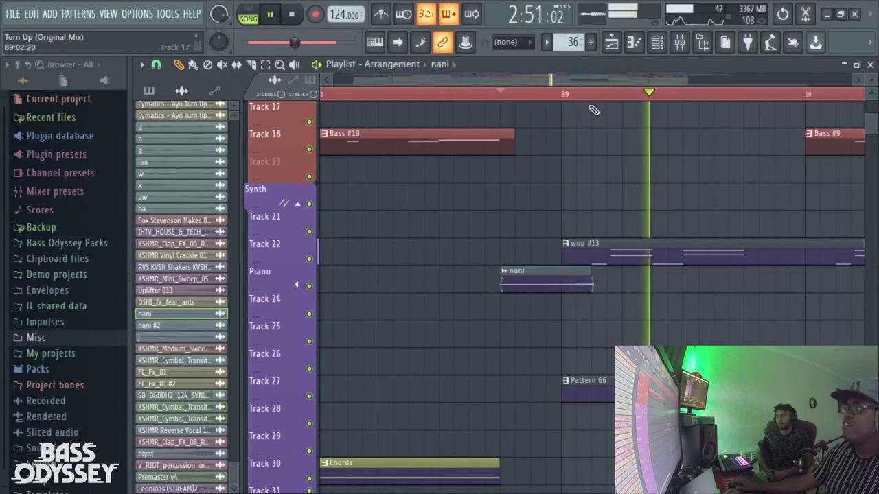
drag(553, 80, 630, 81)
key(space)
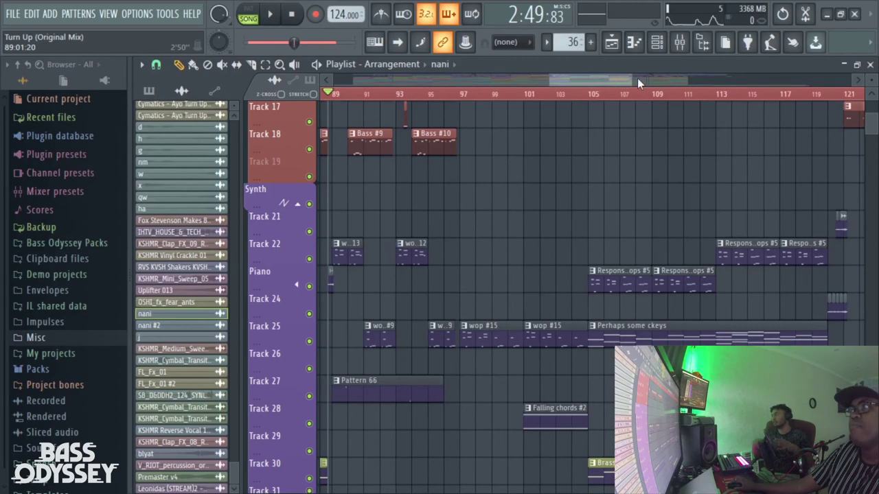
Mute Track 21, solo Track 24 and play its short audio clips from bar 120
drag(631, 80, 683, 81)
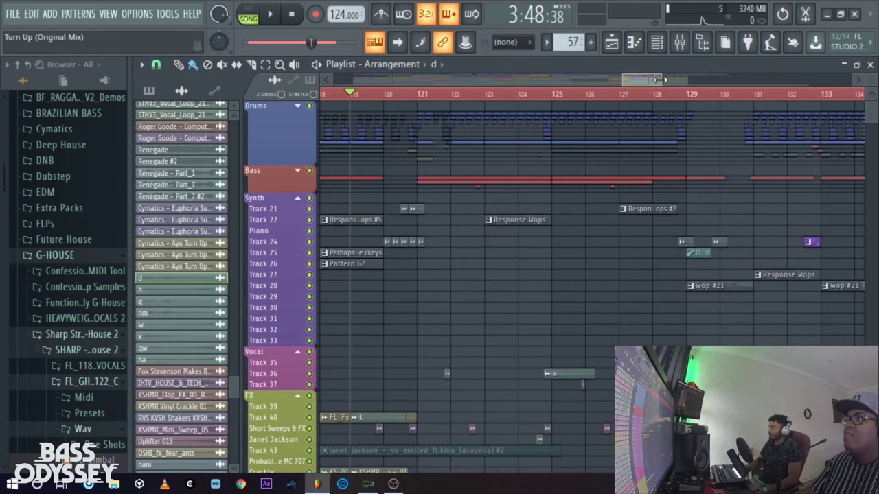
drag(659, 80, 645, 80)
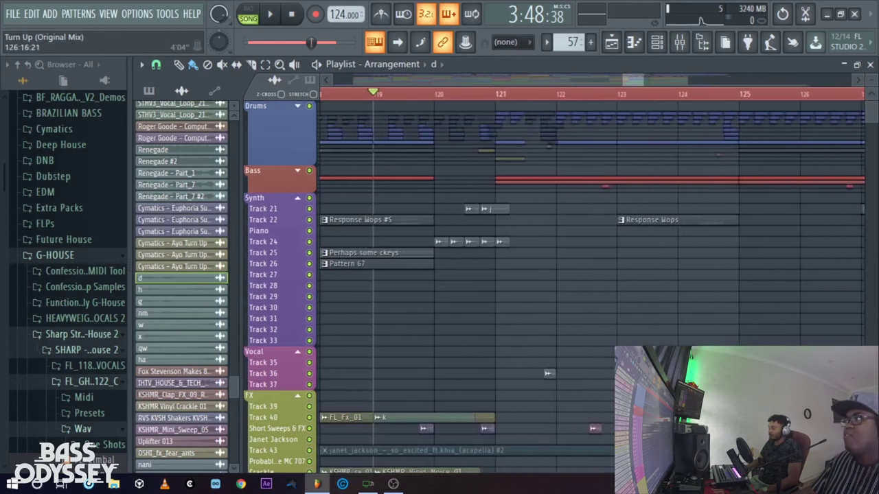
scroll(574, 381, up, 3)
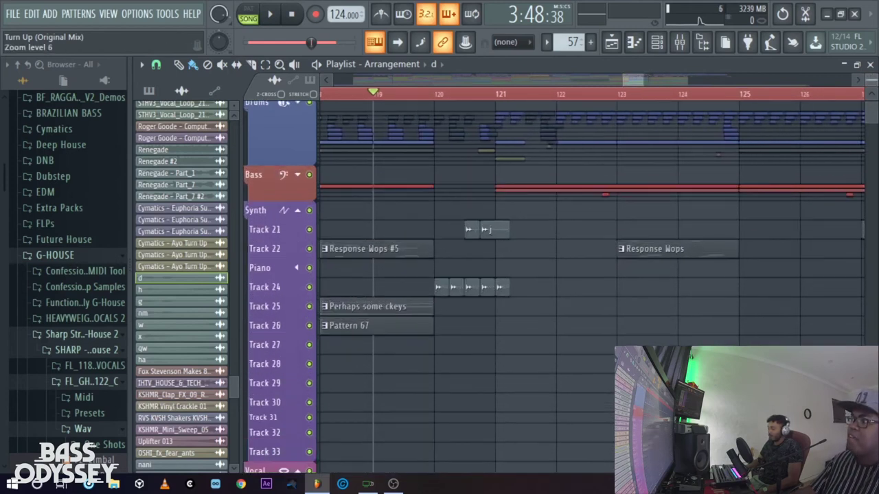
mouse_move(644, 83)
mouse_down()
mouse_move(700, 91)
mouse_move(639, 99)
mouse_move(632, 81)
mouse_up()
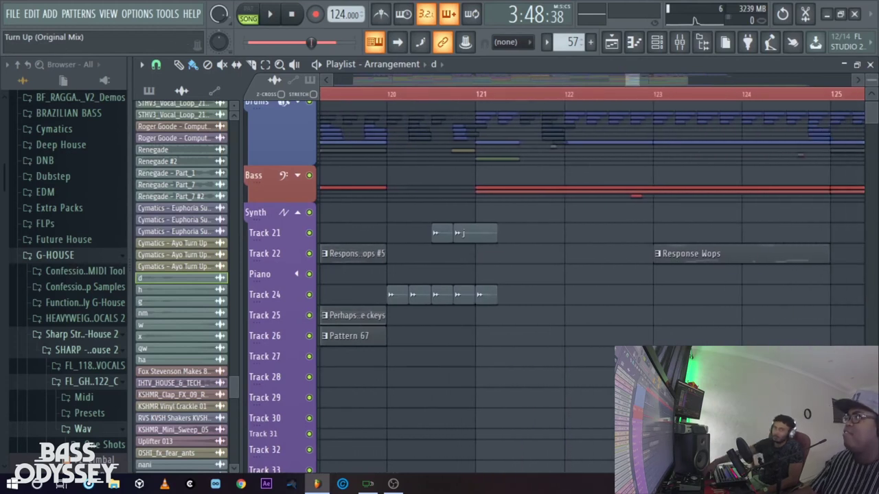
scroll(635, 196, down, 3)
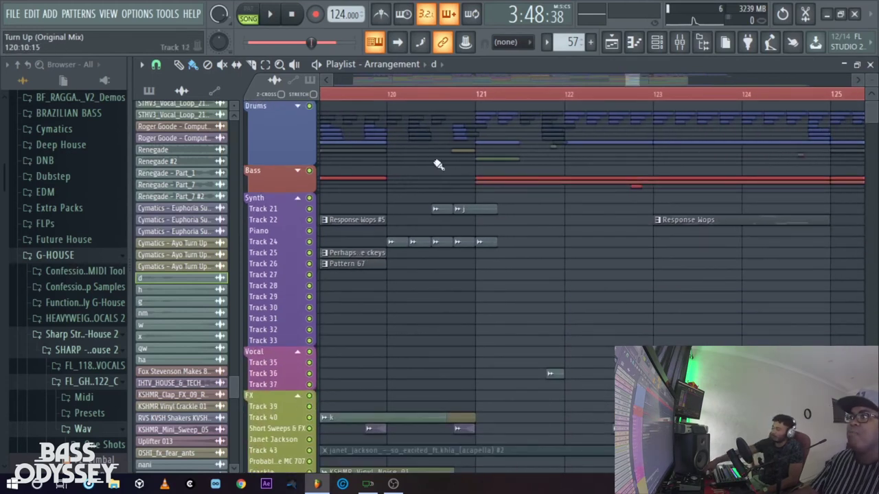
click(389, 101)
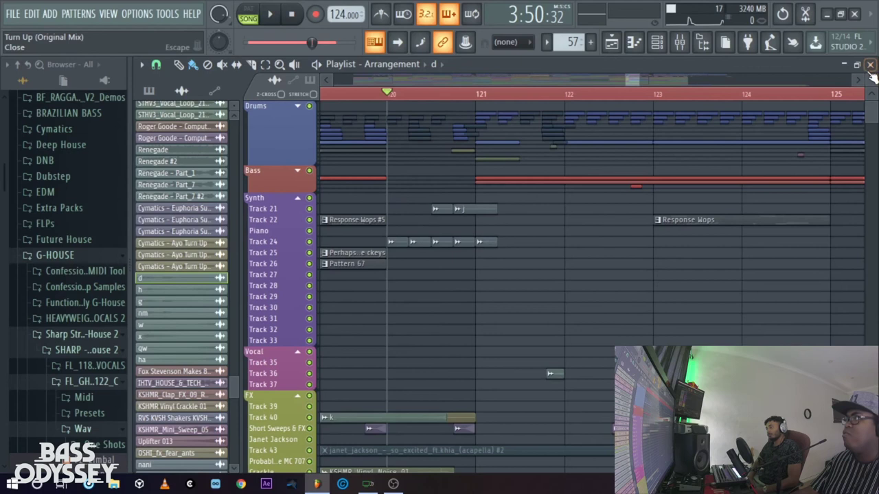
scroll(720, 194, up, 3)
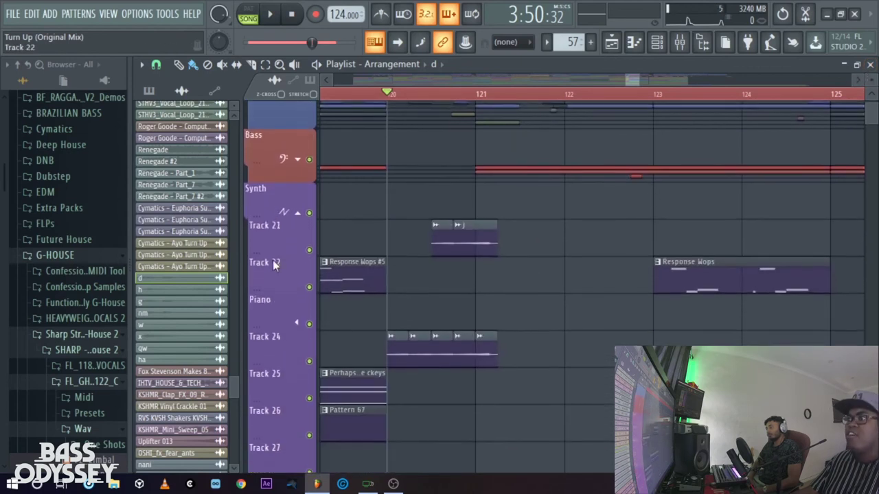
click(310, 249)
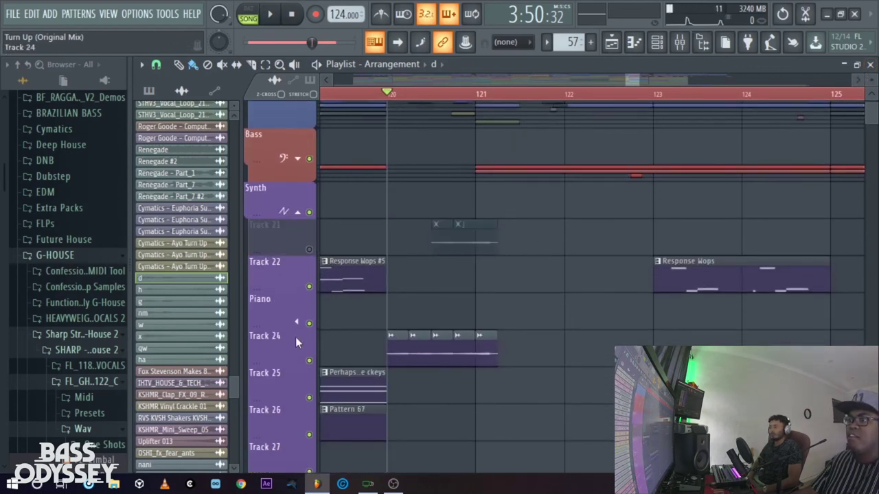
right_click(309, 360)
key(space)
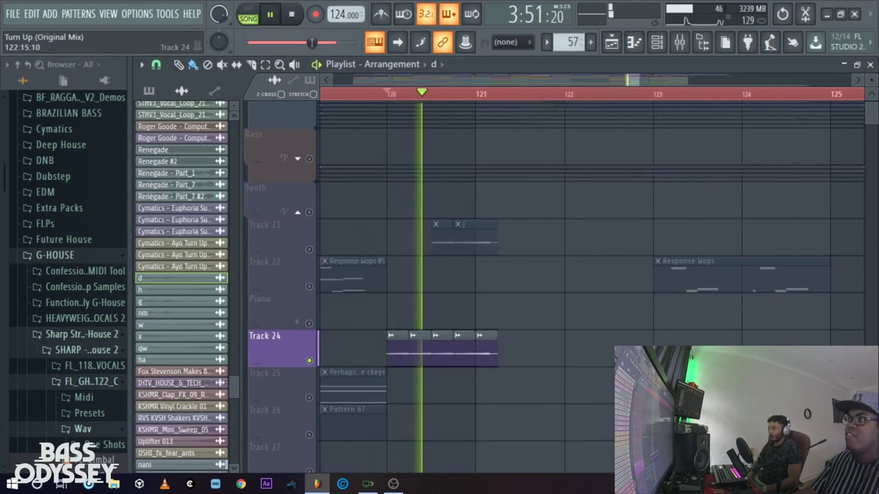
key(space)
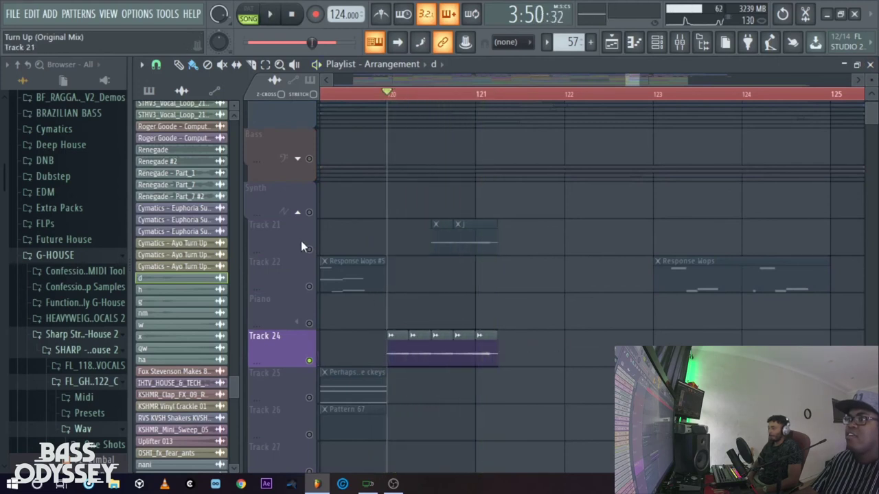
Enable Track 21 alongside Track 24, inspect the j clip's channel settings and play both tracks from bar 120
click(309, 250)
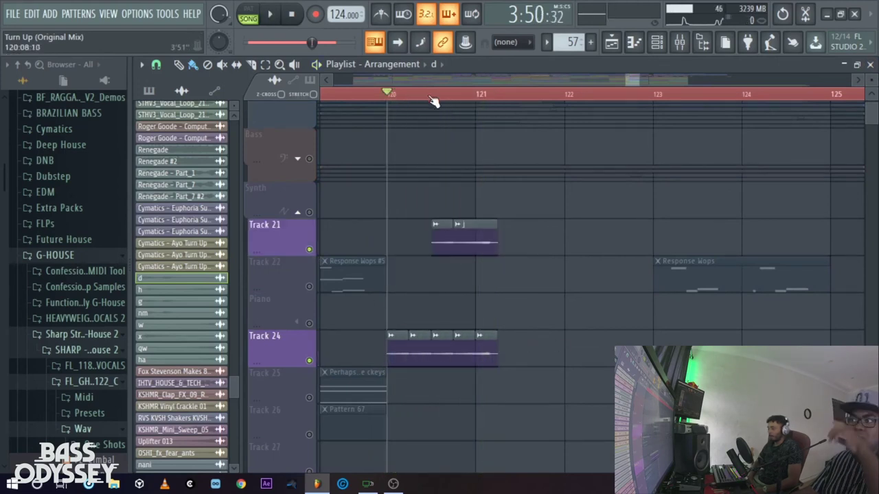
double_click(457, 238)
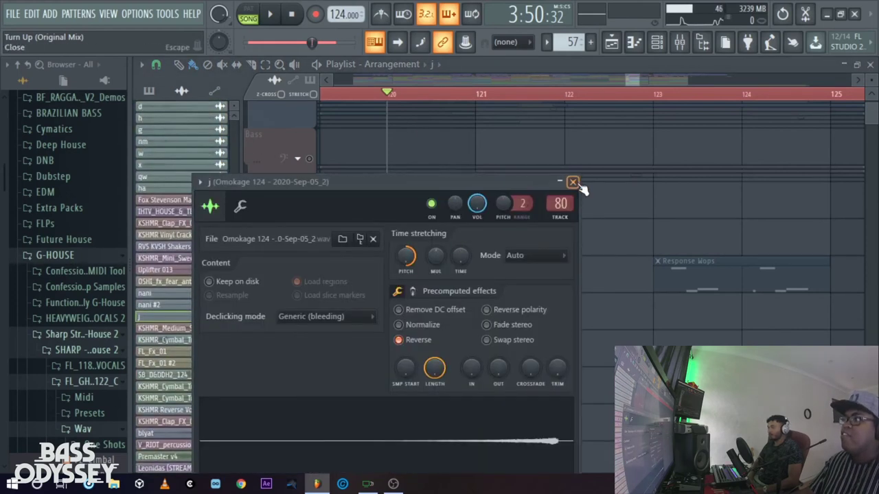
click(573, 182)
key(space)
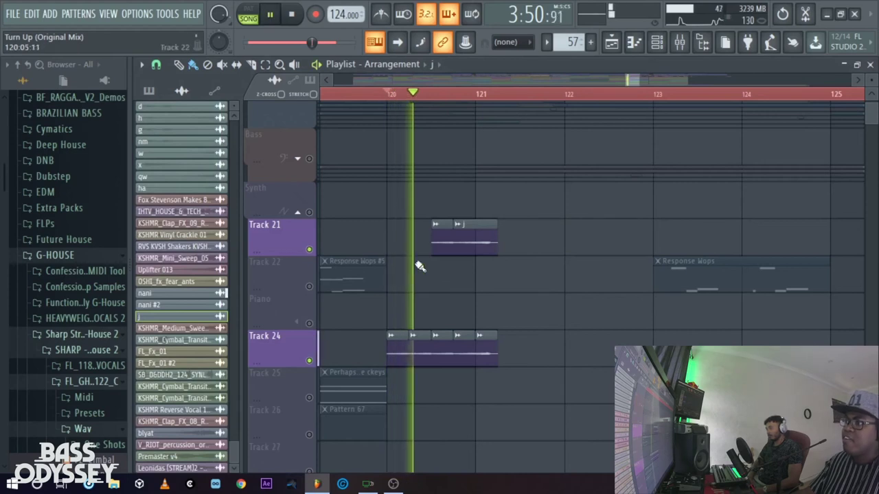
key(space)
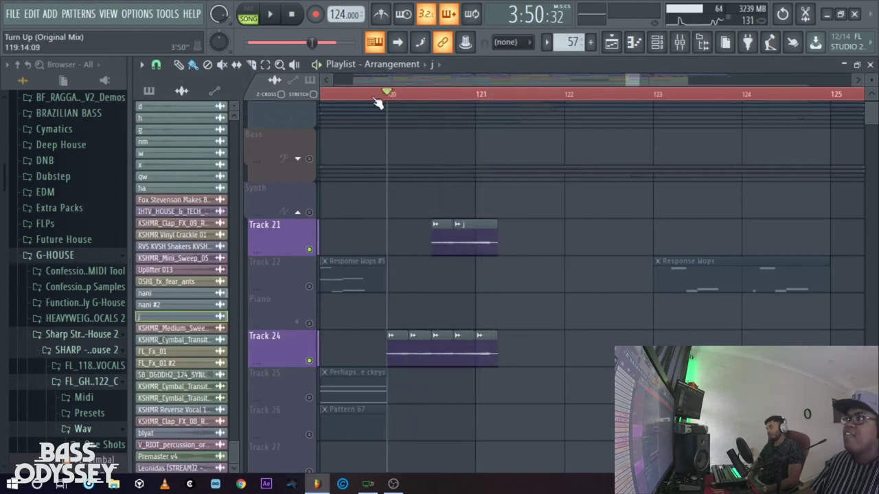
Turn all muted tracks back on and play the full arrangement from bar 119
click(346, 96)
drag(626, 79, 675, 82)
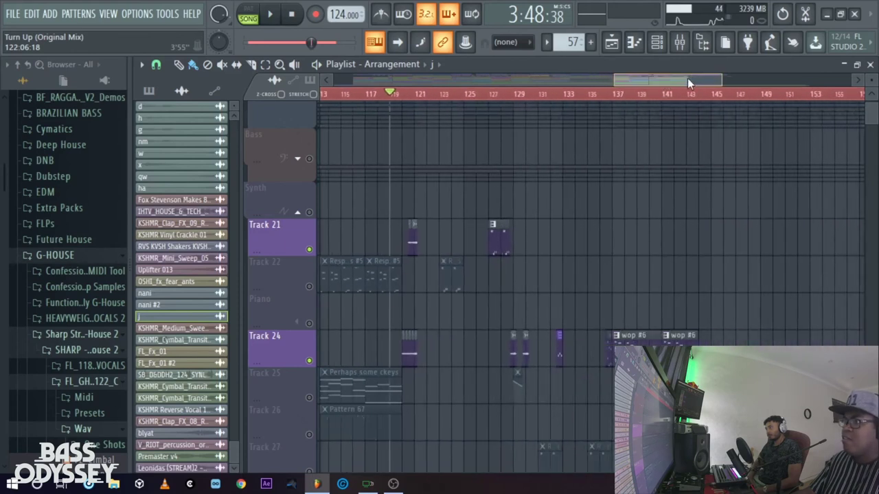
right_click(310, 250)
right_click(311, 250)
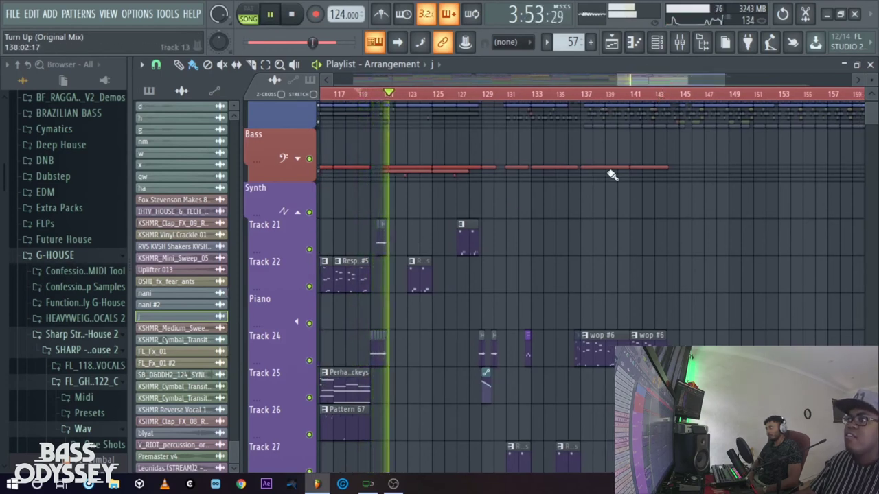
drag(687, 80, 678, 80)
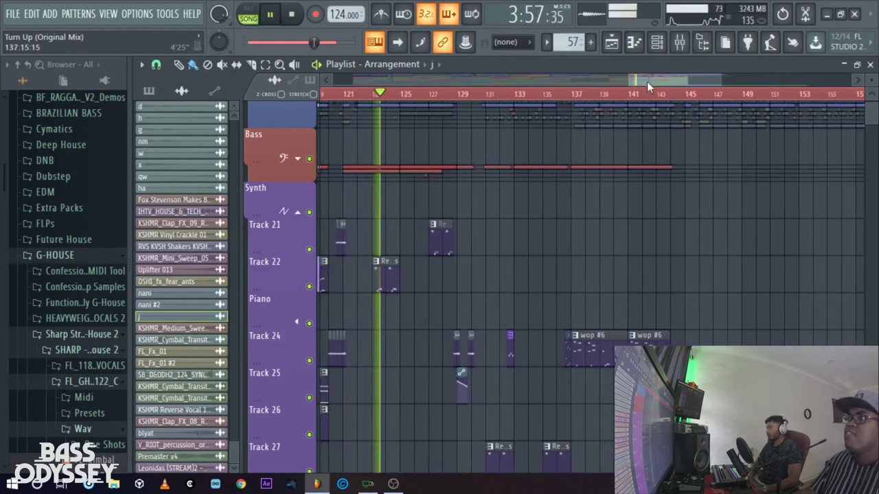
key(space)
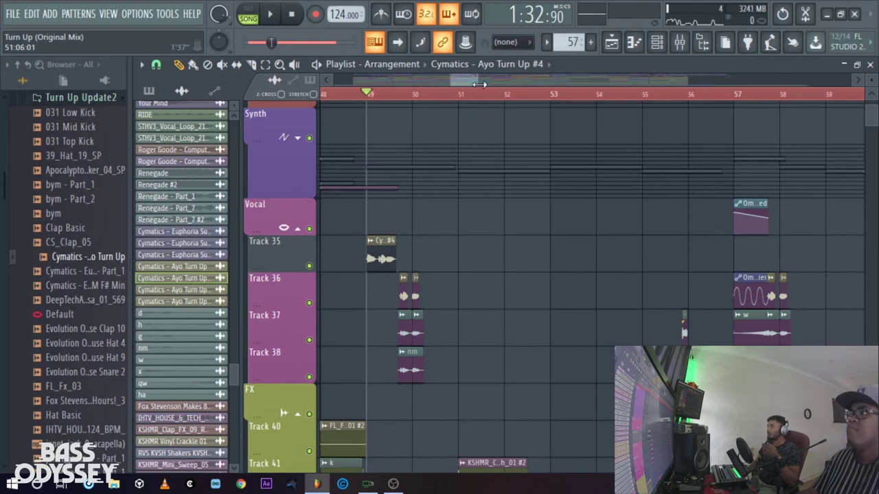
Reset the time-stretching pitch and the volume of the Cymatics - Ayo Turn Up #4 clip on Track 35
drag(477, 84, 460, 84)
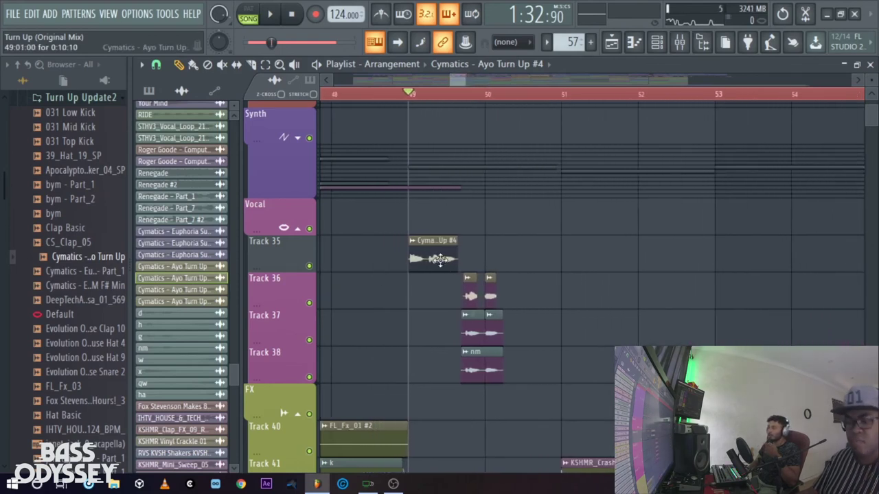
double_click(440, 259)
drag(688, 173, 690, 132)
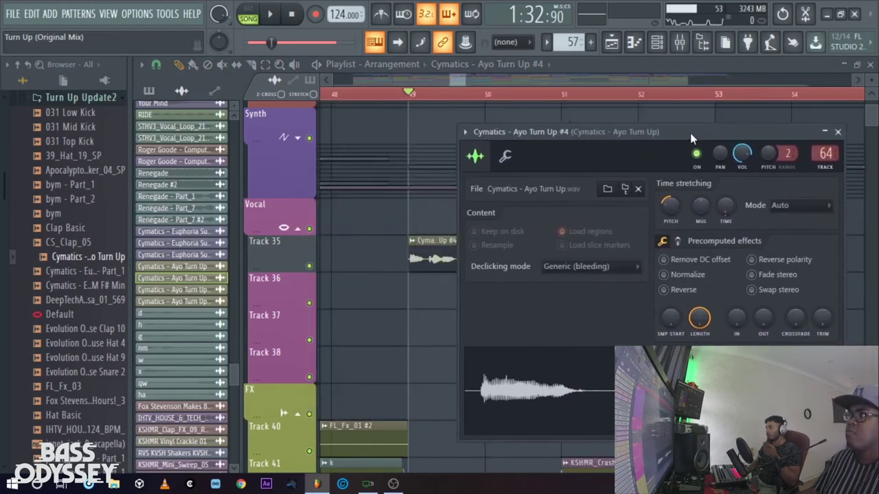
right_click(660, 215)
click(683, 218)
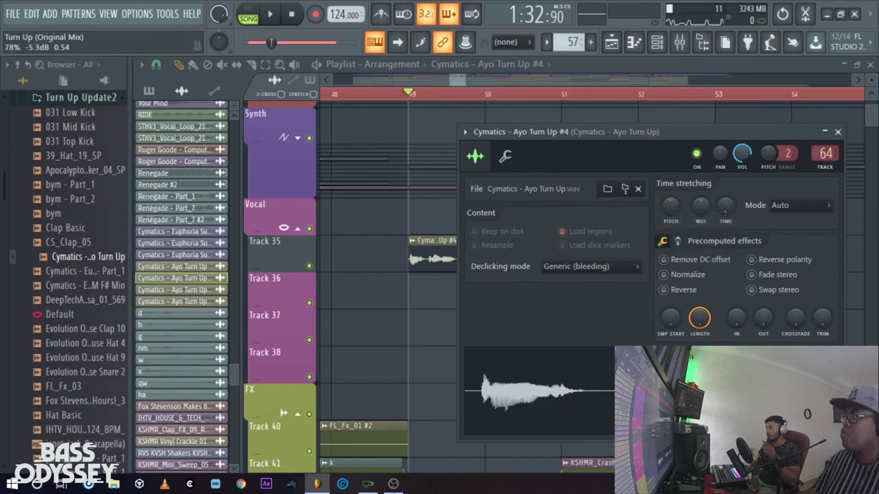
right_click(743, 158)
click(754, 160)
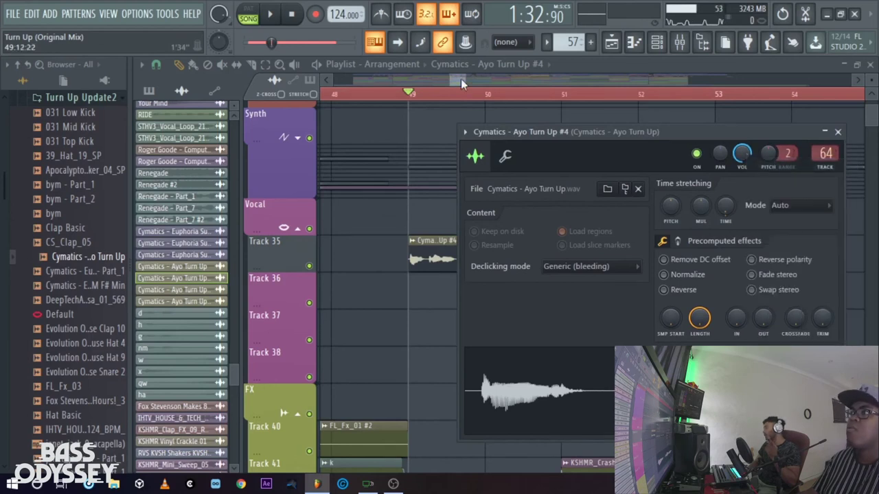
Play the soloed Track 37 from bar 49 to audition its d vocal clip
click(461, 80)
click(437, 267)
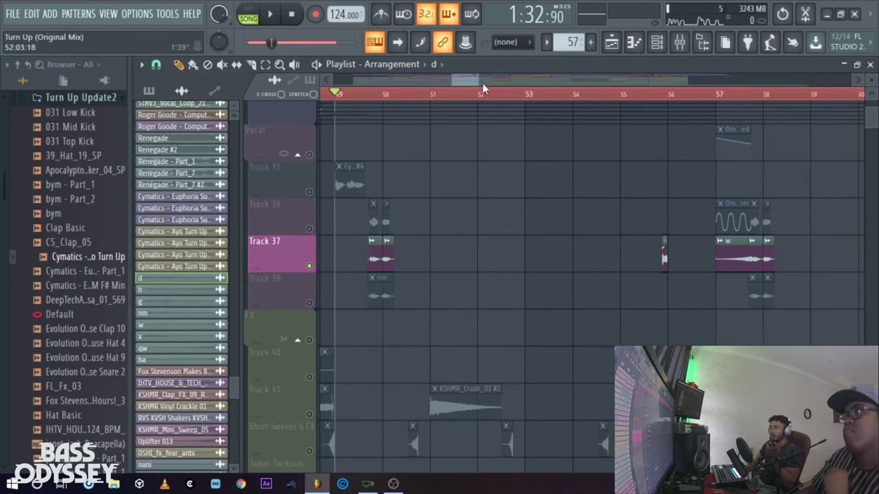
drag(478, 81, 473, 81)
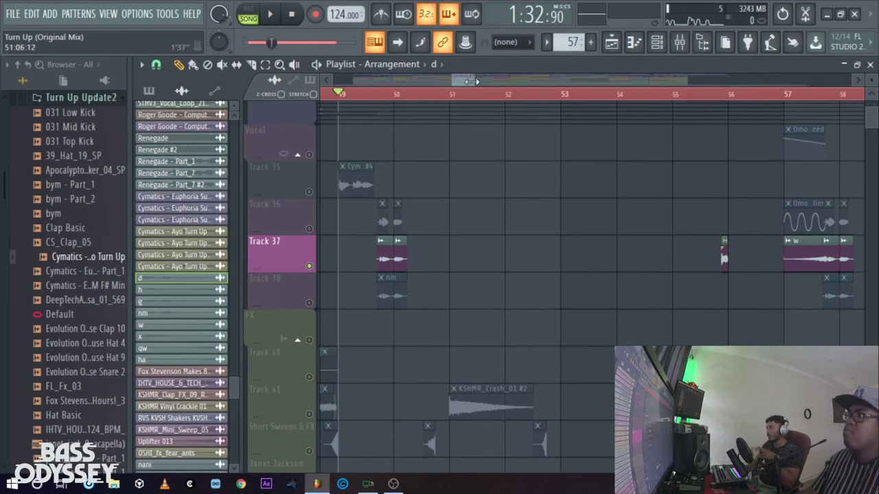
drag(471, 79, 465, 79)
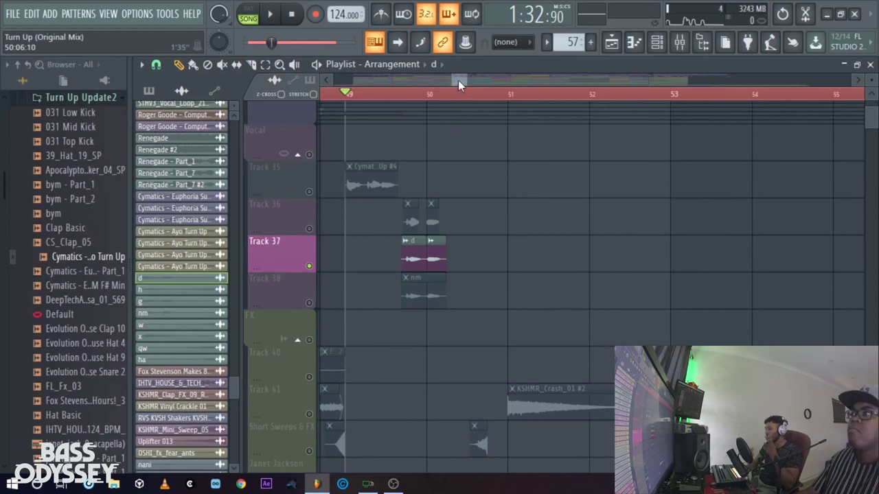
key(space)
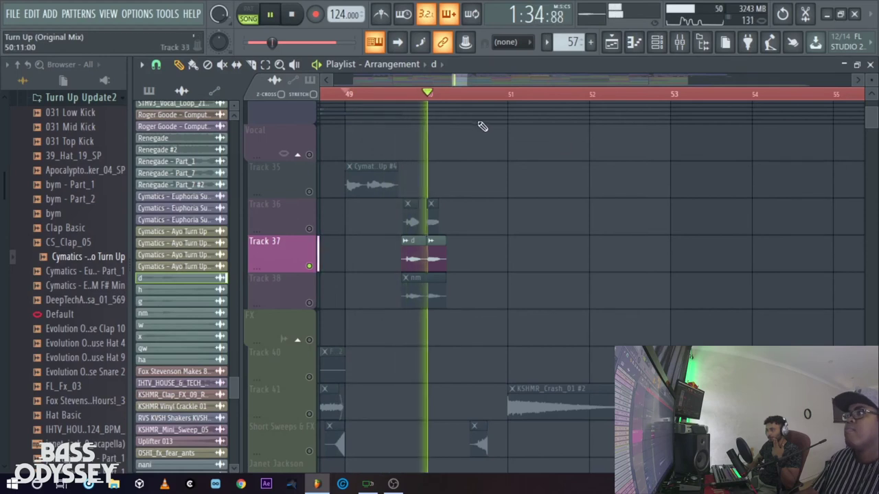
key(space)
Enable Tracks 36 and 38 alongside Track 37 and open the channel settings of Track 36's first Cymatics - Ayo Turn Up clip
drag(458, 79, 468, 79)
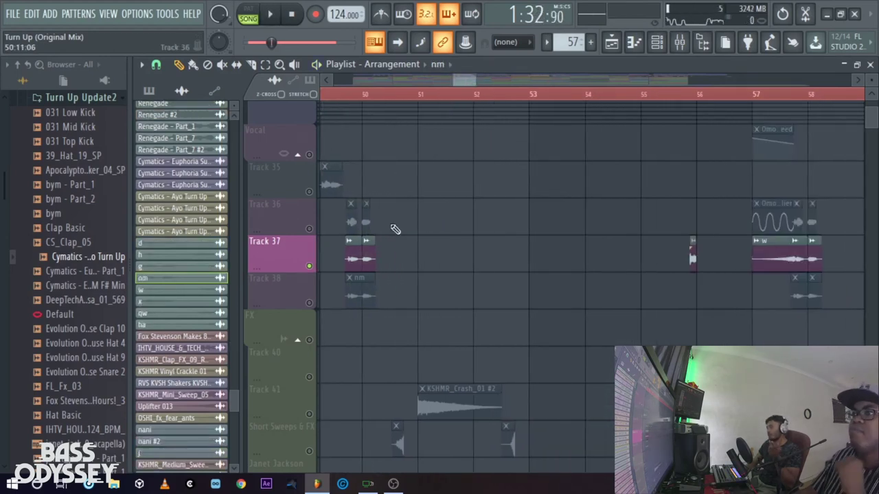
click(309, 230)
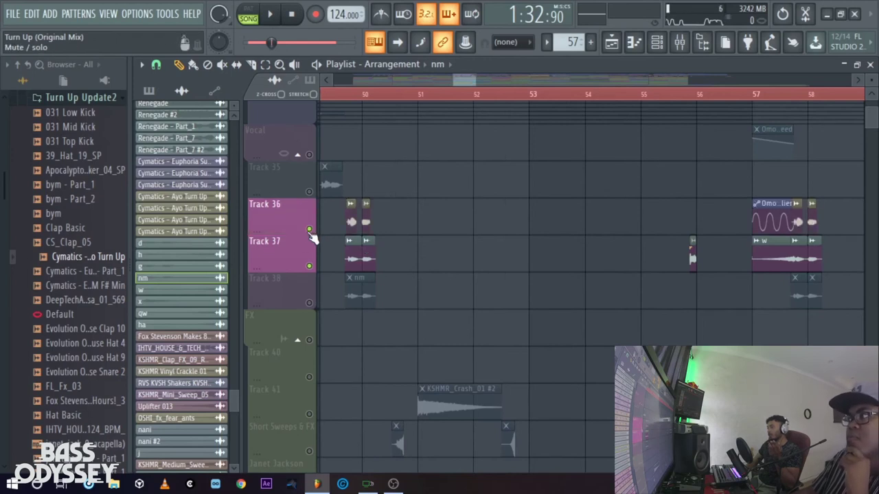
click(309, 304)
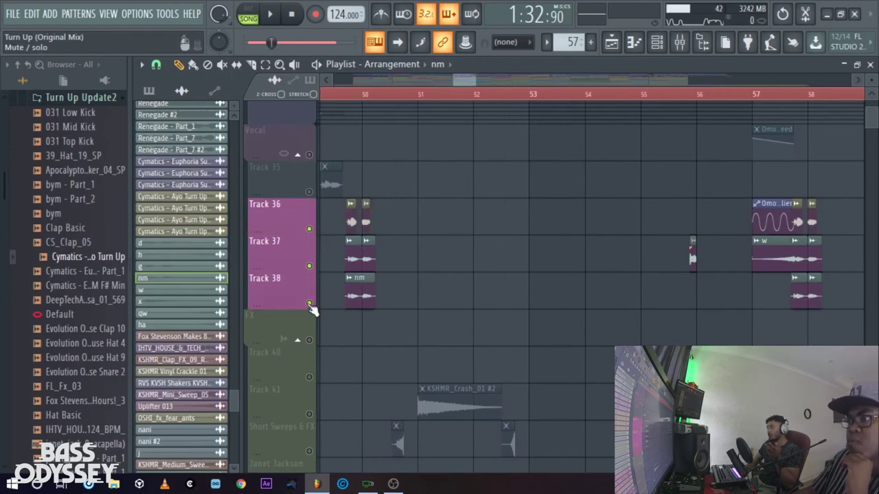
double_click(349, 222)
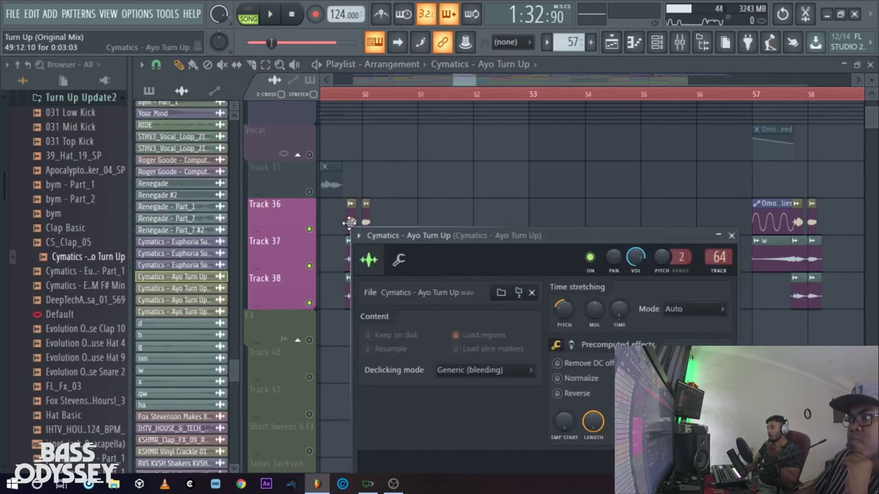
Close the Cymatics - Ayo Turn Up settings and view the channel settings of the nm clip on Track 38
click(732, 236)
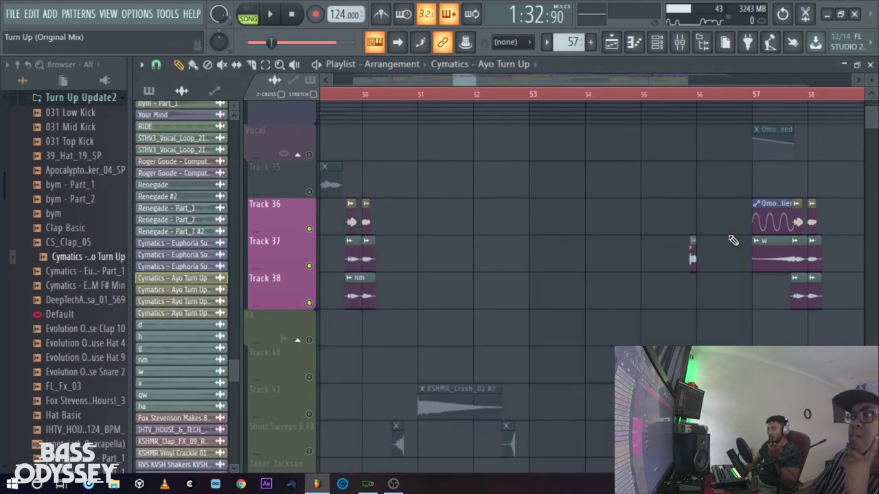
click(365, 295)
double_click(364, 296)
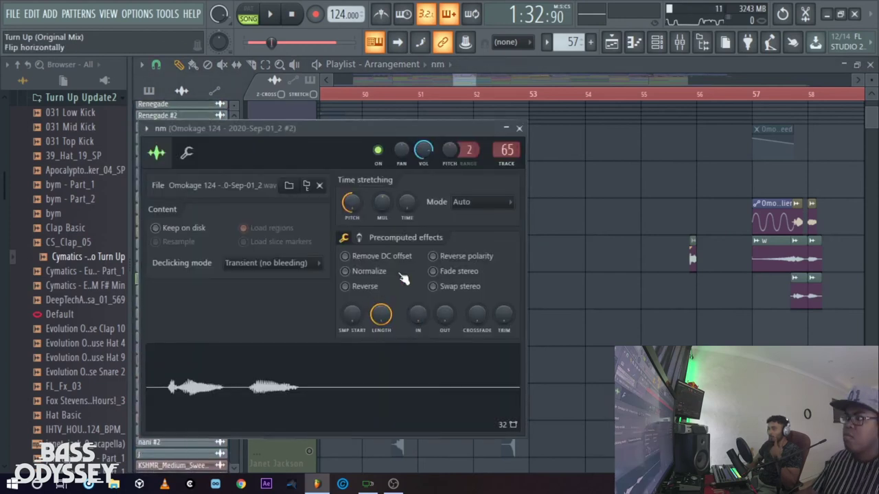
click(519, 129)
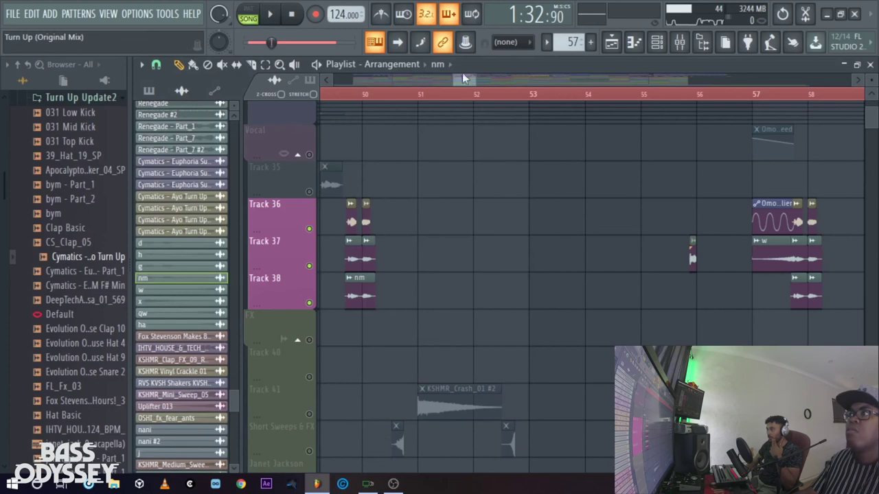
Play the vocal tracks from bar 57 to audition the layered w, d, nm and Cymatics - Ayo Turn Up clips
mouse_move(476, 79)
mouse_down()
mouse_move(460, 81)
mouse_move(489, 77)
mouse_move(449, 82)
mouse_move(493, 79)
mouse_move(462, 82)
mouse_up()
key(space)
key(space)
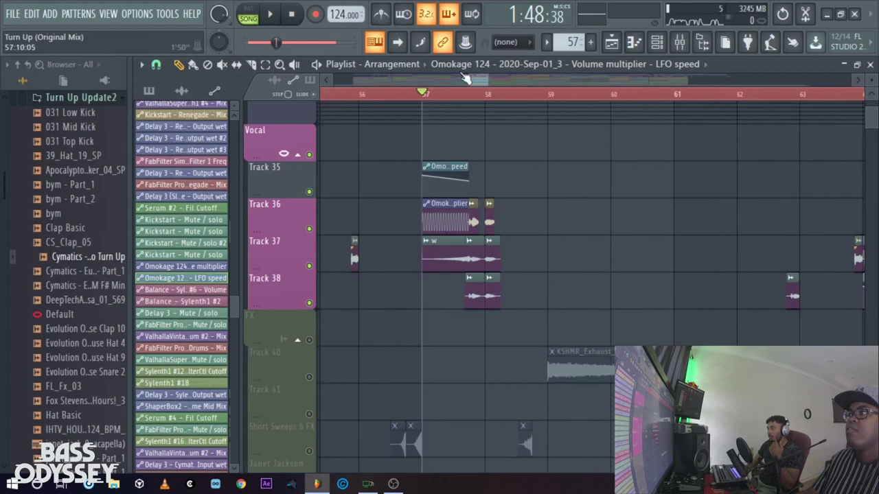
mouse_move(477, 77)
mouse_down()
mouse_move(489, 78)
mouse_move(479, 81)
mouse_up()
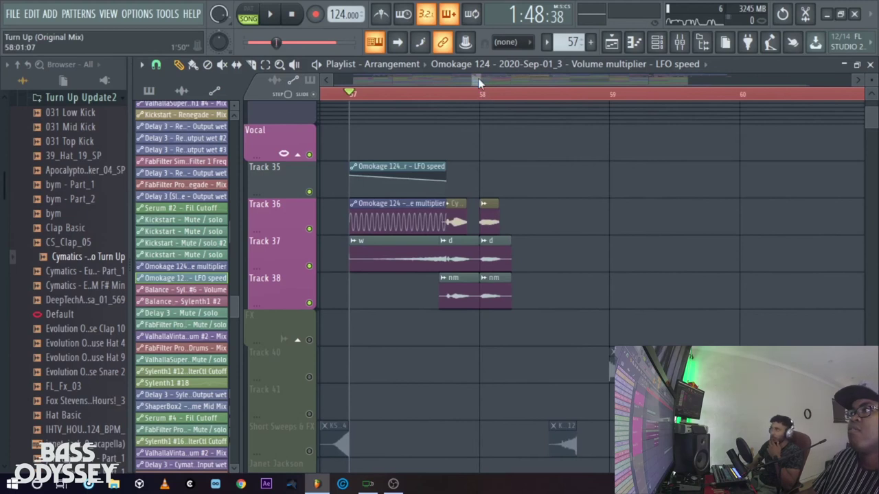
key(space)
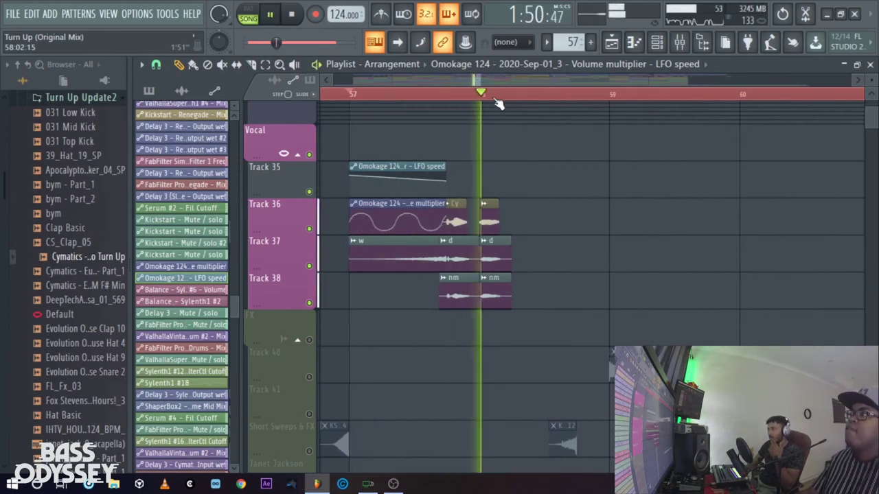
key(space)
Replay the vocals from bar 57, examining how the LFO speed and Volume multiplier automation clips on Tracks 35 and 36 shape the w clip
drag(481, 82, 478, 82)
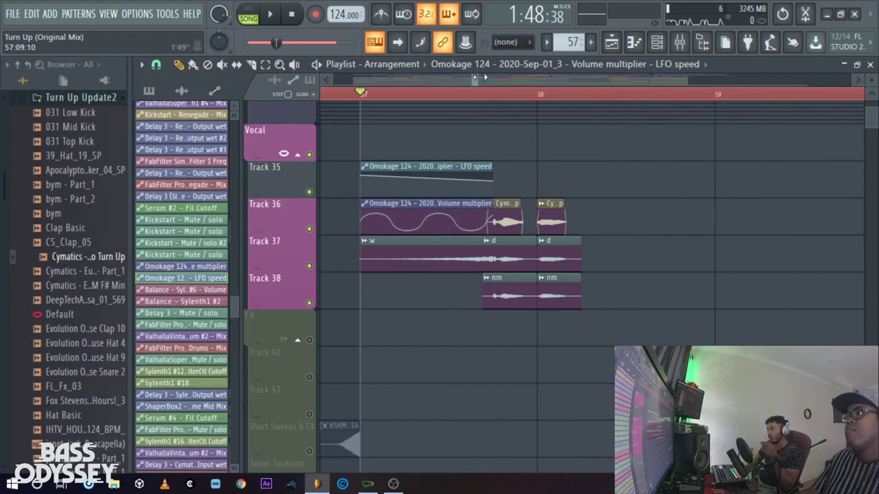
drag(478, 77, 462, 78)
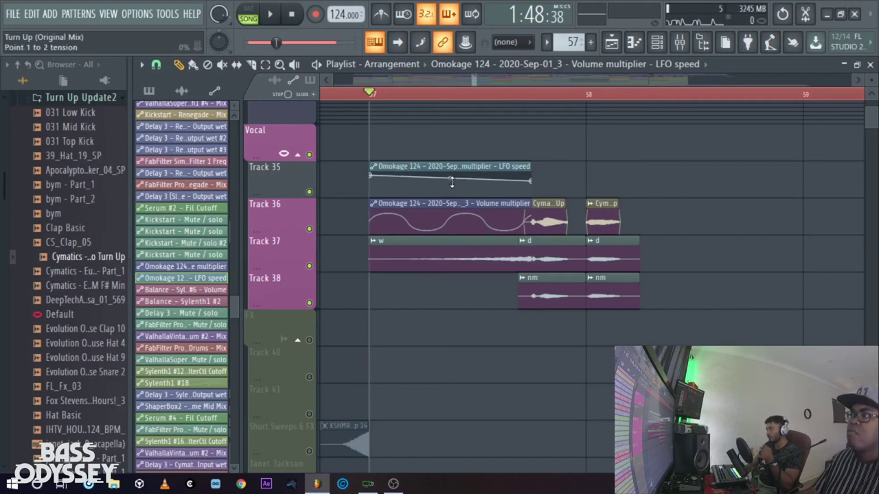
key(space)
drag(479, 77, 476, 81)
key(space)
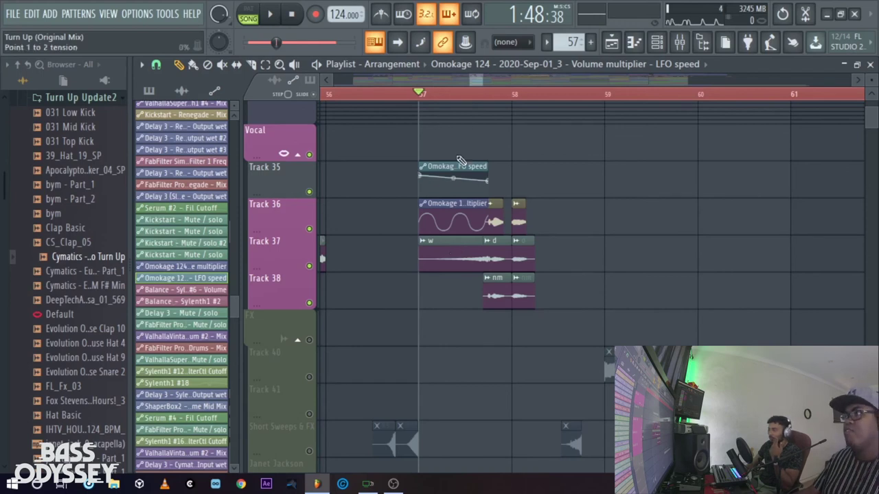
scroll(478, 81, right, 2)
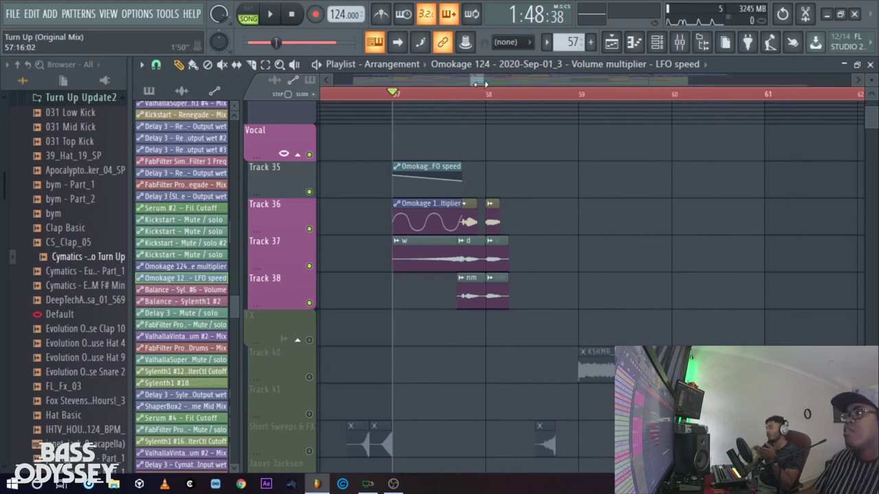
key(space)
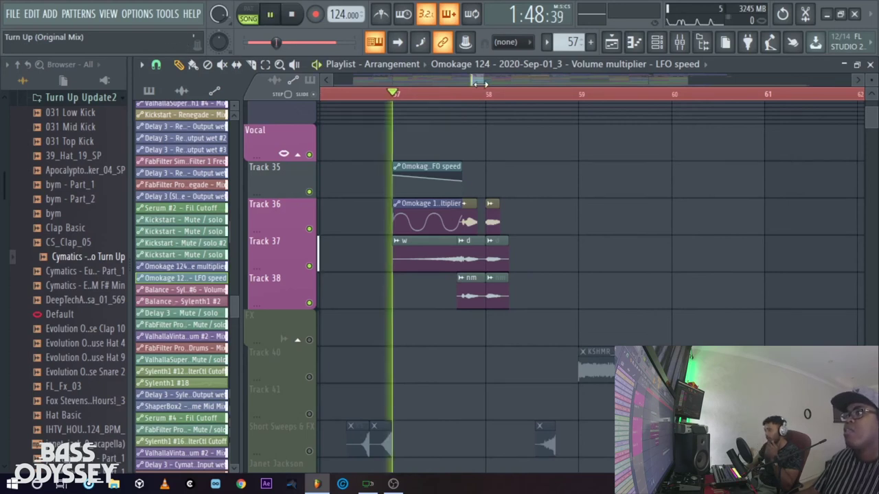
key(space)
Inspect the effect chain on the Cymatics - Euphoria mixer insert and view its Little AlterBoy settings
key(F9)
click(221, 172)
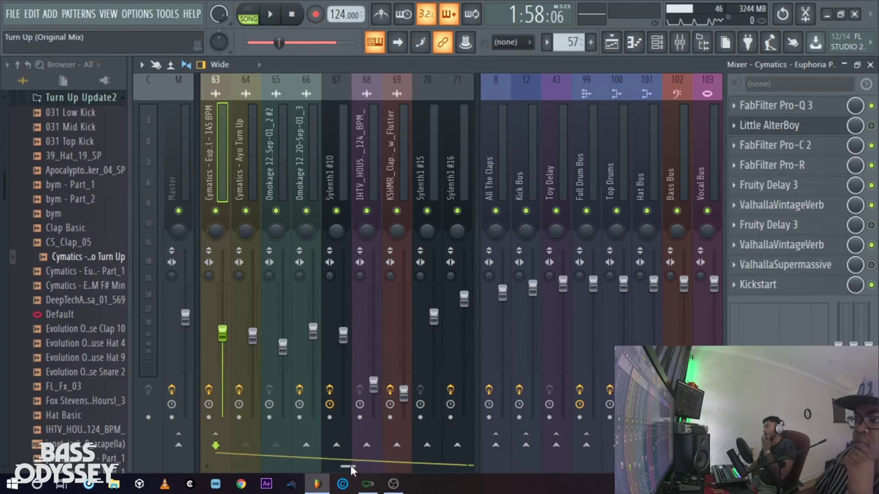
scroll(349, 469, left, 2)
scroll(348, 470, right, 2)
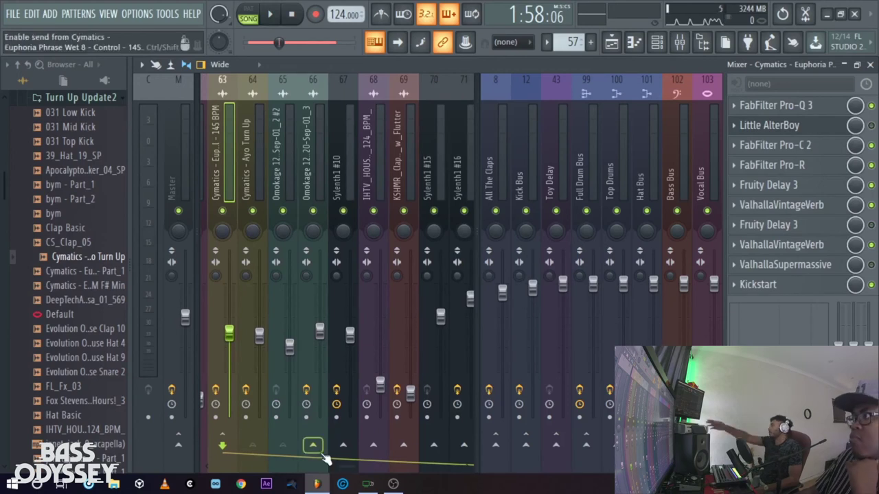
click(798, 151)
click(672, 171)
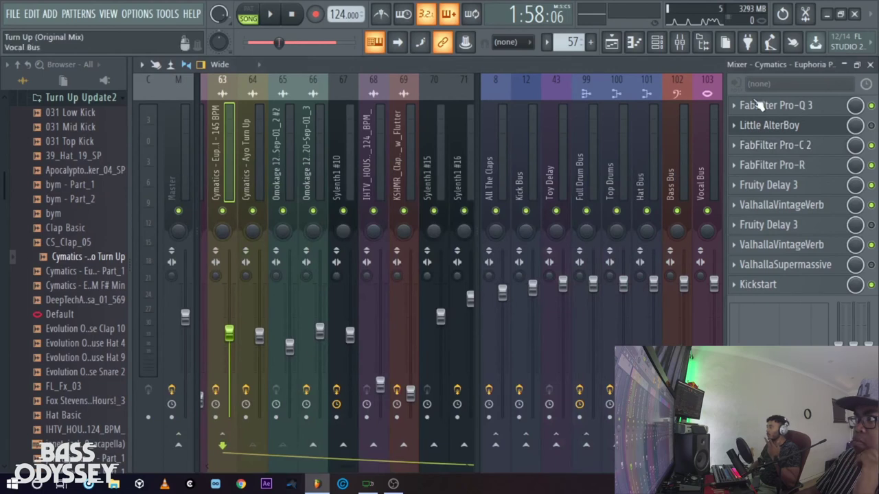
click(788, 125)
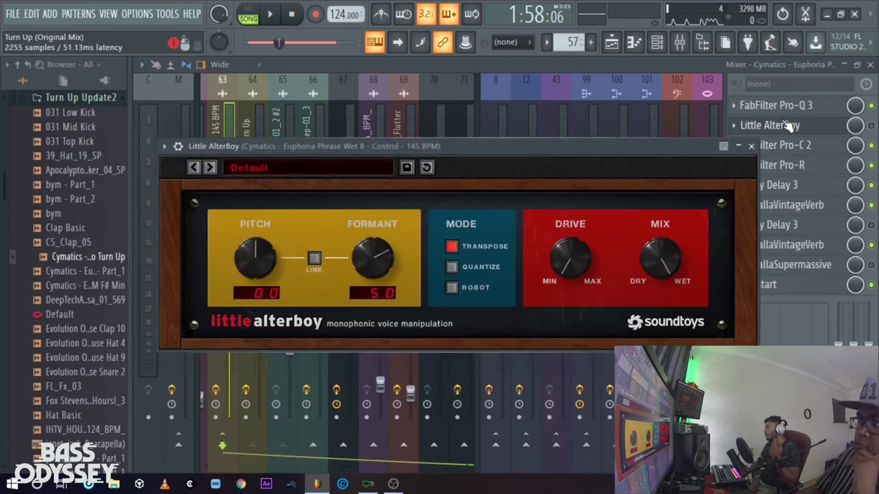
click(751, 146)
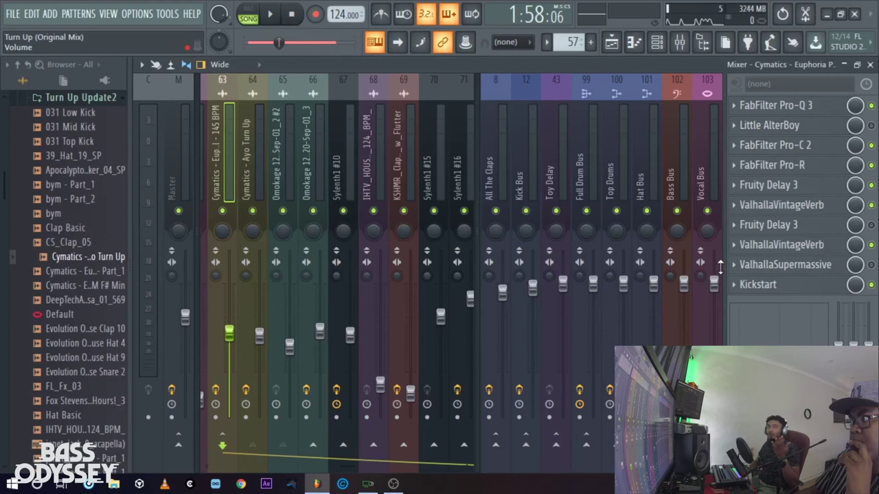
Look through the mixer inserts from 60 to 87 to examine the remaining vocal, synth and FX channels
scroll(349, 471, down, 3)
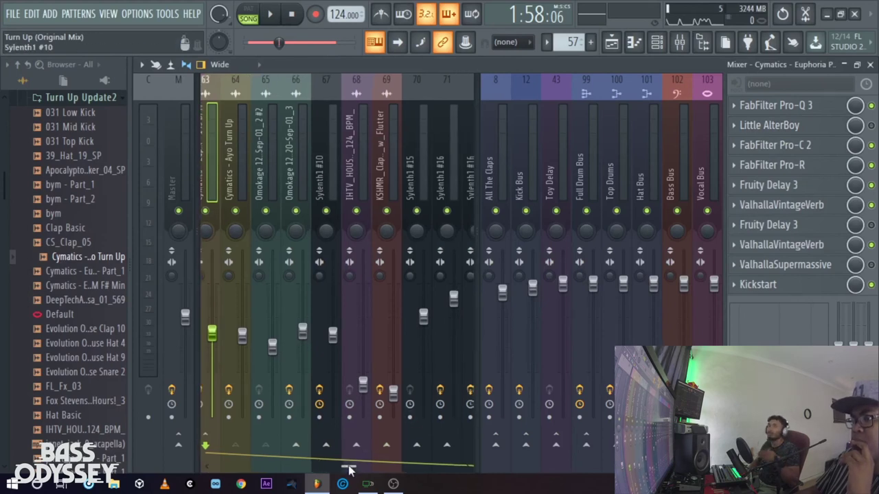
scroll(353, 471, down, 11)
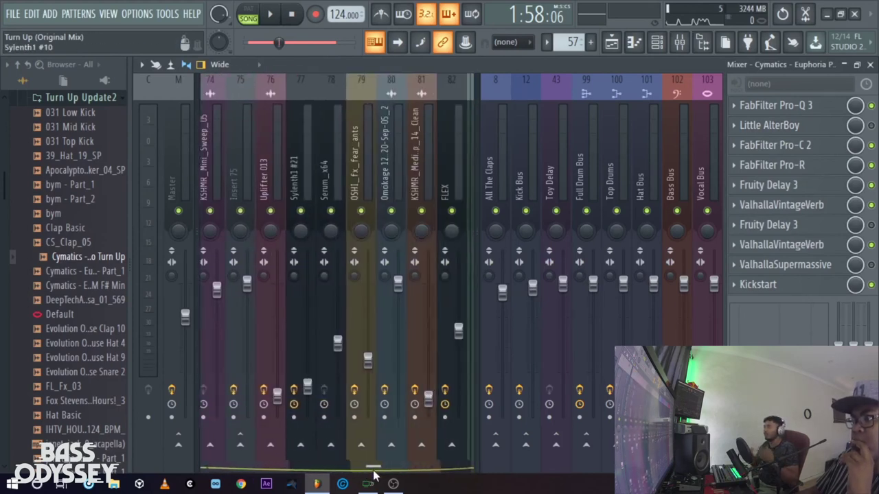
scroll(381, 474, down, 2)
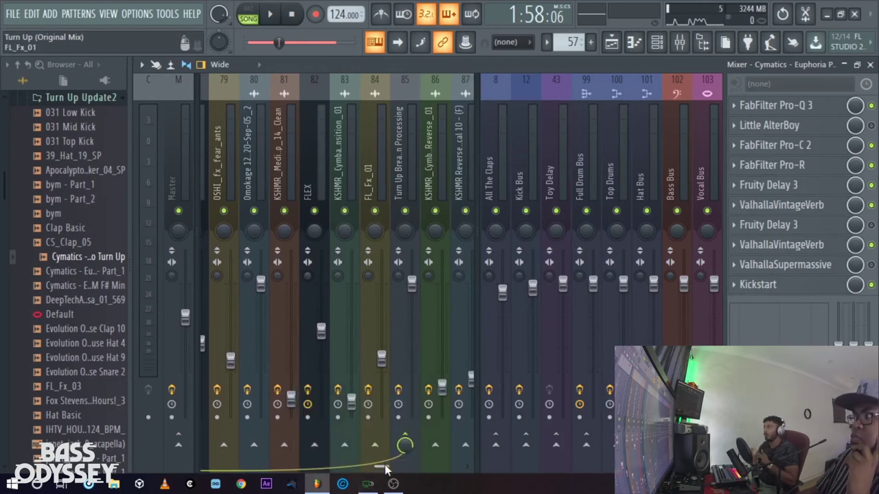
scroll(371, 469, up, 13)
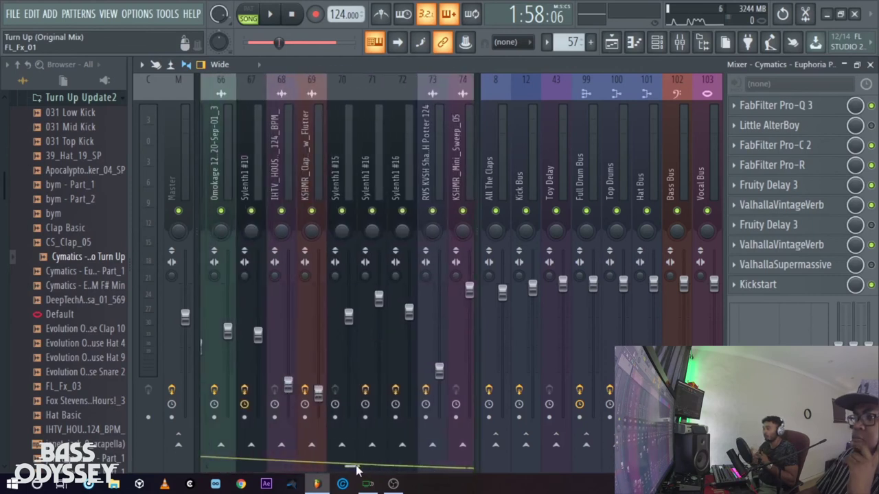
scroll(350, 469, up, 6)
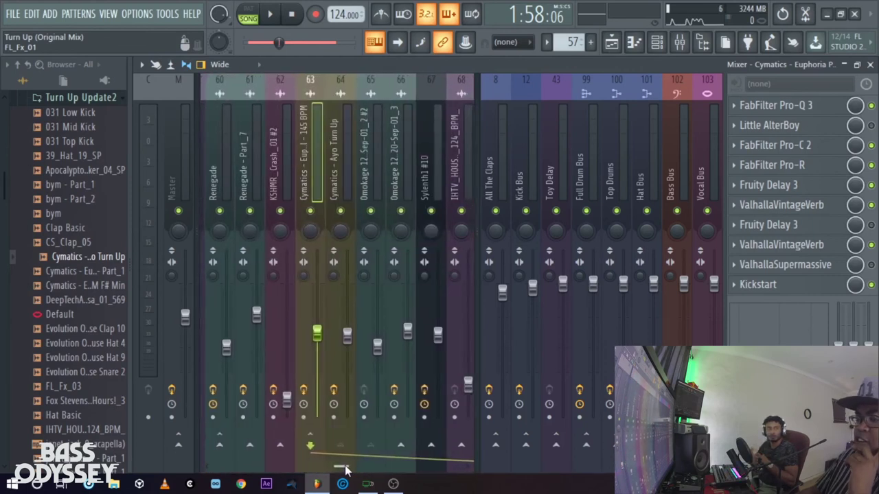
scroll(347, 469, down, 2)
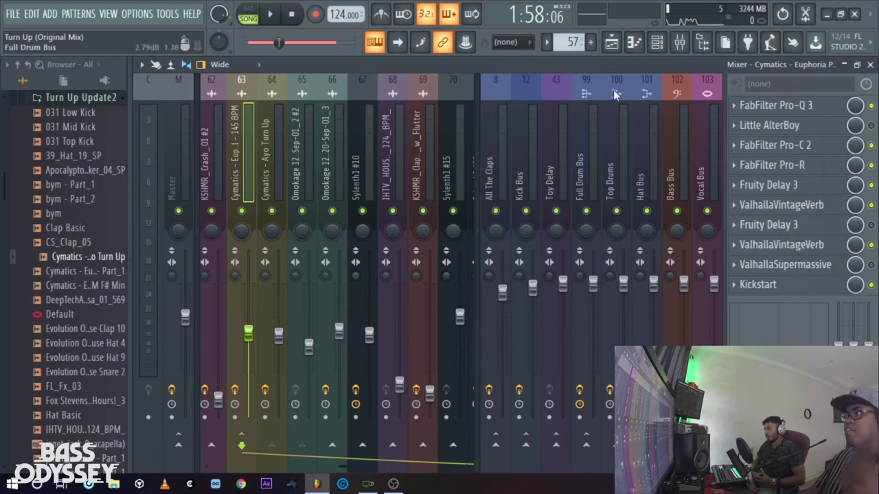
click(622, 47)
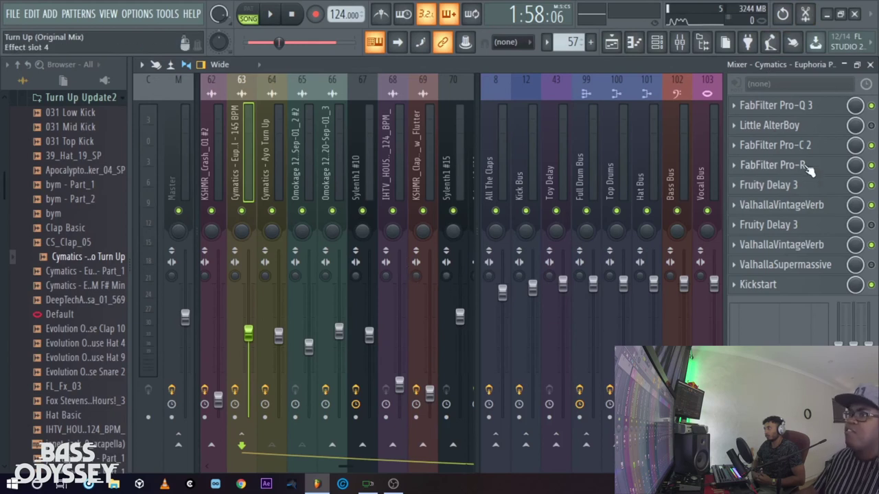
Inspect the effects on mixer insert 85, the Turn Up Breakdown Processing channel, and close the mixer and the nm channel settings
drag(346, 471, 349, 471)
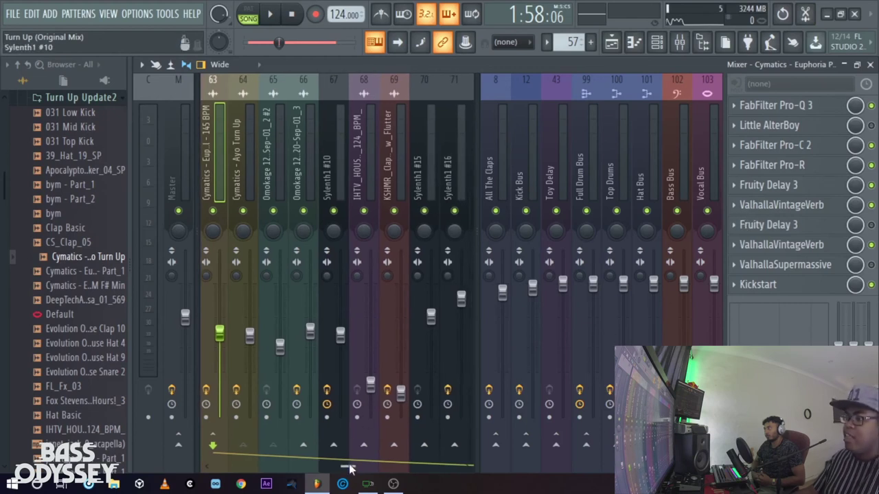
drag(349, 467, 364, 468)
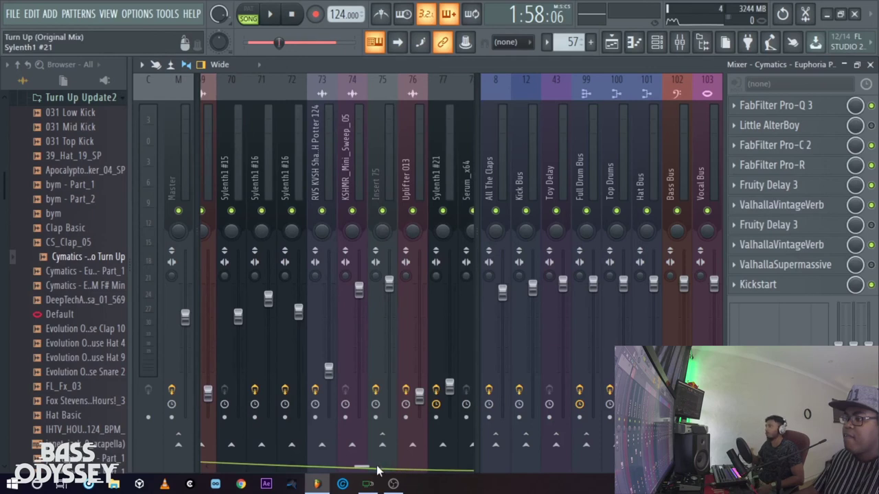
drag(367, 471, 389, 471)
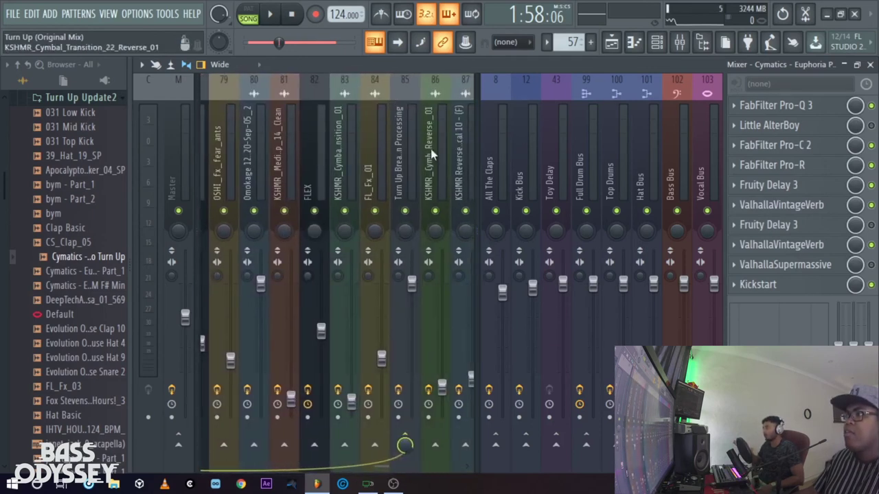
click(409, 139)
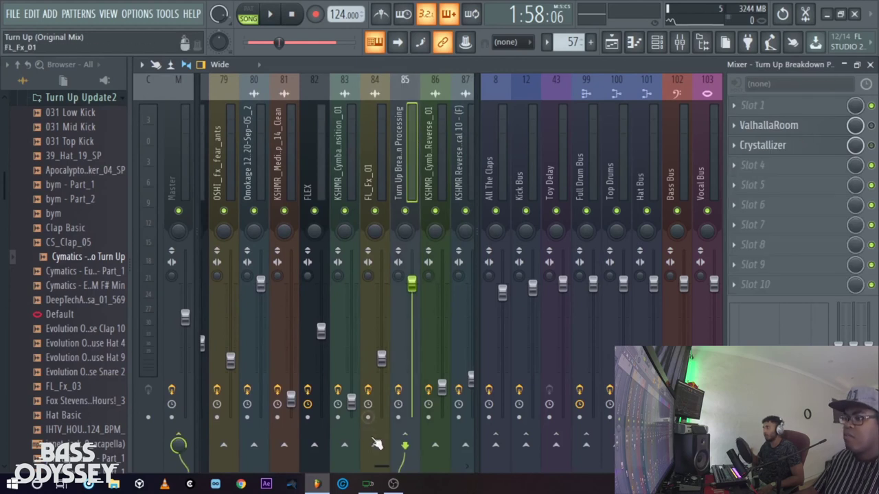
drag(383, 469, 346, 471)
click(870, 64)
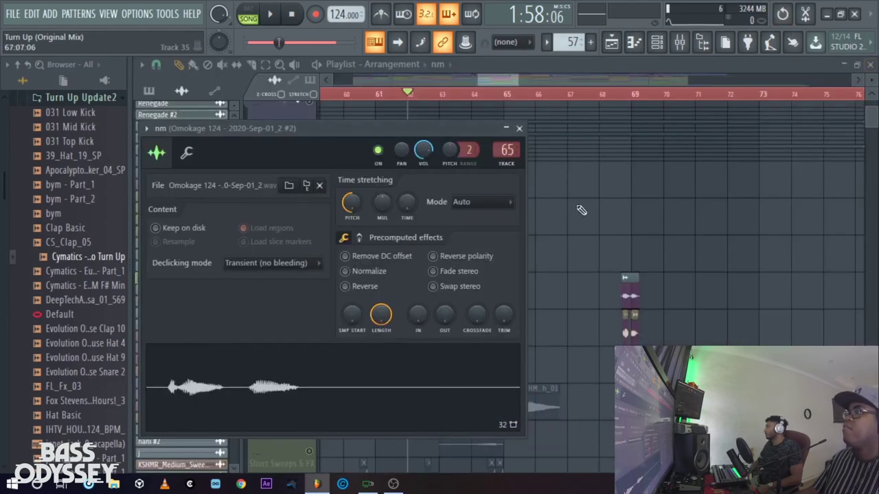
click(519, 129)
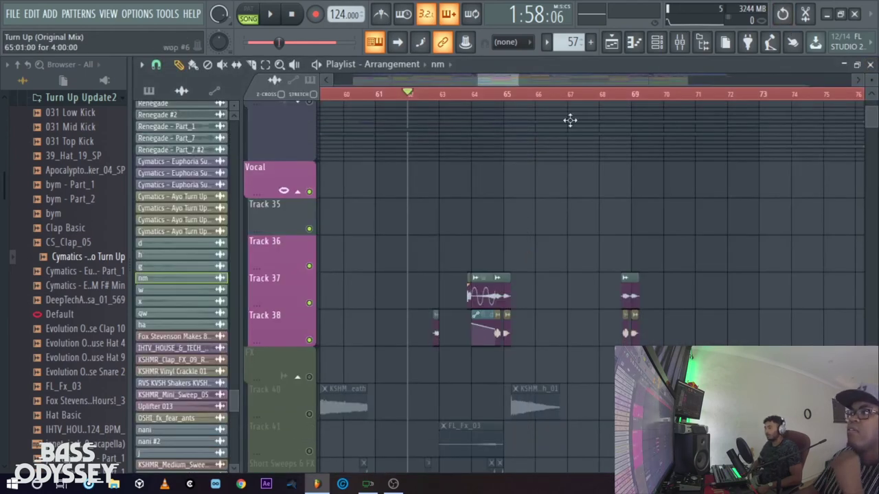
Solo Track 40 and enable Track 41, Short Sweeps & FX, Janet Jackson, Track 44, Probably the MC 707 and Crackle alongside it
scroll(391, 198, down, 4)
click(309, 229)
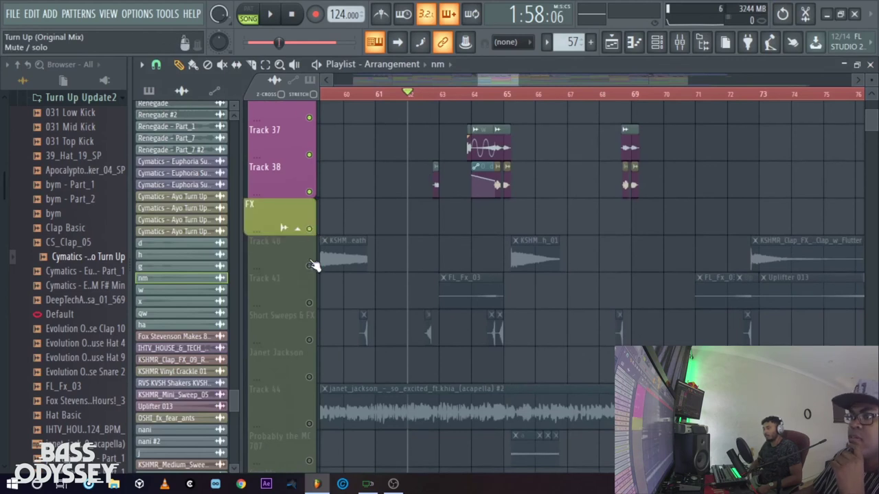
right_click(309, 265)
click(309, 303)
click(310, 340)
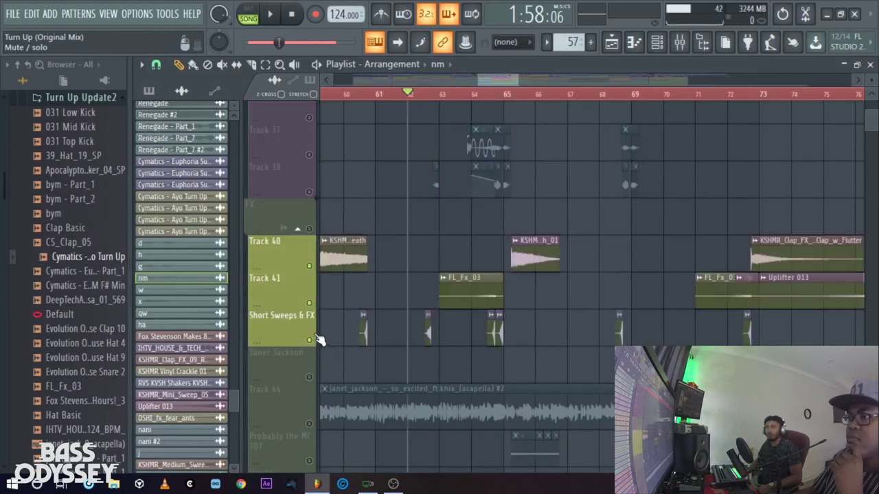
click(309, 377)
scroll(309, 412, down, 2)
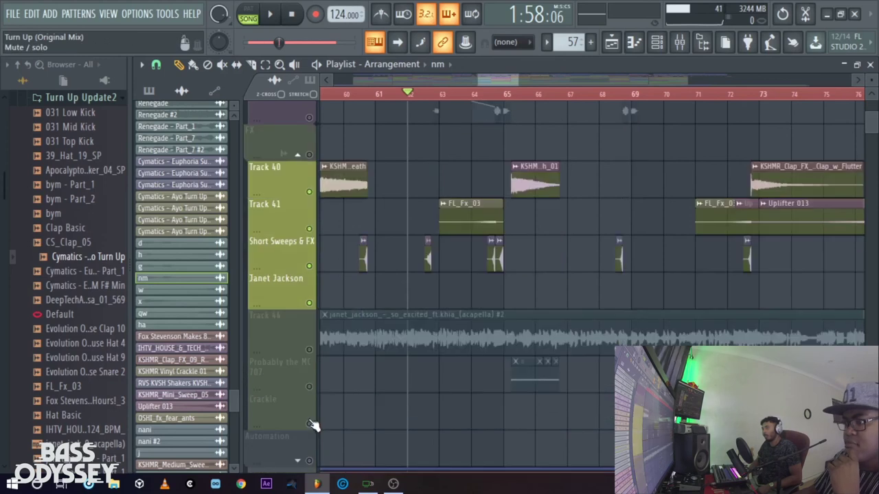
click(309, 350)
click(309, 386)
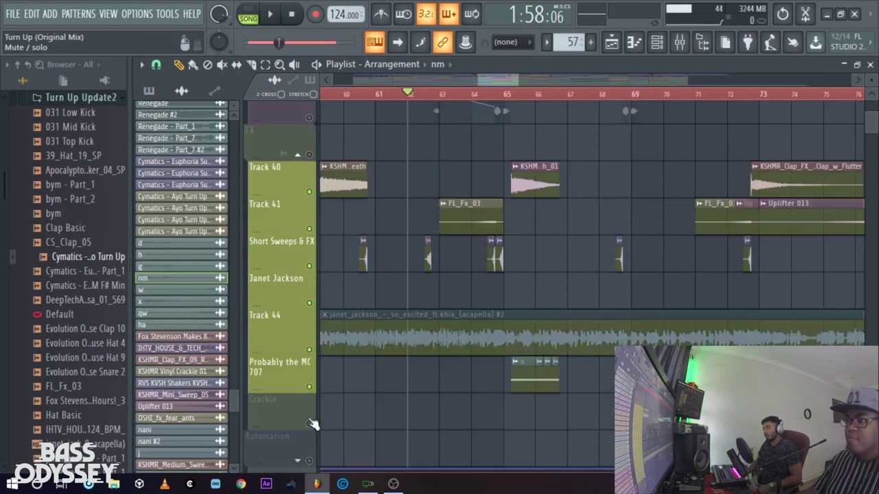
click(309, 424)
mouse_move(481, 79)
mouse_down()
mouse_move(447, 81)
mouse_move(474, 83)
mouse_up()
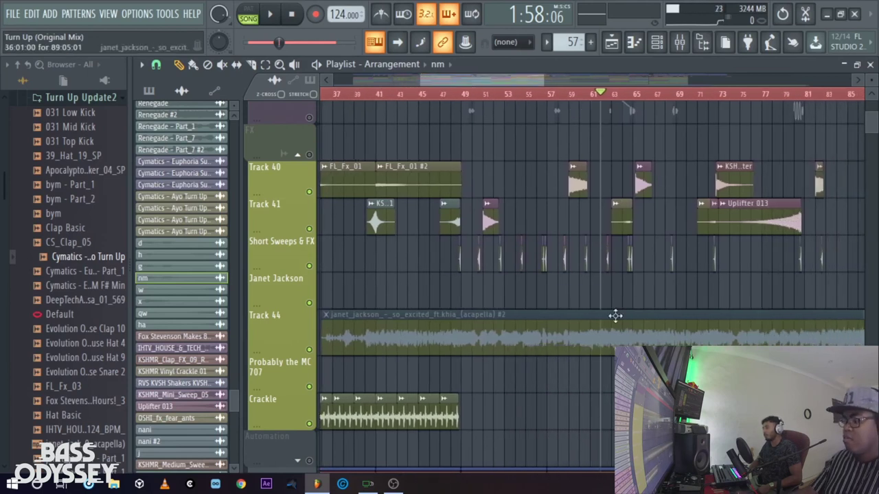
scroll(435, 277, up, 10)
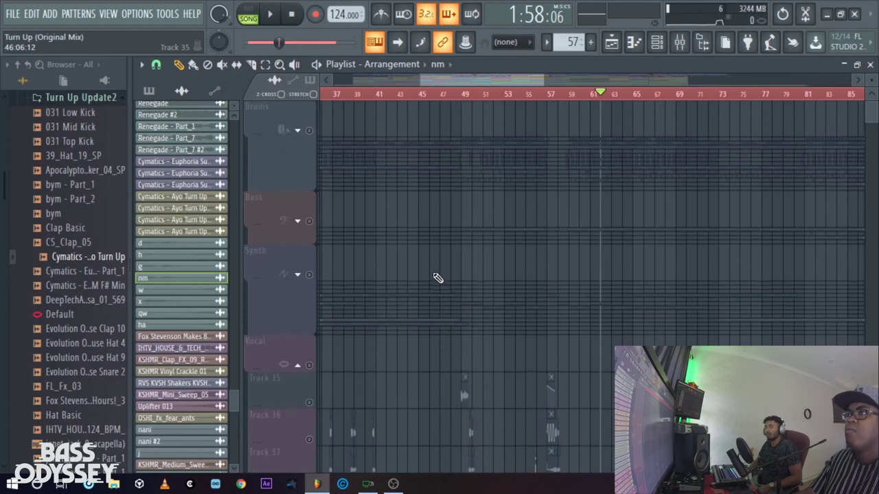
Expand the Drums group and enable the Drum Textures track alongside the FX tracks
click(300, 131)
scroll(333, 337, down, 4)
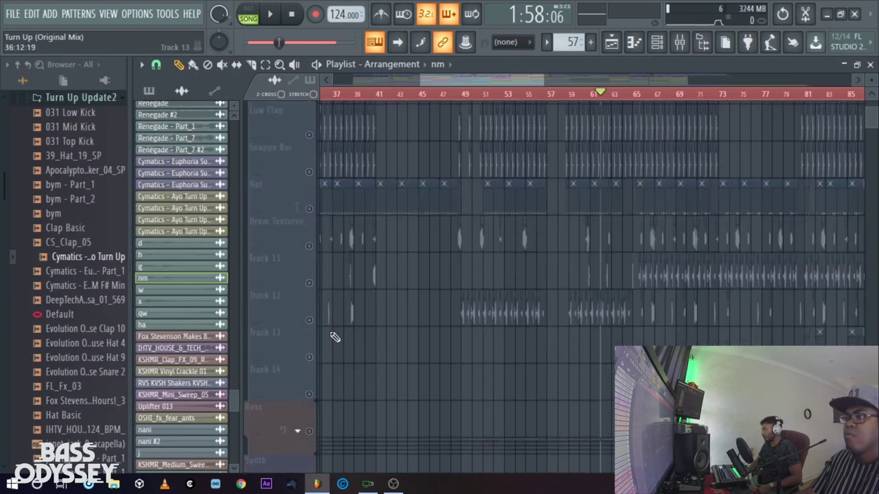
click(312, 244)
drag(537, 81, 436, 81)
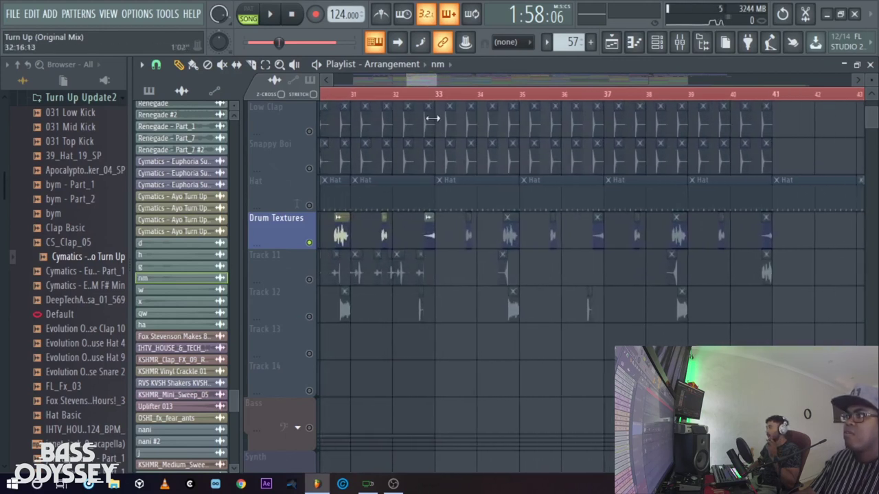
Compare the Drum Textures clips with the sweeps and effects on the FX tracks between bars 28 and 51
click(433, 245)
scroll(424, 309, down, 15)
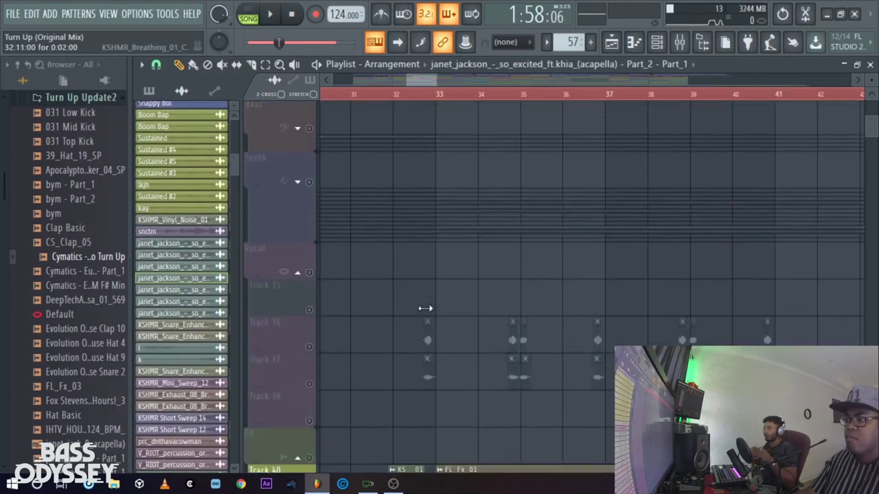
scroll(424, 309, up, 3)
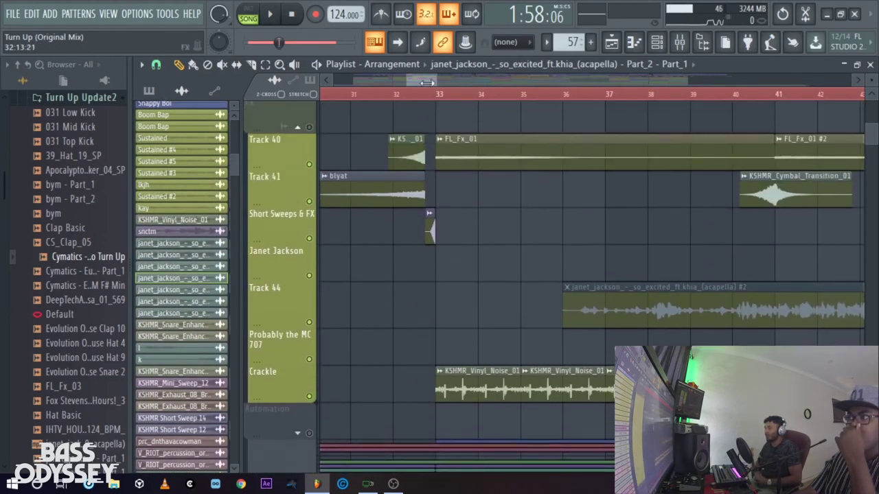
drag(435, 78, 457, 81)
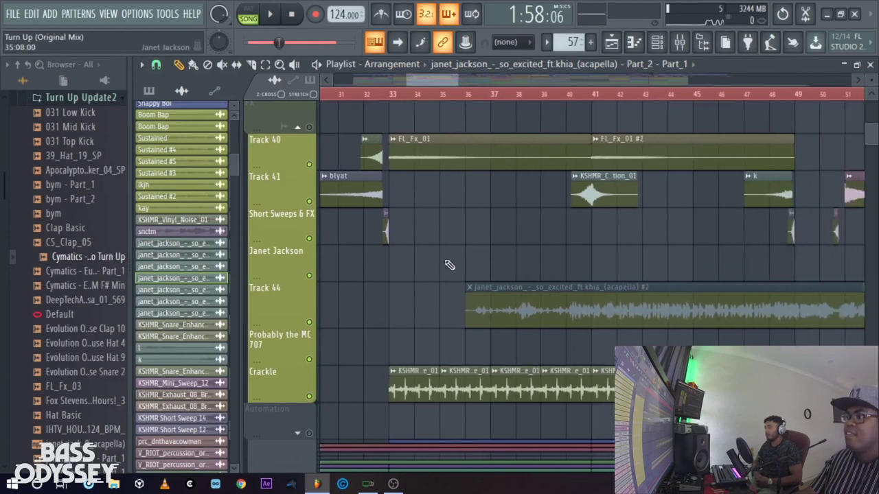
scroll(427, 279, up, 1)
scroll(426, 278, up, 15)
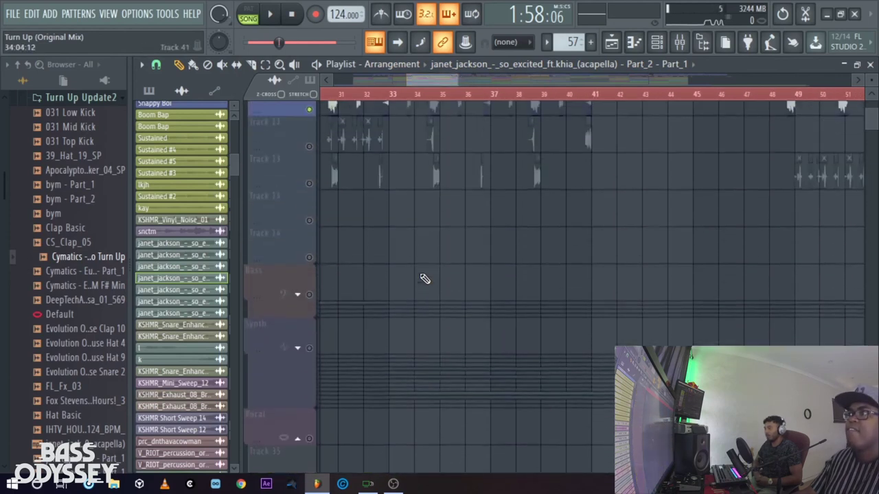
scroll(422, 260, down, 3)
drag(458, 76, 407, 81)
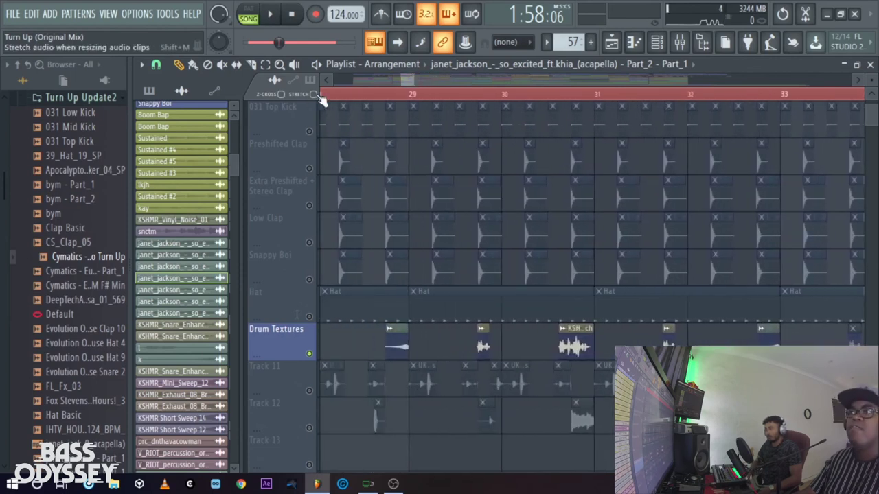
Set the playlist snap to Beat and audition the Drum Textures and FX tracks together from bar 28
click(156, 64)
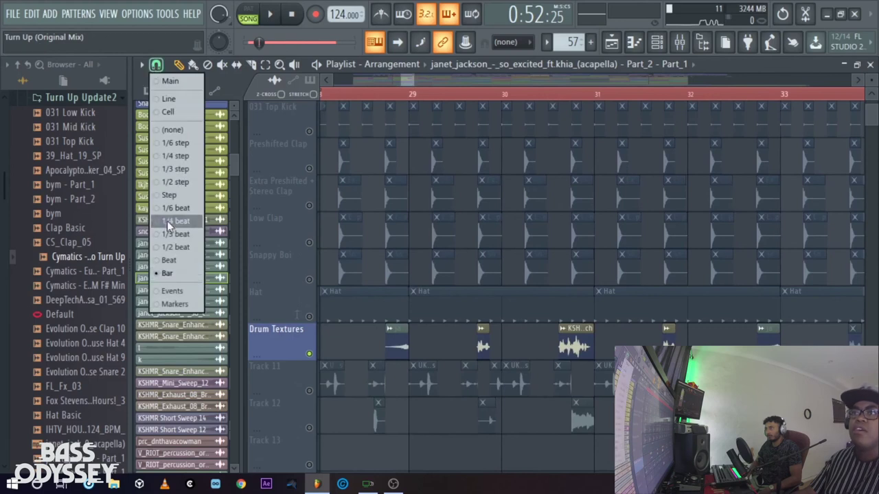
click(182, 112)
key(space)
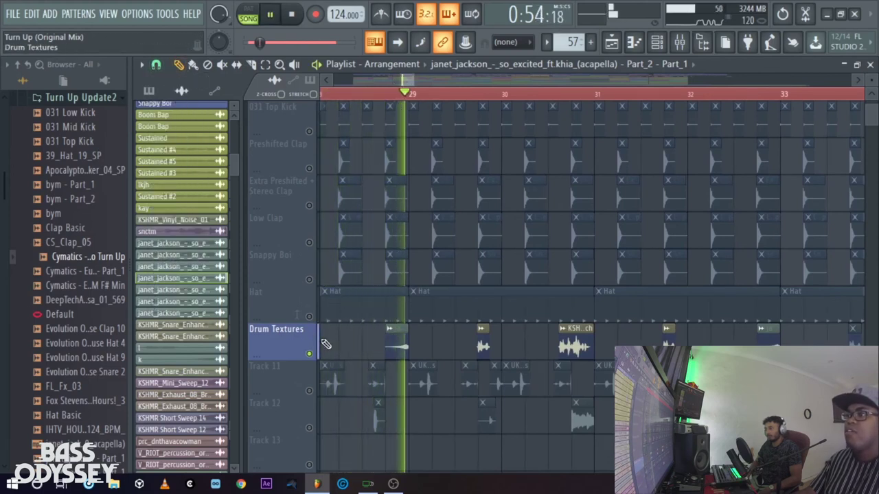
drag(404, 77, 451, 80)
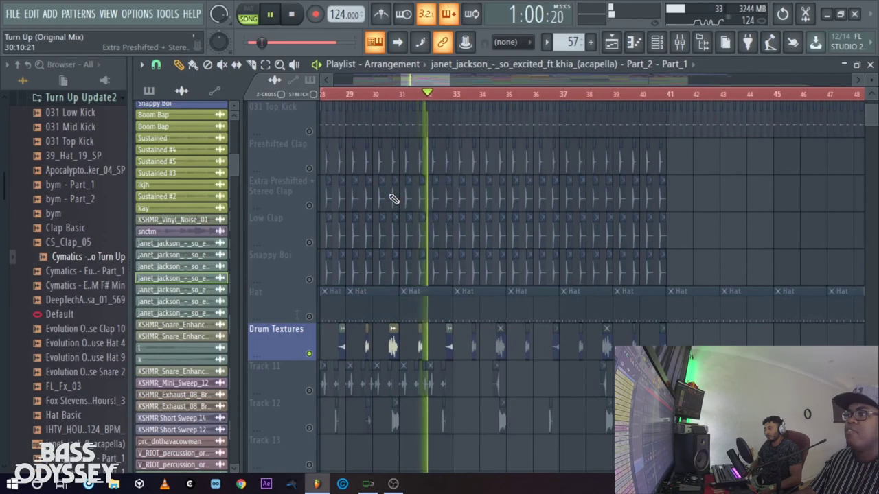
key(space)
Re-enable all tracks, unmute the janet_jackson acapella clip on Track 44 and return to the Draw tool
ctrl+click(310, 354)
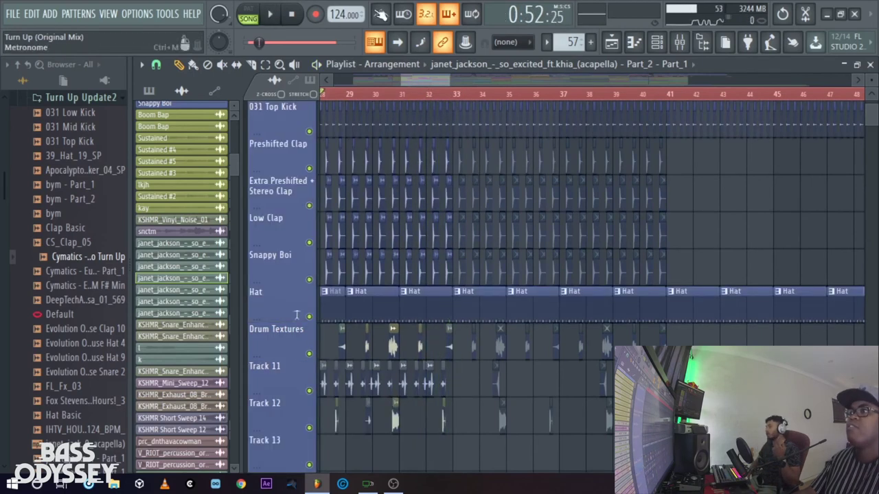
scroll(409, 322, down, 15)
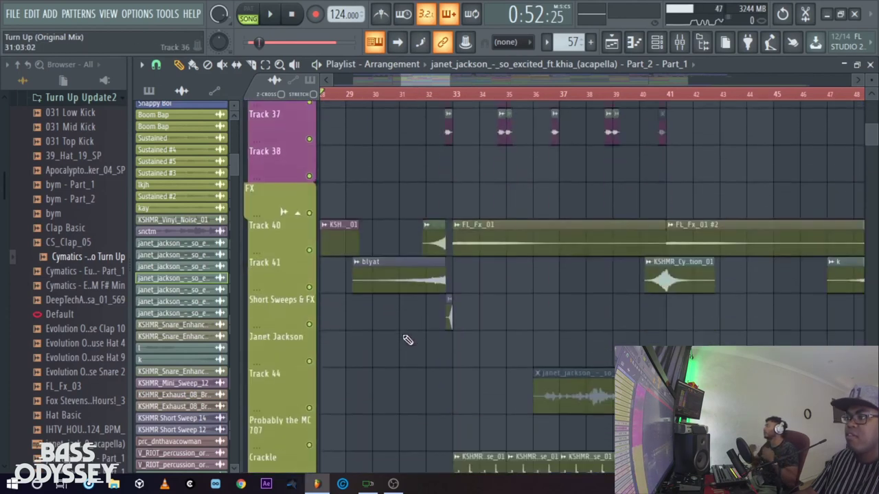
drag(430, 82, 453, 81)
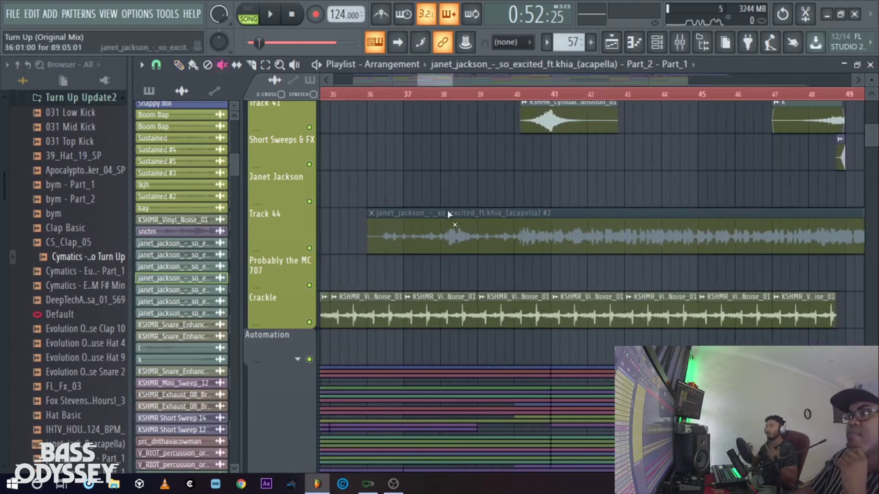
click(423, 239)
click(184, 67)
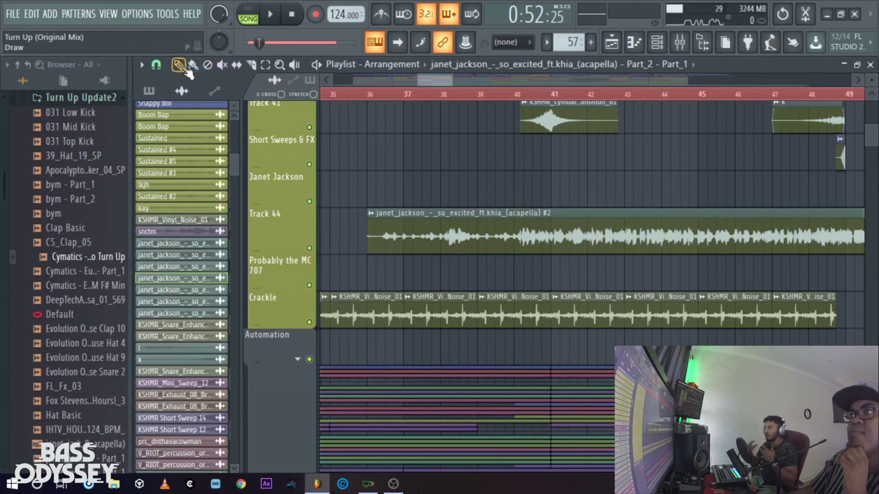
Solo Track 44 and place the playhead at bar 36, where the acapella clip starts
right_click(310, 248)
drag(459, 82, 520, 84)
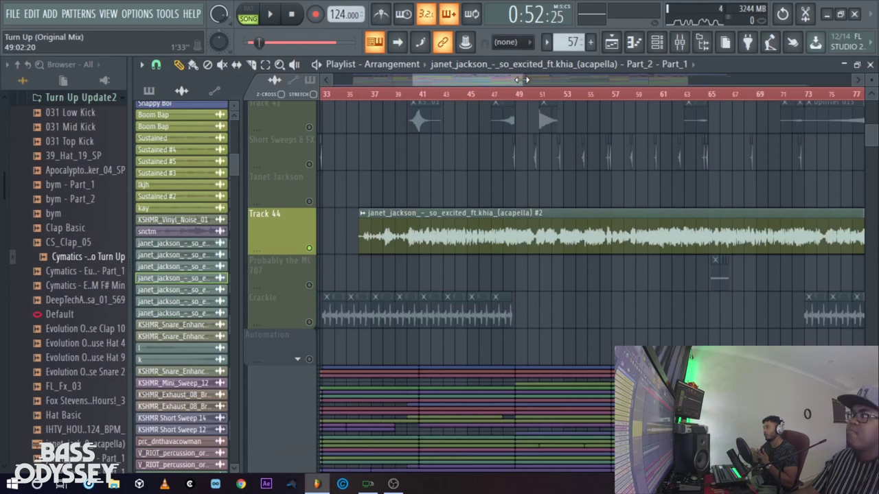
drag(521, 80, 461, 83)
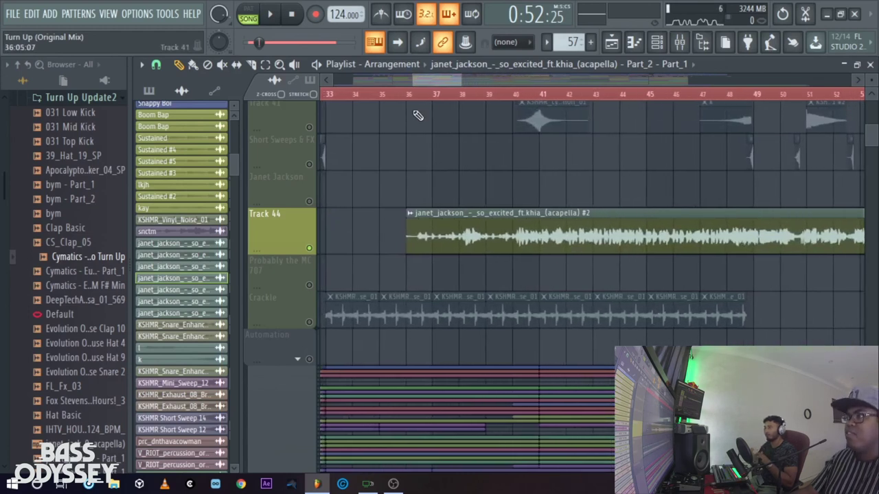
click(407, 95)
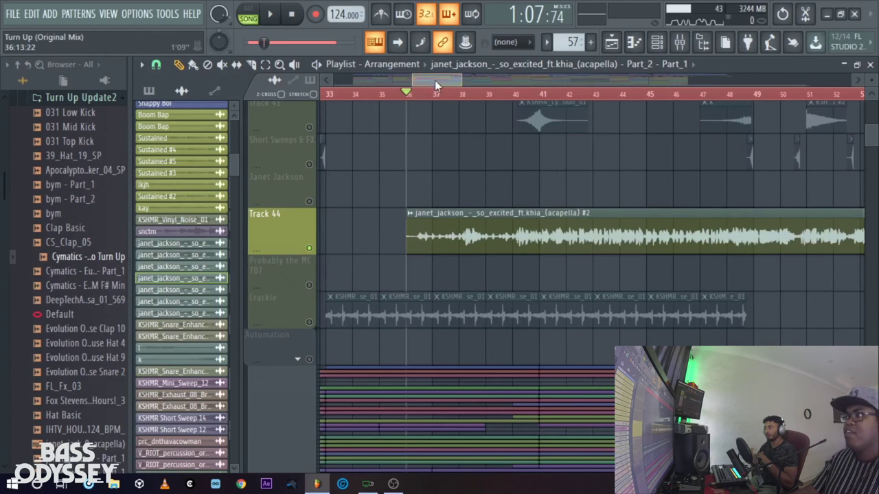
Set the playlist snap to Step and audition the soloed acapella clip from bar 36
drag(434, 80, 437, 81)
click(155, 66)
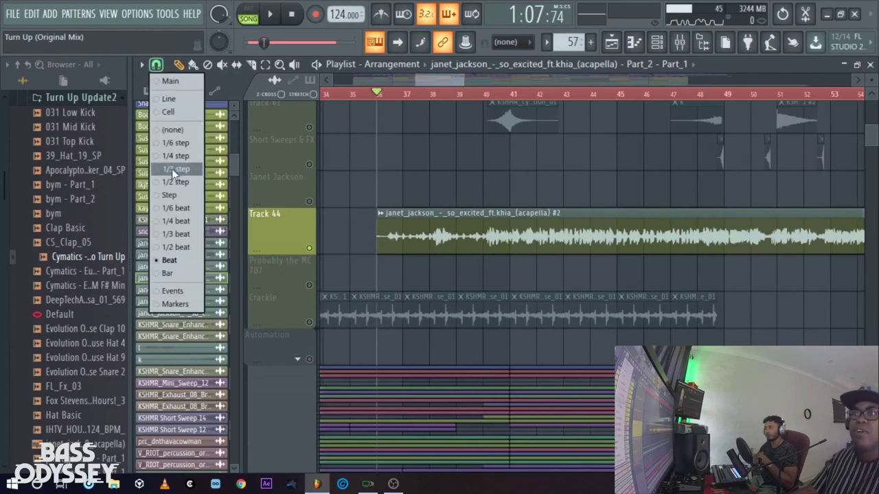
click(166, 192)
mouse_move(452, 81)
mouse_down()
mouse_move(464, 81)
mouse_move(453, 82)
mouse_up()
key(space)
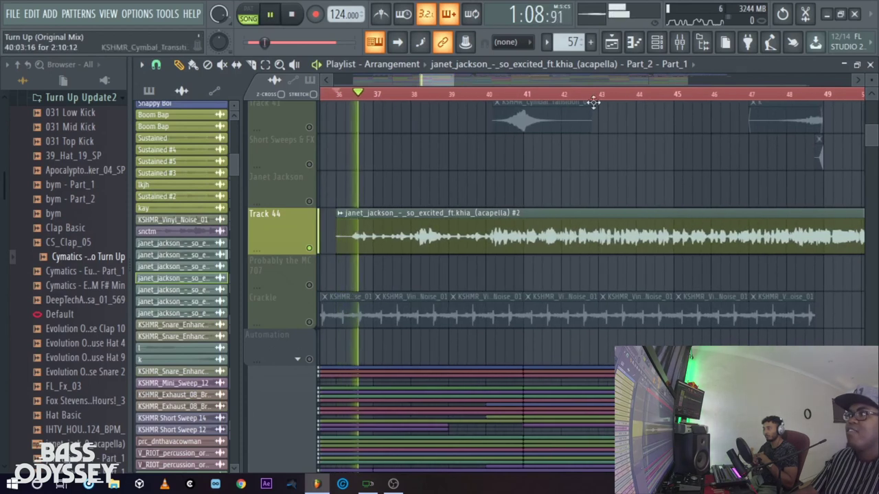
mouse_move(455, 81)
mouse_down()
mouse_move(471, 88)
mouse_move(464, 81)
mouse_up()
key(space)
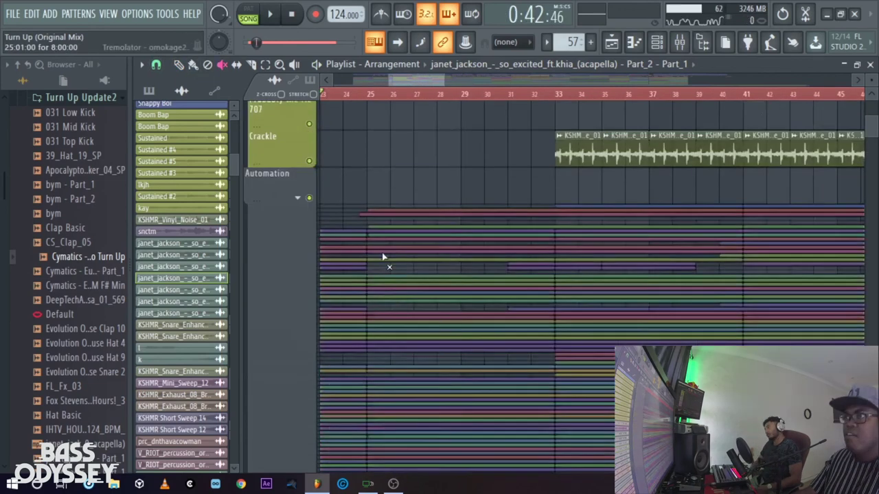
Return to the FX tracks around bars 28 to 45 and switch back to the Draw tool
scroll(392, 251, up, 5)
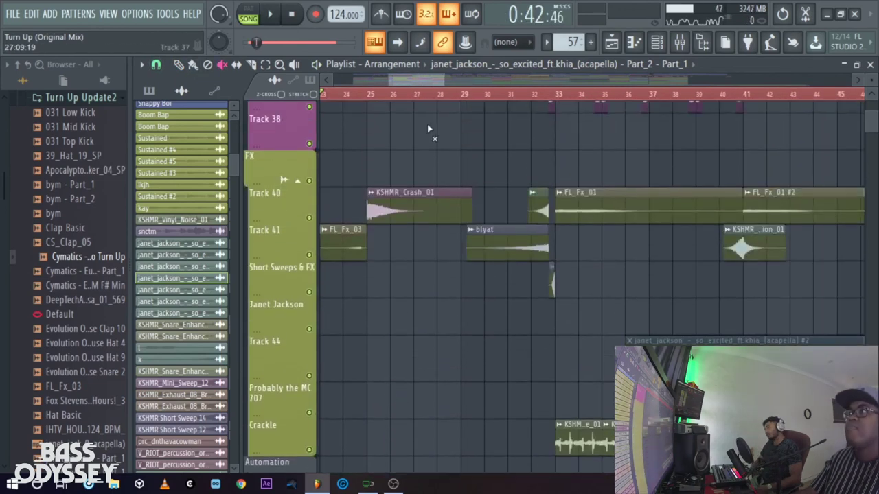
mouse_move(445, 80)
mouse_down()
mouse_move(485, 79)
mouse_move(448, 87)
mouse_move(484, 93)
mouse_up()
click(180, 65)
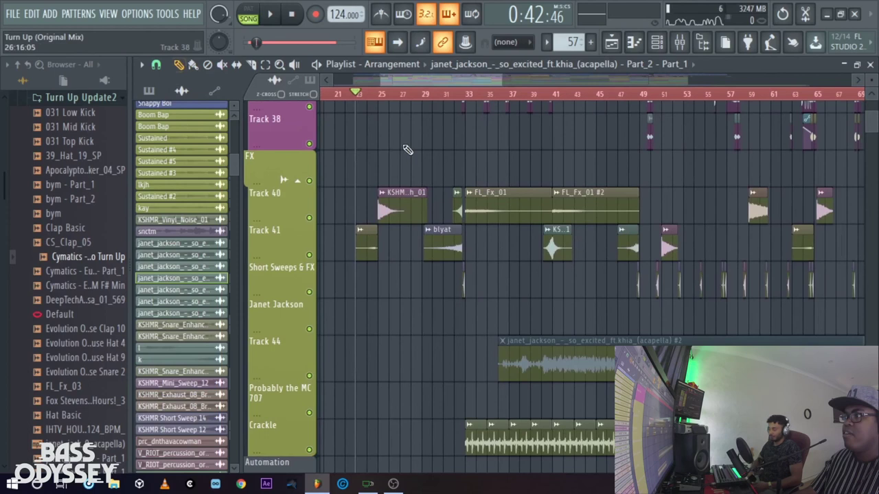
mouse_move(425, 95)
mouse_down()
mouse_move(431, 83)
mouse_move(442, 85)
mouse_move(434, 92)
mouse_move(507, 95)
mouse_move(405, 77)
mouse_move(415, 82)
mouse_up()
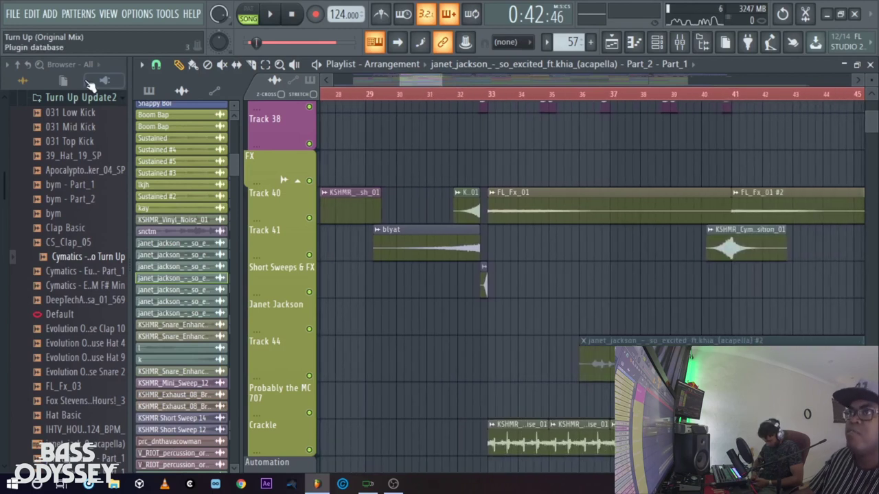
Select the blyat clip, solo Track 41 and audition the clip from just before bar 32
click(462, 248)
click(457, 93)
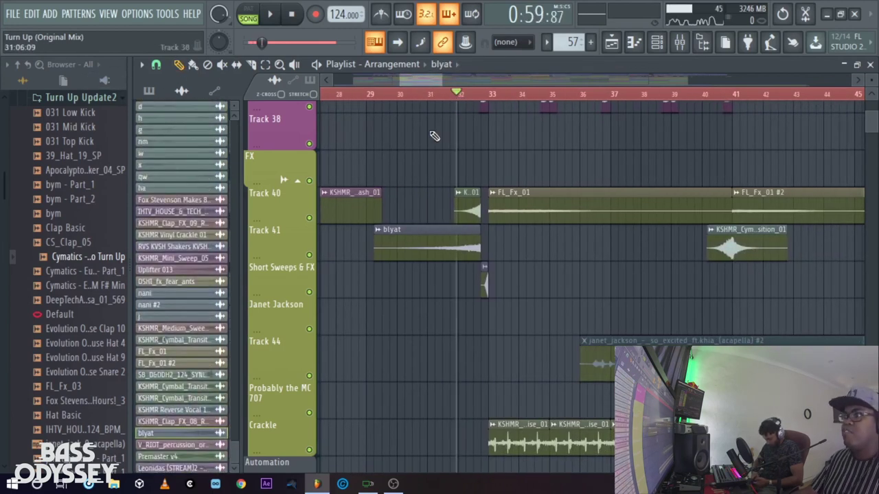
right_click(311, 256)
key(space)
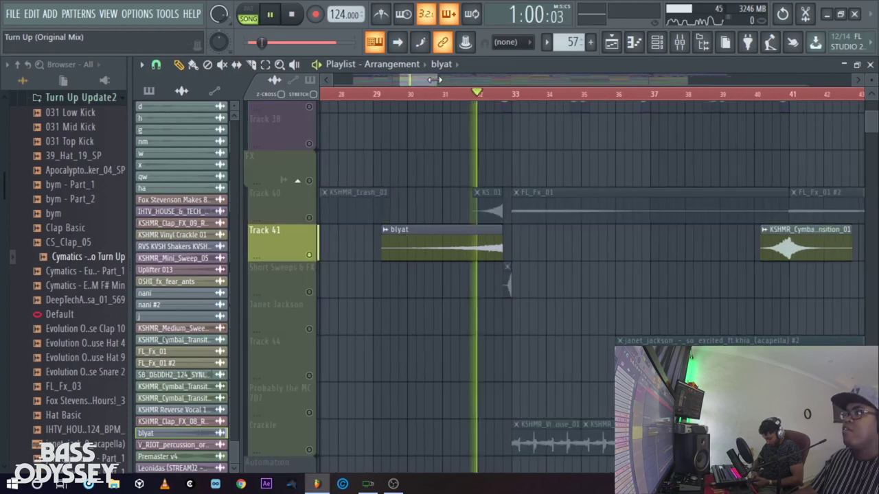
drag(425, 81, 430, 81)
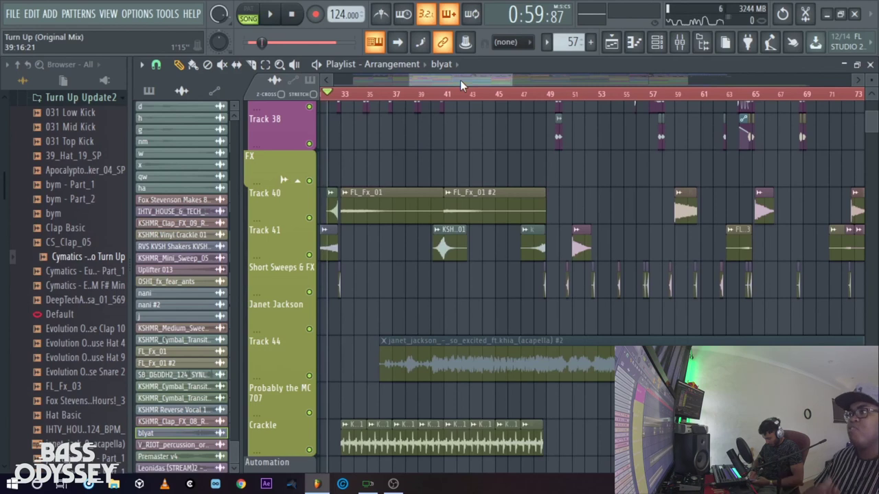
Solo the Crackle track and audition its KSHMR_Vinyl_Noise_01 clips from bar 33
mouse_move(511, 80)
mouse_down()
mouse_move(554, 80)
mouse_move(518, 80)
mouse_up()
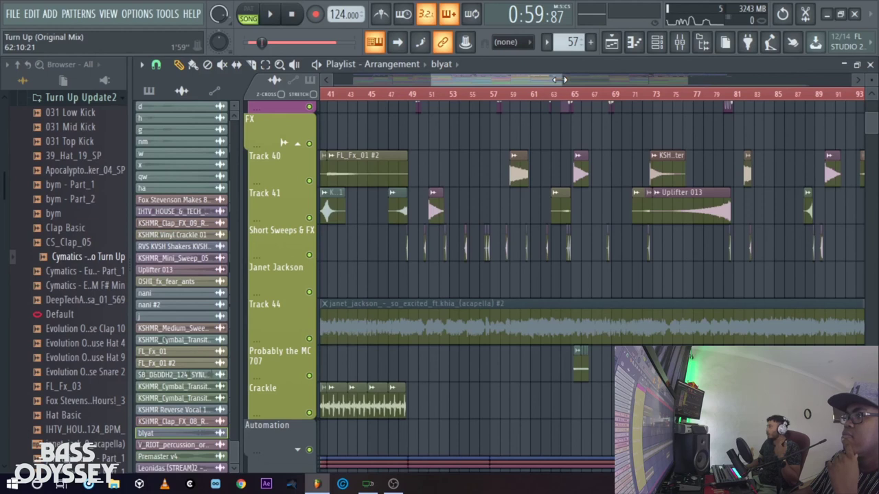
drag(559, 80, 514, 108)
right_click(312, 414)
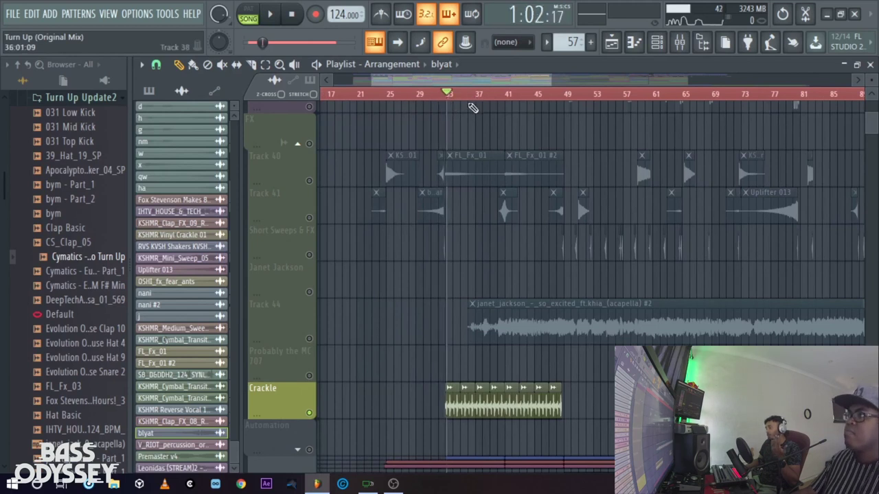
drag(547, 81, 496, 78)
key(space)
key(space)
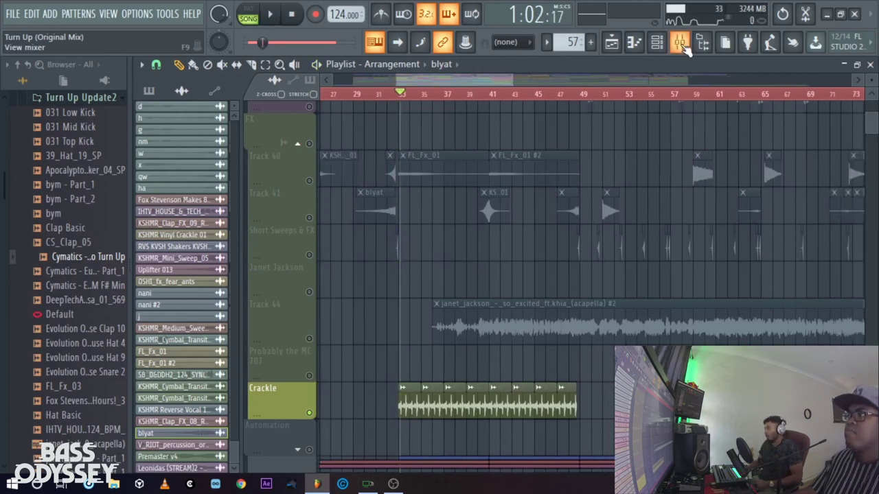
Select the vinyl noise clip on the Crackle track and inspect the effects and level of its mixer insert
click(684, 47)
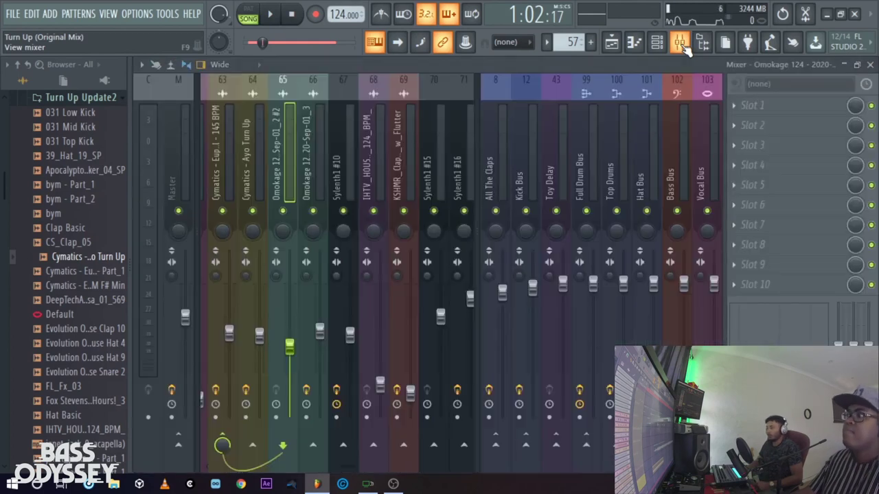
click(612, 43)
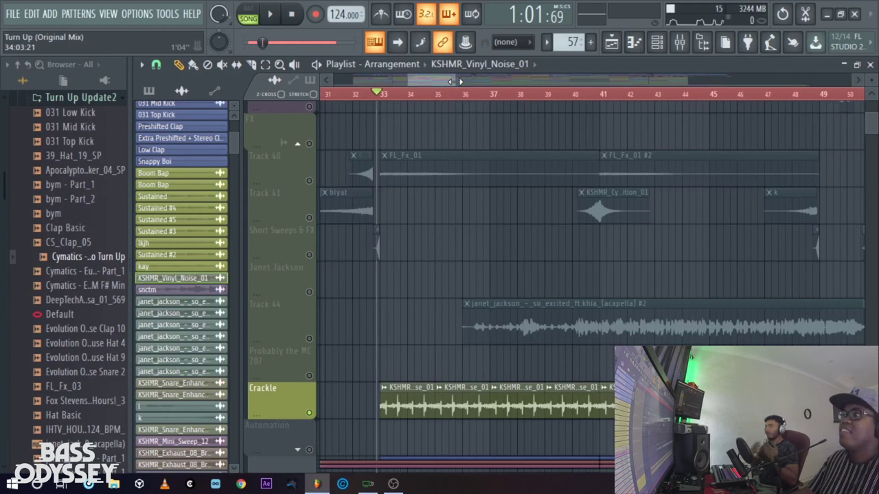
drag(455, 82, 451, 82)
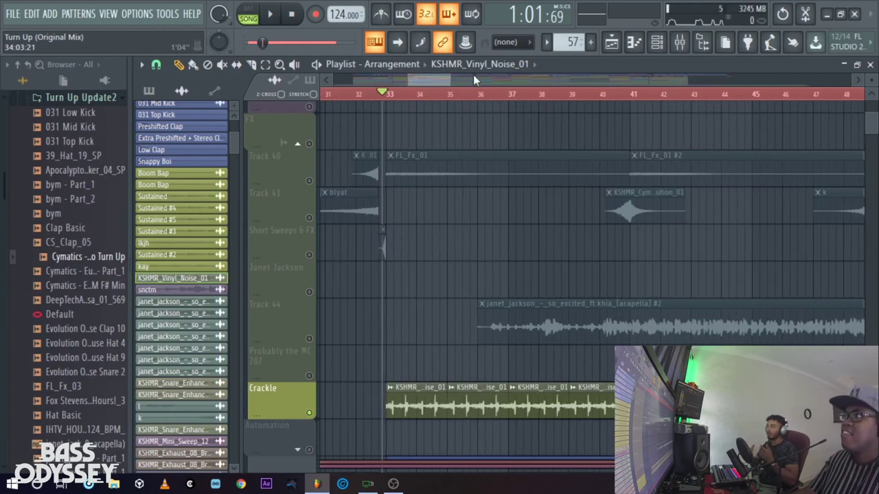
click(685, 48)
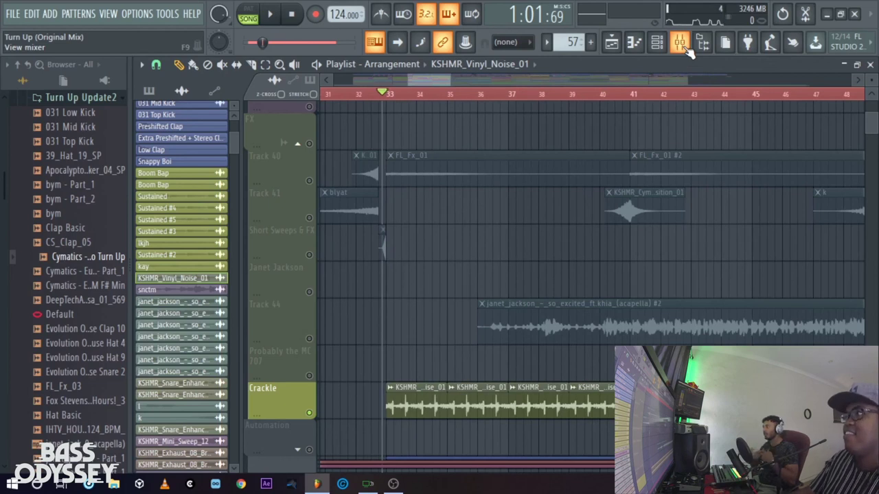
click(684, 51)
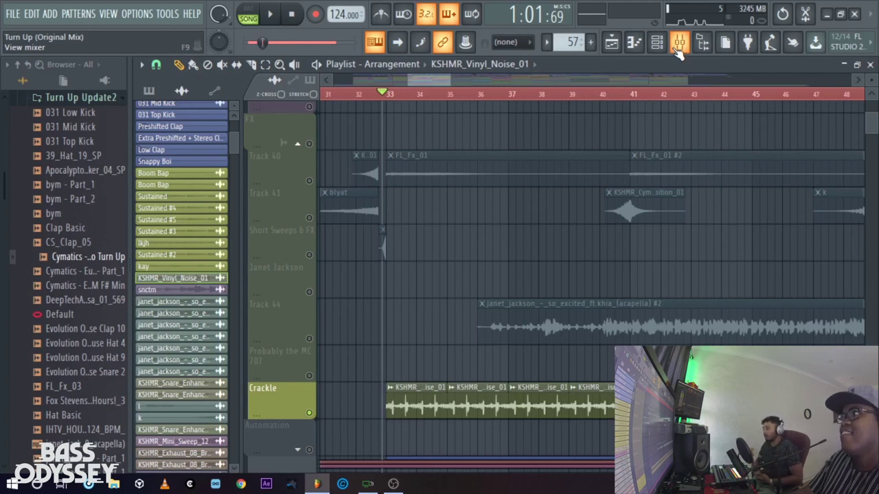
click(678, 48)
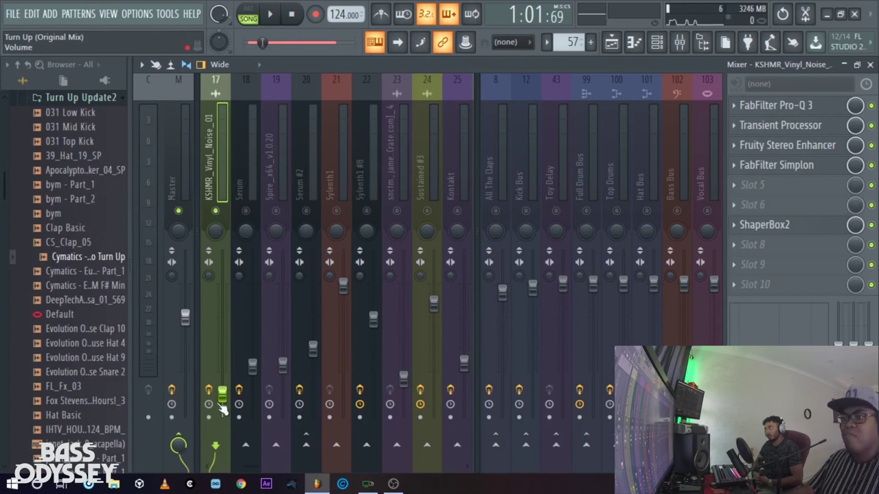
Audition the KSHMR_Vinyl_Noise_01 mixer insert with its level raised to about 85% and again with the fader pulled well down
drag(223, 397, 227, 310)
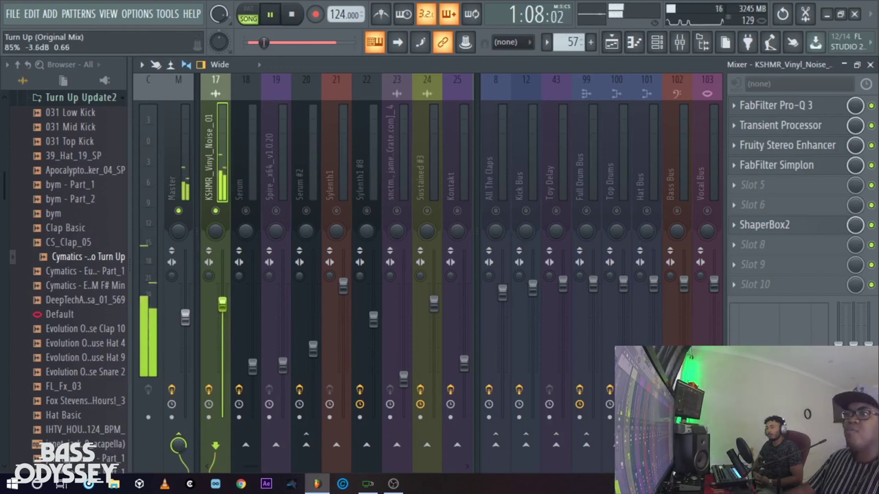
key(space)
drag(225, 309, 225, 380)
key(space)
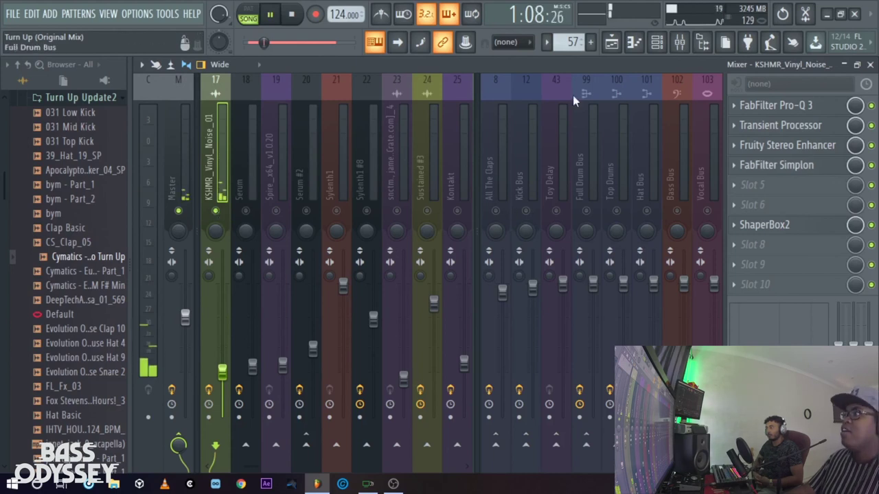
key(space)
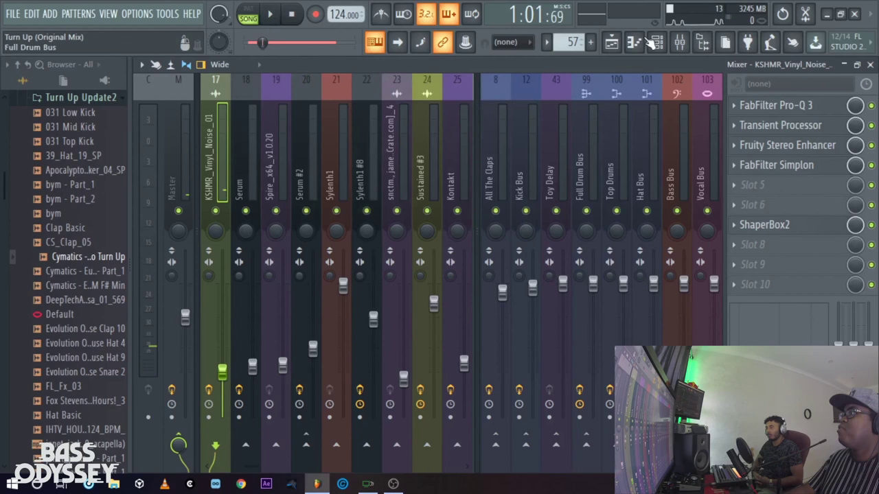
Return to the Playlist, unsolo the Crackle track and play the full arrangement from bar 33
click(611, 42)
drag(451, 81, 681, 82)
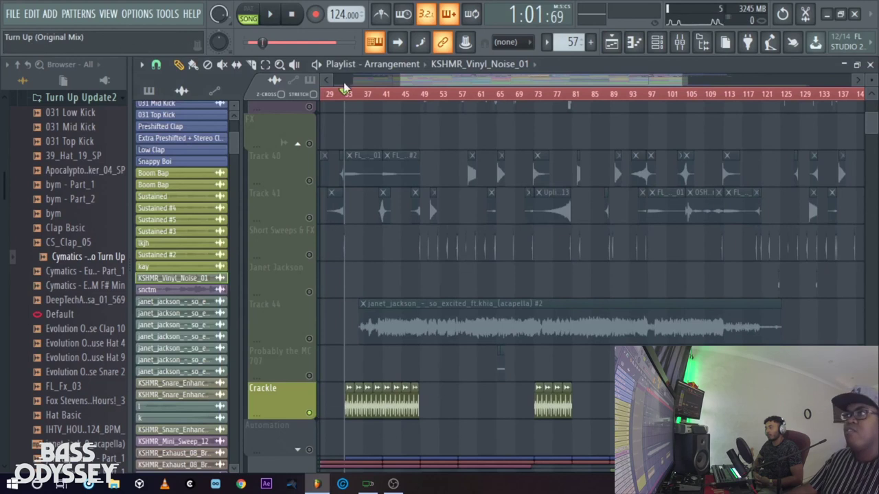
ctrl+click(309, 413)
key(space)
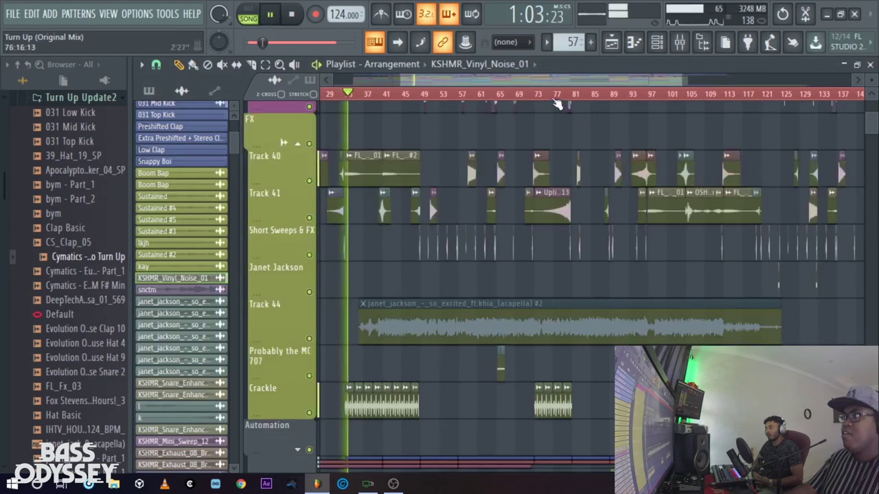
key(space)
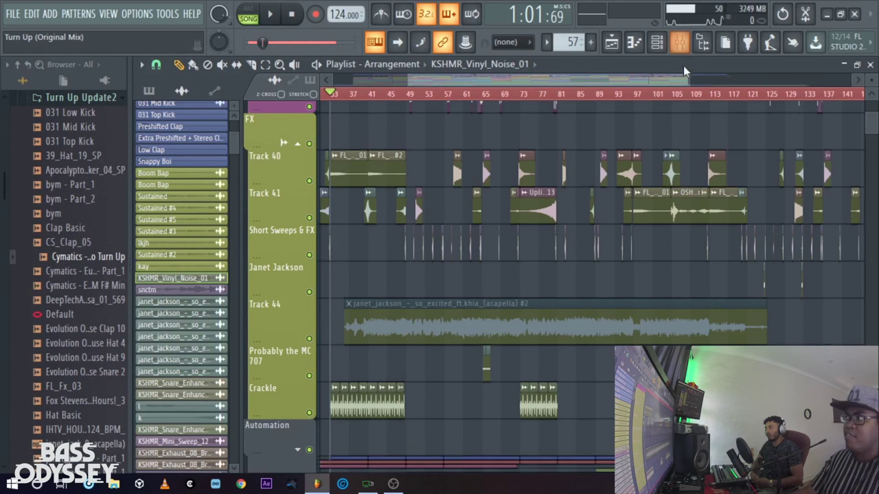
Focus the Playlist on bars 64 to 75 and select the clip a on the Probably the MC 707 track
drag(690, 75, 675, 78)
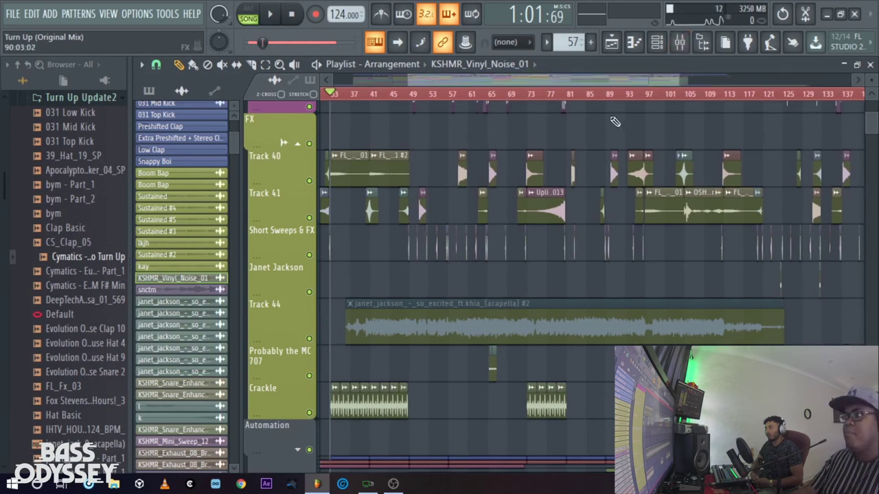
scroll(607, 79, left, 2)
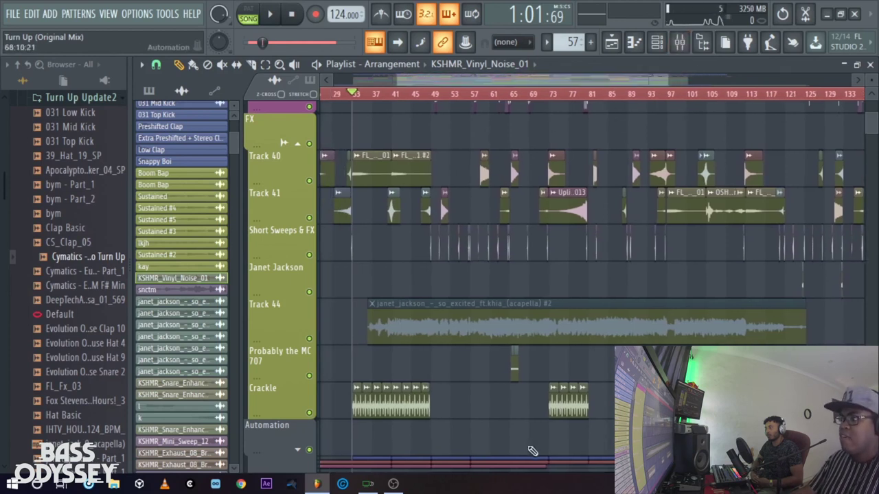
drag(668, 80, 503, 84)
scroll(529, 81, up, 5)
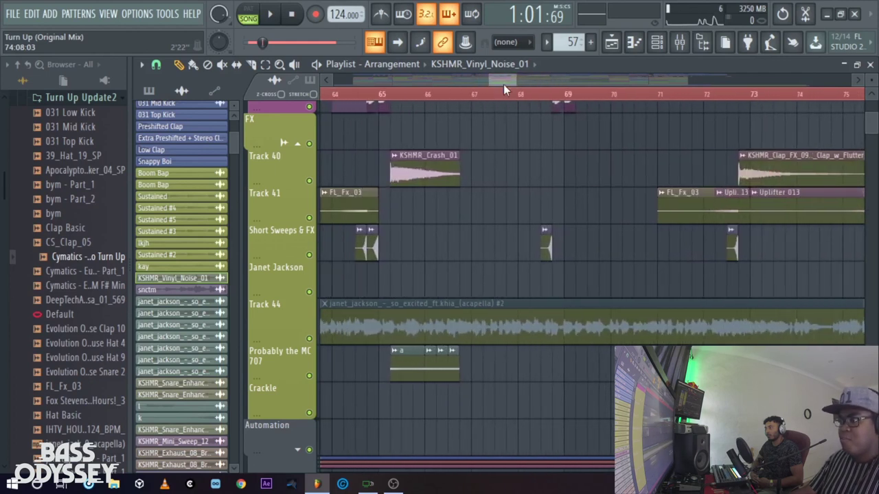
double_click(395, 352)
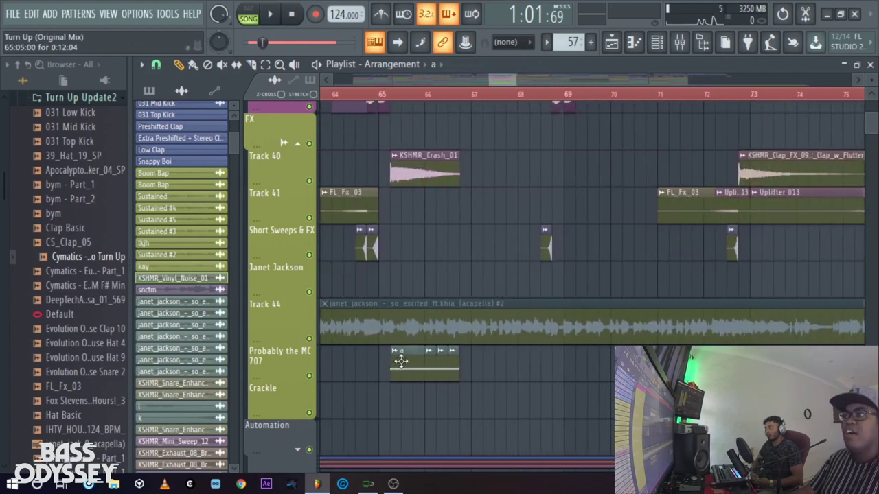
click(590, 200)
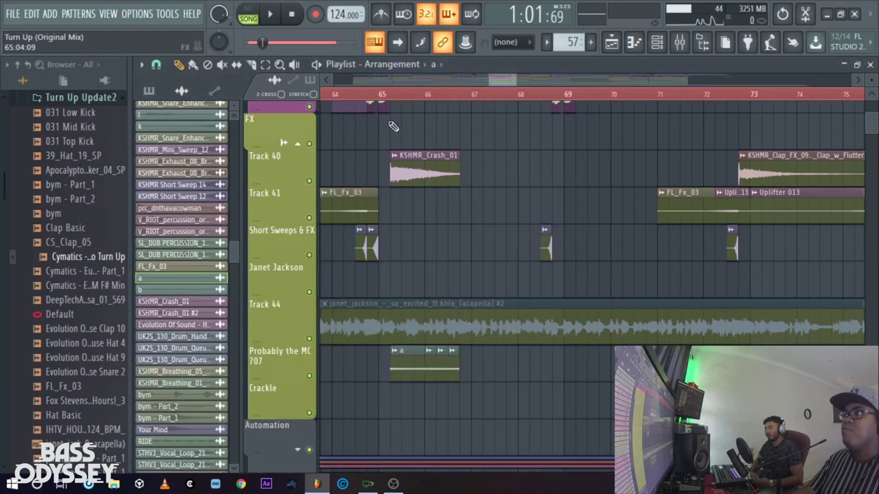
Solo the Probably the MC 707 track, audition its clips from just before bar 65, and unsolo it
click(374, 100)
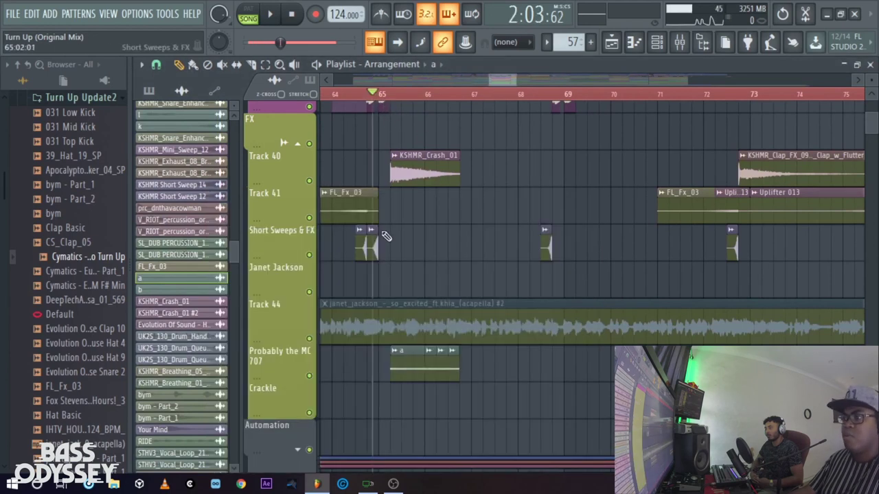
right_click(311, 377)
key(space)
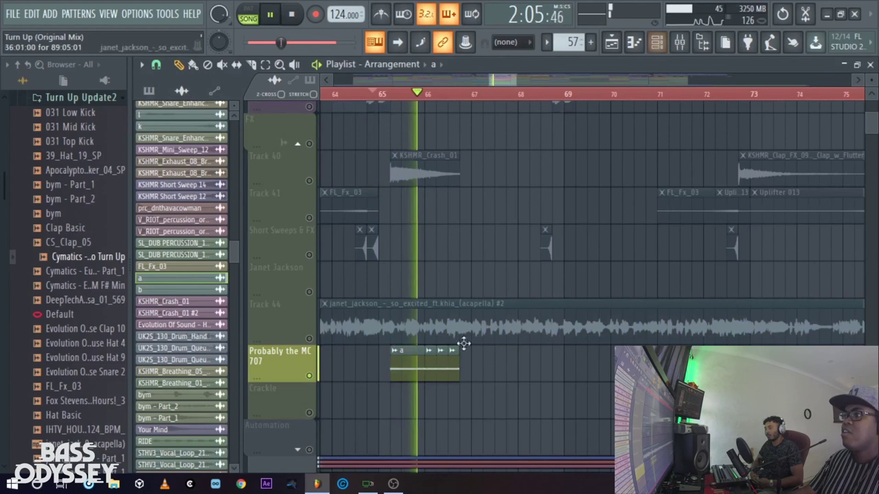
key(space)
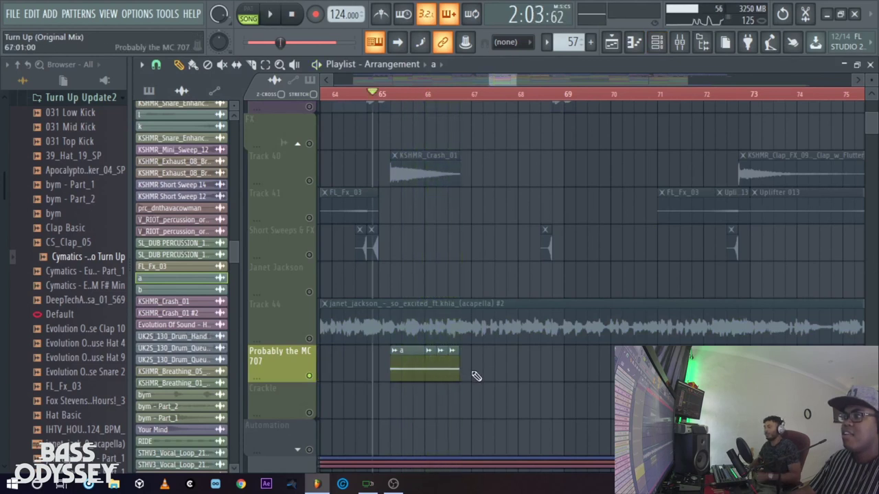
right_click(310, 376)
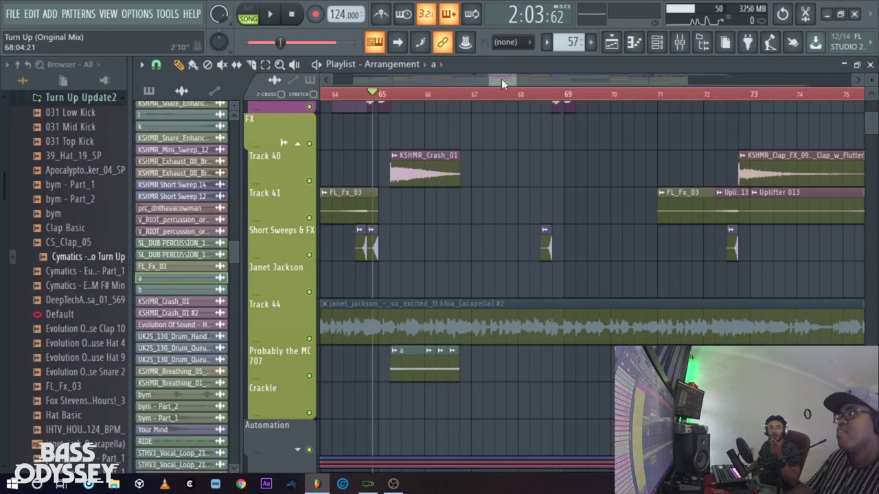
Widen the Playlist view to bars 65 to 85 and play the MC 707 clips with all tracks from just before bar 65
mouse_move(515, 77)
mouse_down()
mouse_move(531, 78)
mouse_move(497, 79)
mouse_move(517, 80)
mouse_move(505, 80)
mouse_up()
scroll(429, 369, down, 3)
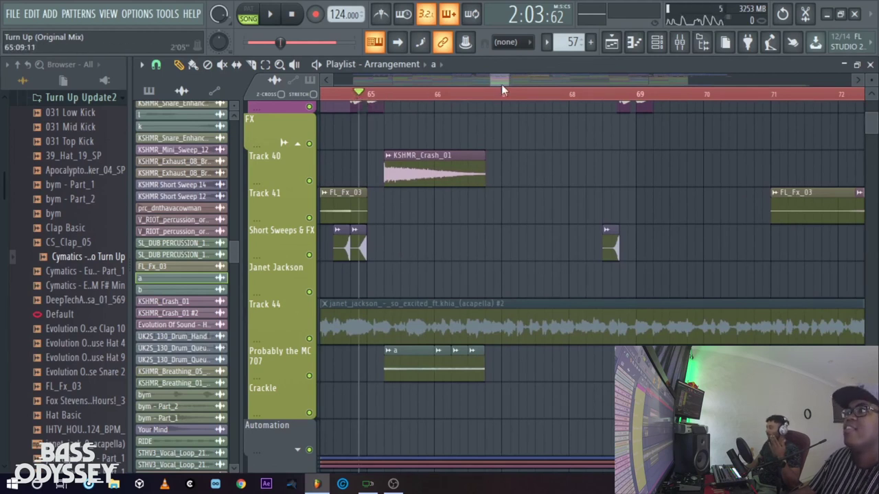
drag(509, 81, 520, 81)
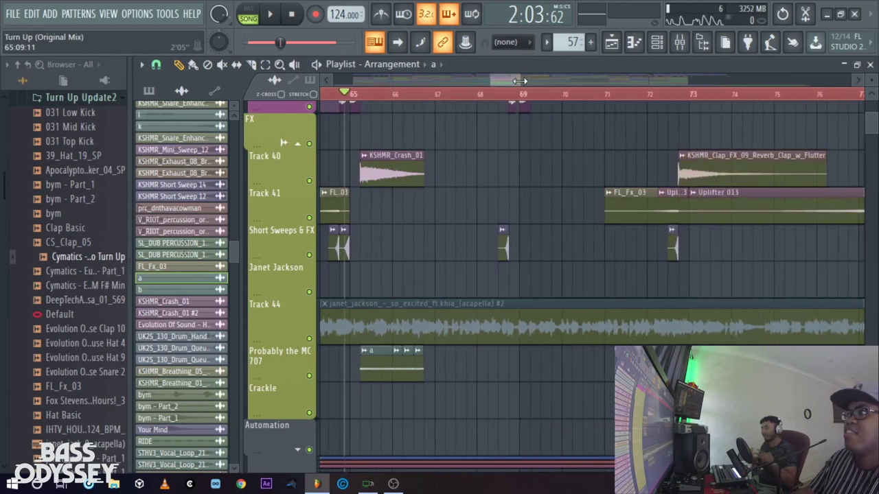
drag(518, 81, 524, 82)
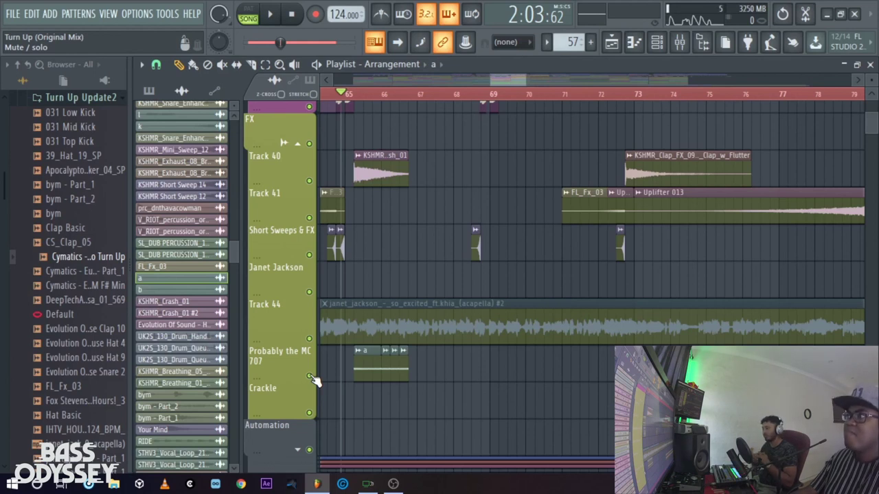
drag(525, 74, 542, 75)
key(space)
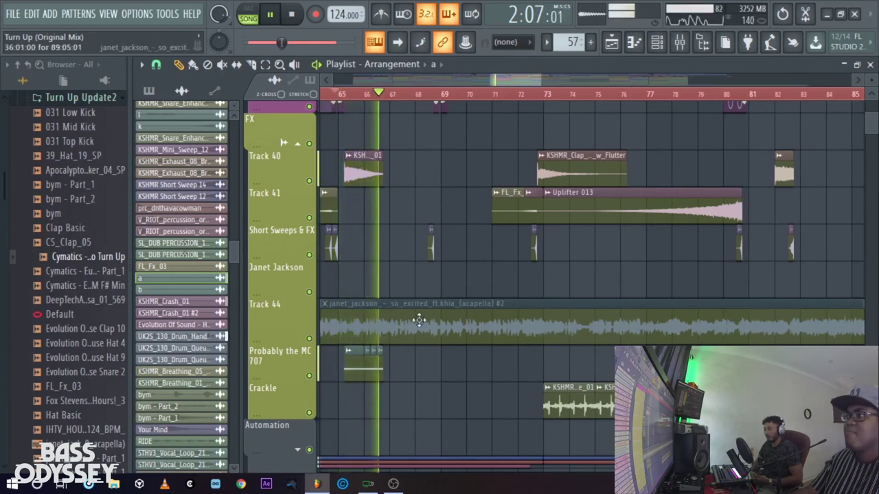
key(space)
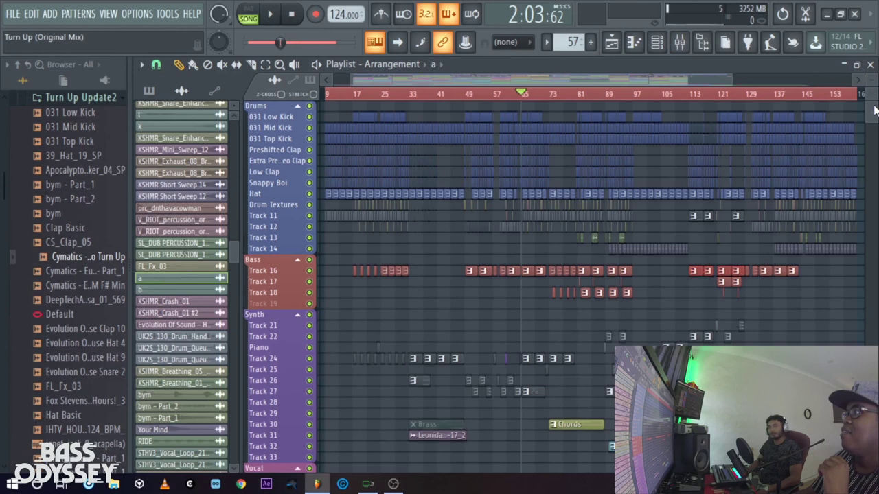
Inspect the effects on the KSHMR Short Sweep 14 mixer insert and return to the Playlist overview
mouse_move(873, 108)
mouse_down()
mouse_move(873, 134)
mouse_move(873, 110)
mouse_up()
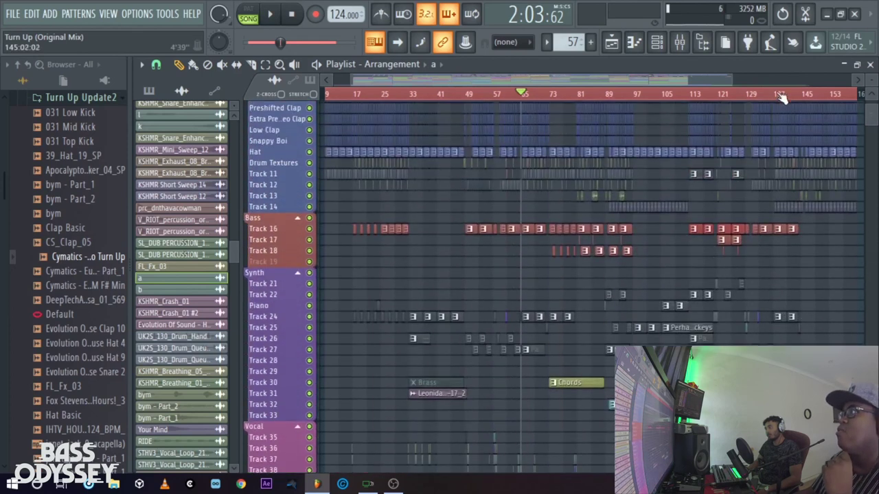
click(685, 49)
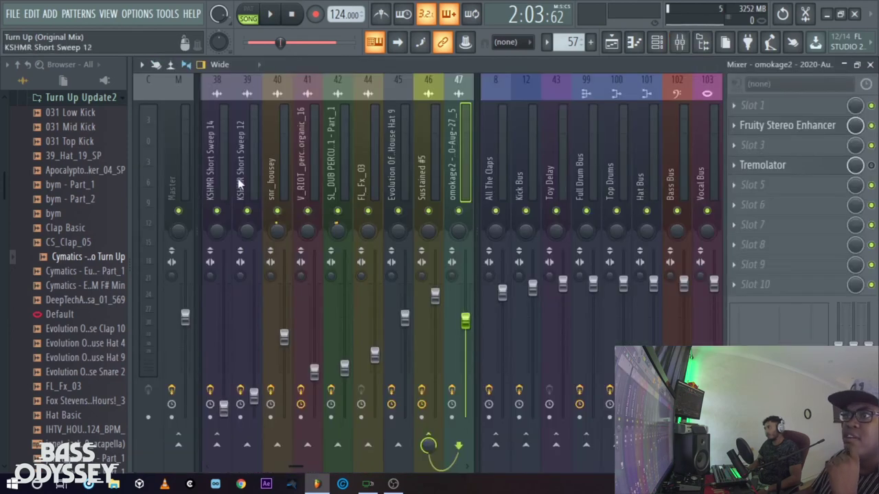
click(216, 175)
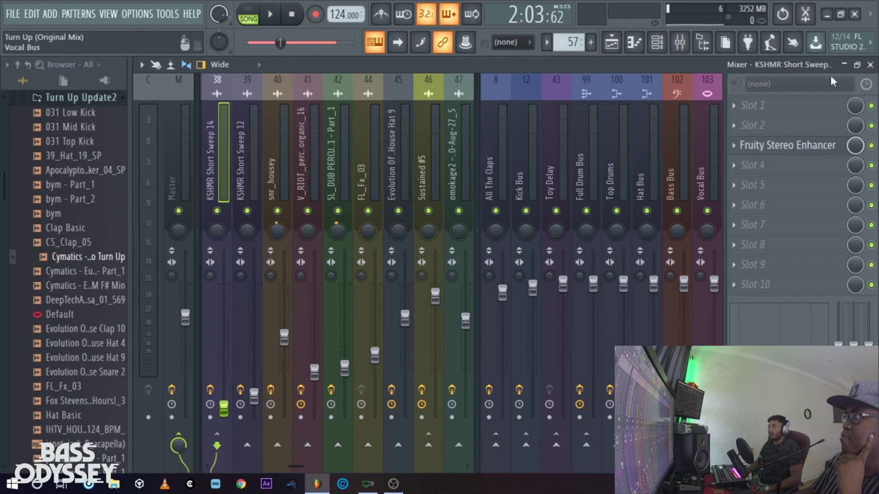
click(871, 65)
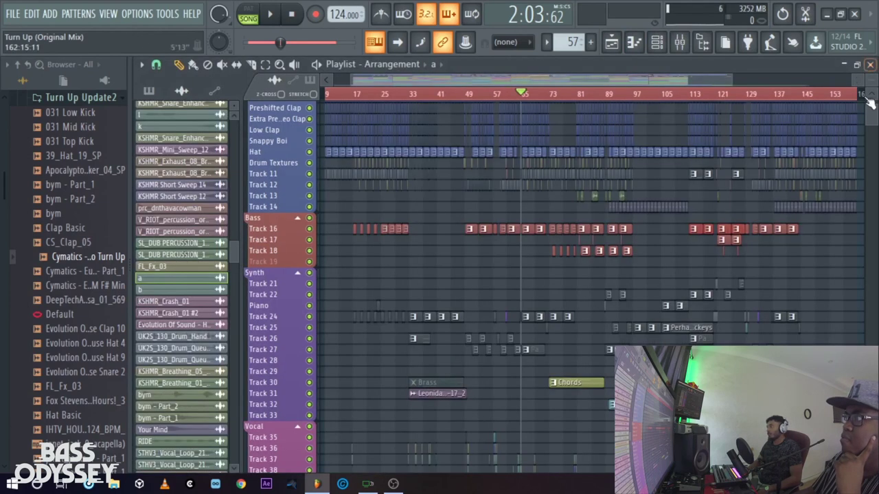
scroll(871, 118, up, 3)
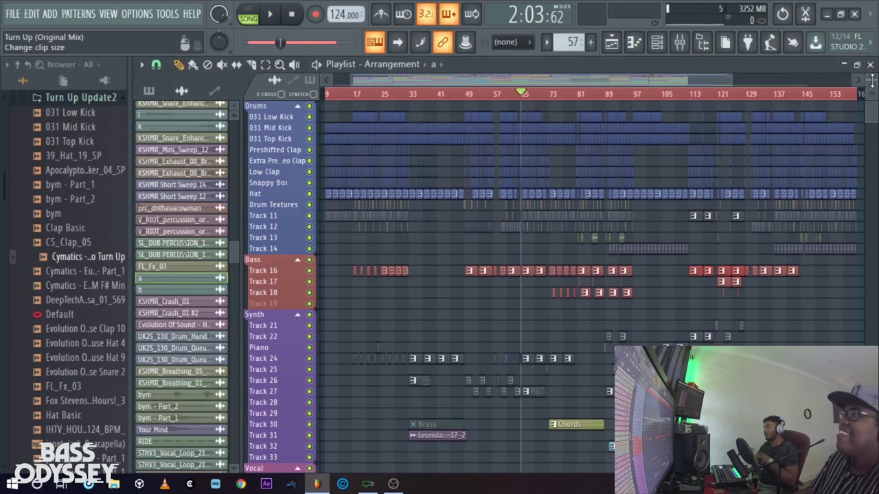
drag(732, 77, 771, 81)
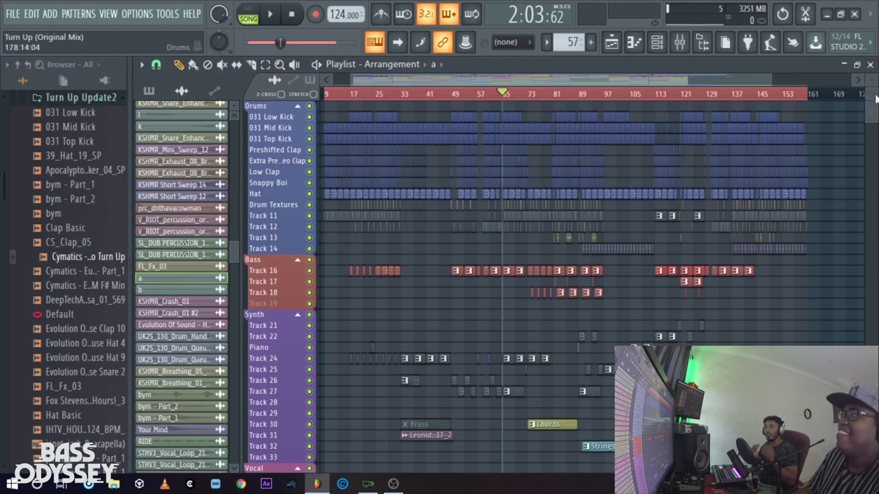
mouse_move(874, 110)
mouse_down()
mouse_move(870, 216)
mouse_move(876, 102)
mouse_up()
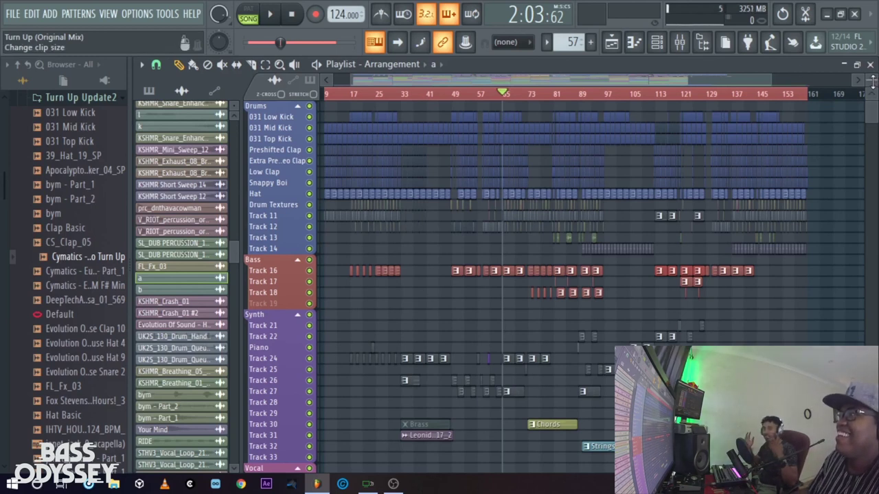
drag(514, 82, 504, 83)
drag(761, 76, 703, 77)
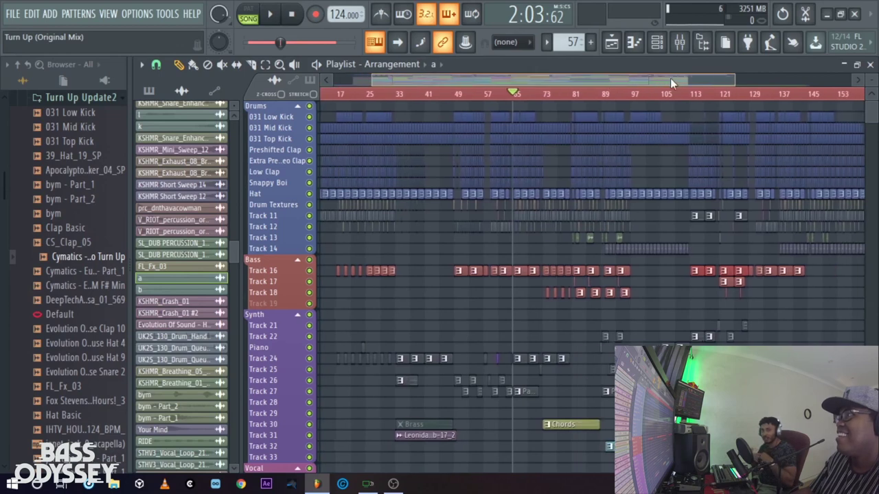